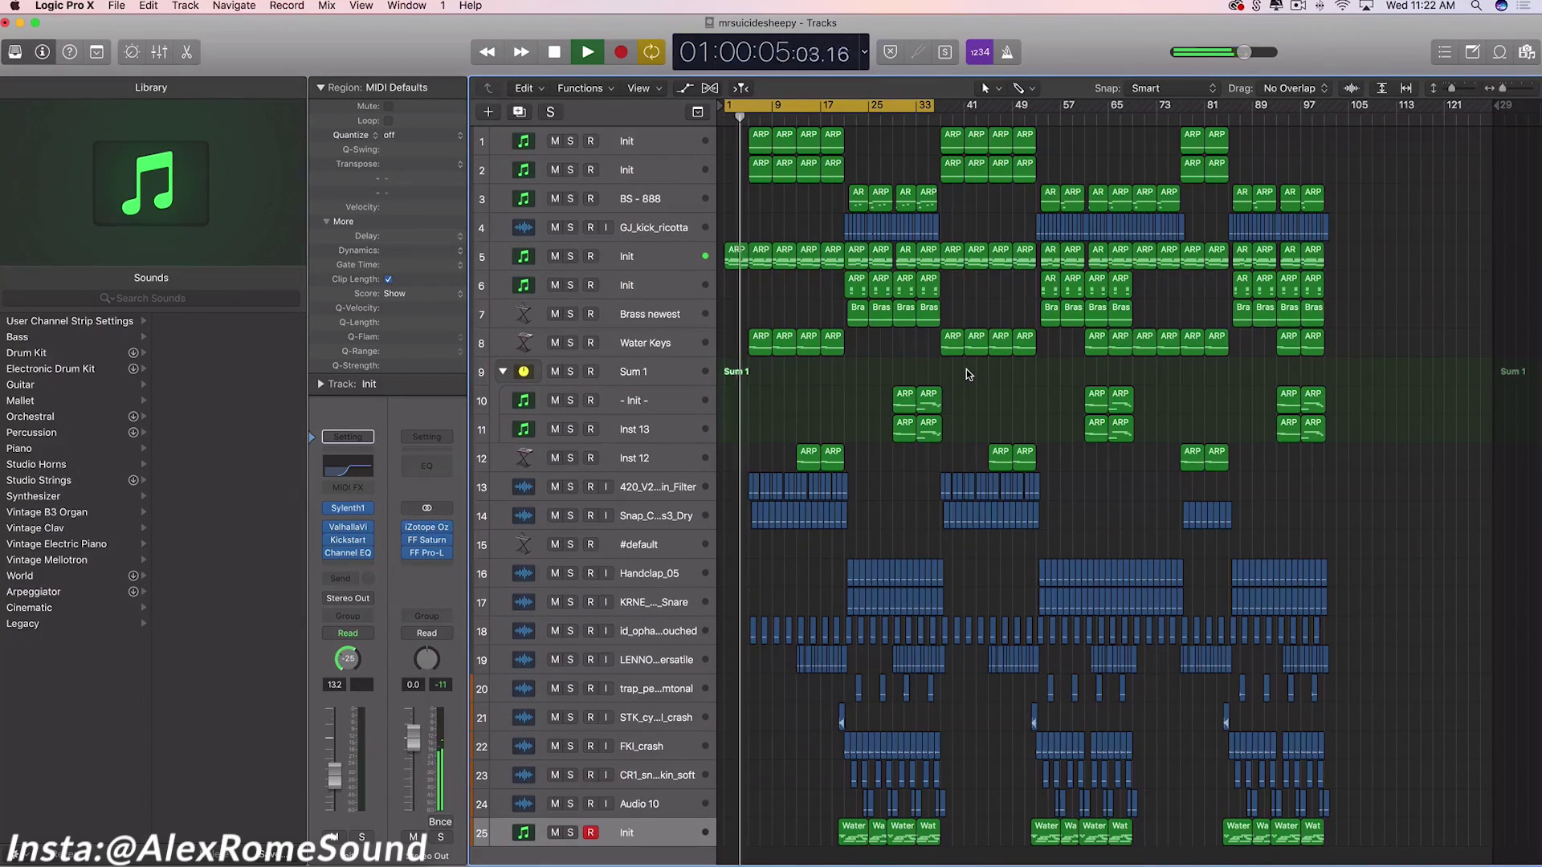
- Set the cycle range to bars 17–37 and play through the drop section
{"action": "key", "text": "space"}
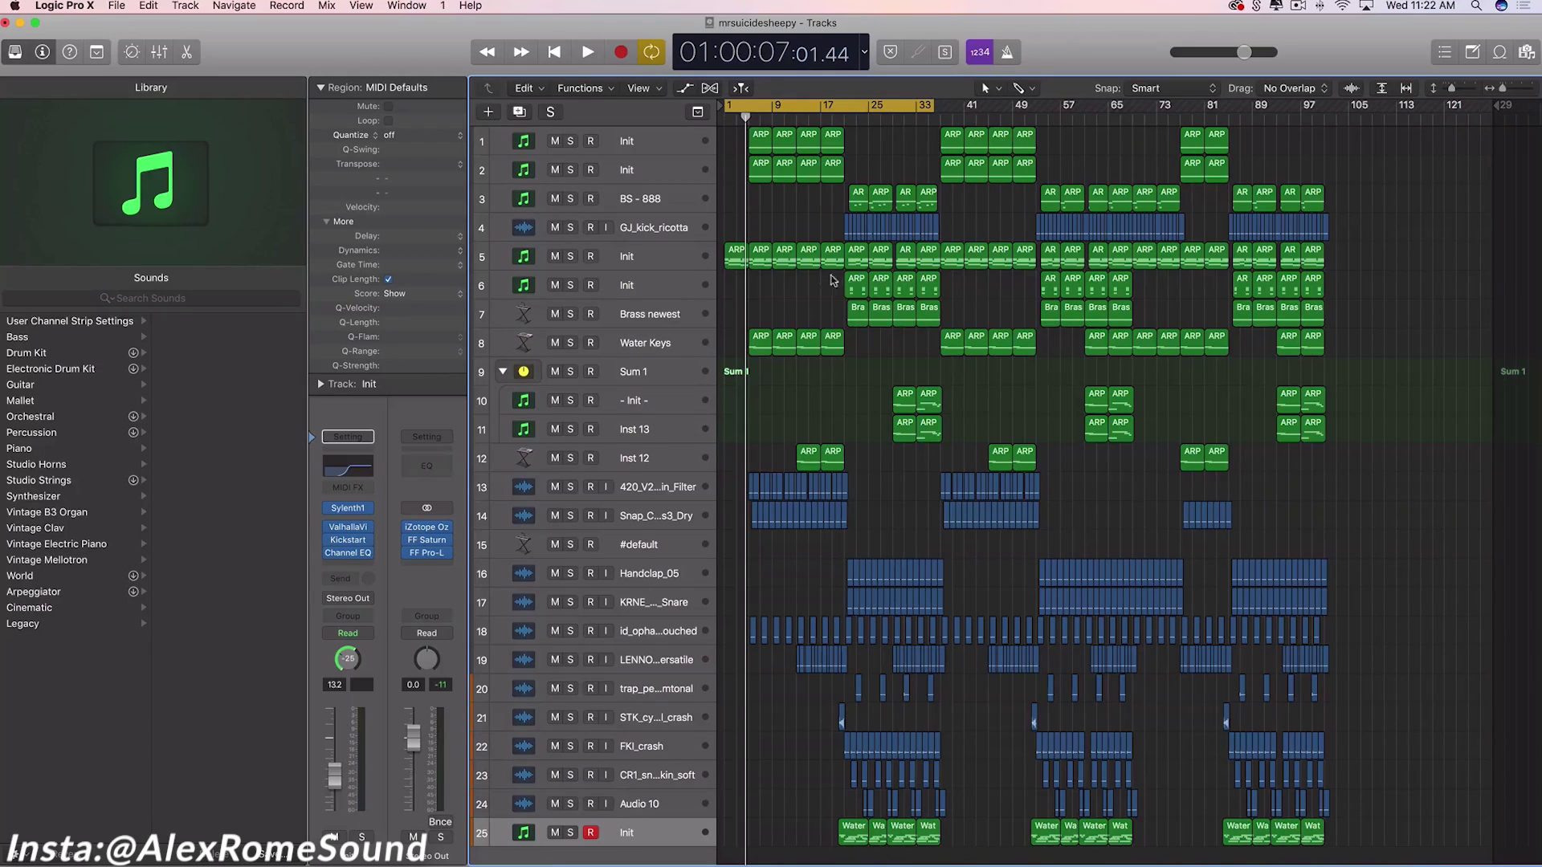
{"action": "scroll", "coordinate": [795, 291], "scroll_direction": "up", "scroll_amount": 1}
{"action": "scroll", "coordinate": [796, 287], "scroll_direction": "up", "scroll_amount": 5}
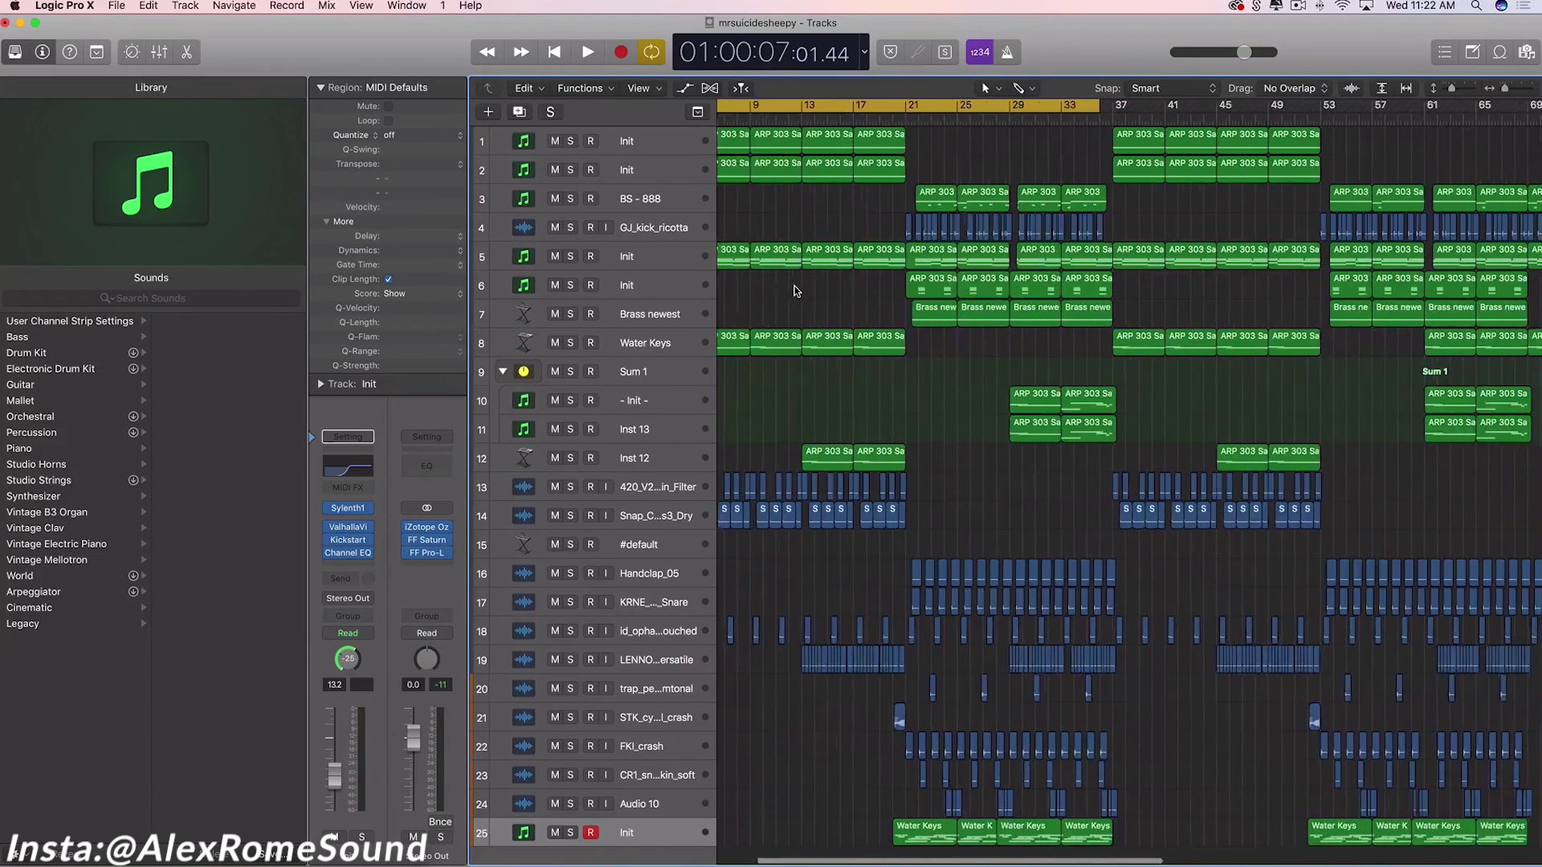
{"action": "left_click_drag", "start_coordinate": [807, 107], "coordinate": [1012, 106]}
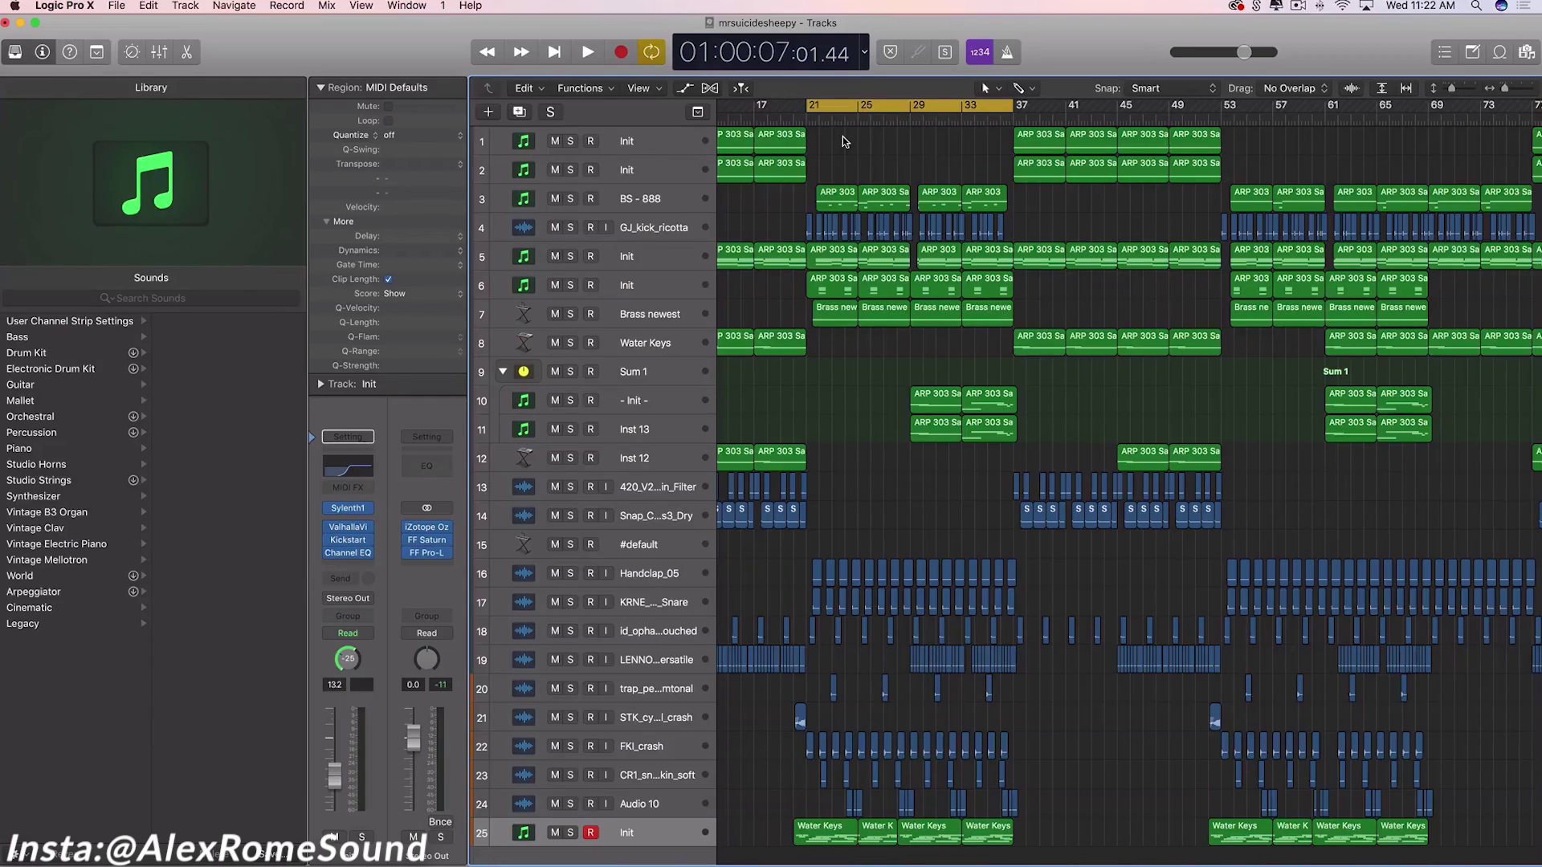
{"action": "left_click_drag", "start_coordinate": [807, 115], "coordinate": [757, 110]}
{"action": "key", "text": "space"}
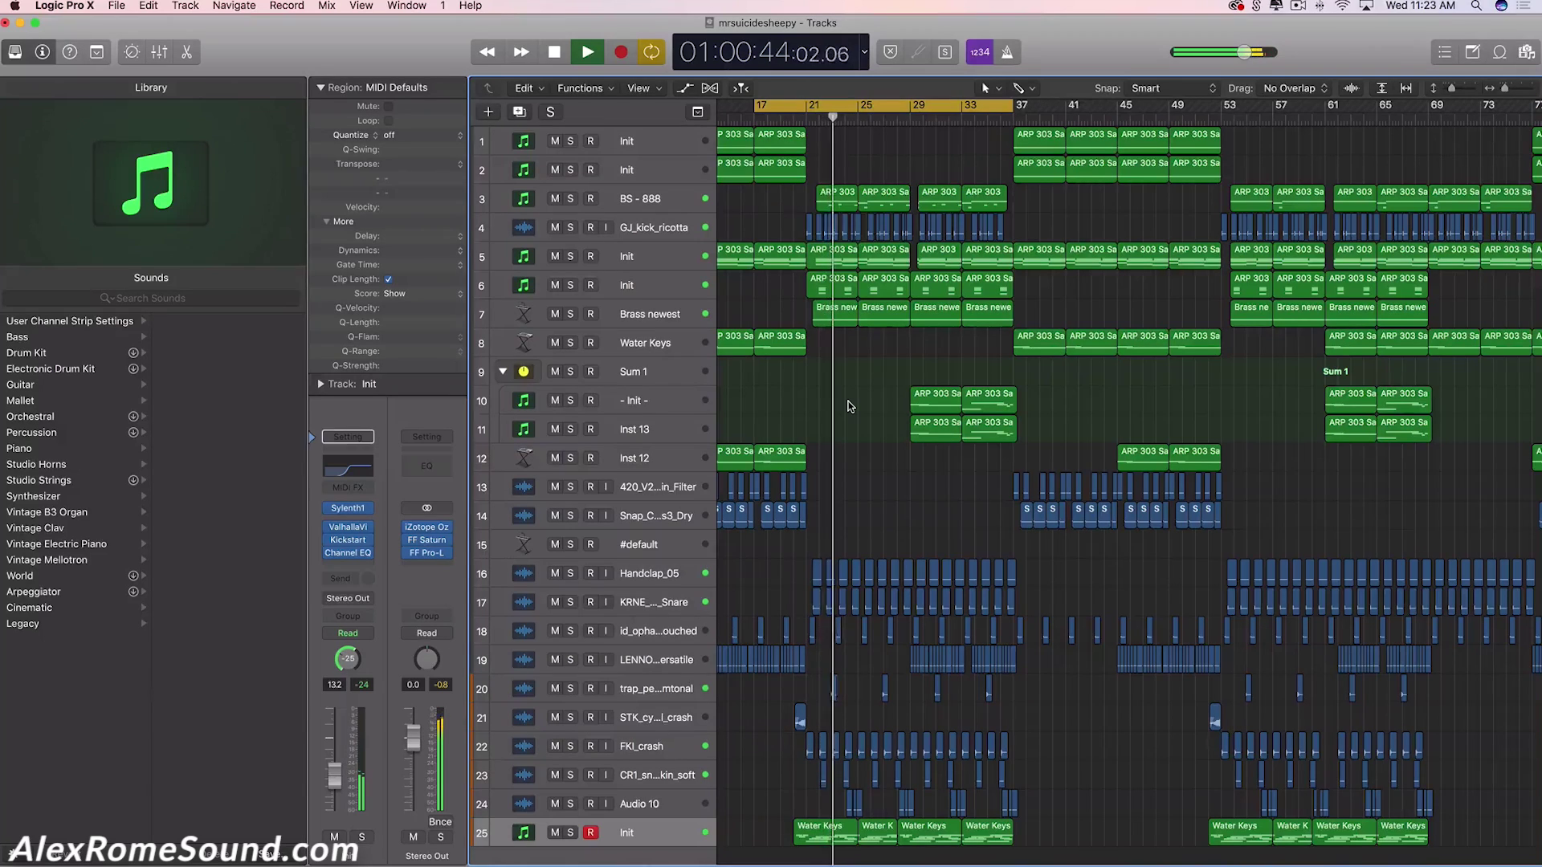
{"action": "key", "text": "space"}
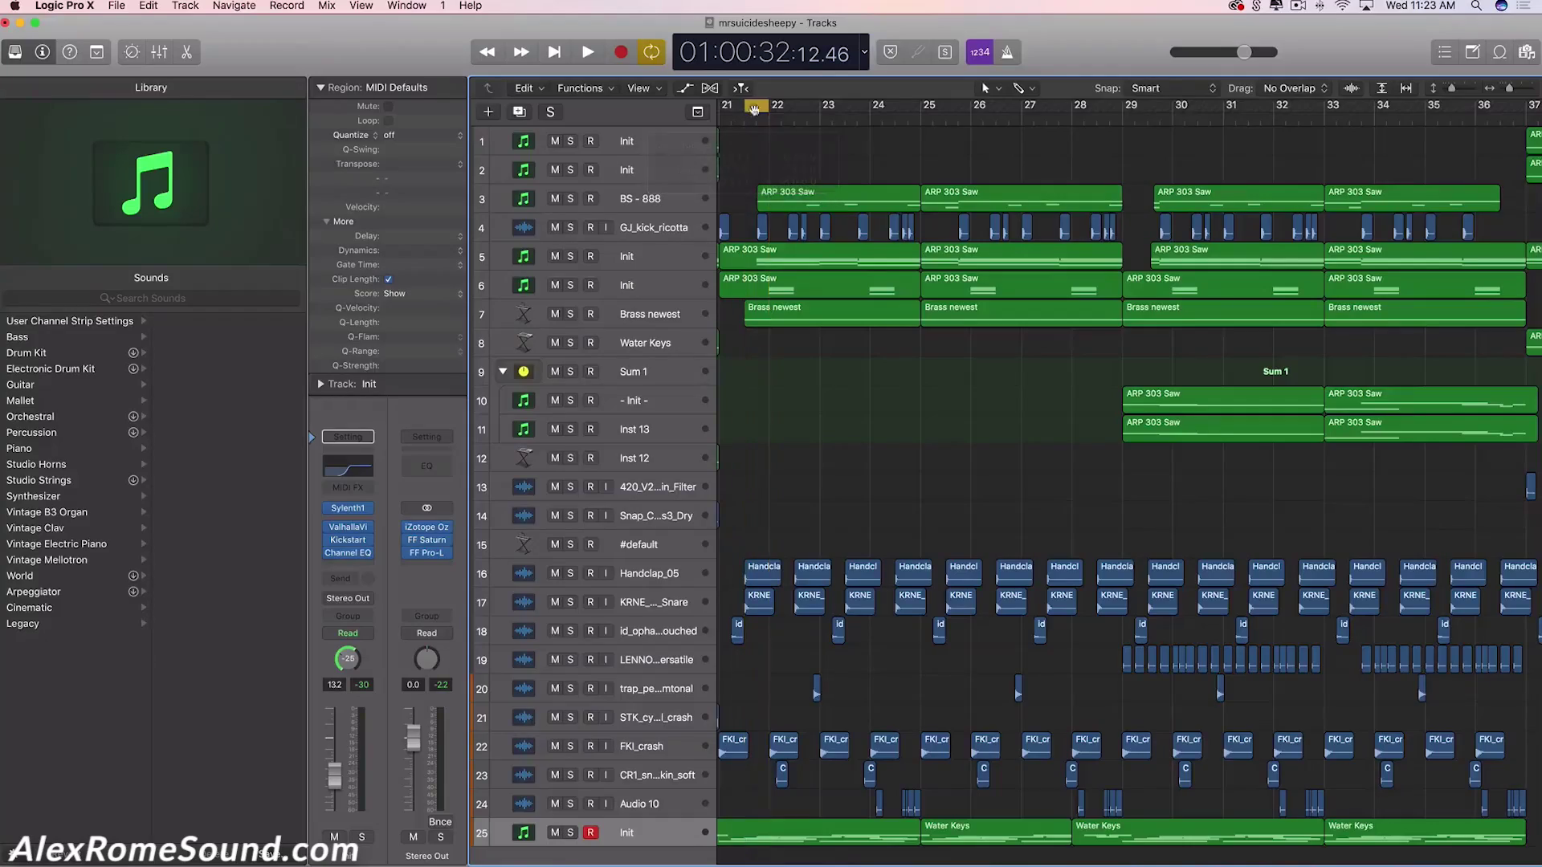
- Cycle from about bar 21.5 to bar 31 and audition the Brass newest track in solo, ending with it unsoloed
{"action": "left_click_drag", "start_coordinate": [753, 108], "coordinate": [1222, 111]}
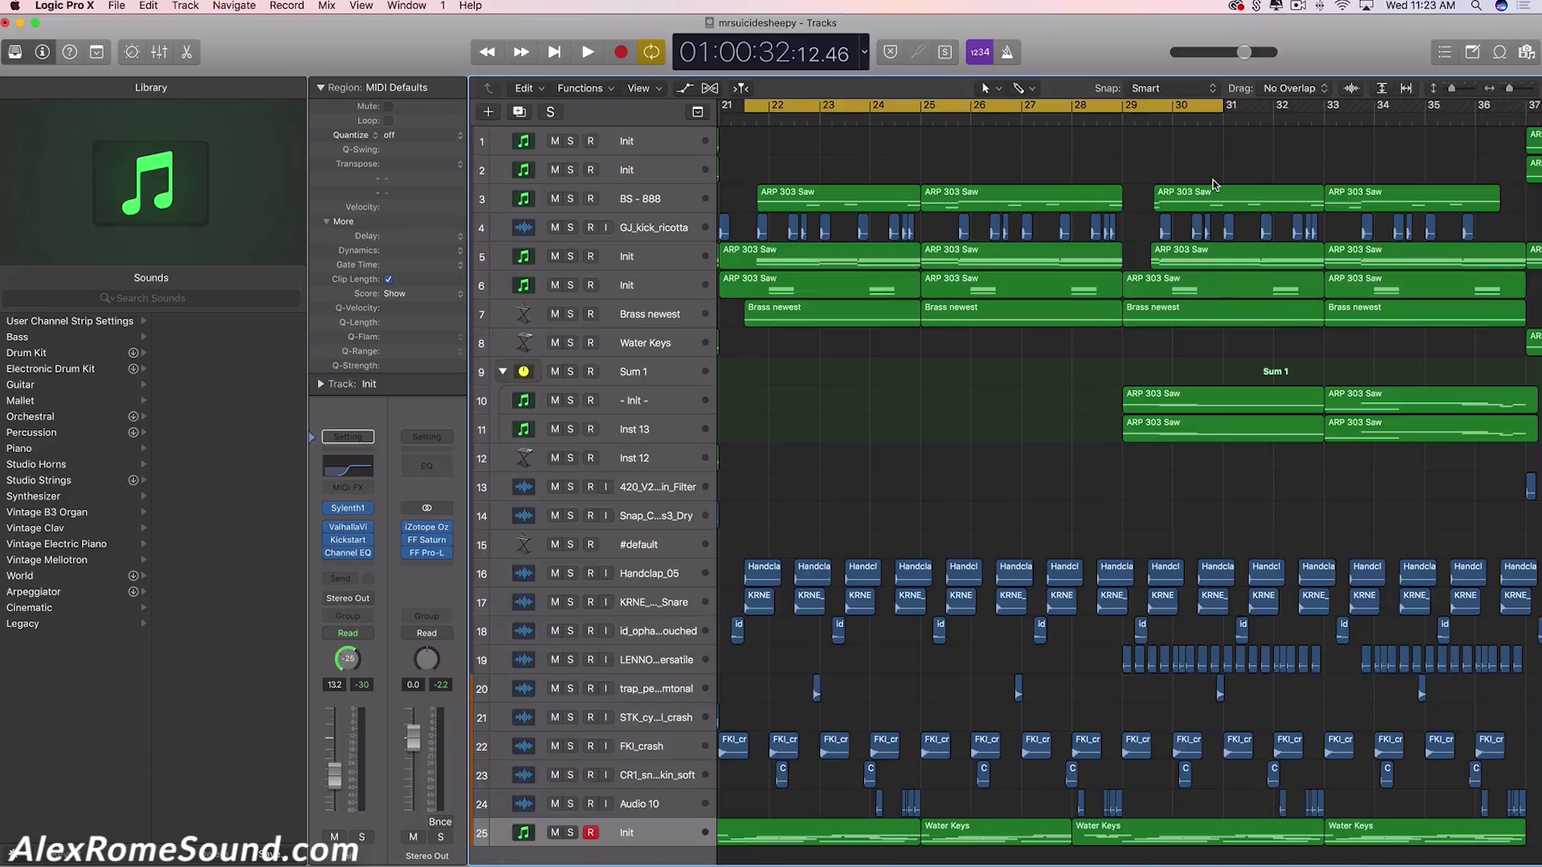
{"action": "scroll", "coordinate": [799, 332], "scroll_direction": "down", "scroll_amount": 2}
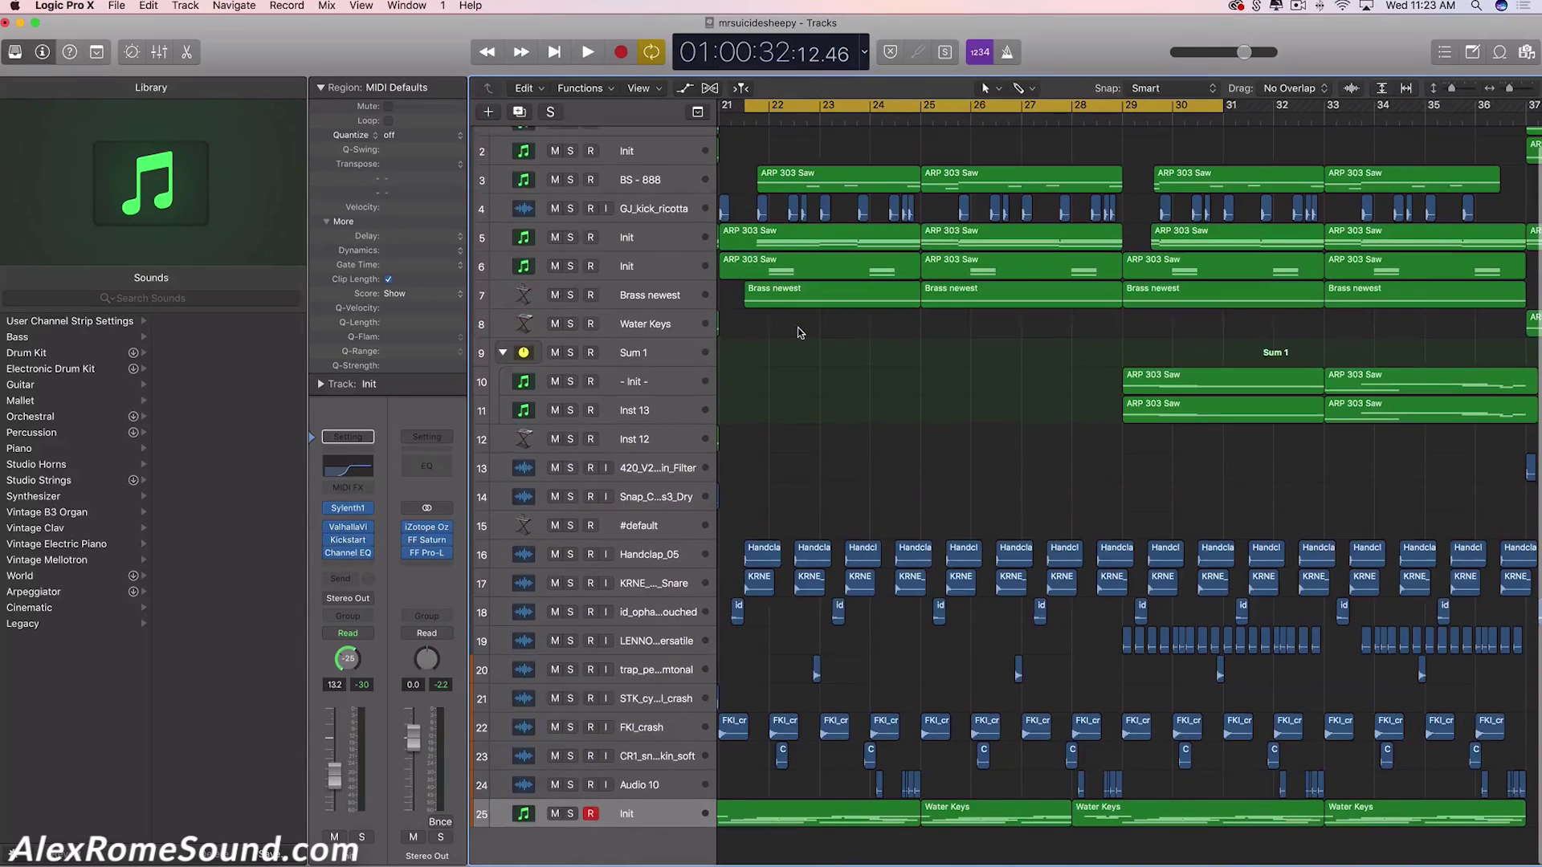
{"action": "left_click", "coordinate": [570, 296]}
{"action": "key", "text": "space"}
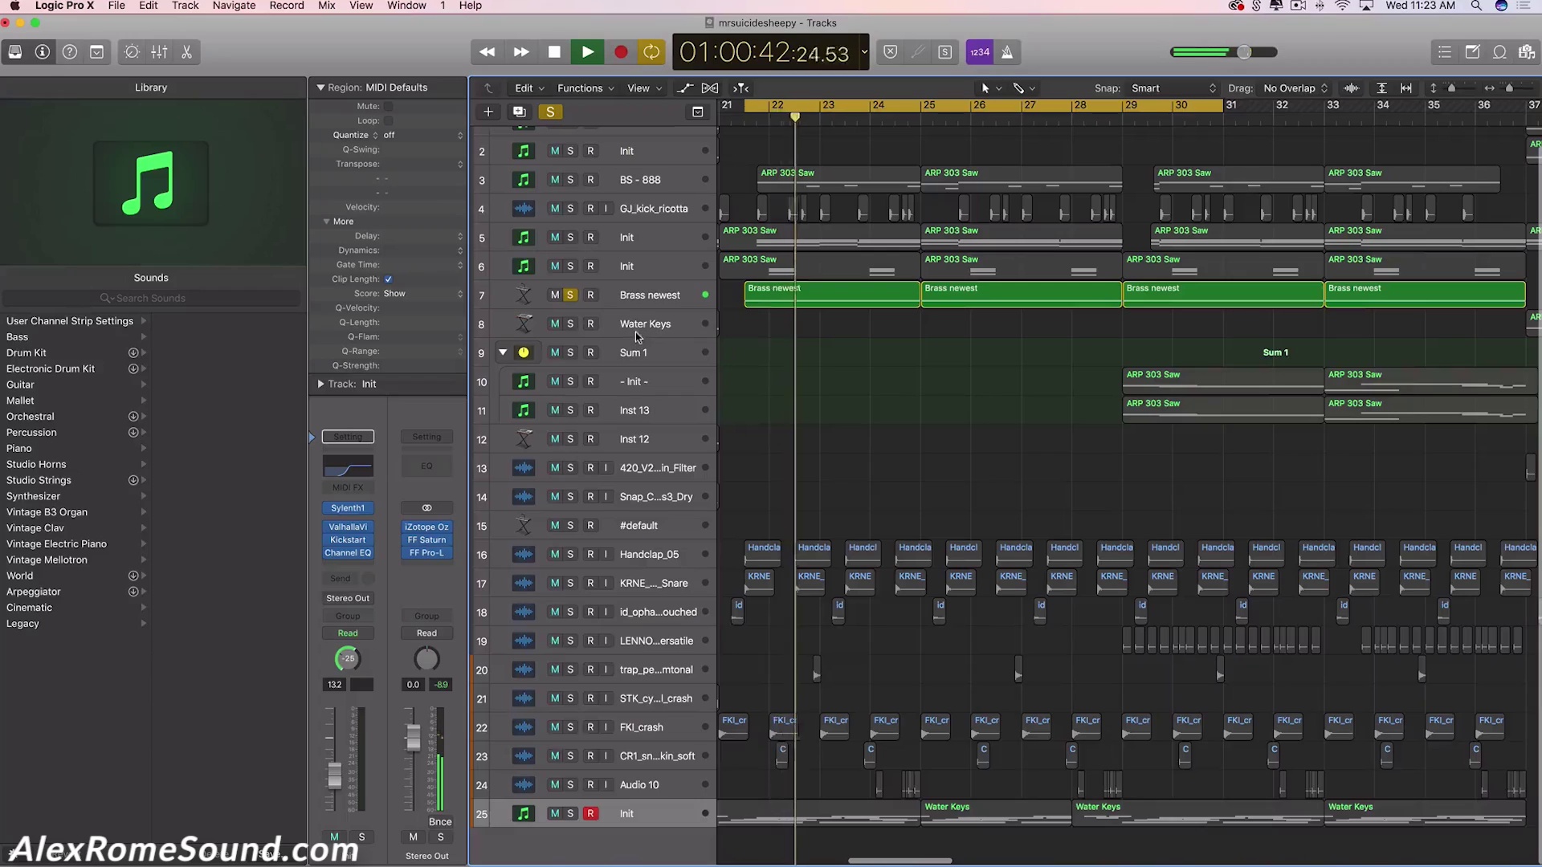
{"action": "key", "text": "space"}
{"action": "left_click", "coordinate": [571, 294]}
{"action": "scroll", "coordinate": [791, 473], "scroll_direction": "down", "scroll_amount": 1}
{"action": "scroll", "coordinate": [791, 474], "scroll_direction": "up", "scroll_amount": 2}
{"action": "scroll", "coordinate": [791, 474], "scroll_direction": "left", "scroll_amount": 2}
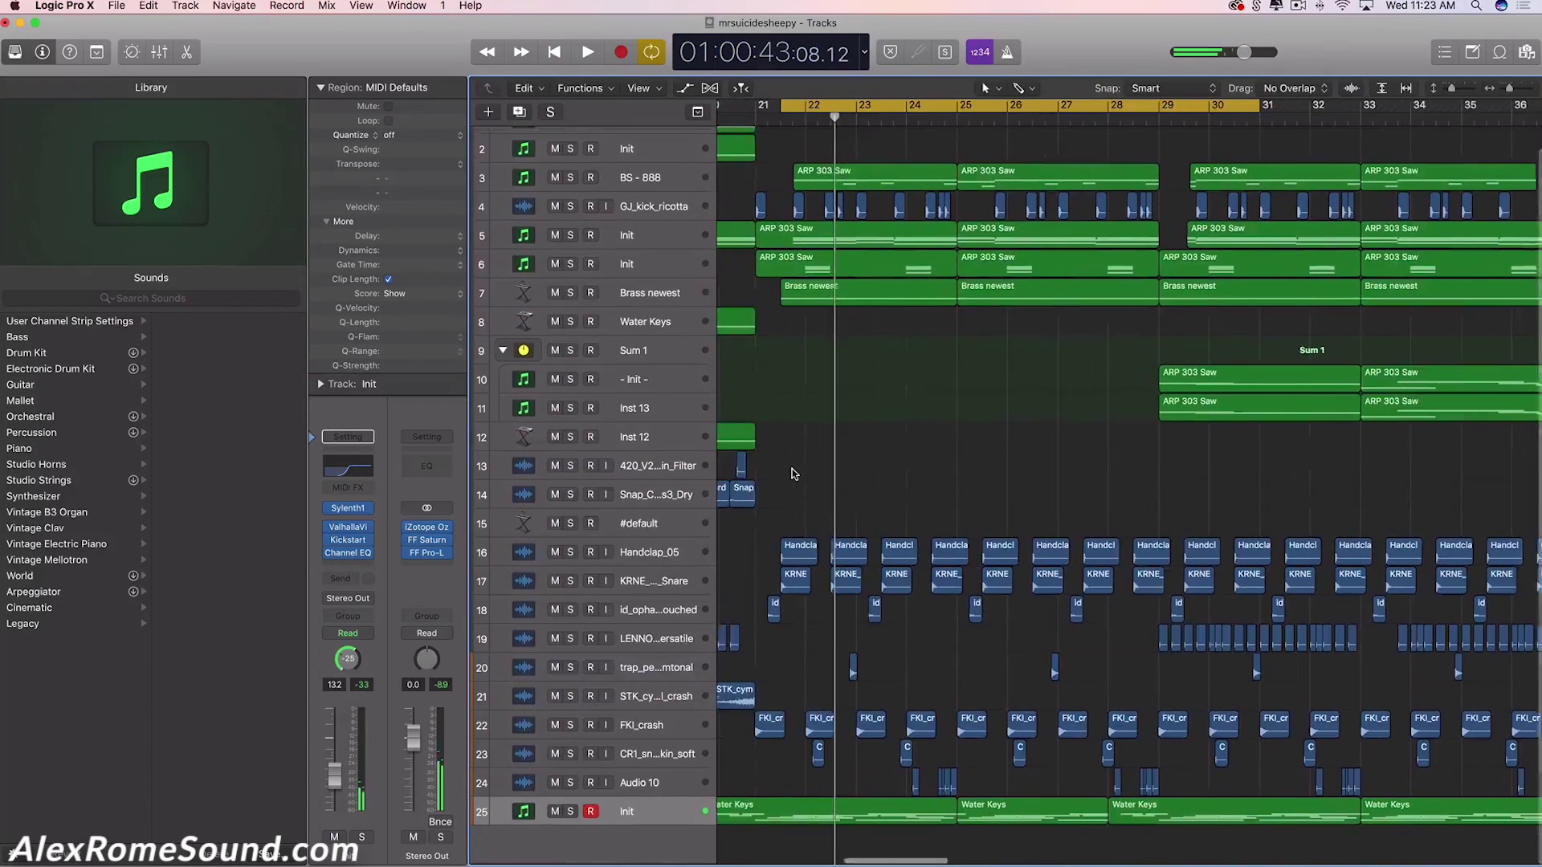
- Solo the BS - 888 track to hear its regions from bar 21 on, and unsolo it again
{"action": "left_click", "coordinate": [571, 198]}
{"action": "left_click", "coordinate": [642, 207]}
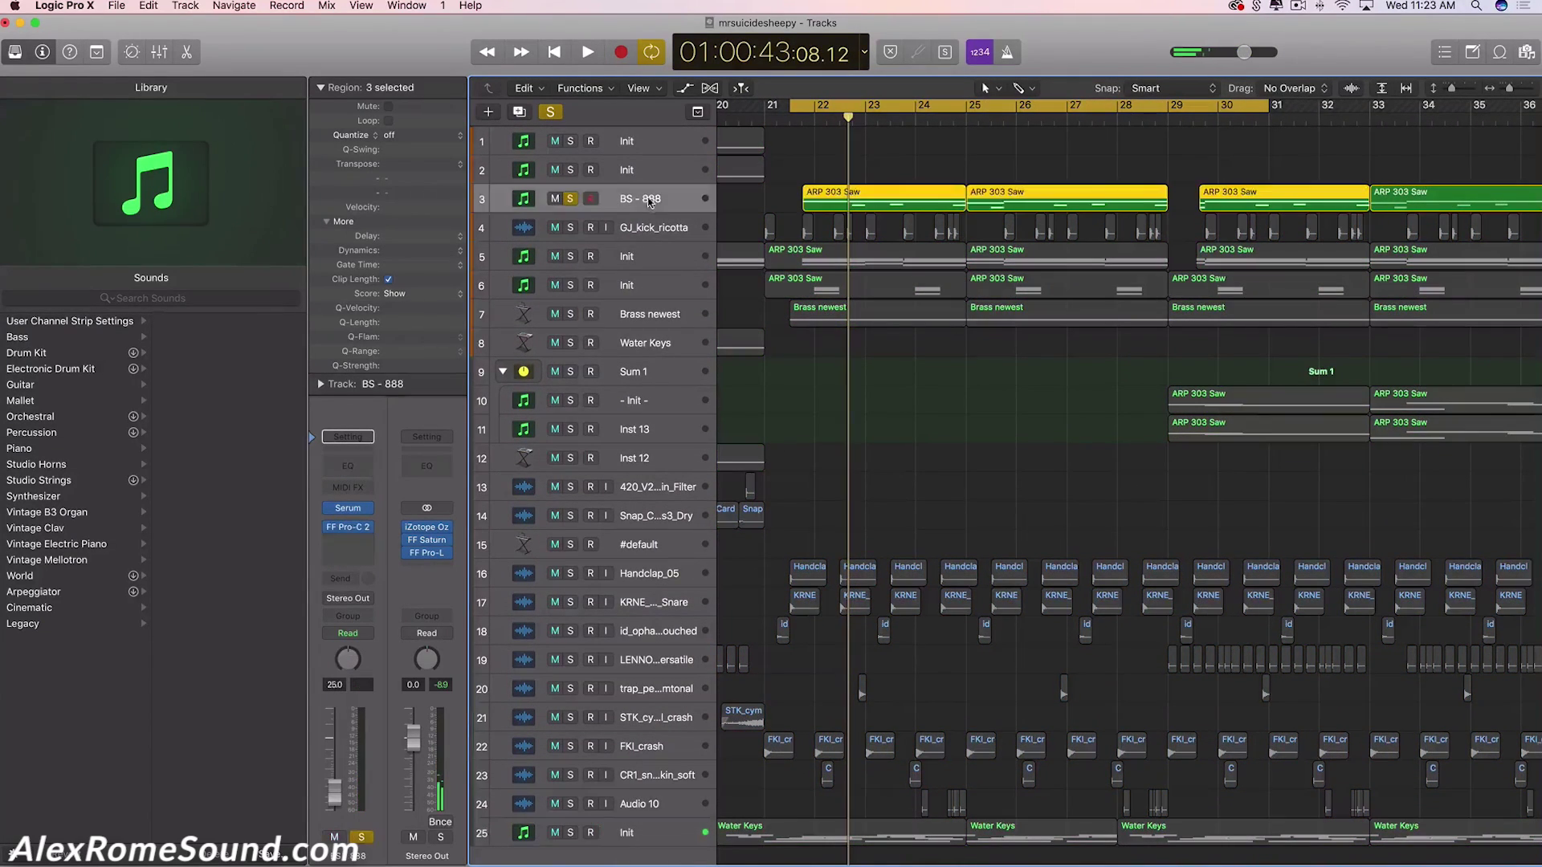
{"action": "key", "text": "space"}
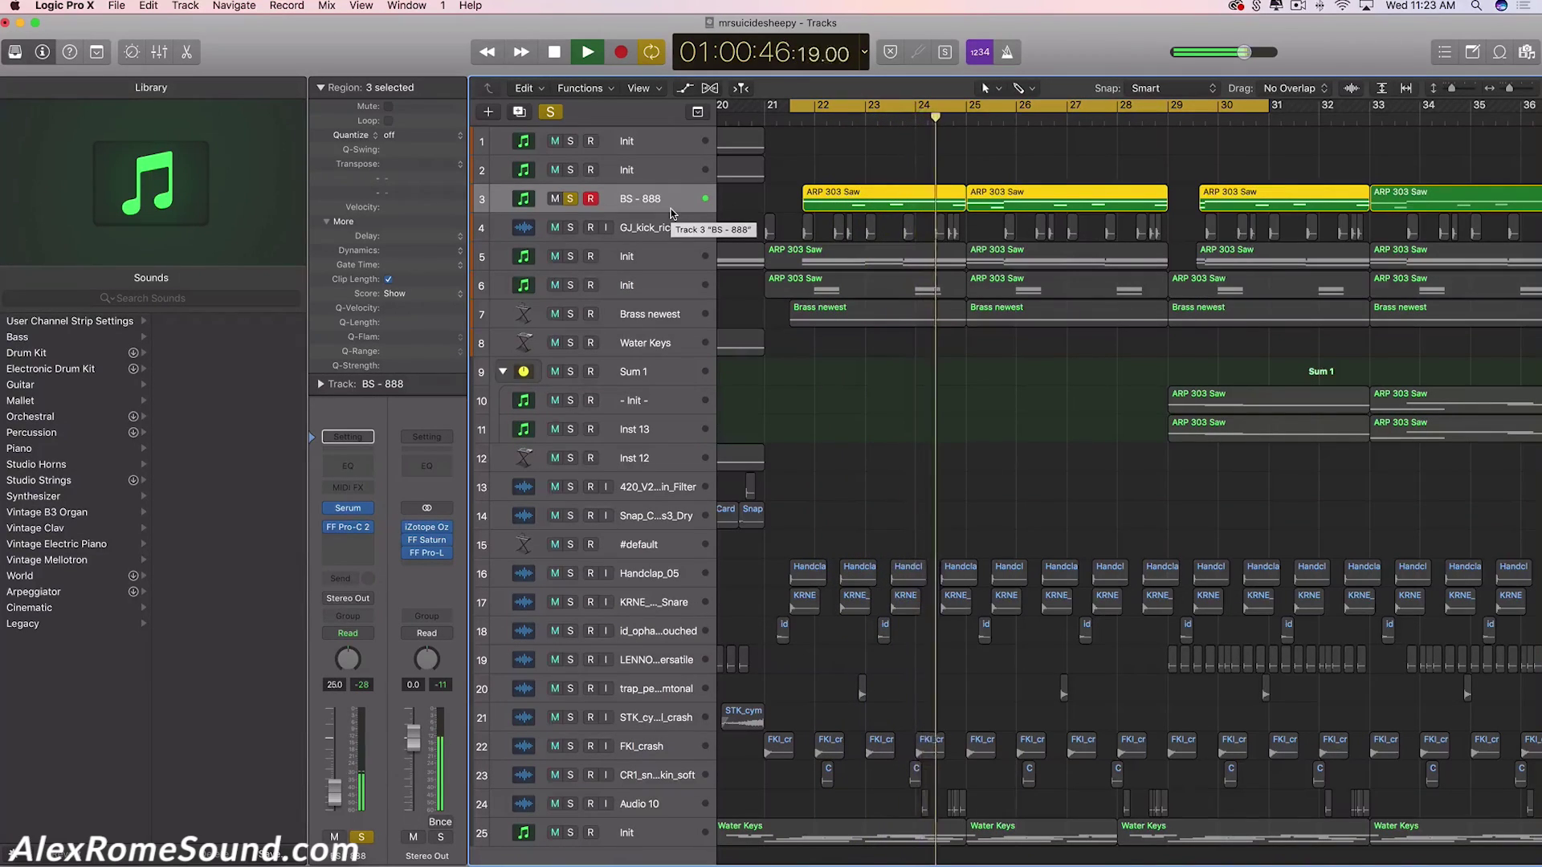
{"action": "key", "text": "space"}
{"action": "left_click_drag", "start_coordinate": [791, 183], "coordinate": [1180, 205]}
{"action": "scroll", "coordinate": [1058, 208], "scroll_direction": "left", "scroll_amount": 5}
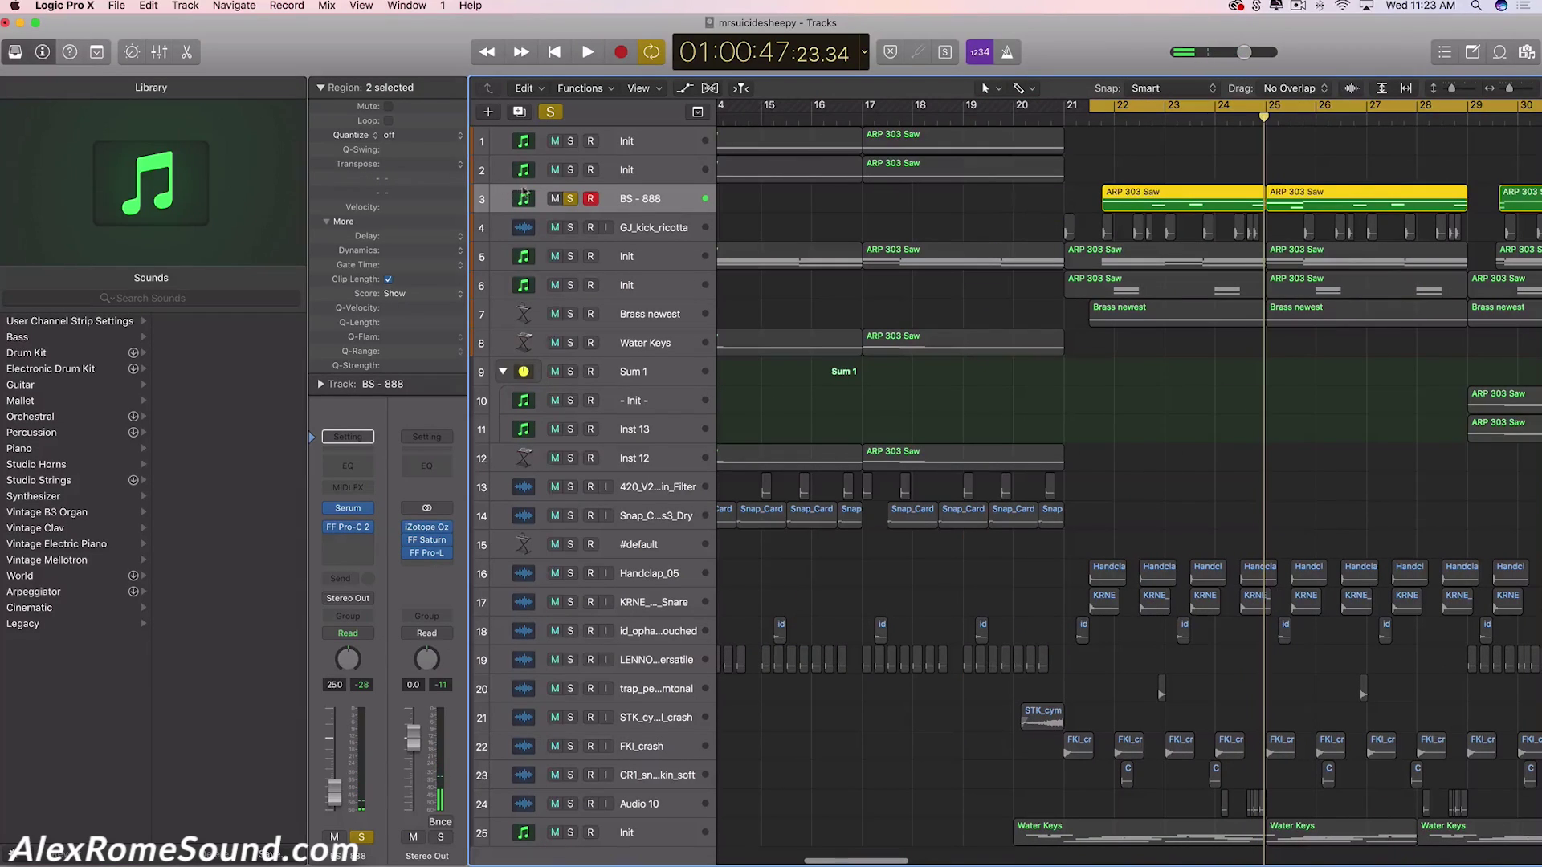
{"action": "left_click", "coordinate": [571, 198]}
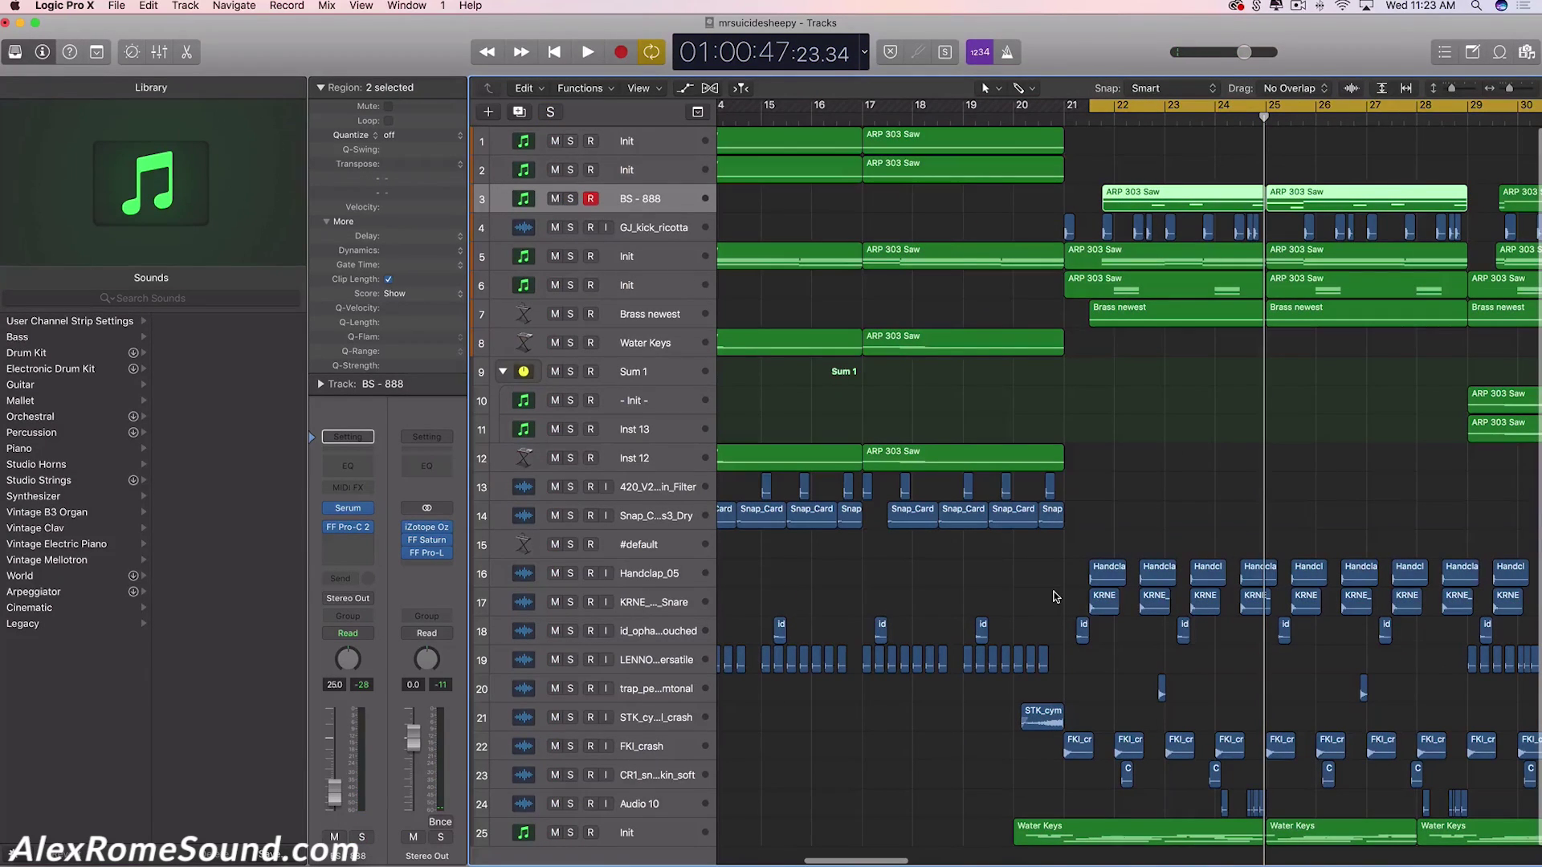
{"action": "scroll", "coordinate": [1227, 493], "scroll_direction": "down", "scroll_amount": 5}
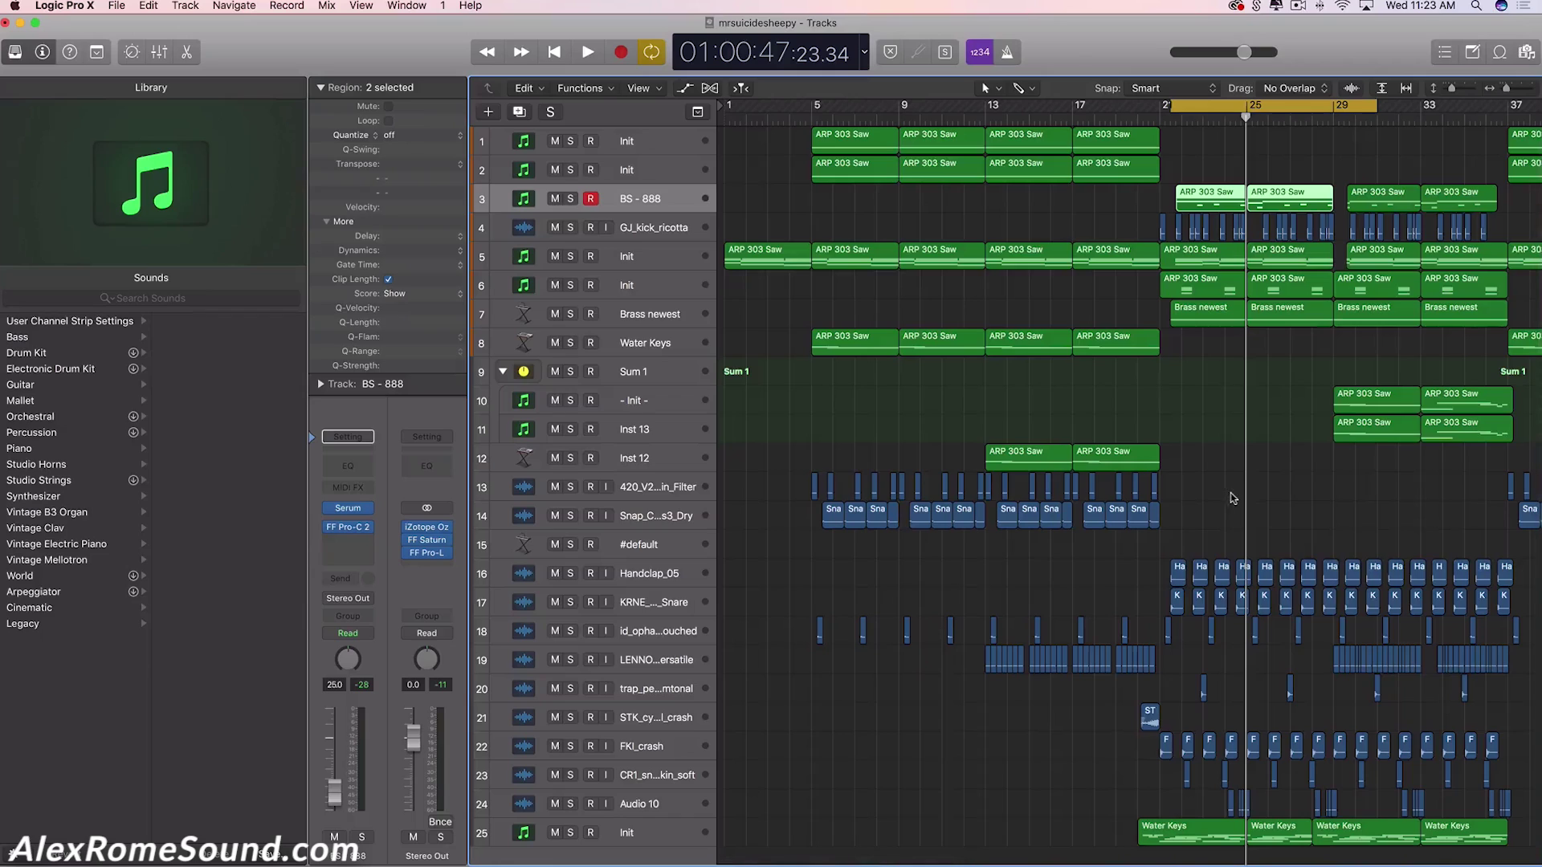
- Duplicate track 5 with its channel settings and bypass all the insert effects on the new track
{"action": "left_click", "coordinate": [687, 260]}
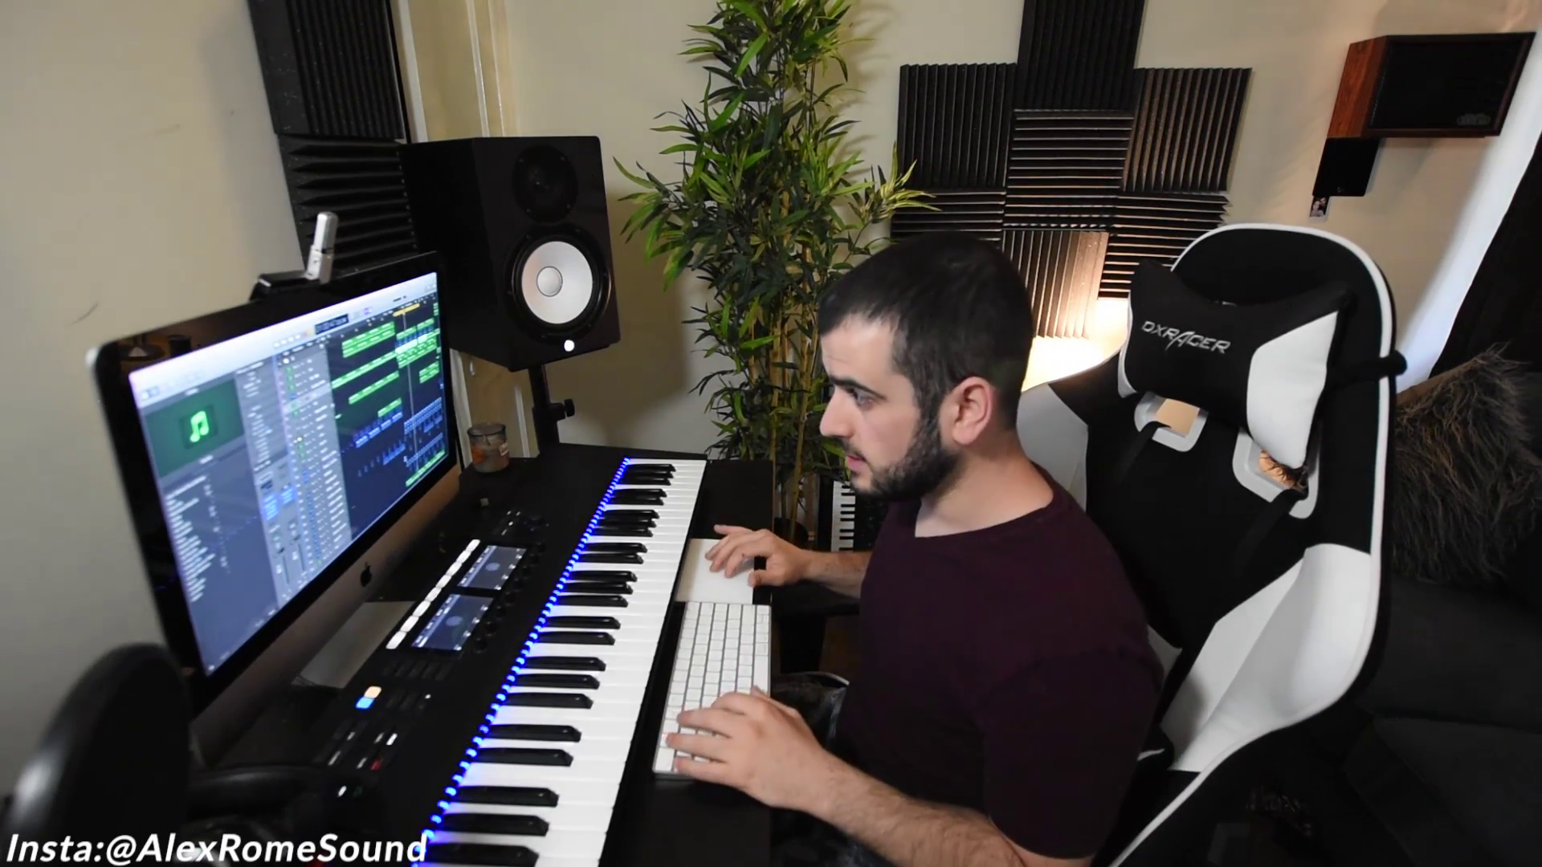
{"action": "scroll", "coordinate": [390, 393], "scroll_direction": "right", "scroll_amount": 5}
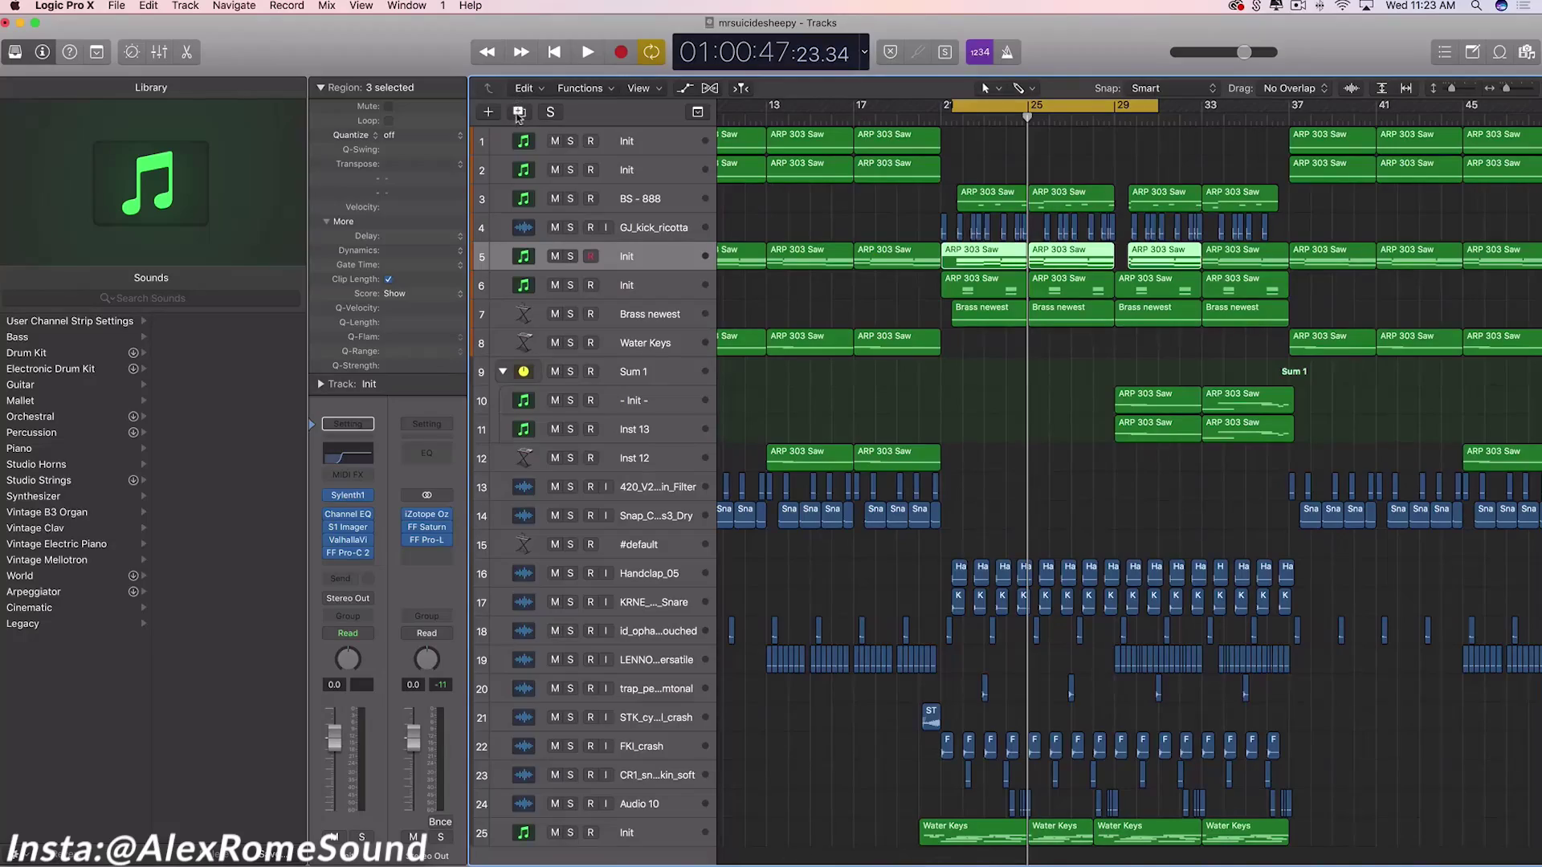
{"action": "left_click", "coordinate": [519, 112]}
{"action": "left_click", "coordinate": [328, 514]}
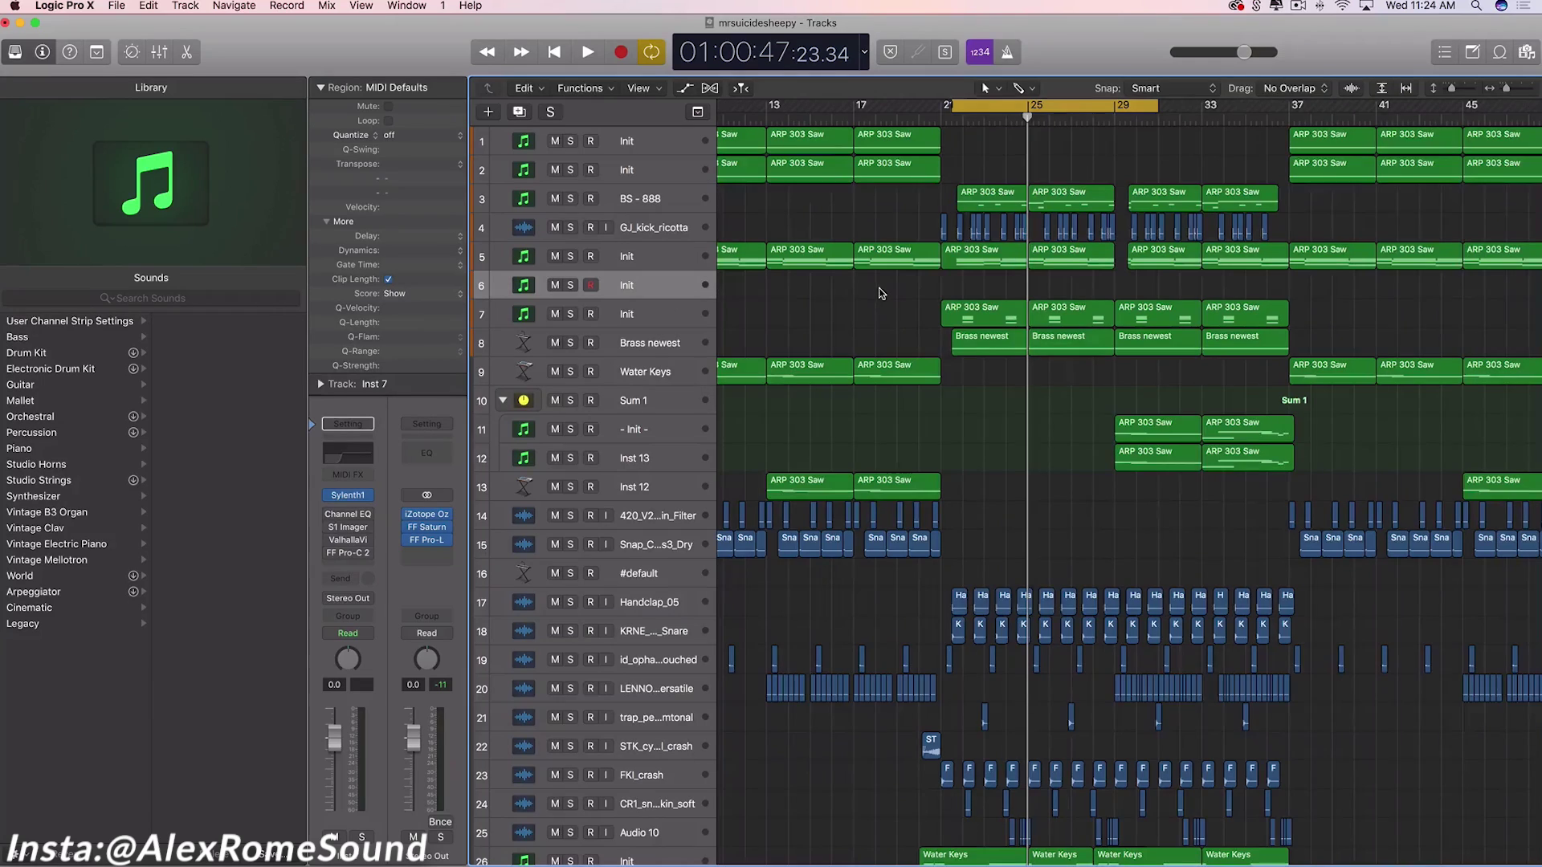
- Replace the new track's Sylenth1 instrument with a stereo Alchemy and initialize its preset
{"action": "scroll", "coordinate": [881, 293], "scroll_direction": "left", "scroll_amount": 5}
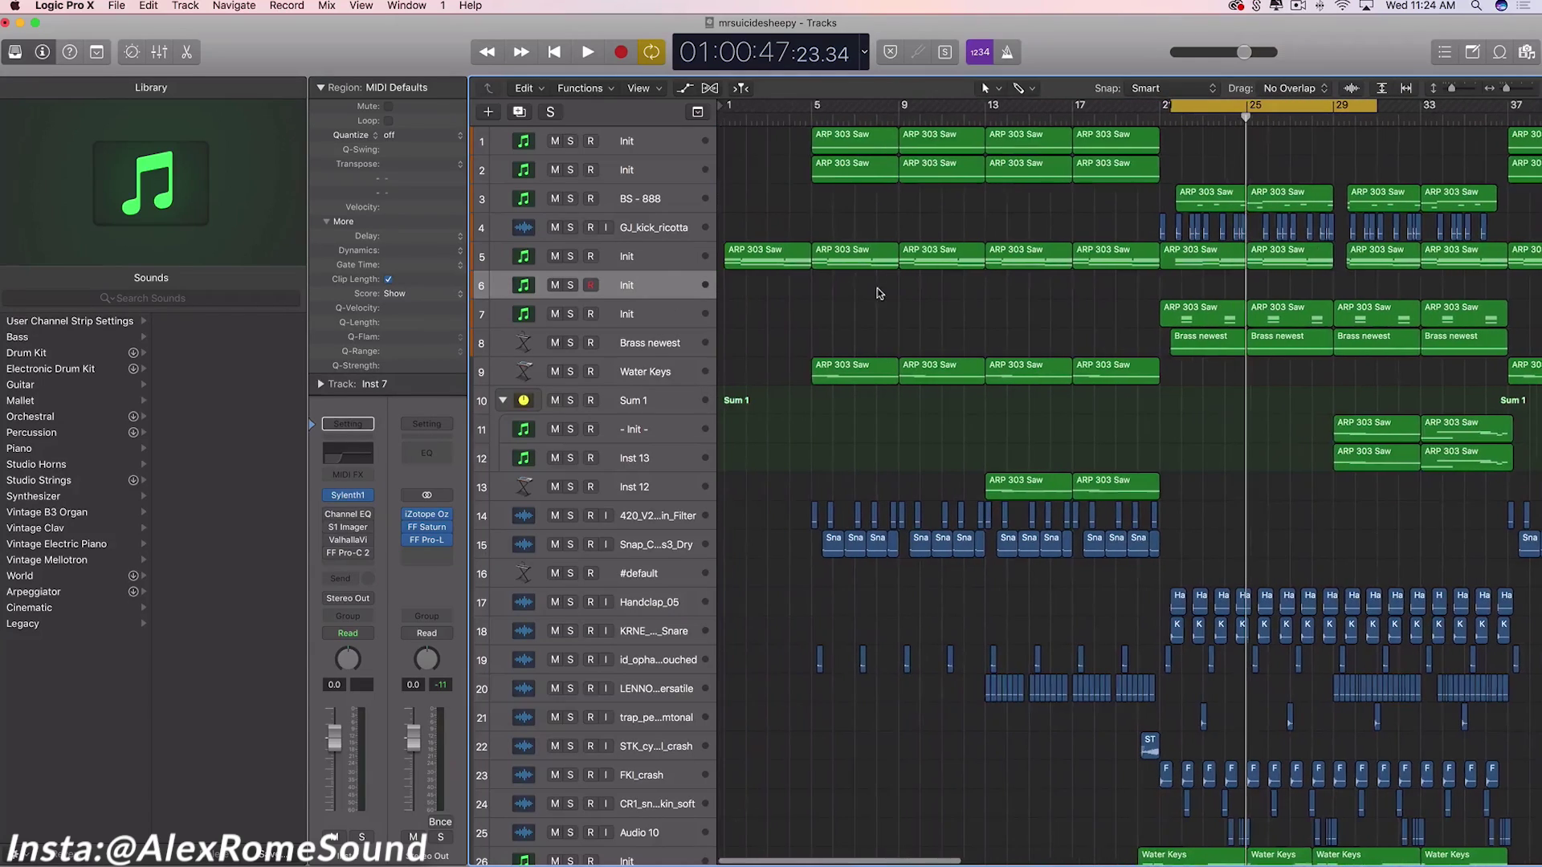
{"action": "left_click", "coordinate": [370, 494]}
{"action": "mouse_move", "coordinate": [372, 548]}
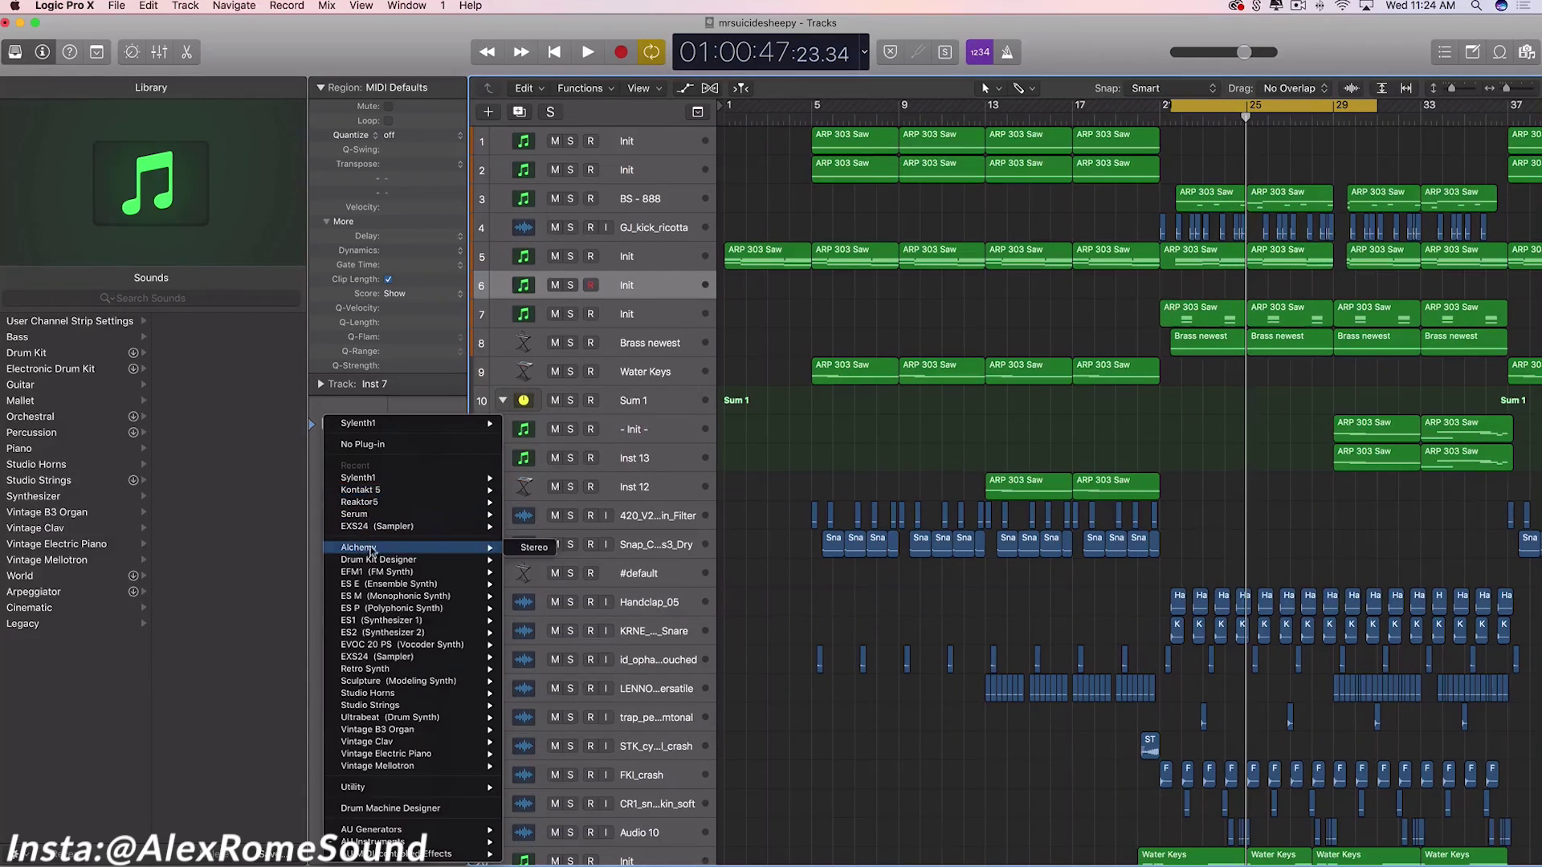
{"action": "left_click", "coordinate": [520, 552]}
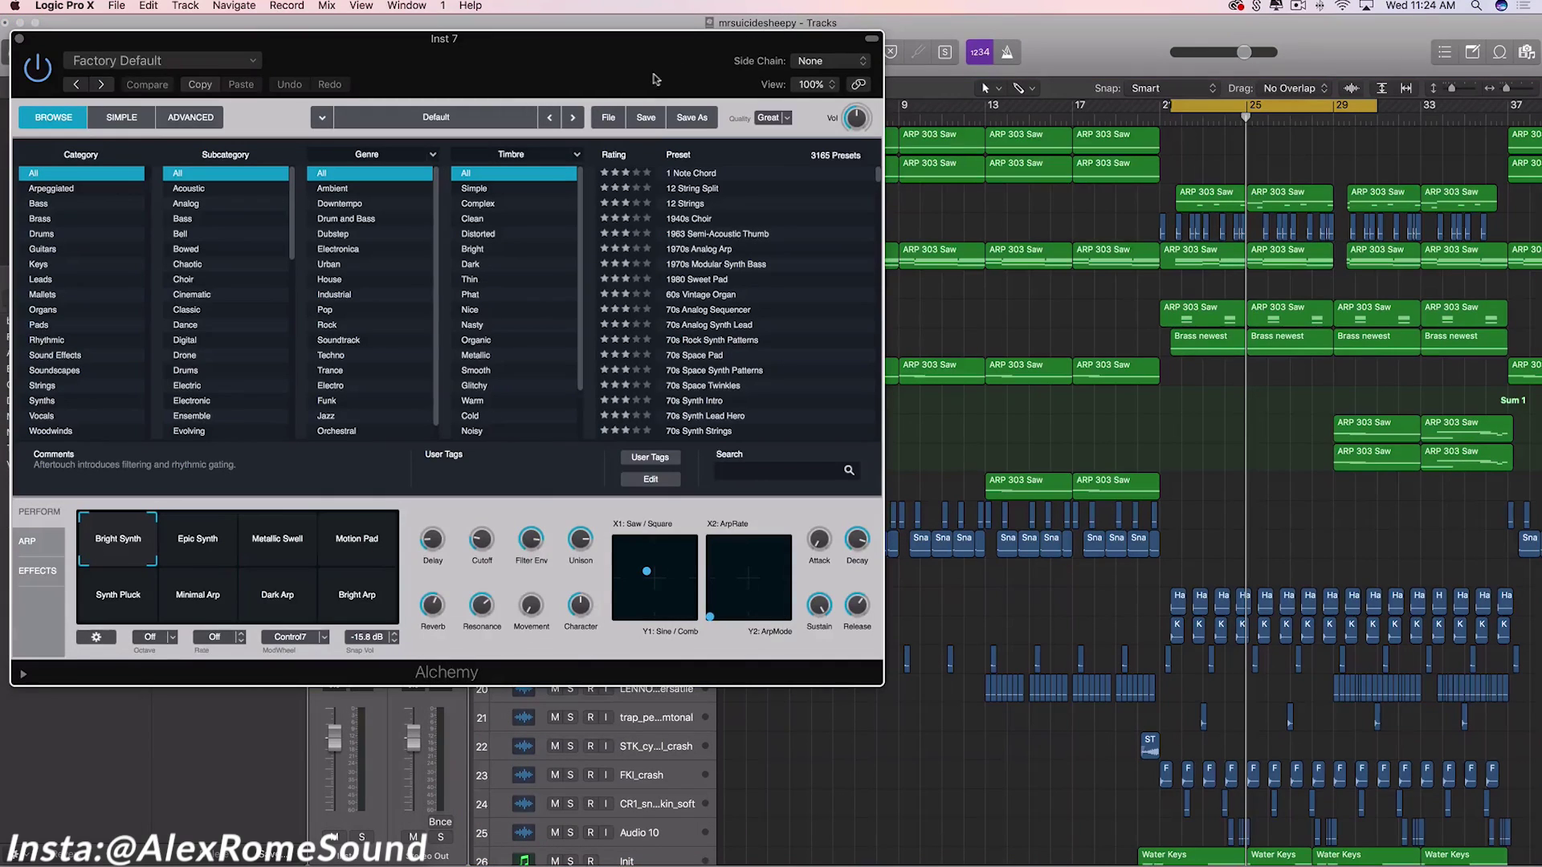
{"action": "left_click", "coordinate": [608, 121]}
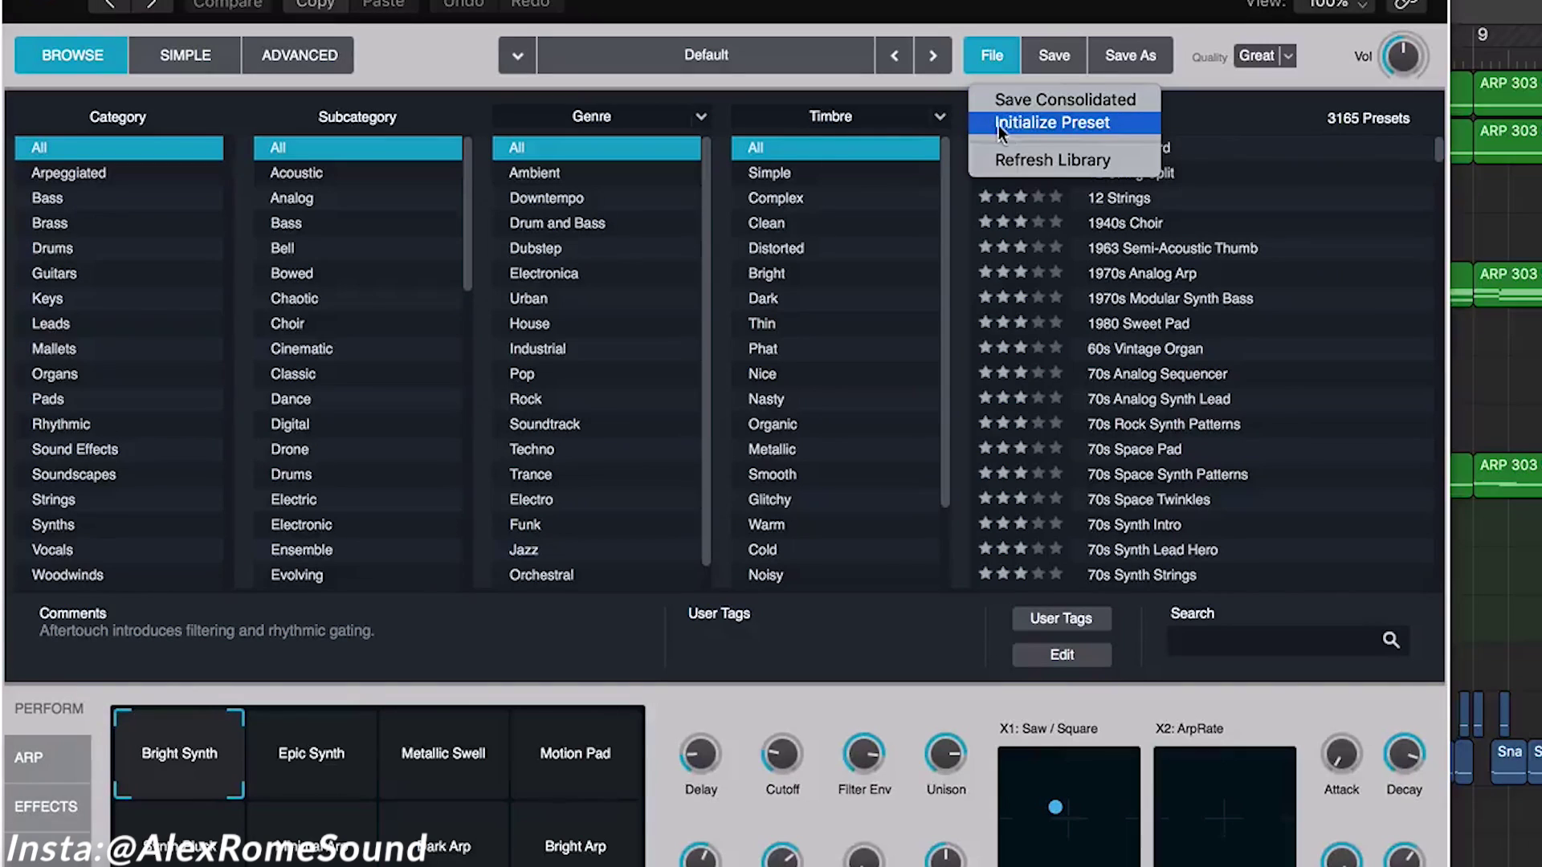
{"action": "left_click", "coordinate": [1020, 123]}
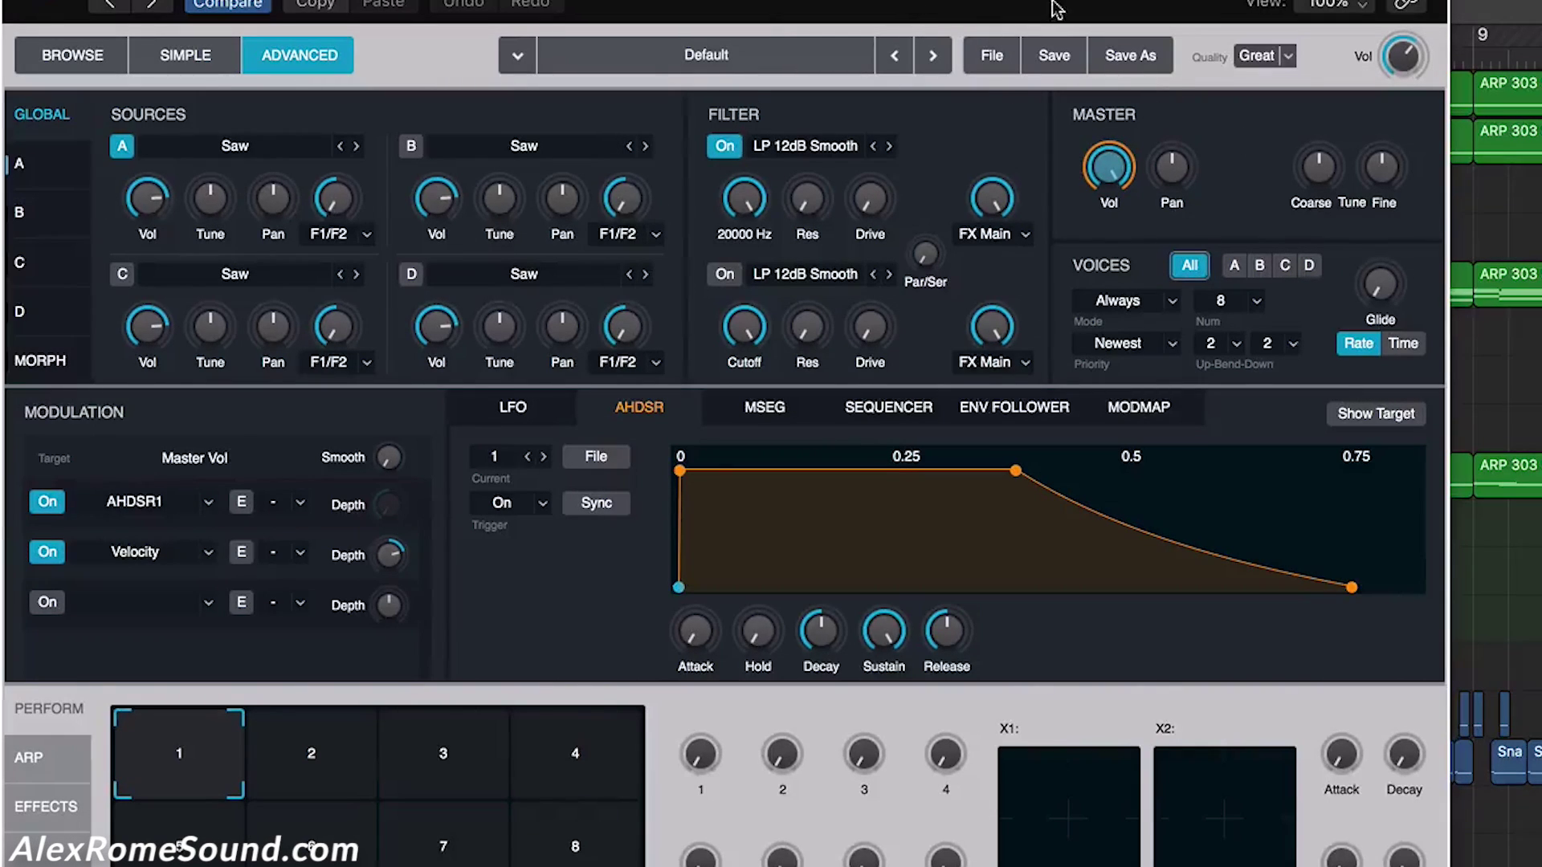
{"action": "left_click", "coordinate": [992, 55]}
{"action": "left_click", "coordinate": [992, 124]}
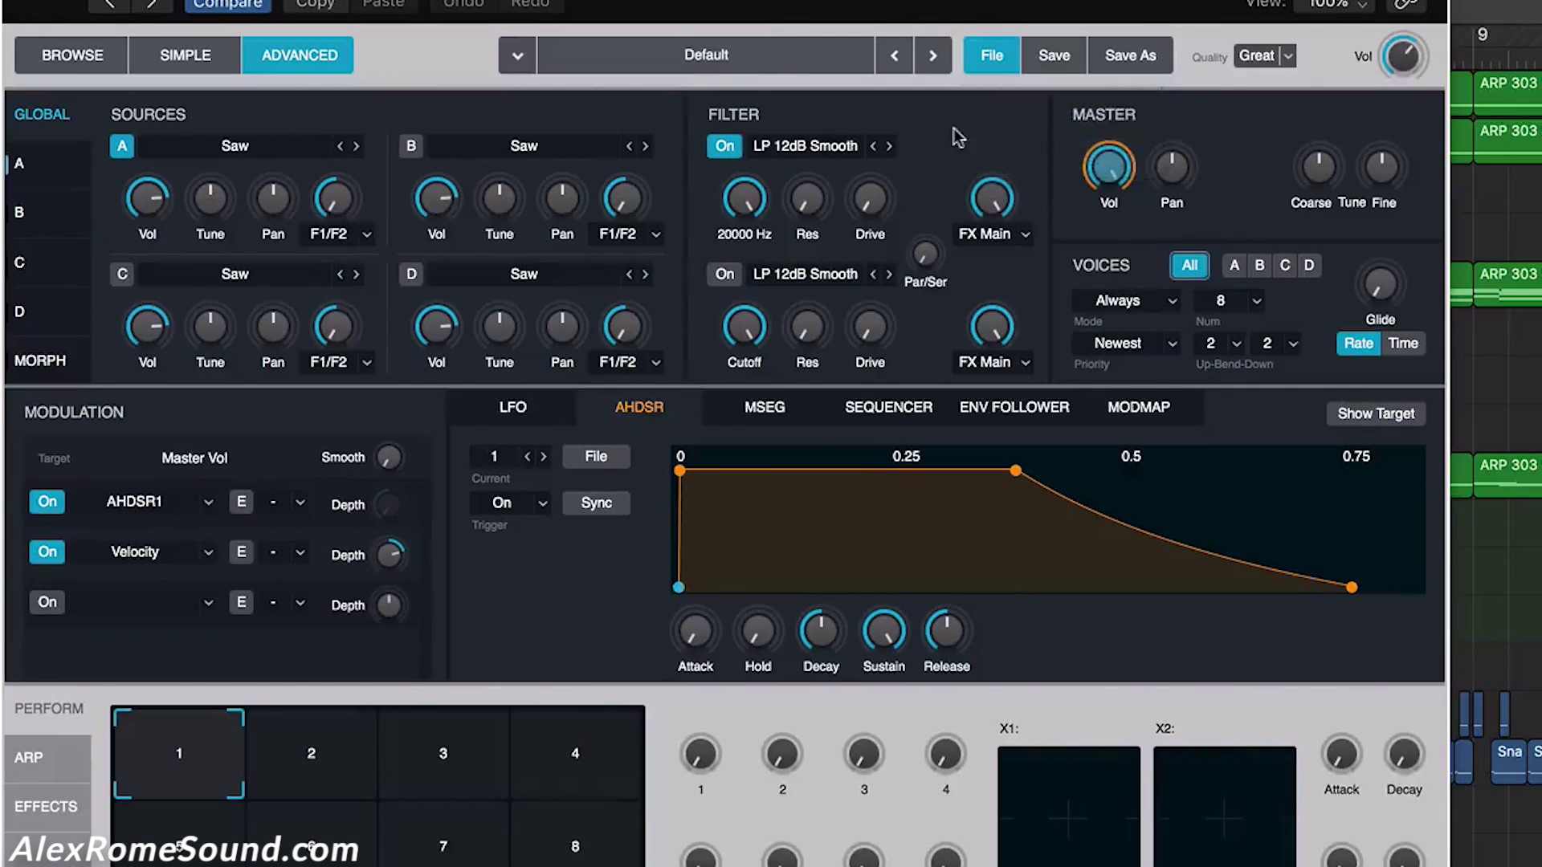
- Set Alchemy's first main filter to LP 24dB Rich and turn down the volume of source A
{"action": "left_click", "coordinate": [836, 149]}
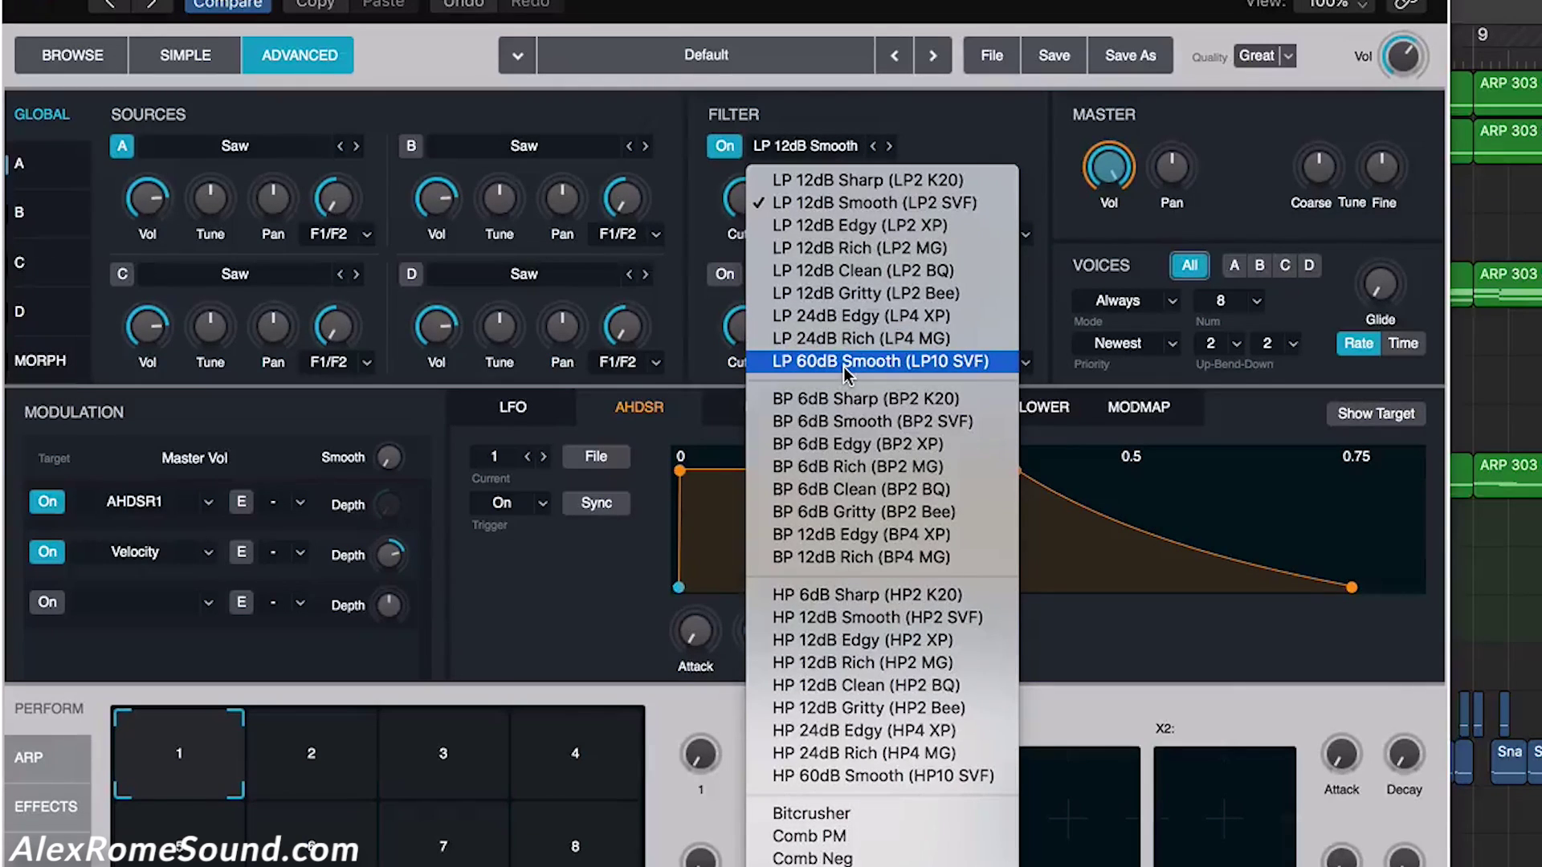
{"action": "left_click", "coordinate": [805, 341]}
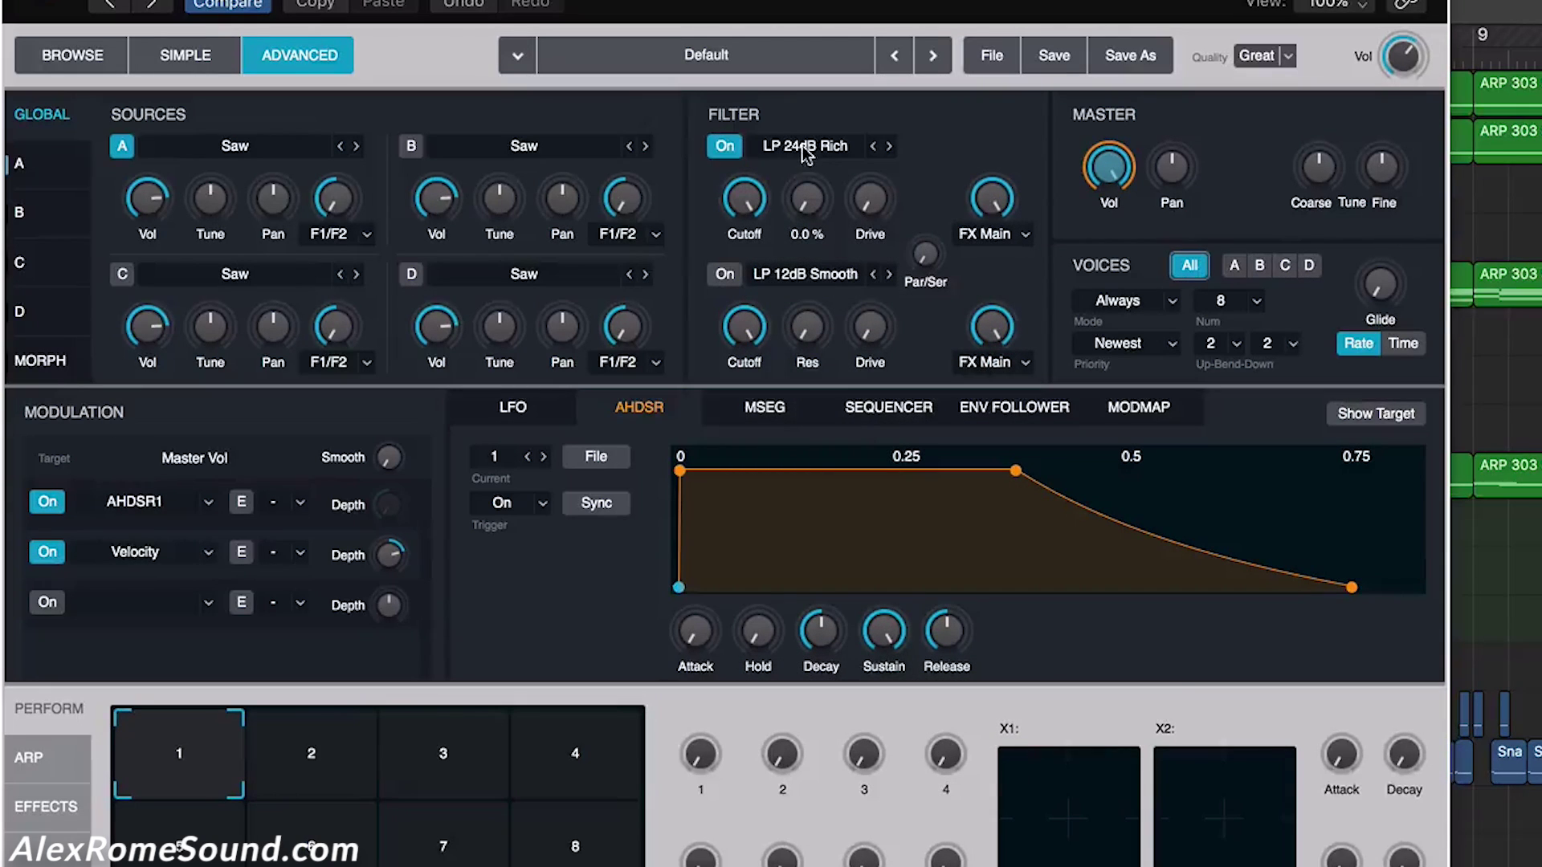
{"action": "left_click", "coordinate": [24, 166]}
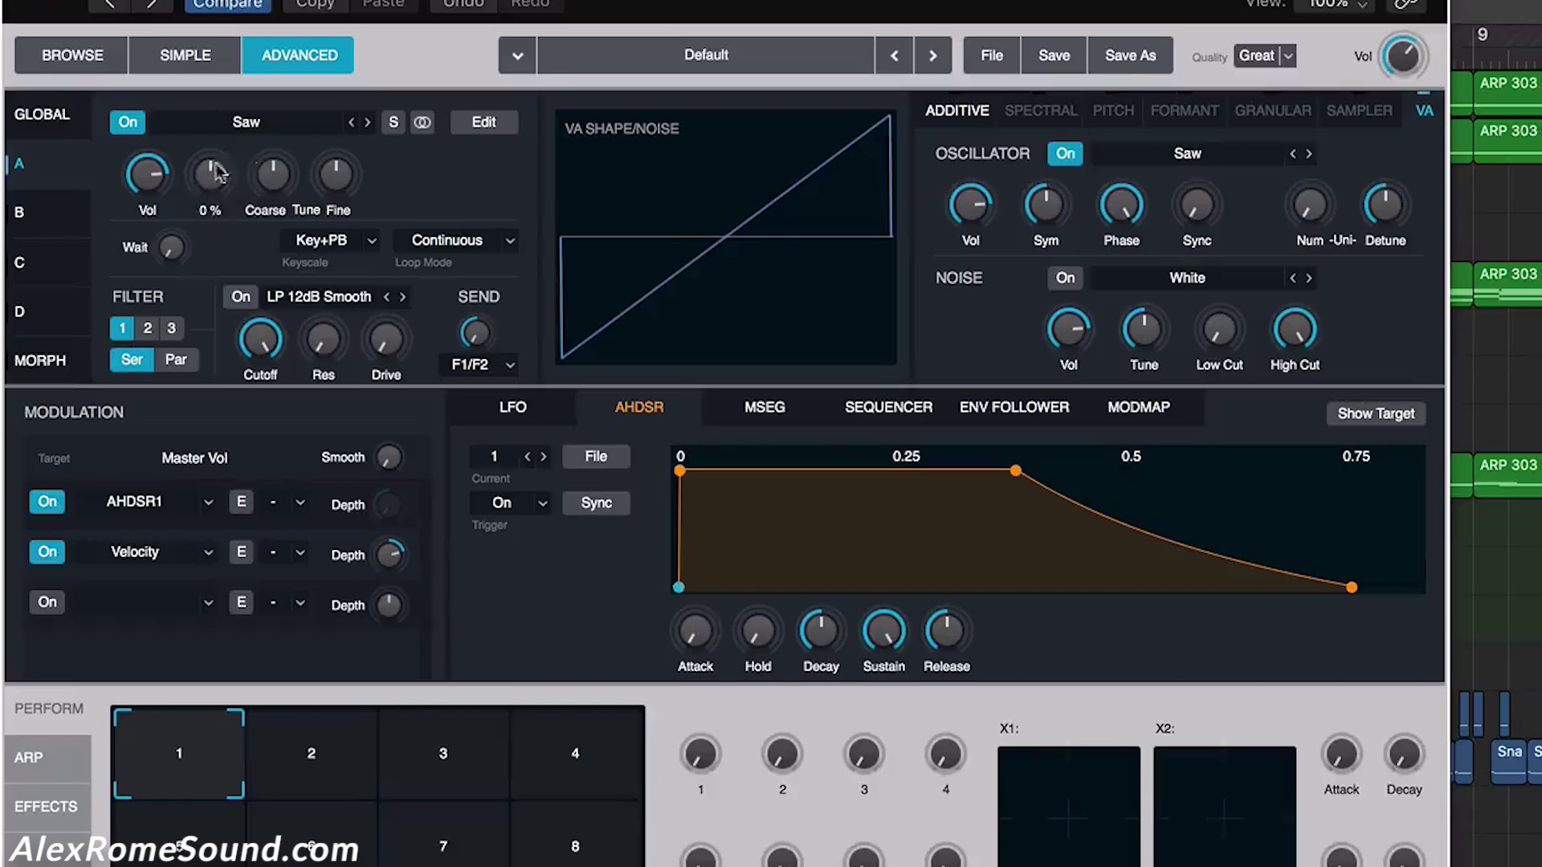
{"action": "left_click", "coordinate": [147, 174]}
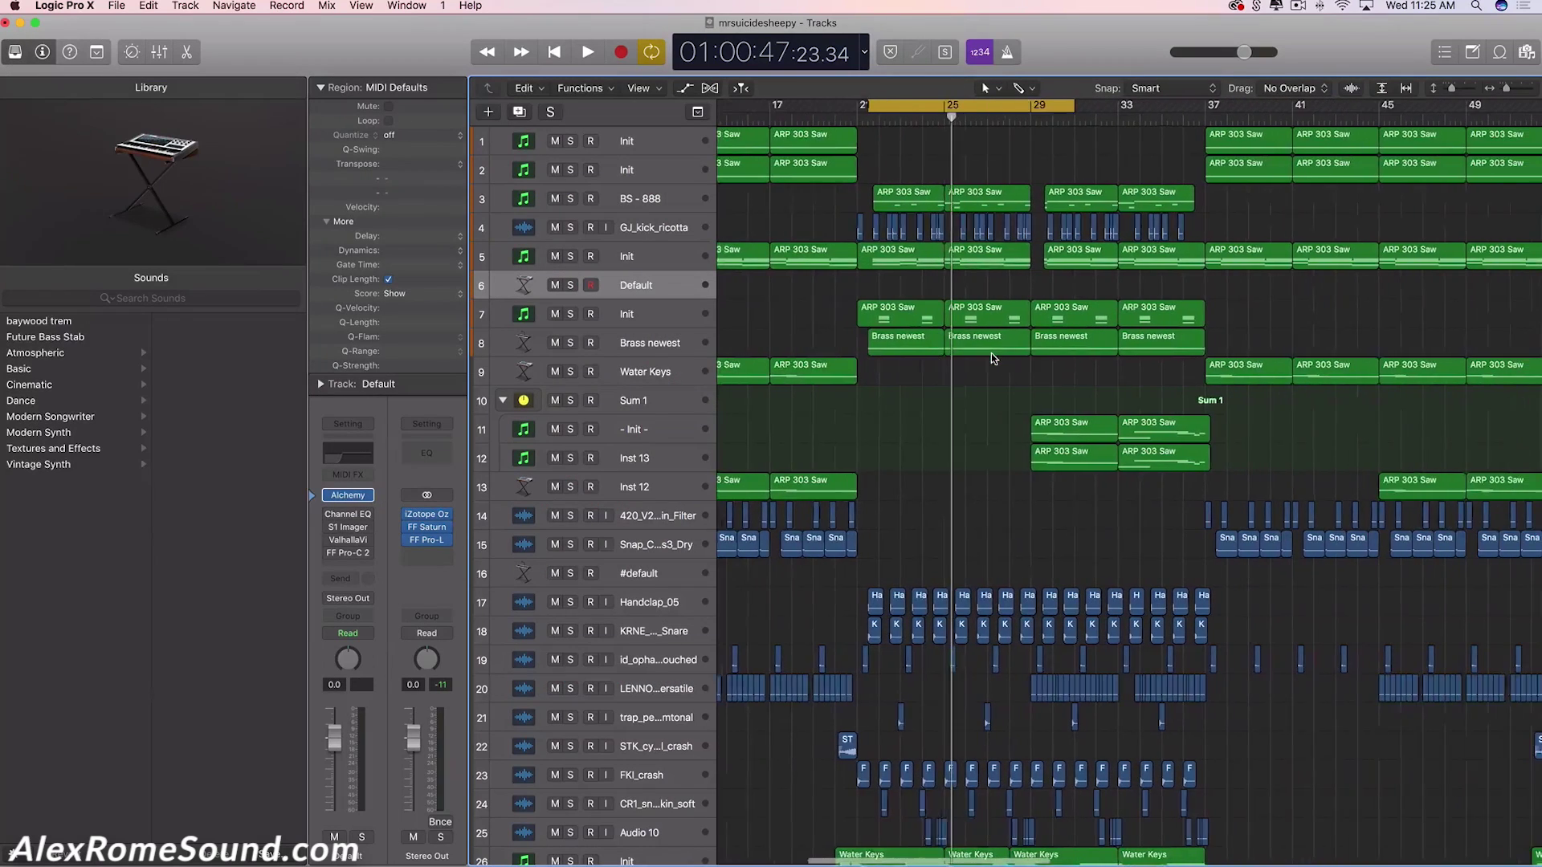
- Copy the ARP 303 Saw region at bar 17 of track 5 onto the Alchemy track at bar 21
{"action": "left_click", "coordinate": [897, 266]}
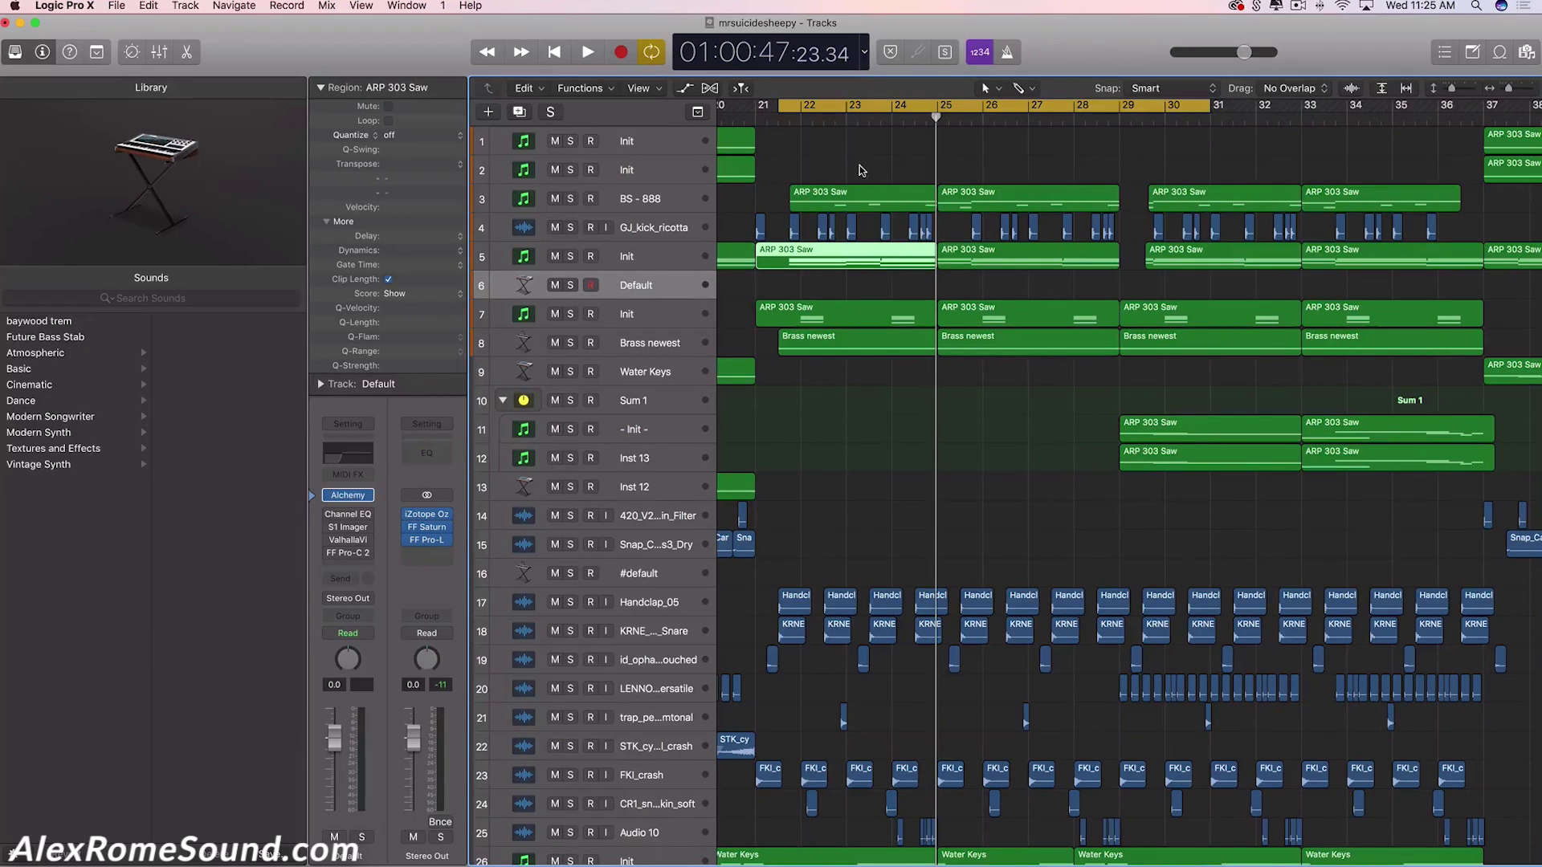
{"action": "scroll", "coordinate": [799, 237], "scroll_direction": "left", "scroll_amount": 5}
{"action": "left_click", "coordinate": [808, 257]}
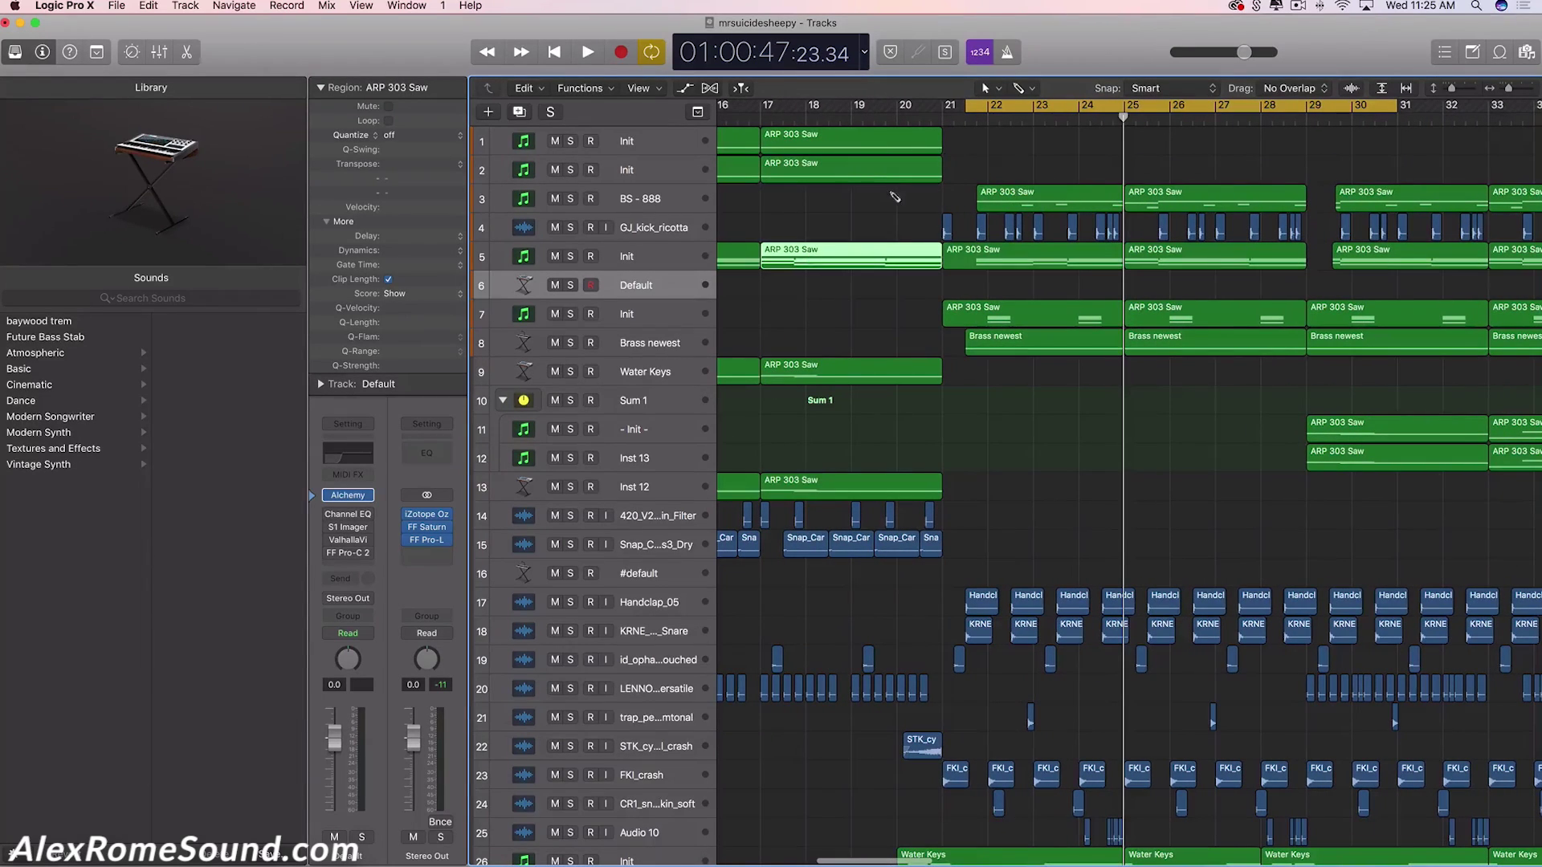
{"action": "left_click_drag", "start_coordinate": [1000, 126], "coordinate": [939, 123]}
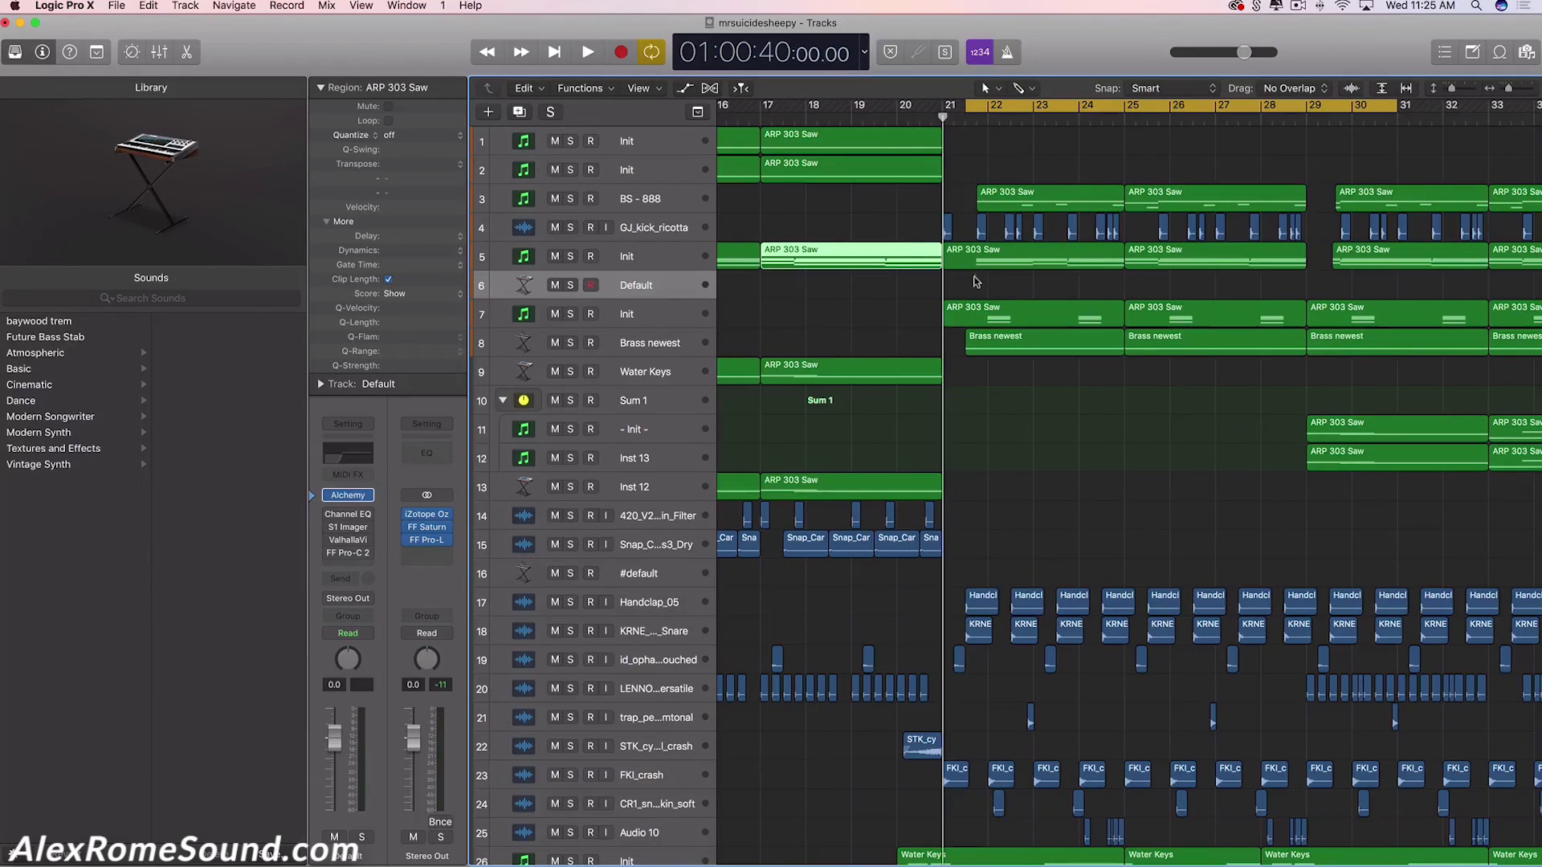
{"action": "left_click", "coordinate": [975, 281]}
{"action": "key", "text": "super+v"}
- Cycle bars 21–28, solo the Alchemy track and lower its channel fader while playing it back
{"action": "left_click_drag", "start_coordinate": [944, 112], "coordinate": [1260, 113]}
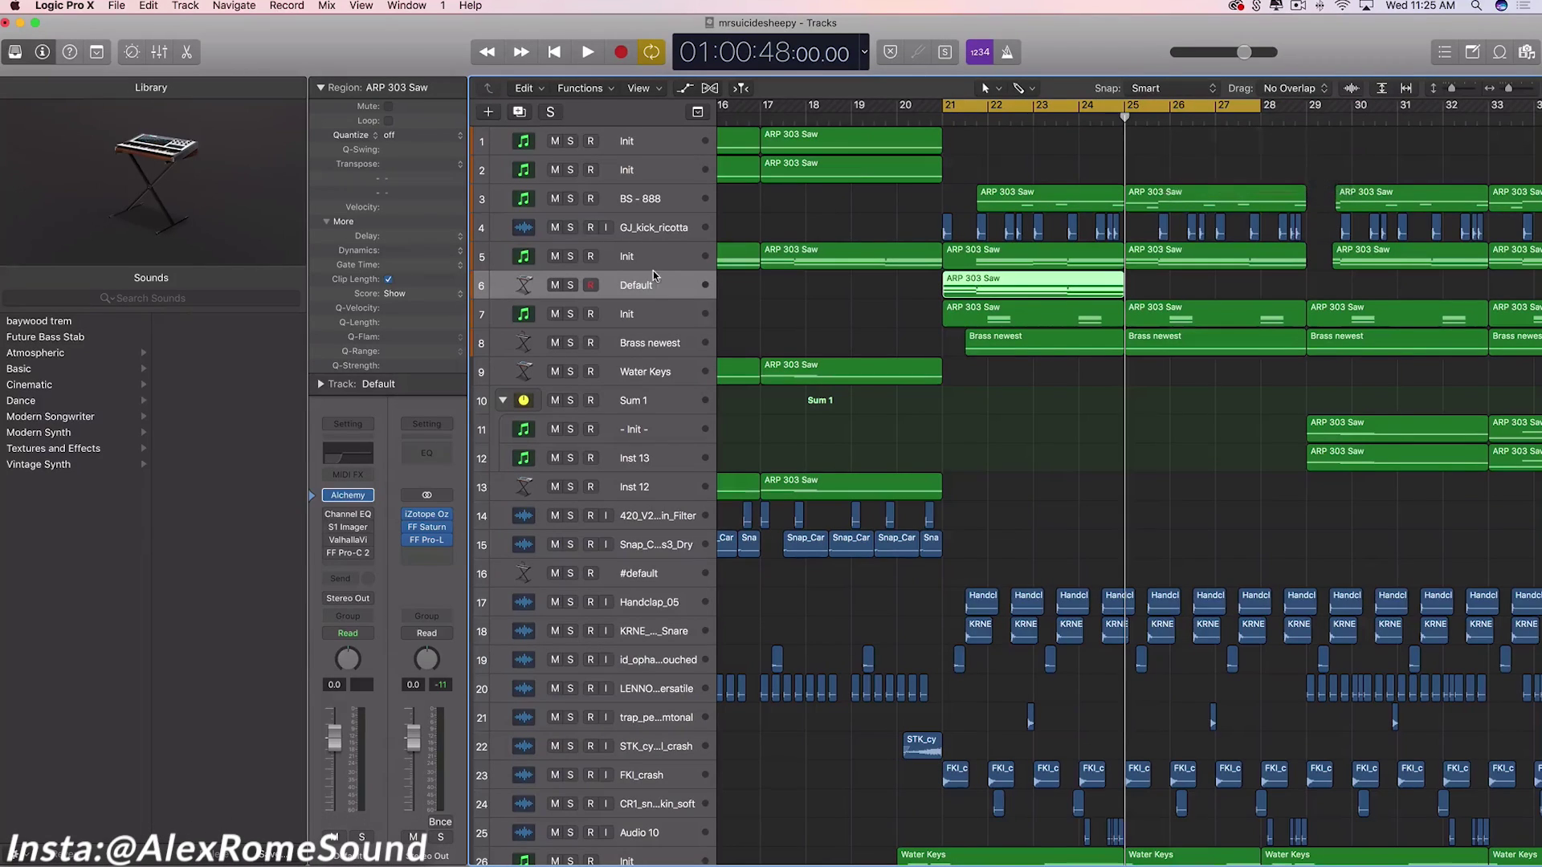
{"action": "left_click", "coordinate": [571, 286]}
{"action": "key", "text": "space"}
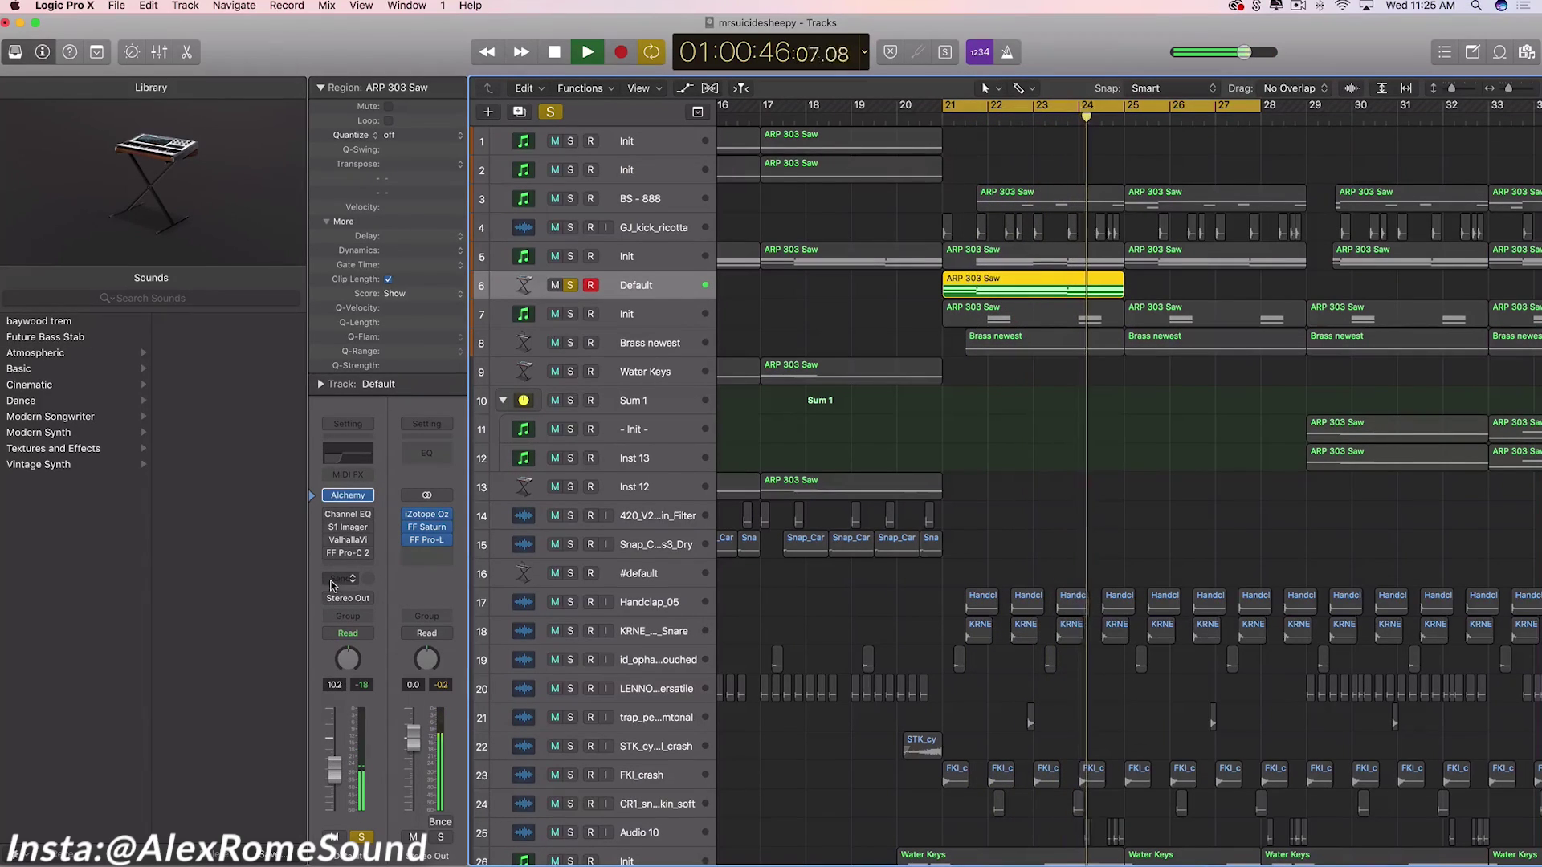
{"action": "key", "text": "space"}
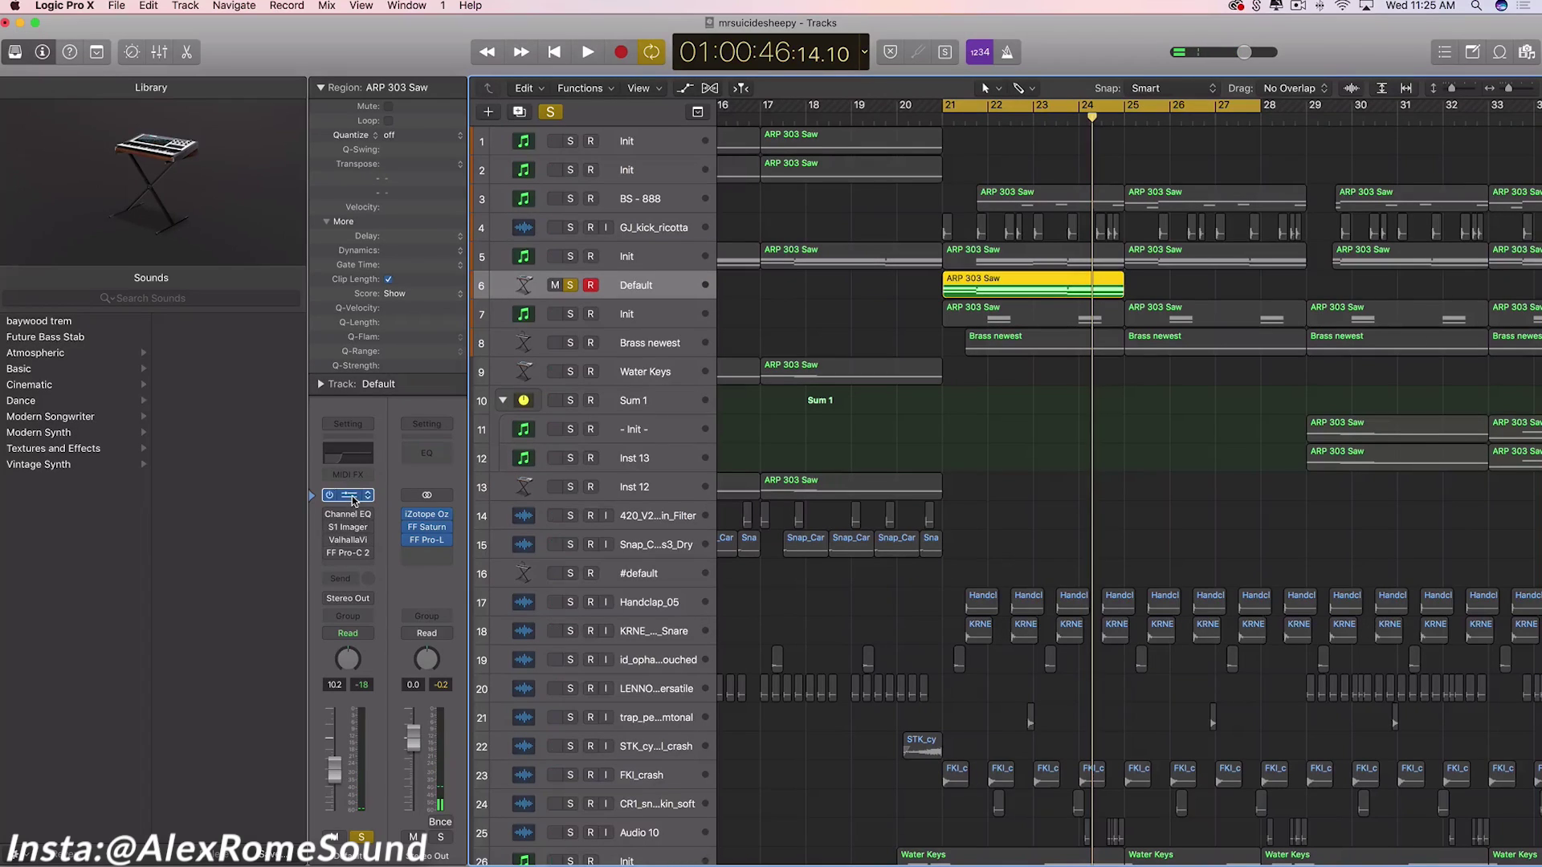
- Reopen the Alchemy synth and set the number of unison voices for source A's oscillator to 6
{"action": "left_click", "coordinate": [384, 453]}
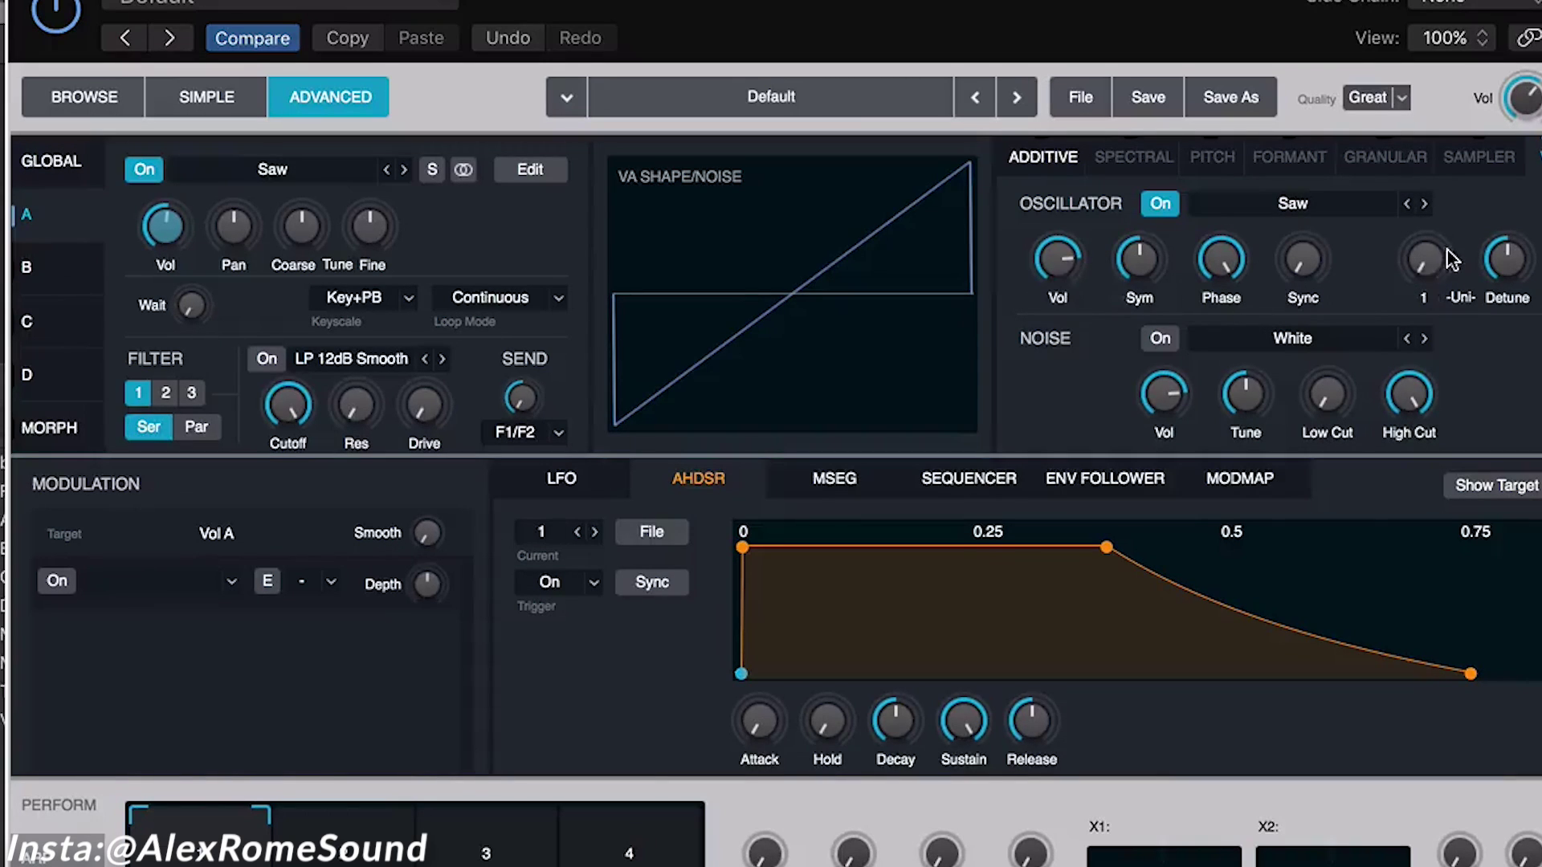
{"action": "left_click_drag", "start_coordinate": [1430, 272], "coordinate": [1442, 177]}
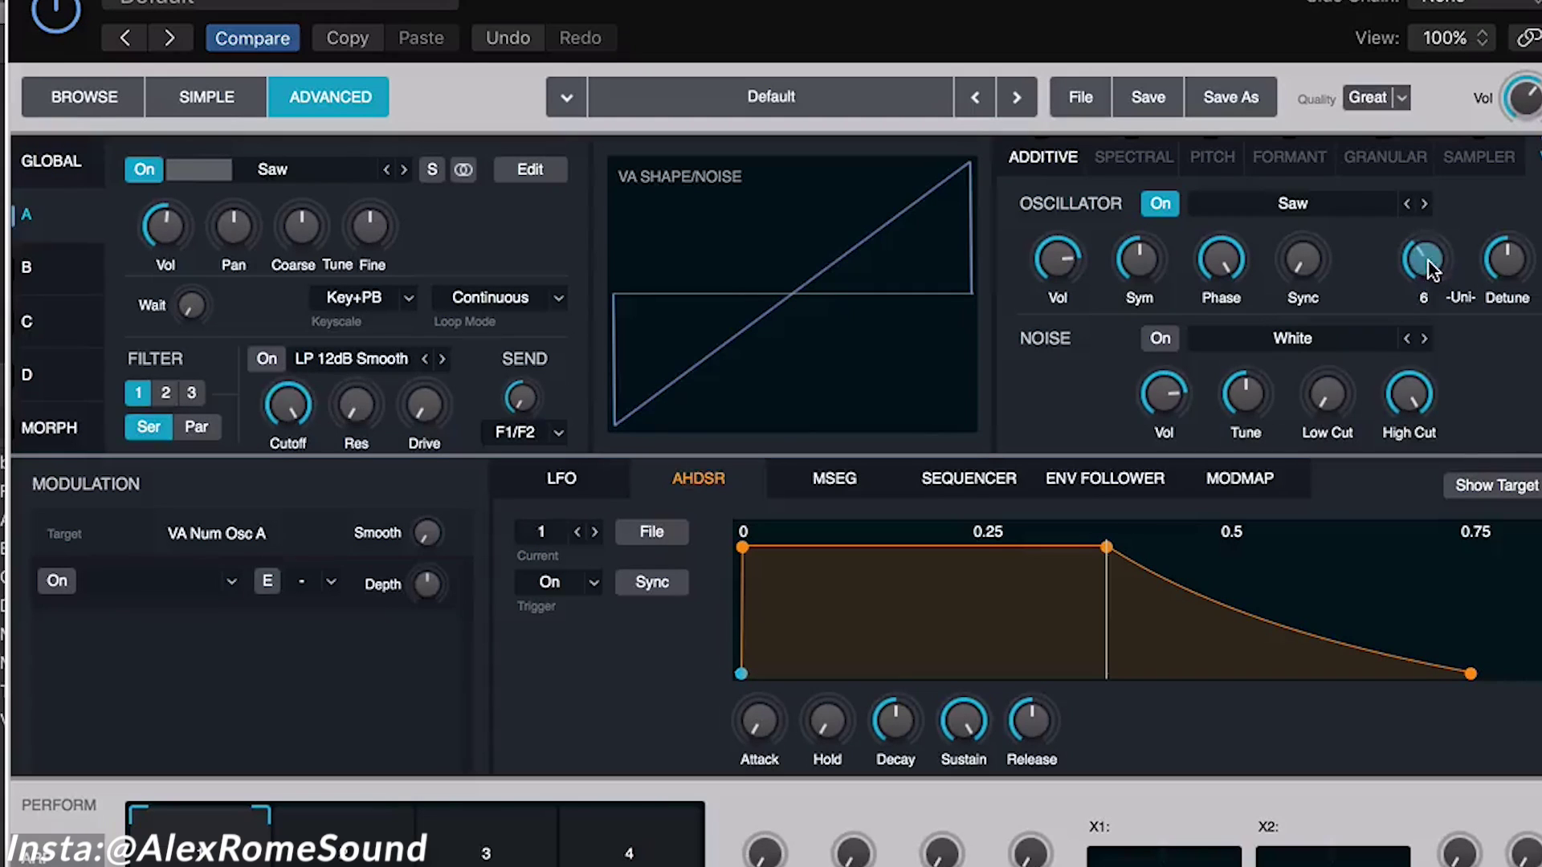
- Raise the unison voice count of source A's oscillator above 6 and adjust its unison detune
{"action": "mouse_move", "coordinate": [1430, 255]}
{"action": "left_mouse_down"}
{"action": "mouse_move", "coordinate": [1428, 271]}
{"action": "mouse_move", "coordinate": [1446, 231]}
{"action": "left_mouse_up"}
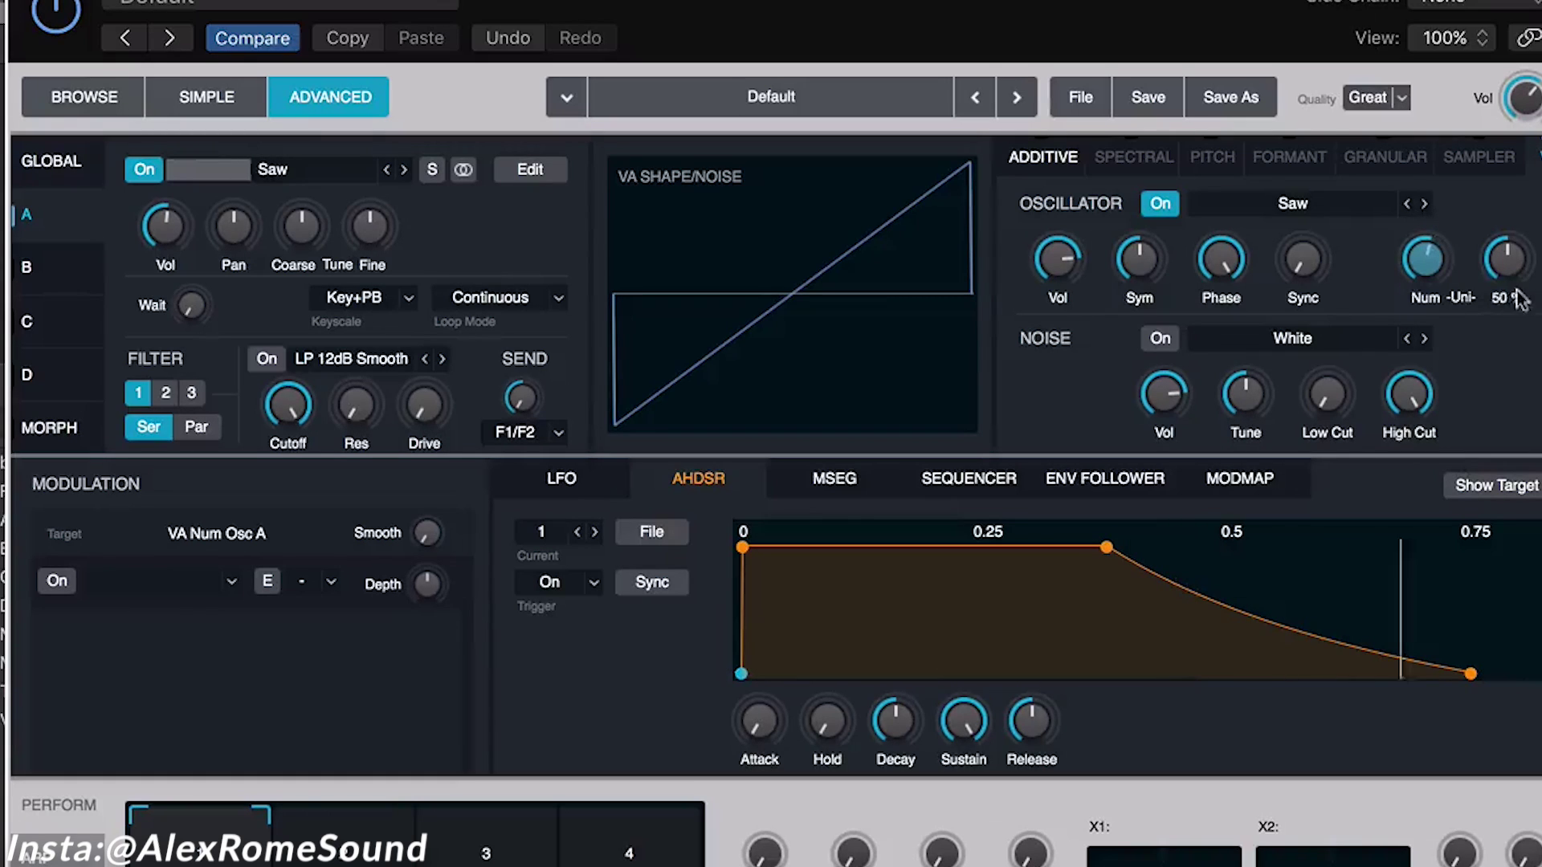
{"action": "mouse_move", "coordinate": [1526, 273]}
{"action": "left_mouse_down"}
{"action": "mouse_move", "coordinate": [1513, 283]}
{"action": "mouse_move", "coordinate": [1504, 252]}
{"action": "mouse_move", "coordinate": [1528, 189]}
{"action": "mouse_move", "coordinate": [1517, 227]}
{"action": "mouse_move", "coordinate": [1535, 321]}
{"action": "mouse_move", "coordinate": [1523, 244]}
{"action": "left_mouse_up"}
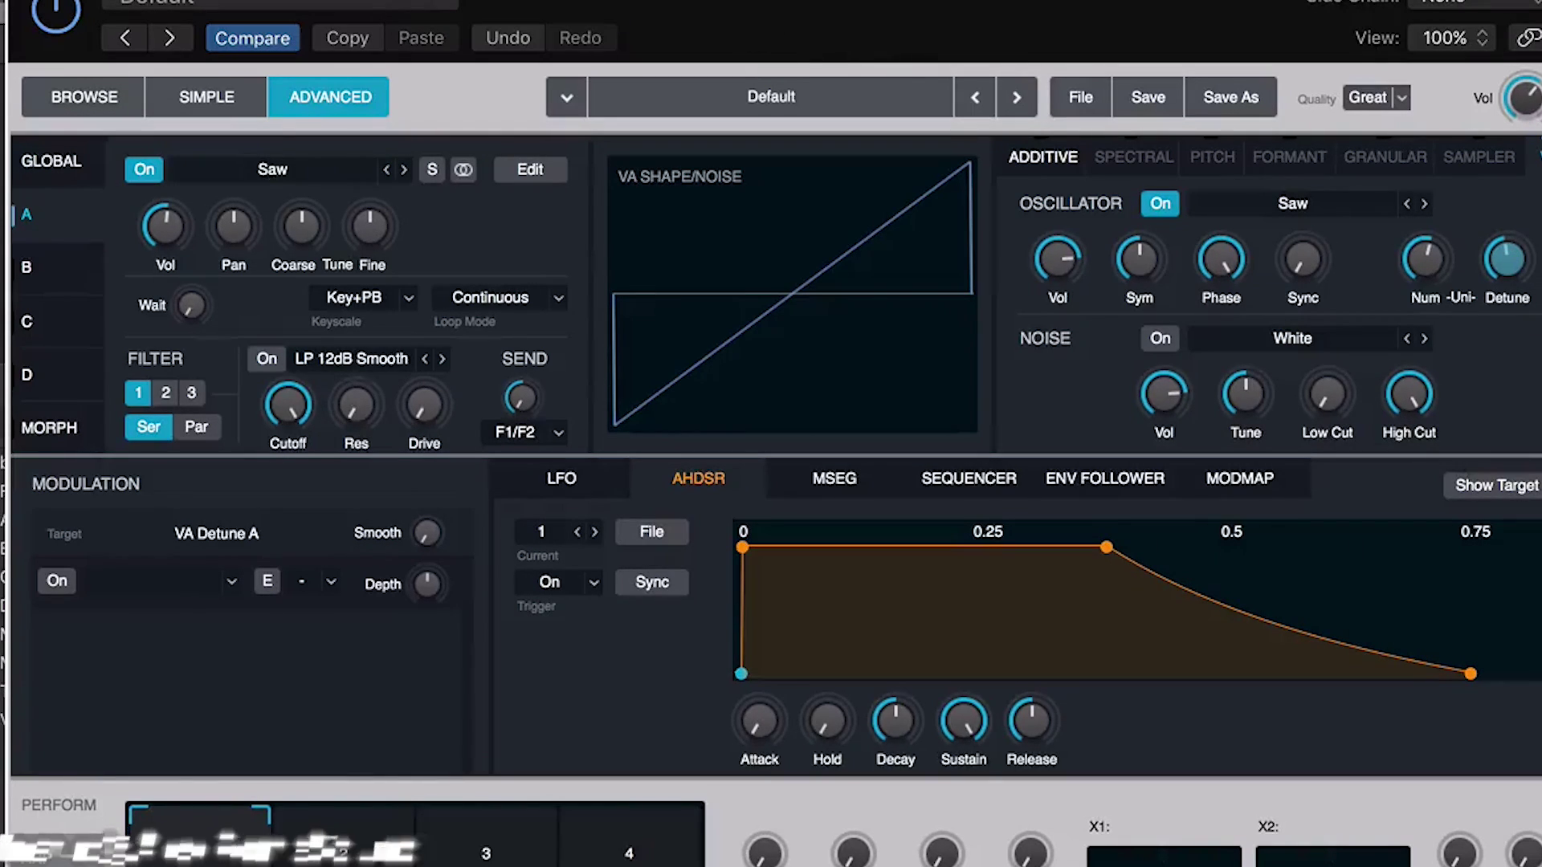
{"action": "mouse_move", "coordinate": [1506, 259]}
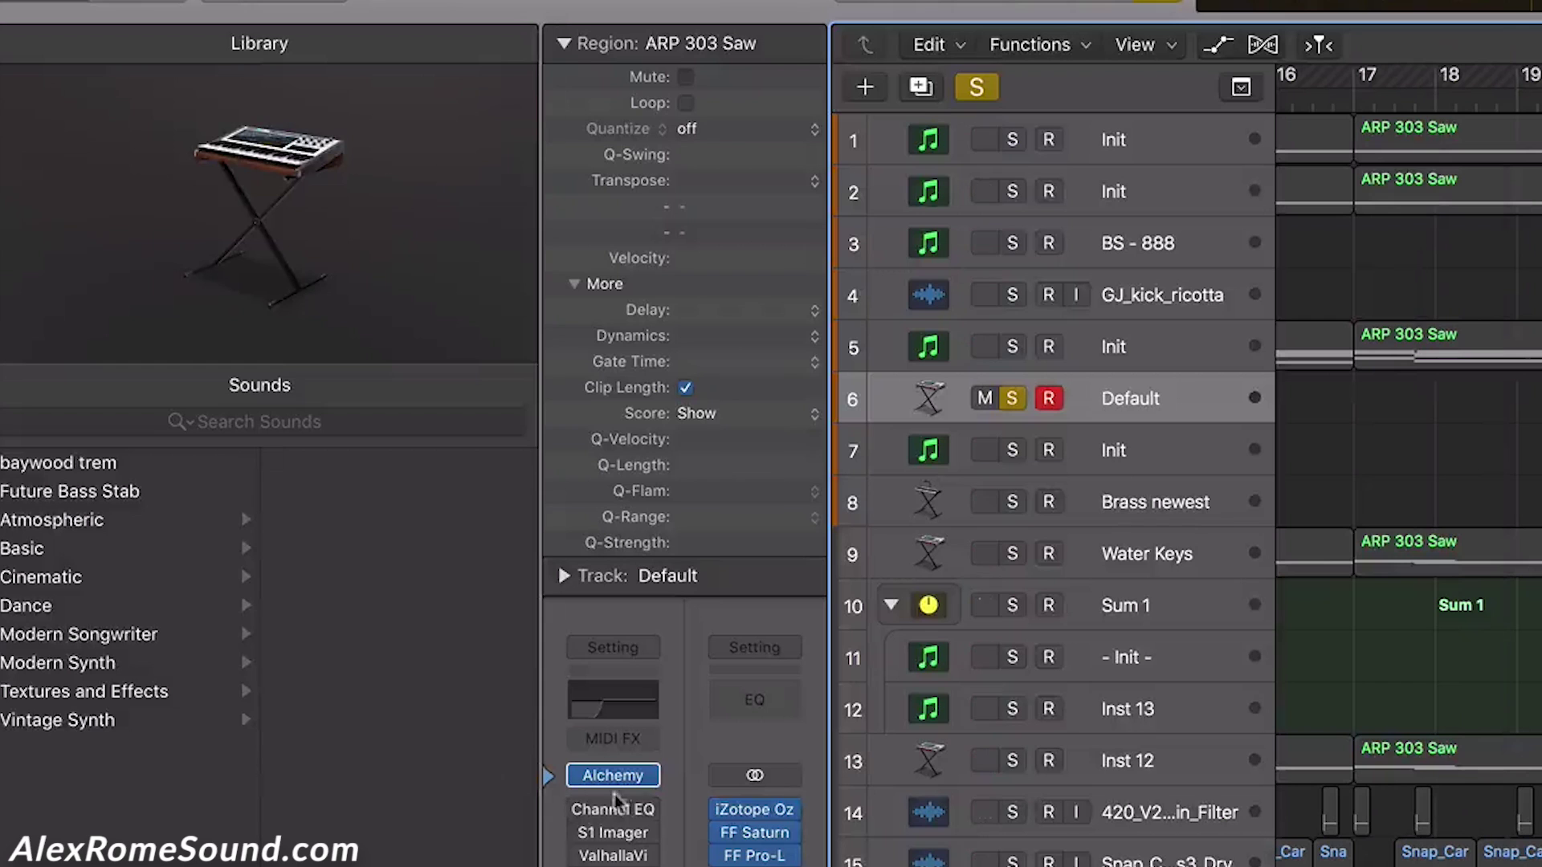
- Open Sylenth1 on track 7 and inspect the voices and detune settings of oscillator A1
{"action": "left_click", "coordinate": [1085, 472]}
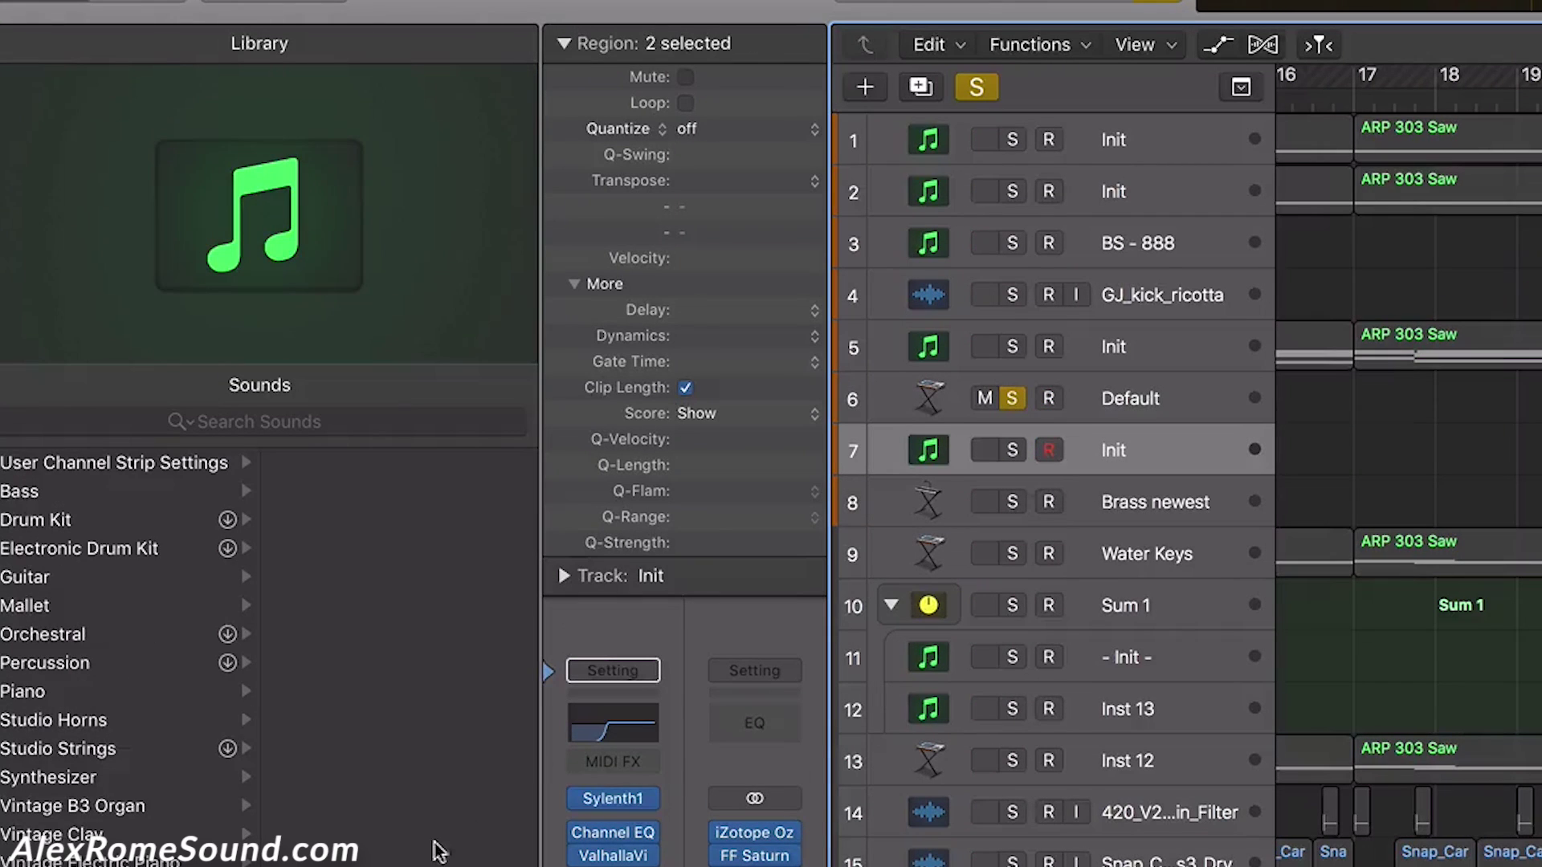
{"action": "left_click", "coordinate": [615, 799]}
{"action": "mouse_move", "coordinate": [392, 229]}
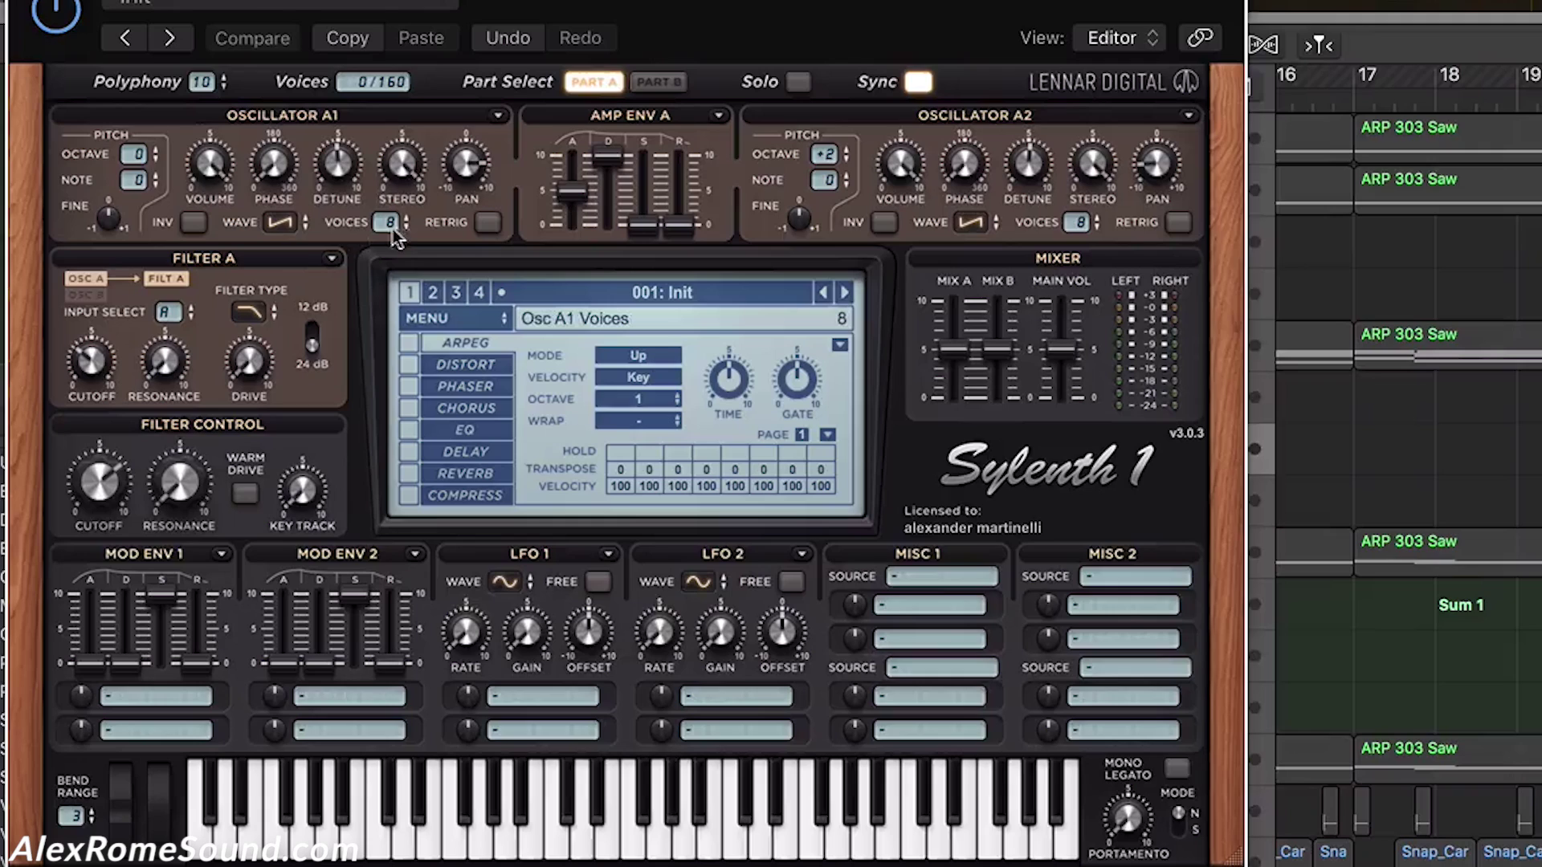
{"action": "left_click_drag", "start_coordinate": [337, 165], "coordinate": [338, 174]}
{"action": "key", "text": "super+w"}
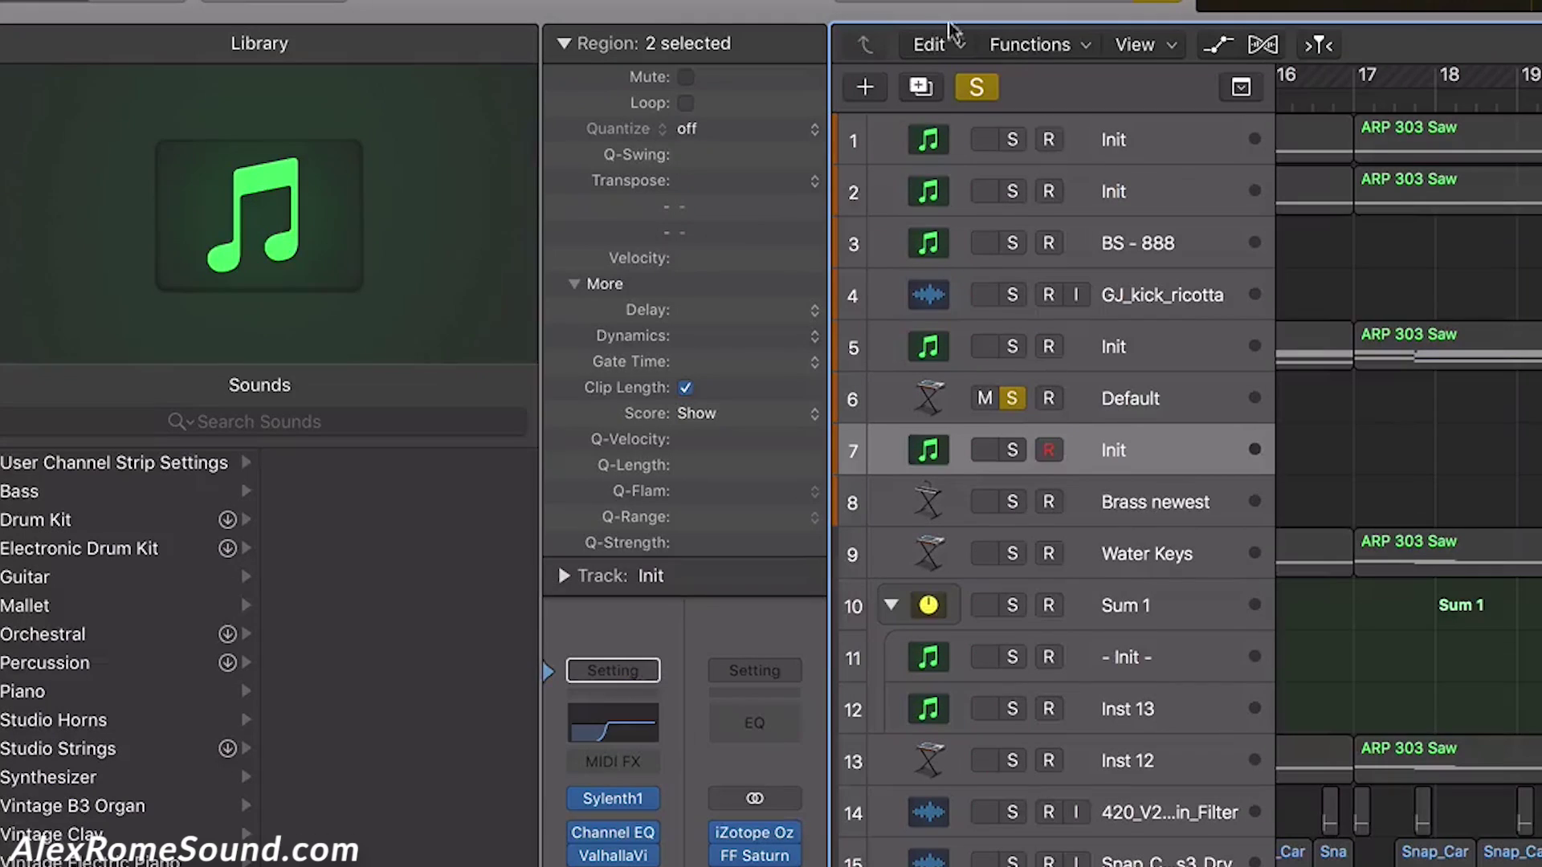
- Duplicate track 7's setup to a new track, load Serum as its instrument and close the synth window
{"action": "left_click", "coordinate": [921, 87]}
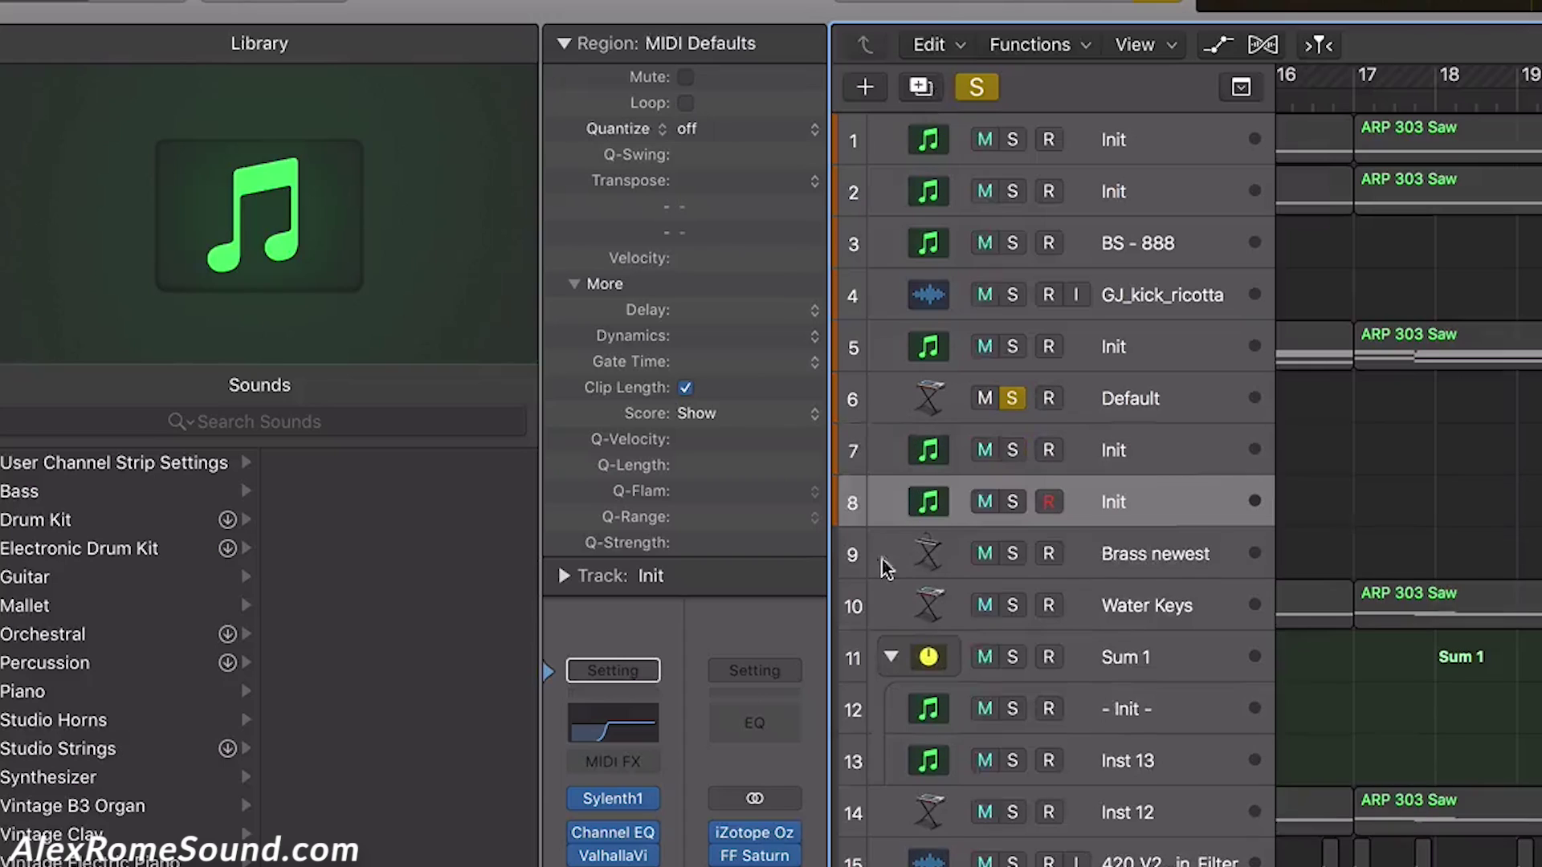
{"action": "left_click", "coordinate": [648, 800]}
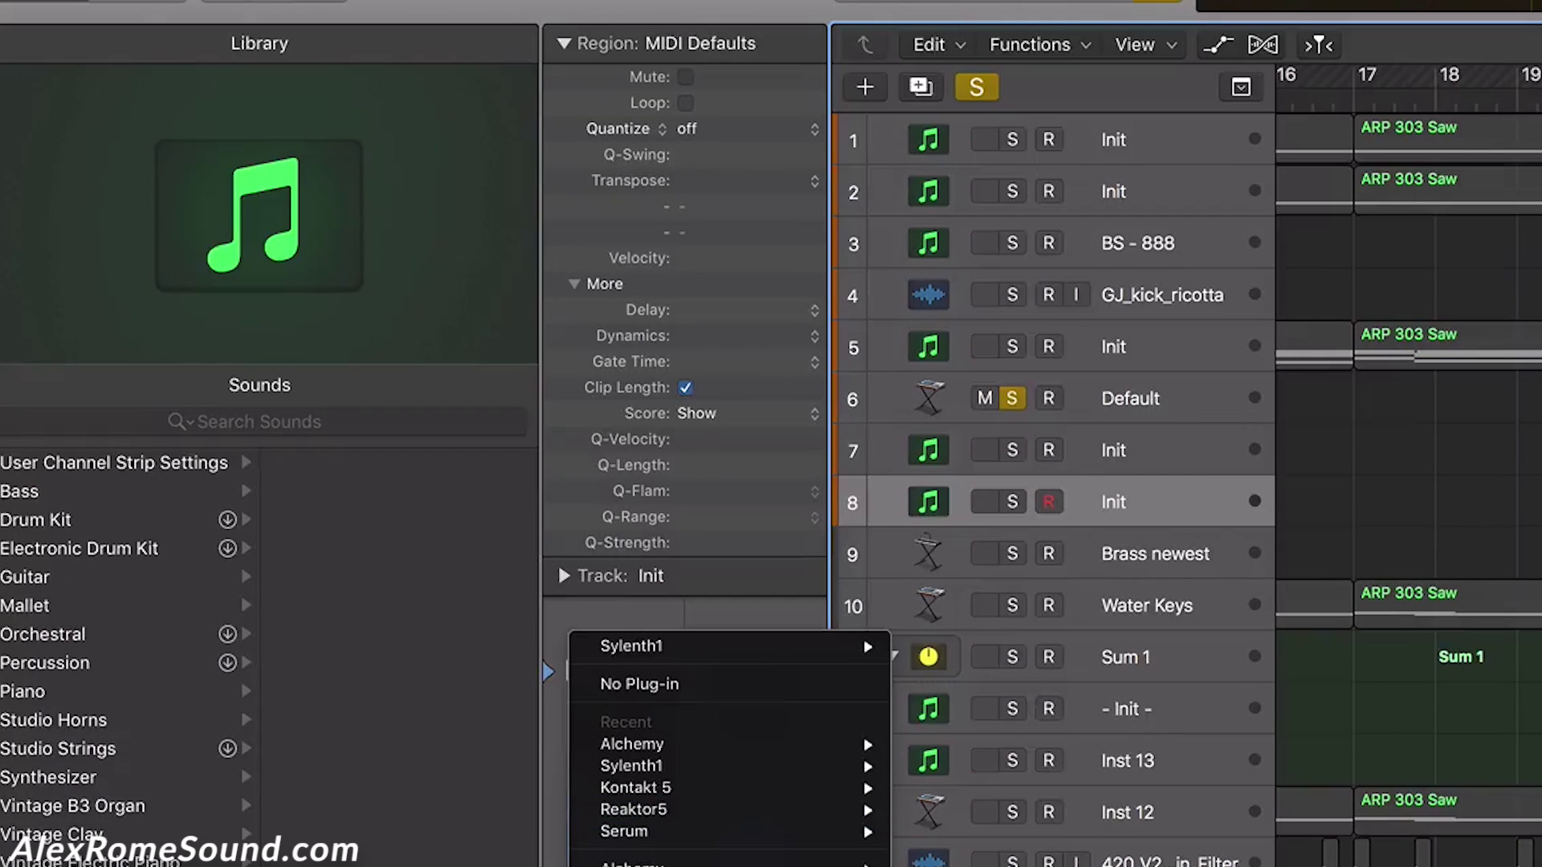
{"action": "key", "text": "Escape"}
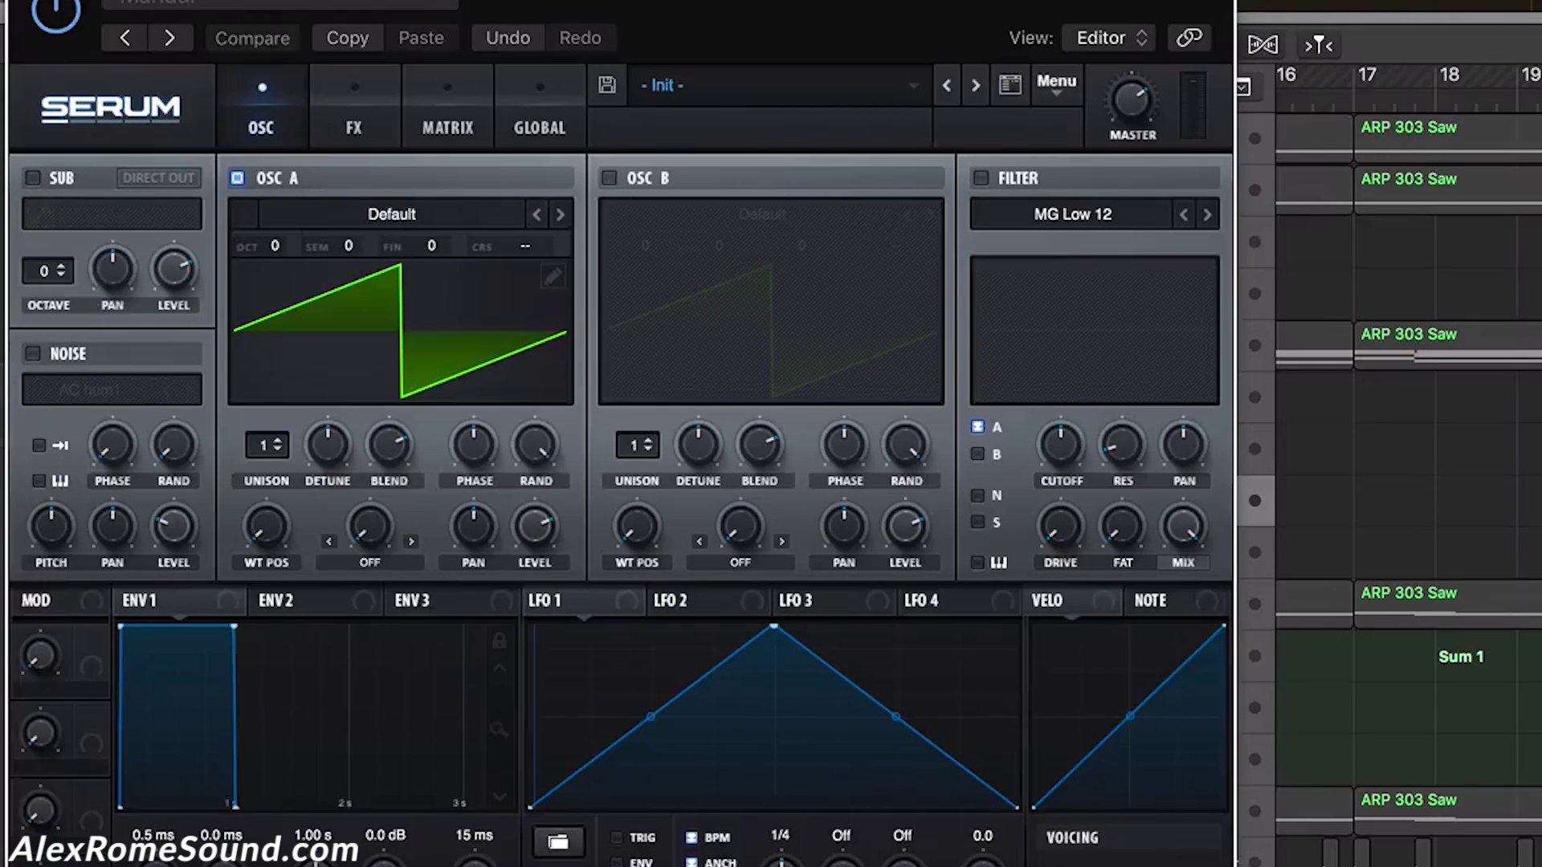
{"action": "key", "text": "super+w"}
- Reopen Alchemy on track 6 and lower the cutoff of the first global filter to about 703 Hz
{"action": "left_click", "coordinate": [1140, 419]}
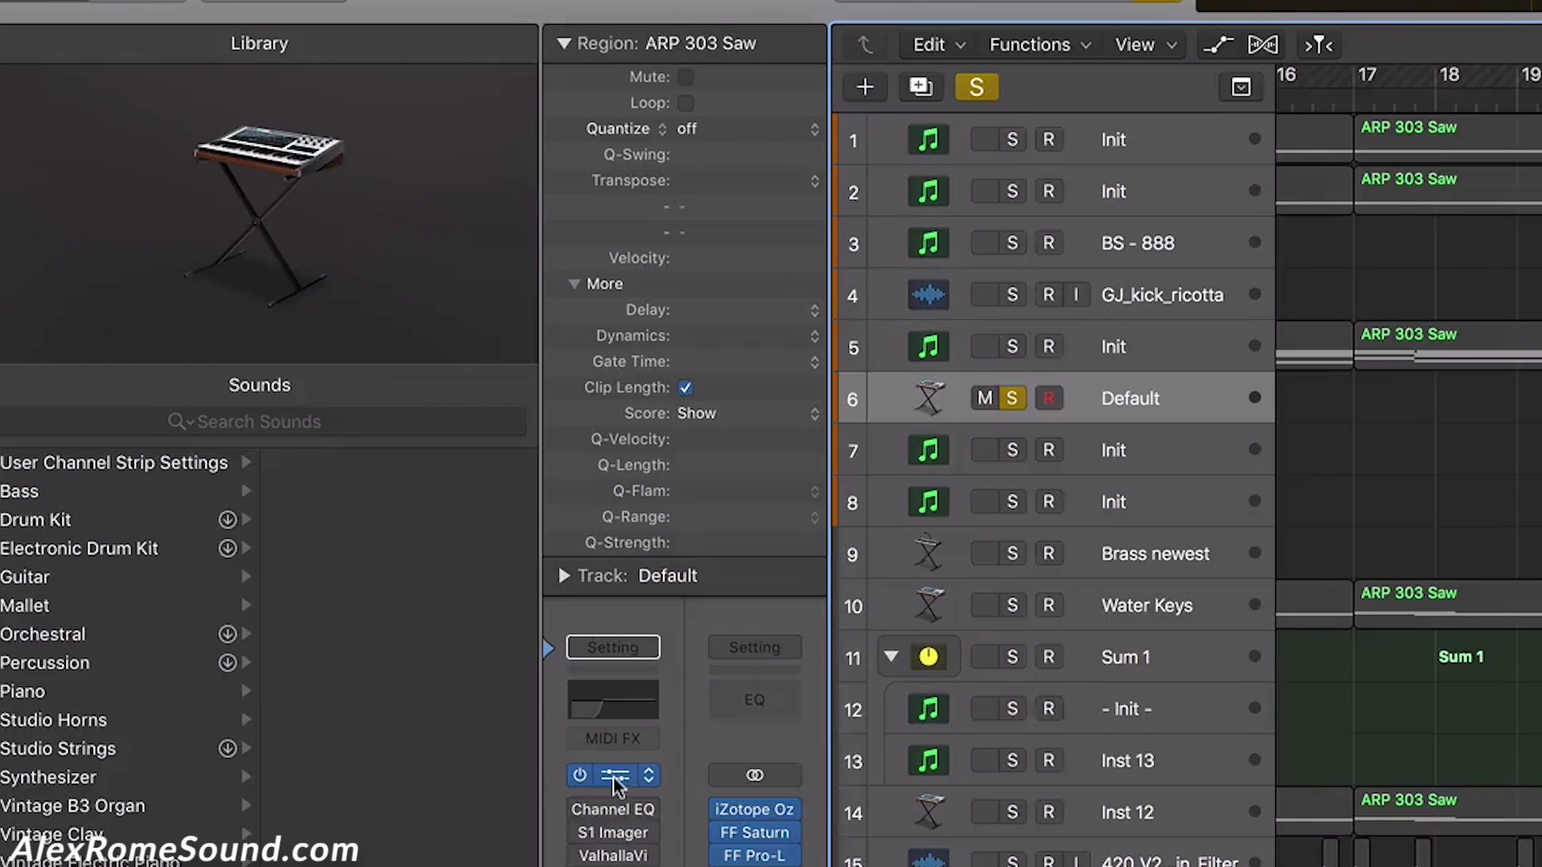
{"action": "left_click", "coordinate": [615, 783]}
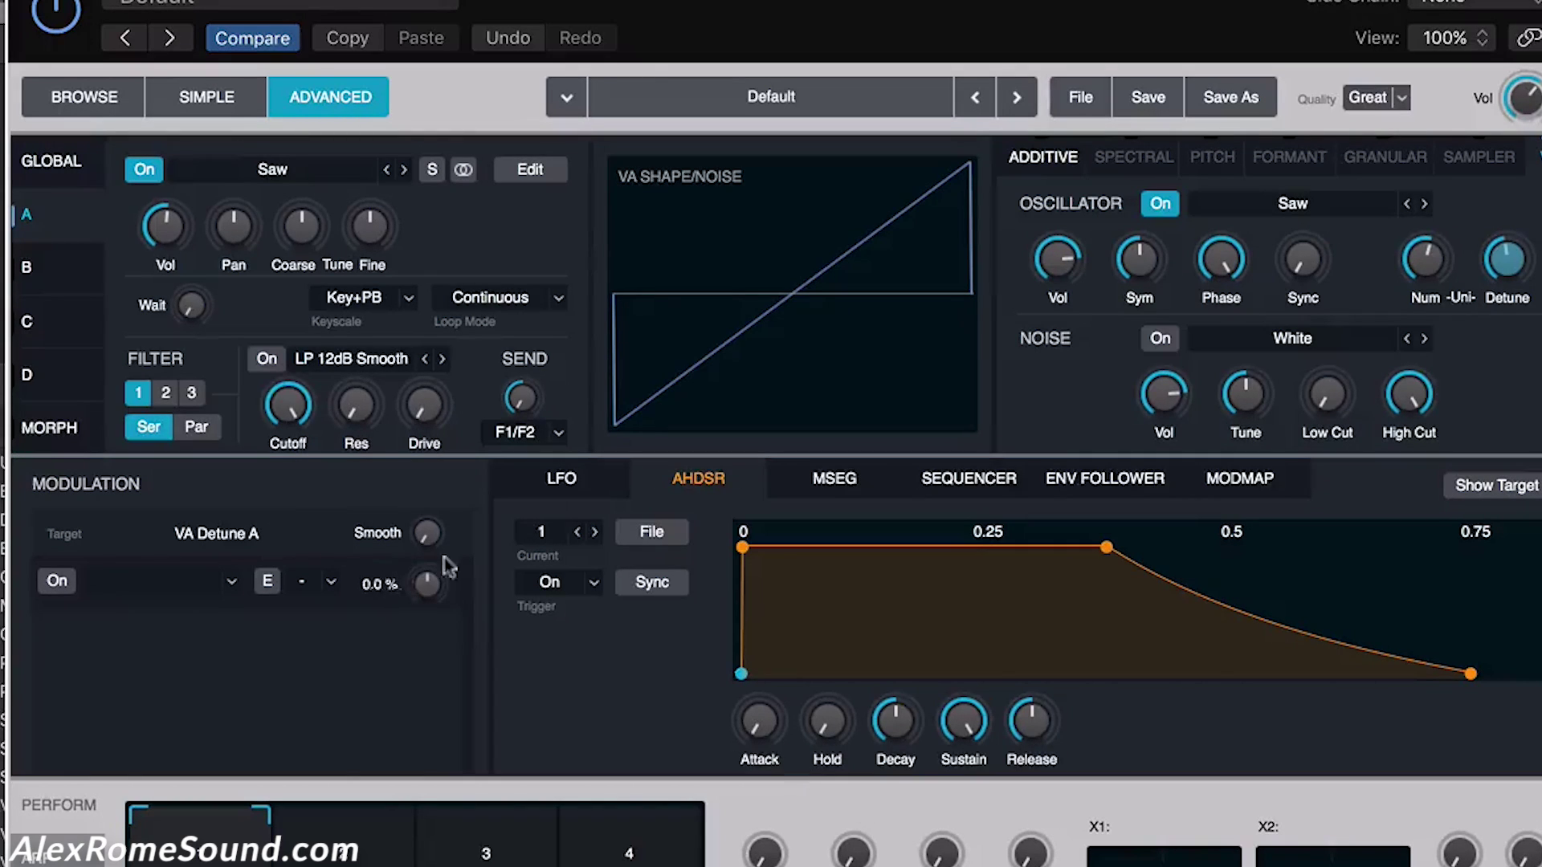
{"action": "left_click", "coordinate": [50, 161]}
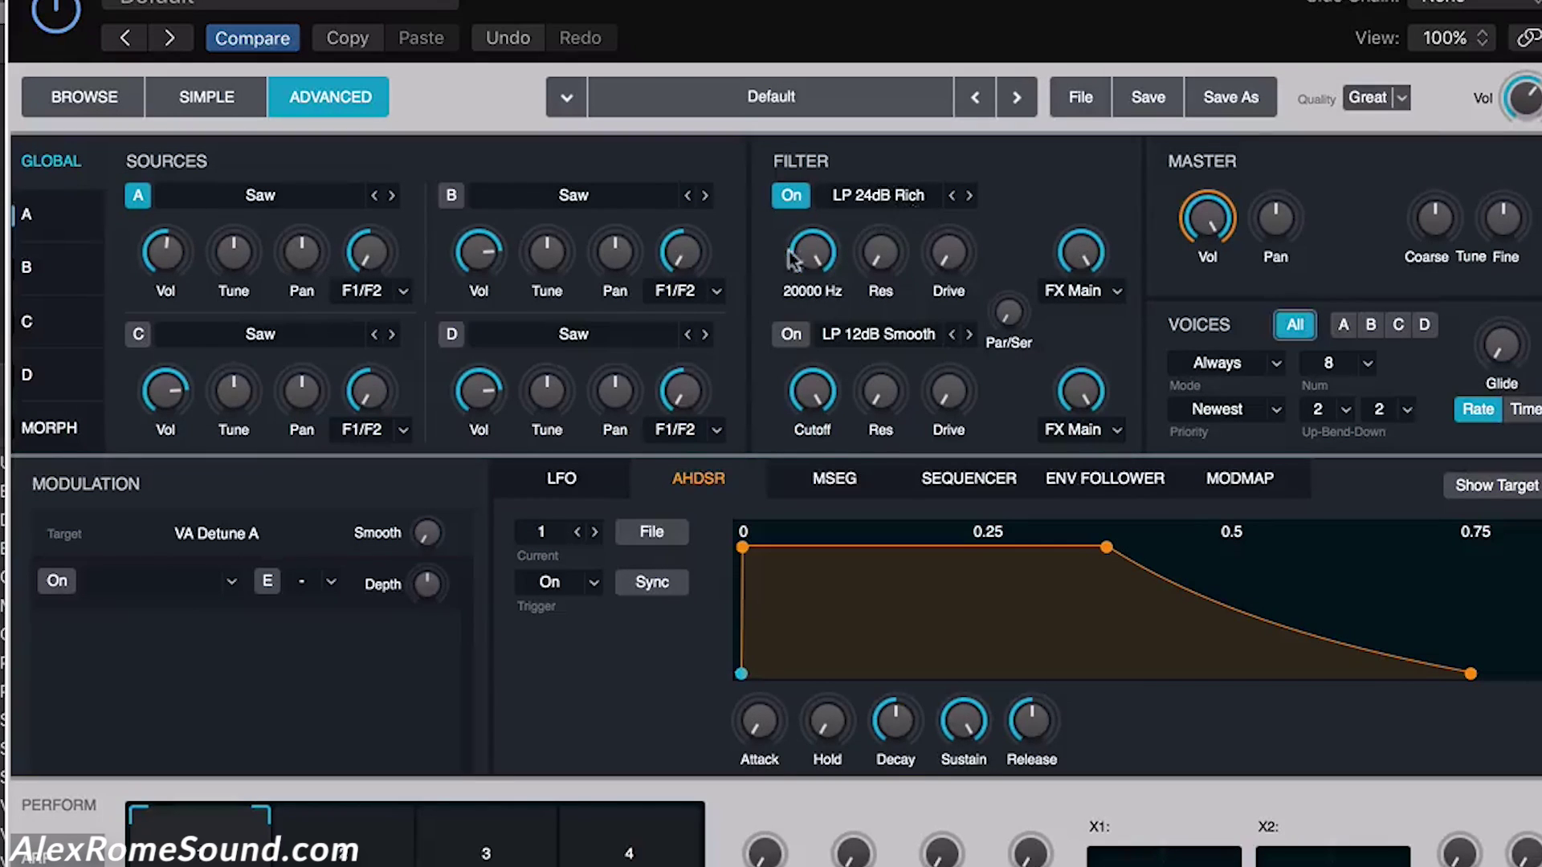
{"action": "left_click_drag", "start_coordinate": [835, 277], "coordinate": [803, 373]}
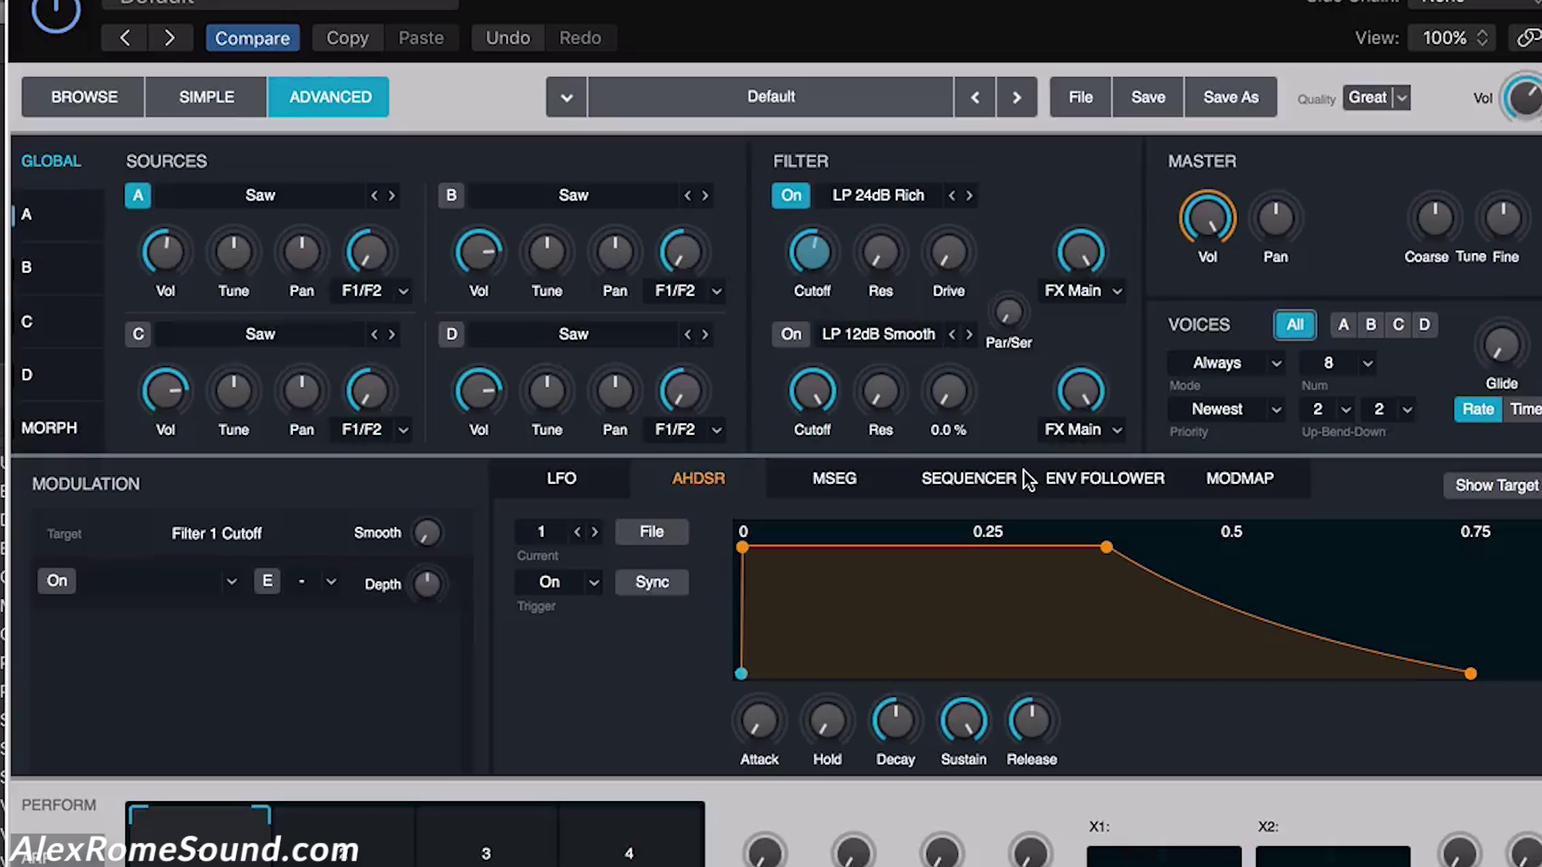
{"action": "mouse_move", "coordinate": [827, 274]}
{"action": "left_click_drag", "start_coordinate": [827, 275], "coordinate": [828, 283]}
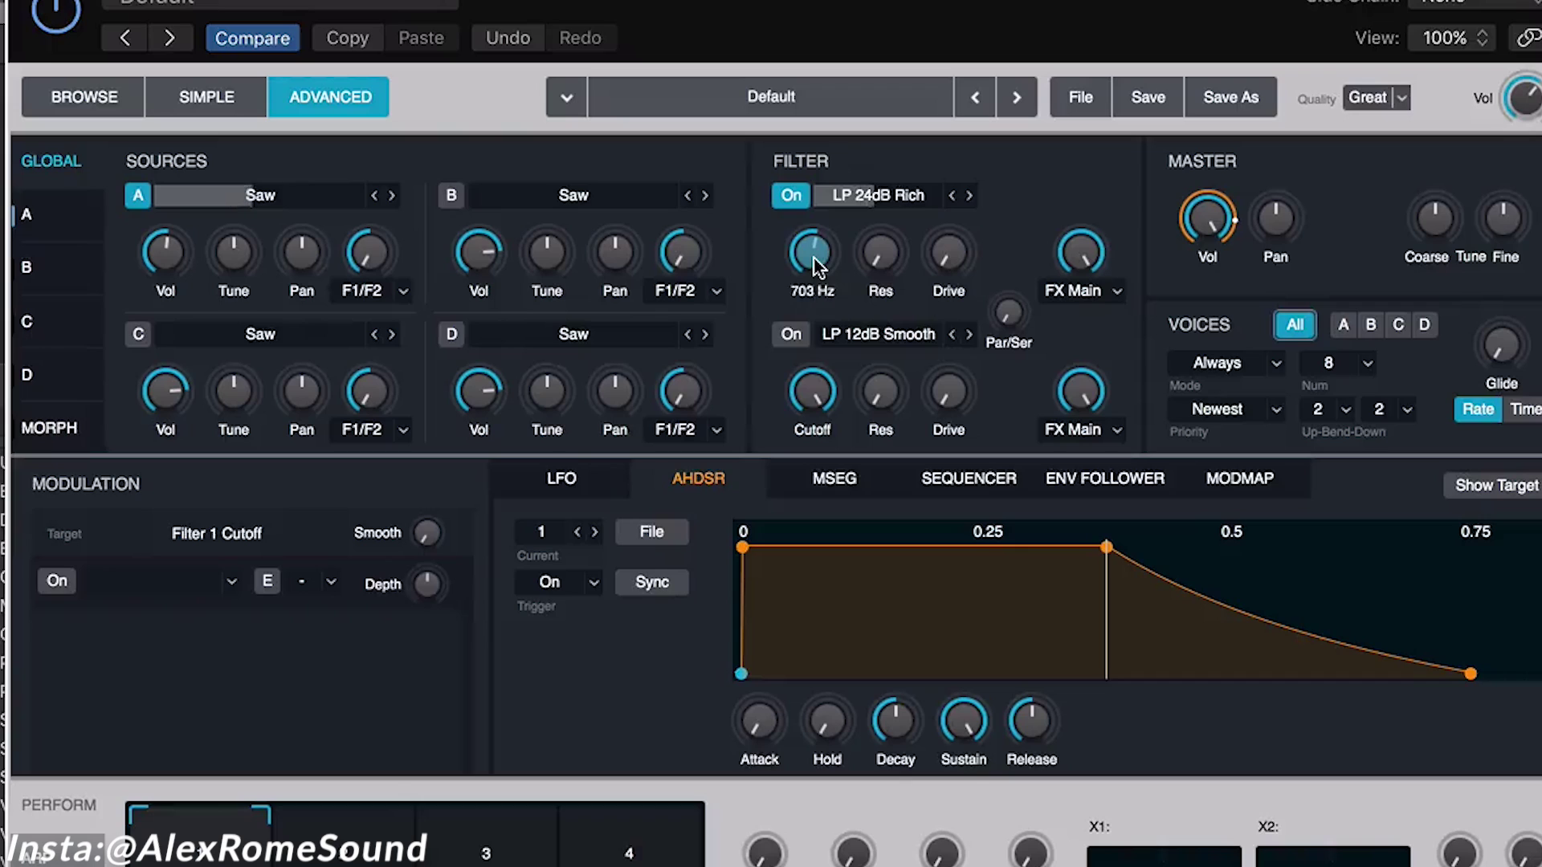
- Shape AHDSR envelope 1 with zero sustain, a decay of about 4.1 s and an attack of about 0.0051 s
{"action": "left_click_drag", "start_coordinate": [963, 721], "coordinate": [964, 803]}
{"action": "mouse_move", "coordinate": [892, 719]}
{"action": "left_mouse_down"}
{"action": "mouse_move", "coordinate": [890, 743]}
{"action": "mouse_move", "coordinate": [904, 717]}
{"action": "left_mouse_up"}
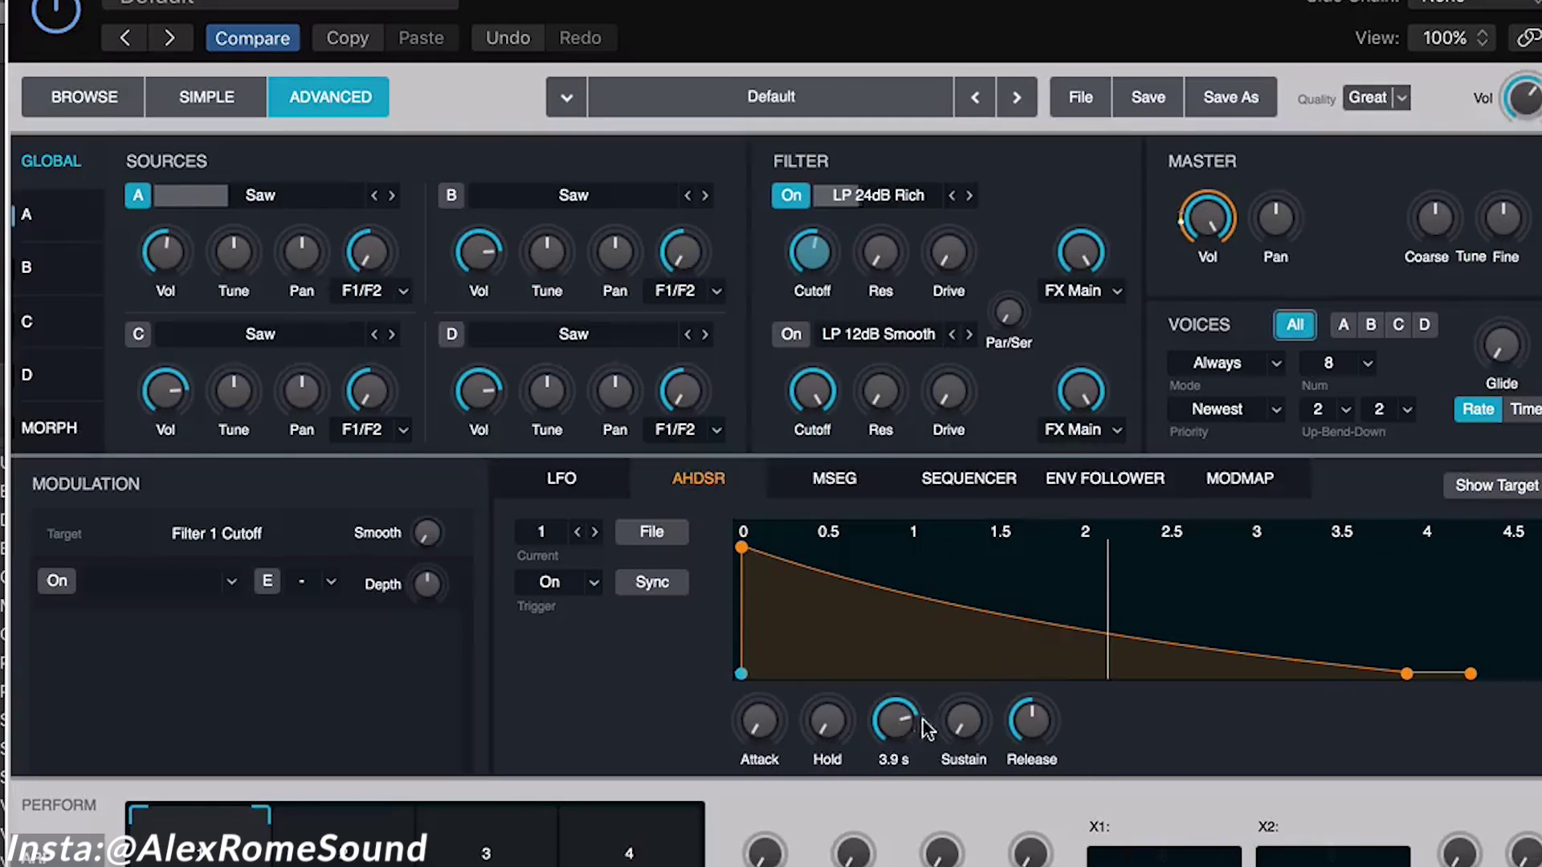
{"action": "left_click_drag", "start_coordinate": [908, 727], "coordinate": [906, 731]}
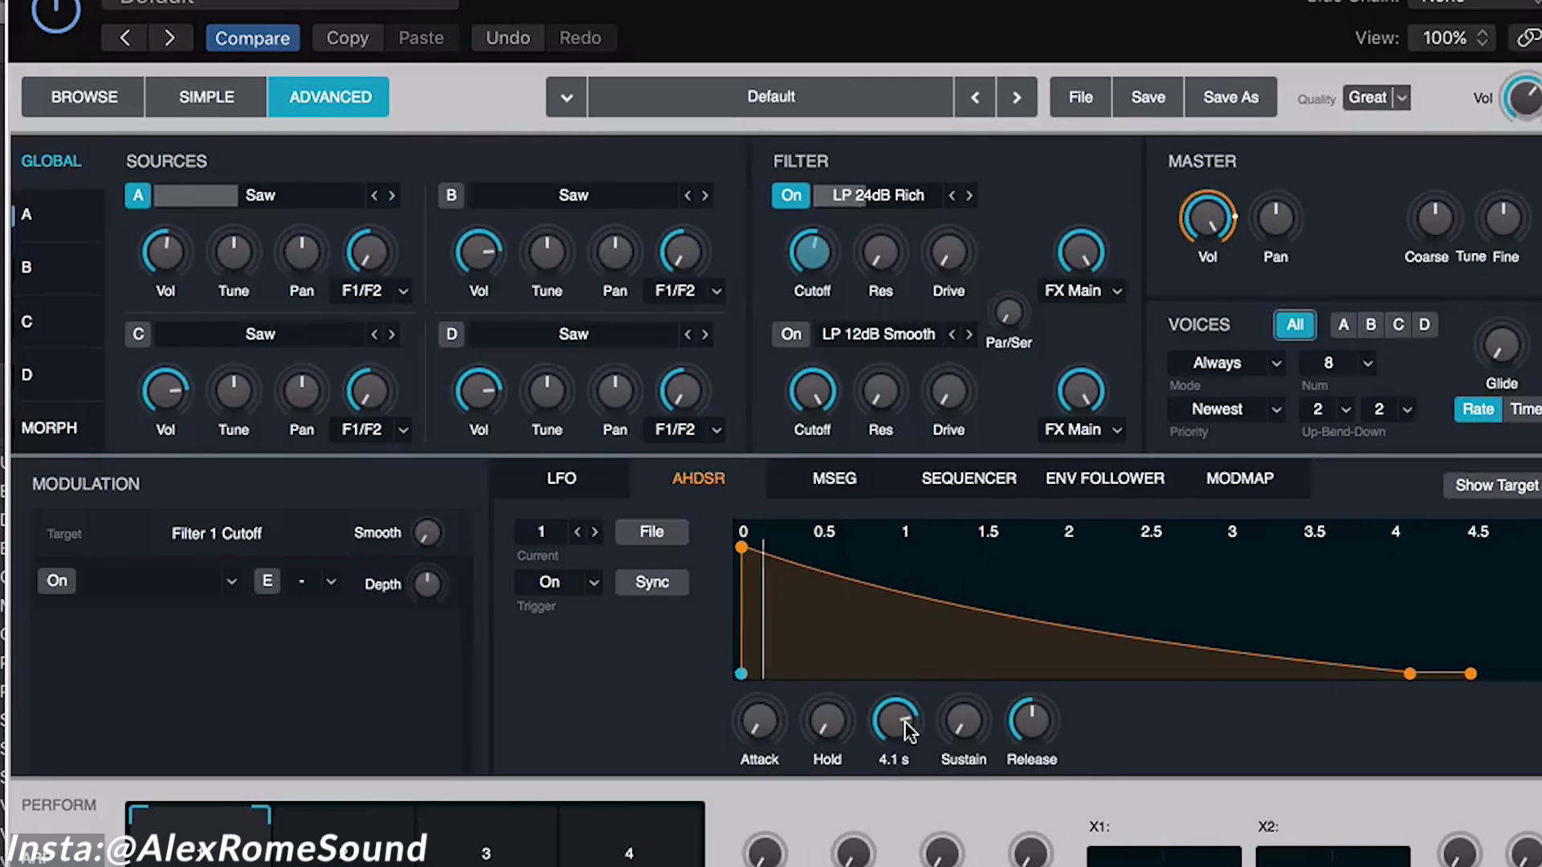
{"action": "mouse_move", "coordinate": [760, 719]}
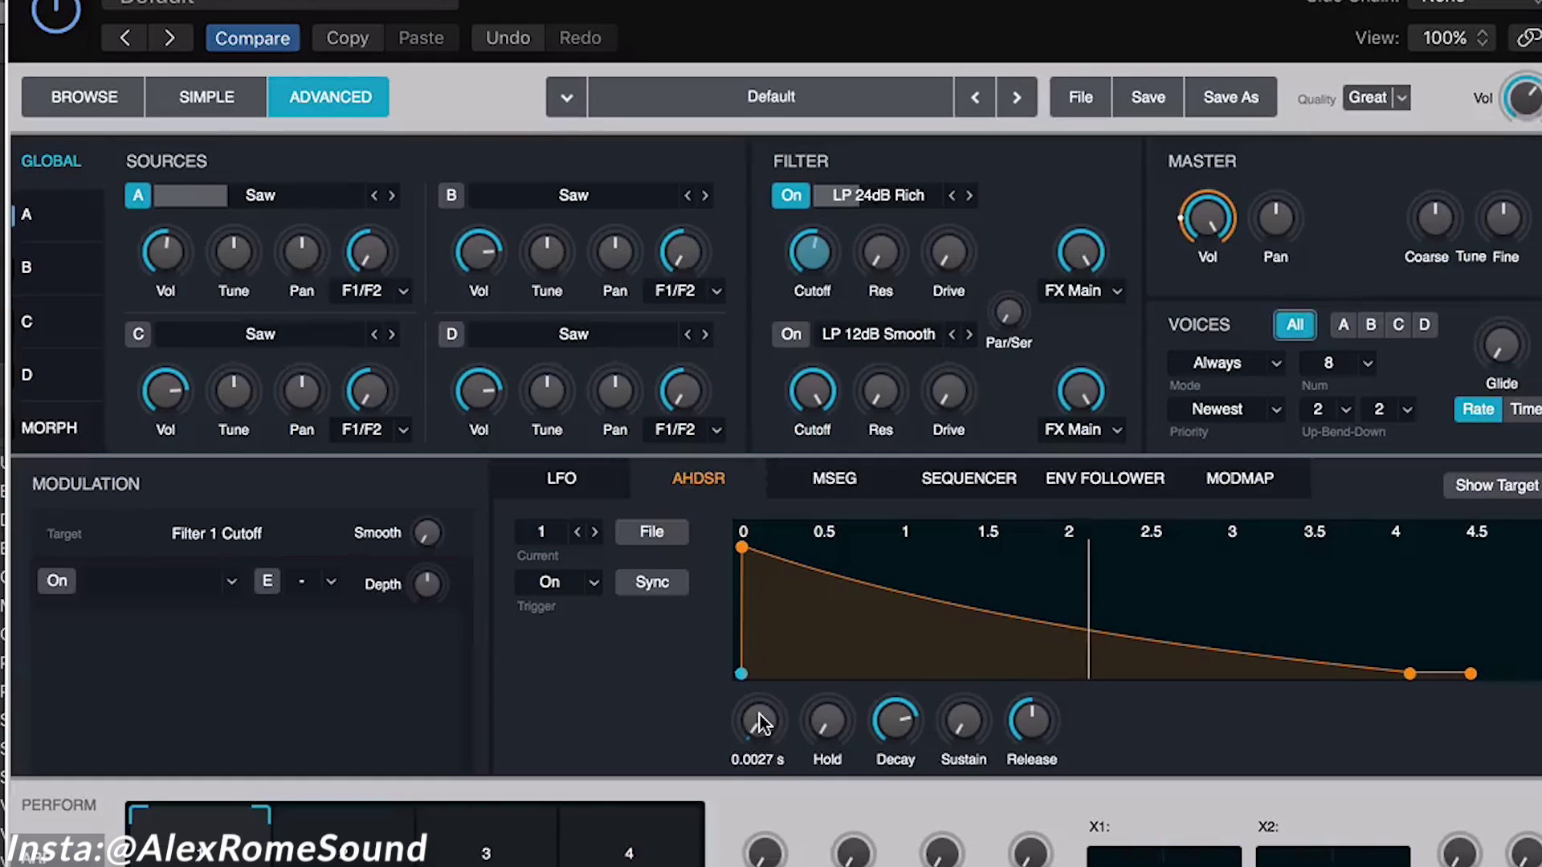
{"action": "left_click_drag", "start_coordinate": [758, 717], "coordinate": [758, 717]}
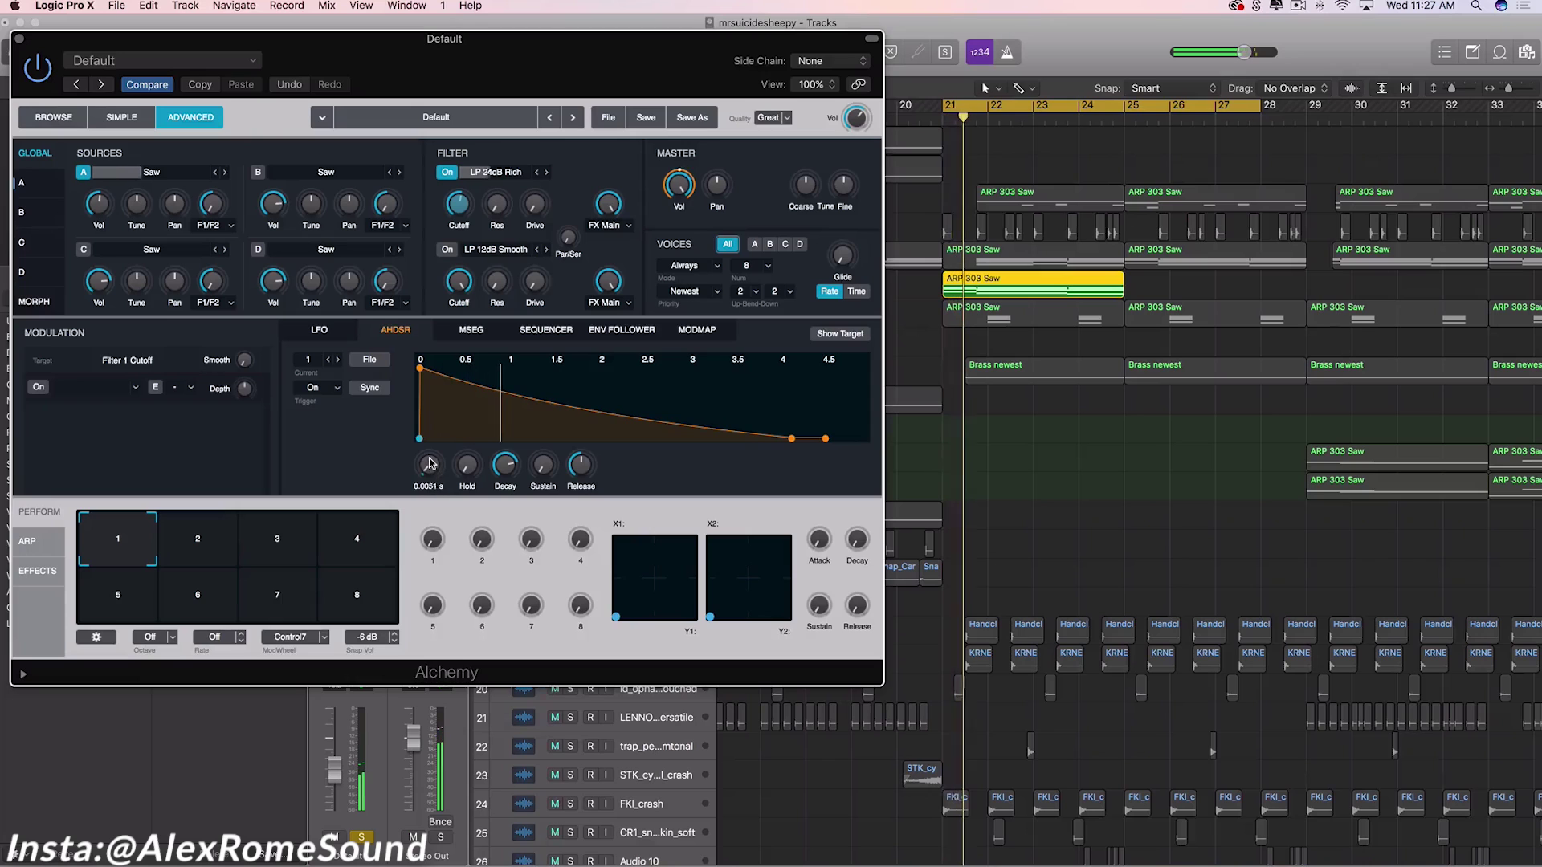
- Close Alchemy, enable ValhallaVintageVerb on its track, play back the chords and review the reverb's settings
{"action": "left_click", "coordinate": [18, 38]}
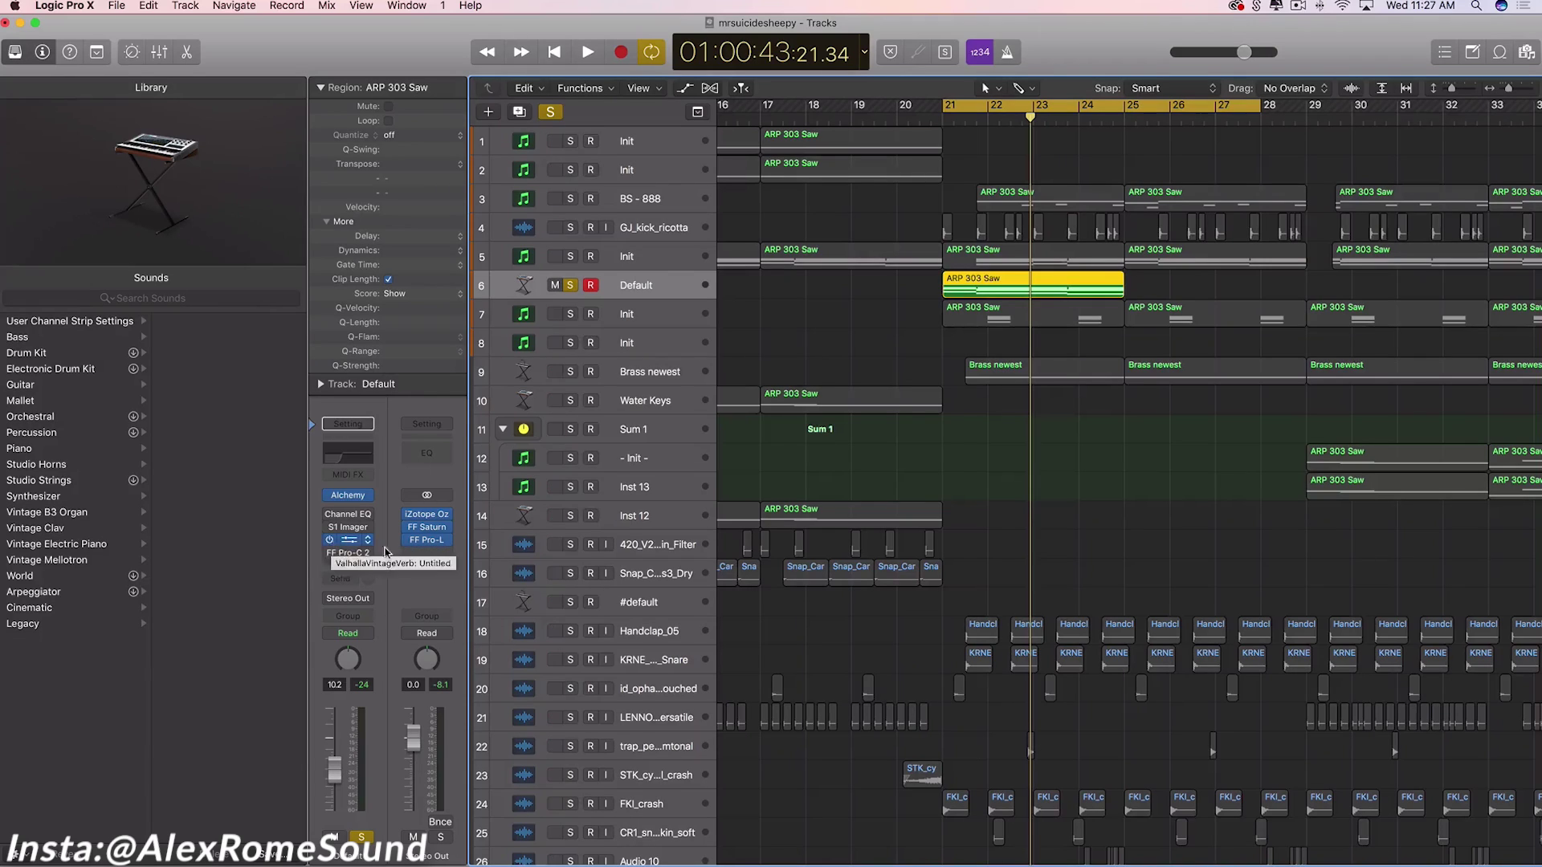
{"action": "key", "text": "space"}
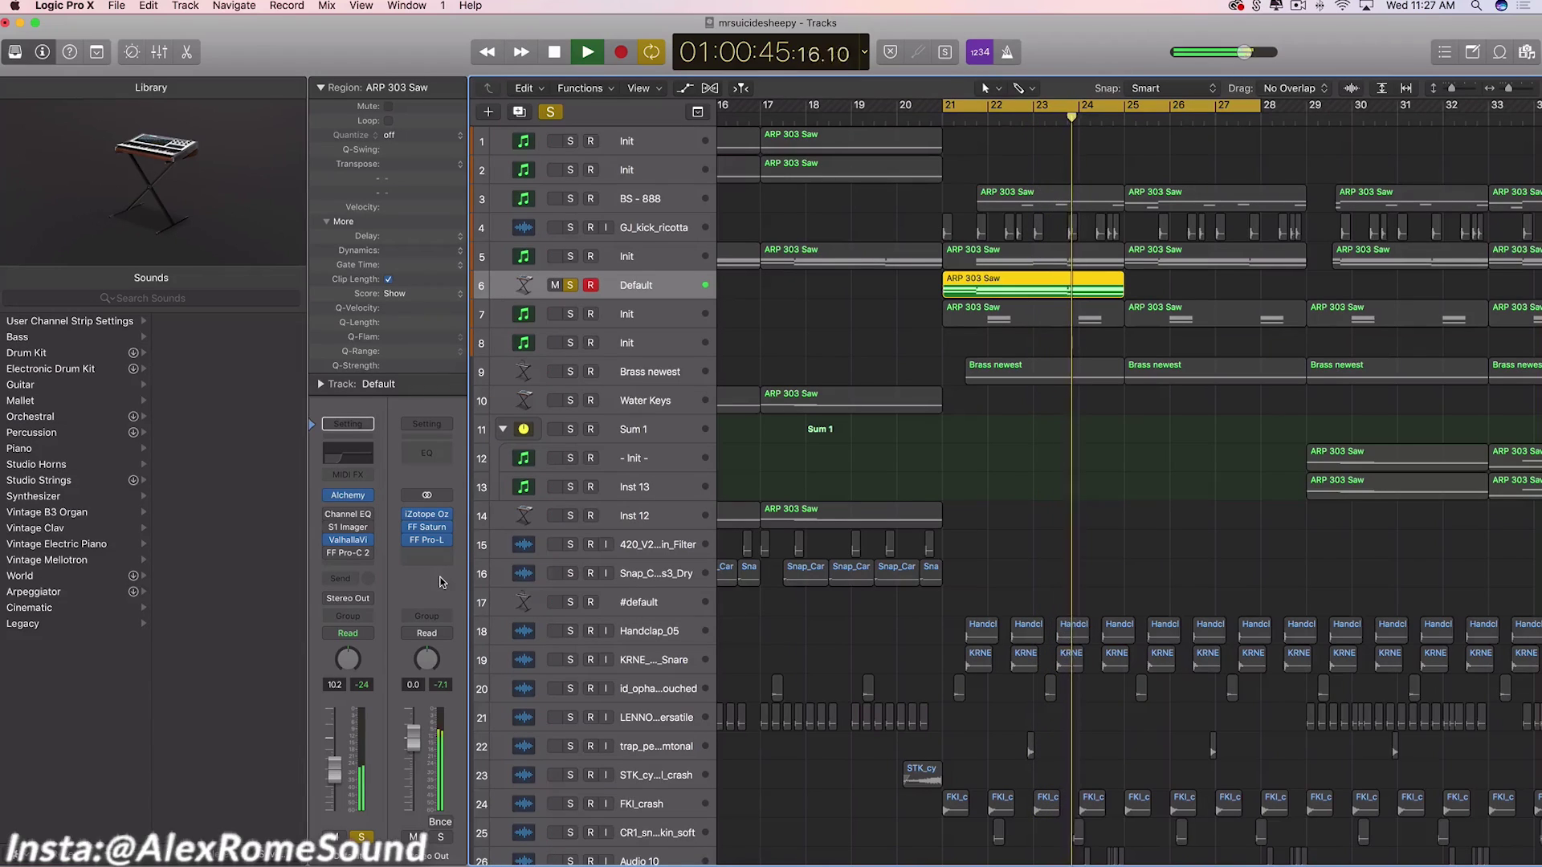
{"action": "key", "text": "space"}
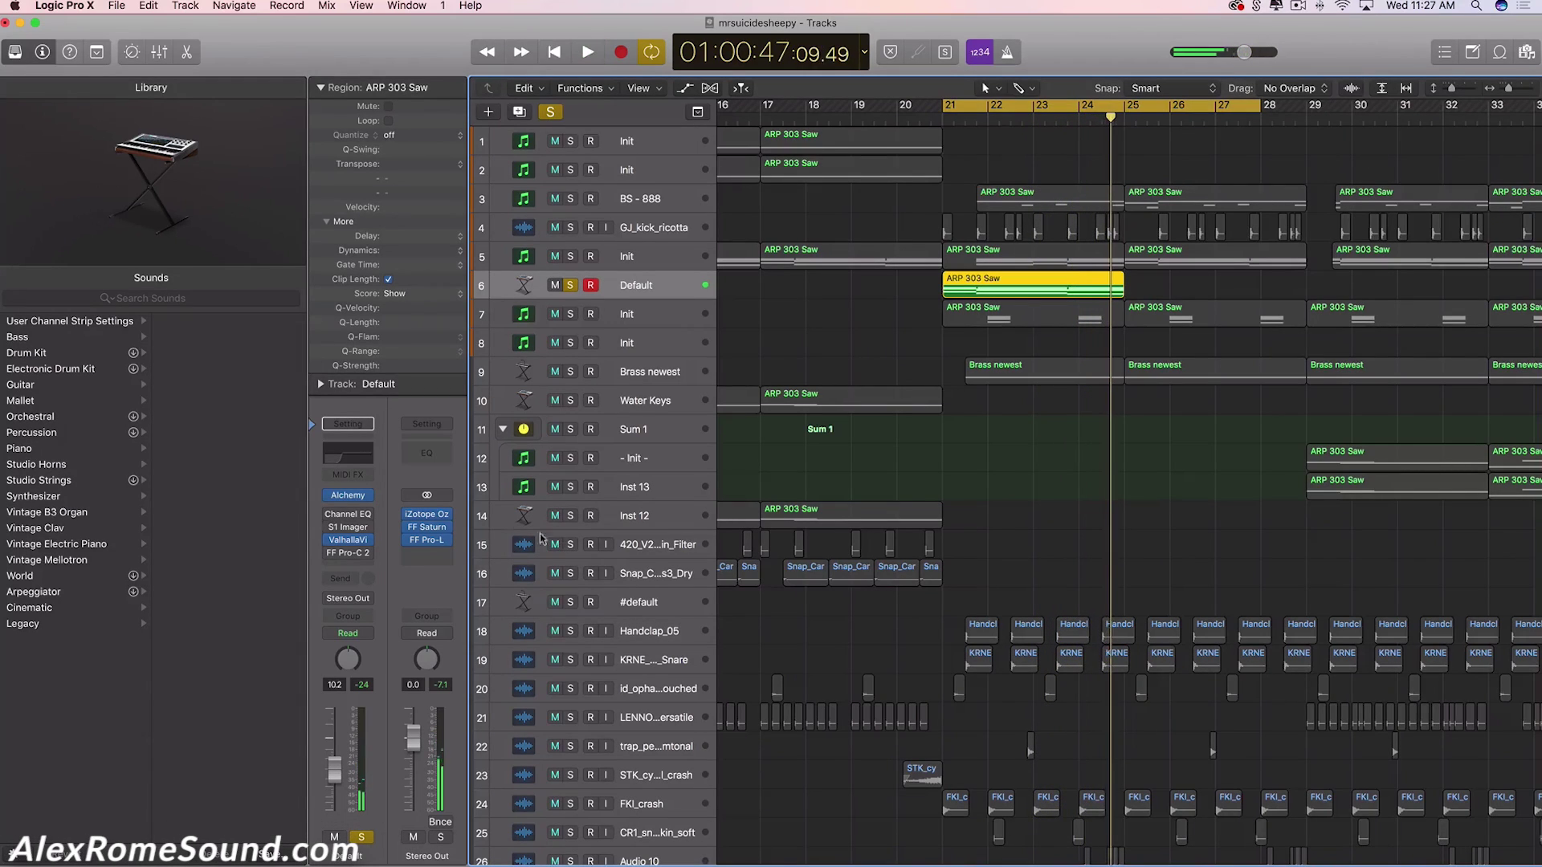
{"action": "left_click", "coordinate": [350, 543]}
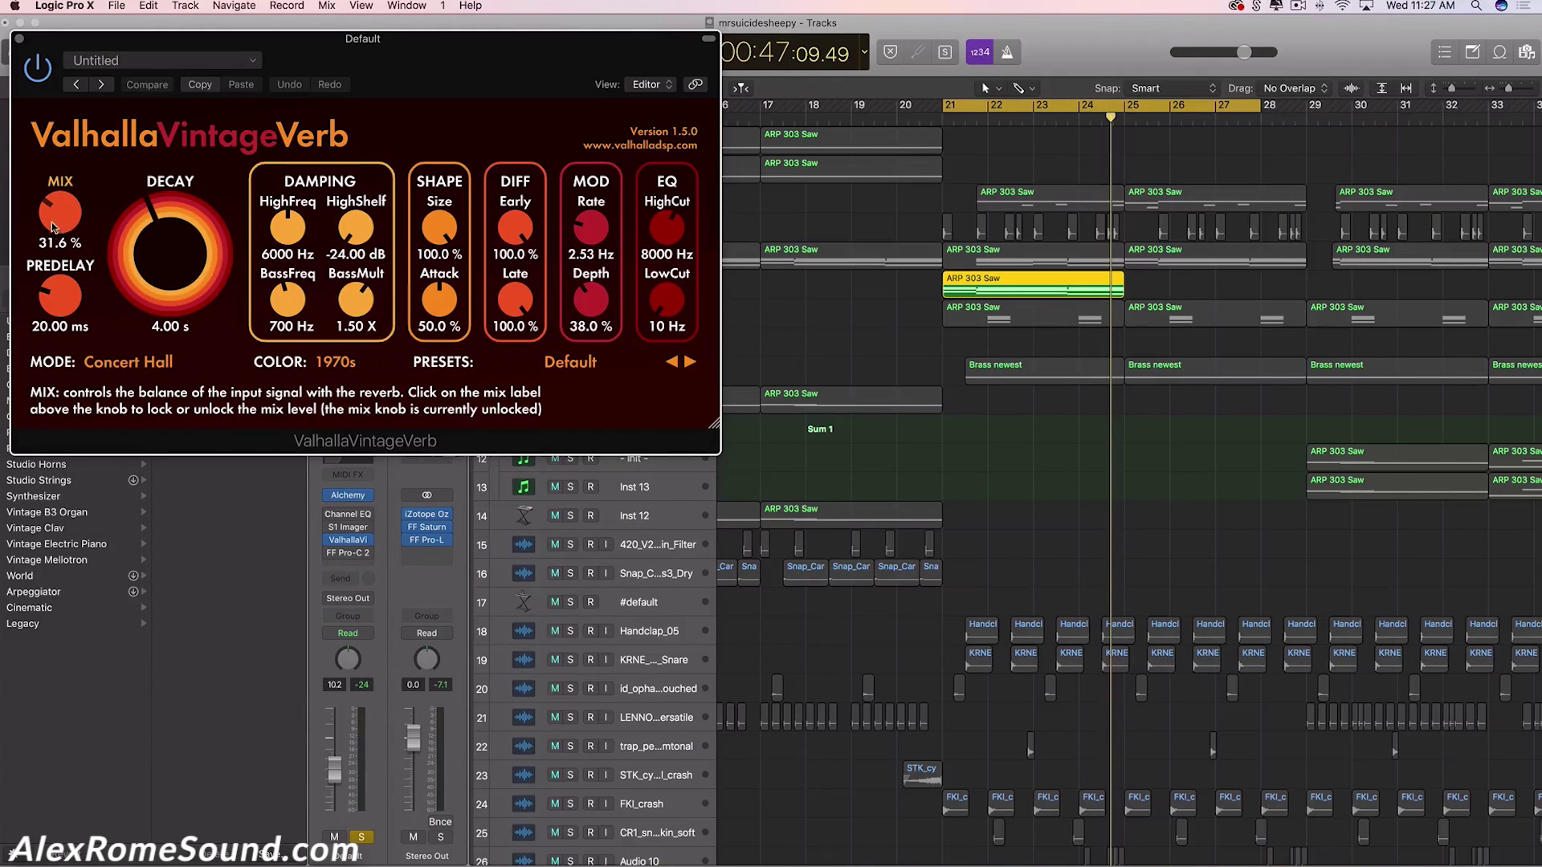
{"action": "left_click", "coordinate": [20, 40]}
- Unsolo the Alchemy track, delete its ARP 303 Saw region at bar 21 and remove the track
{"action": "left_click", "coordinate": [783, 379]}
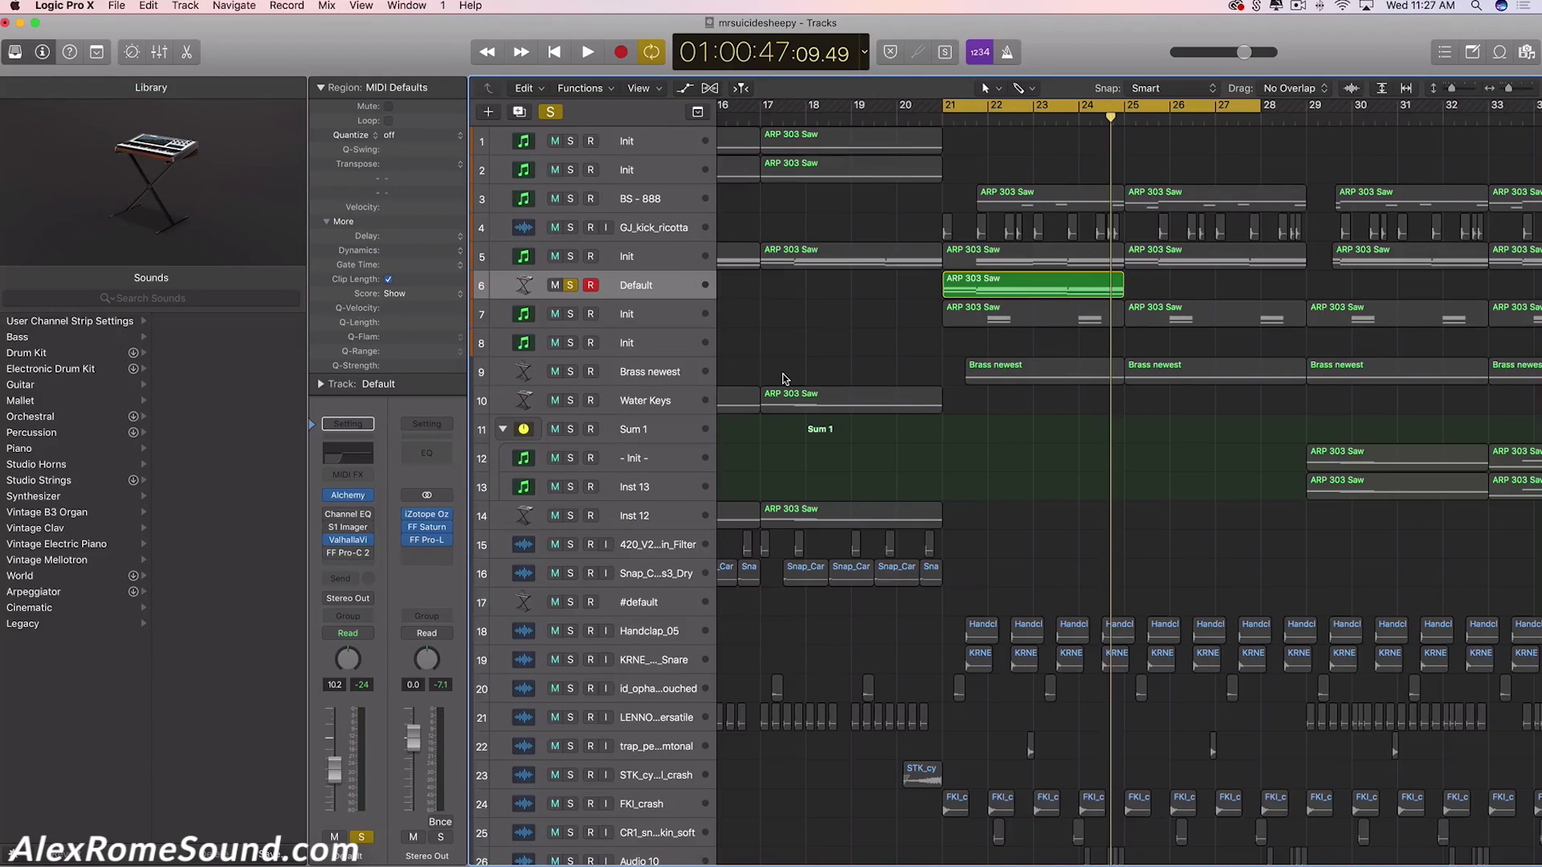
{"action": "mouse_move", "coordinate": [677, 305]}
{"action": "left_click", "coordinate": [571, 286]}
{"action": "scroll", "coordinate": [1018, 485], "scroll_direction": "right", "scroll_amount": 5}
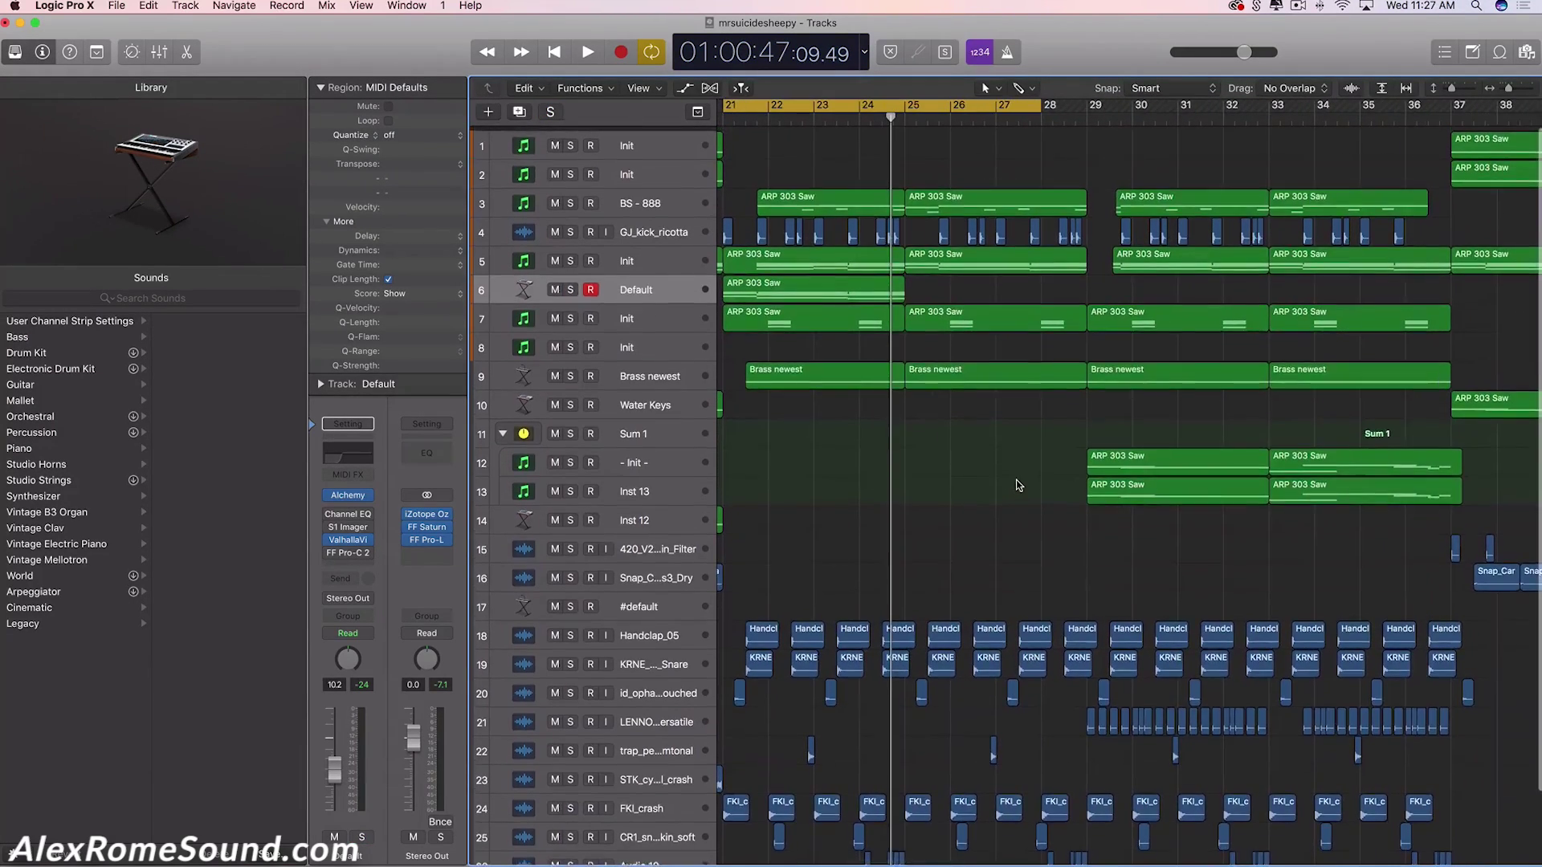
{"action": "left_click", "coordinate": [814, 286]}
{"action": "key", "text": "Delete"}
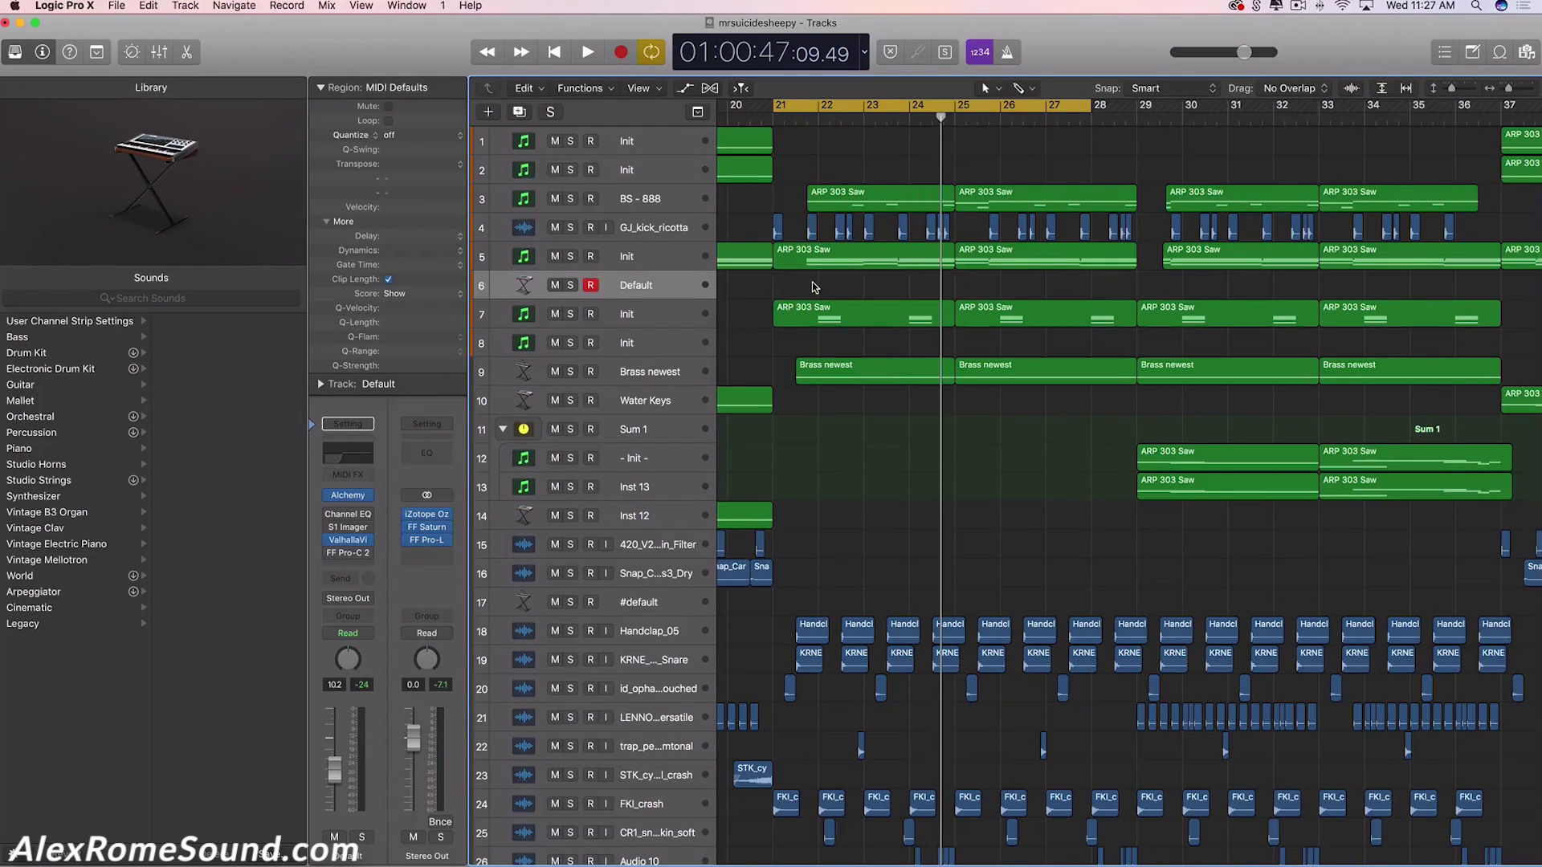
{"action": "key", "text": "super+BackSpace"}
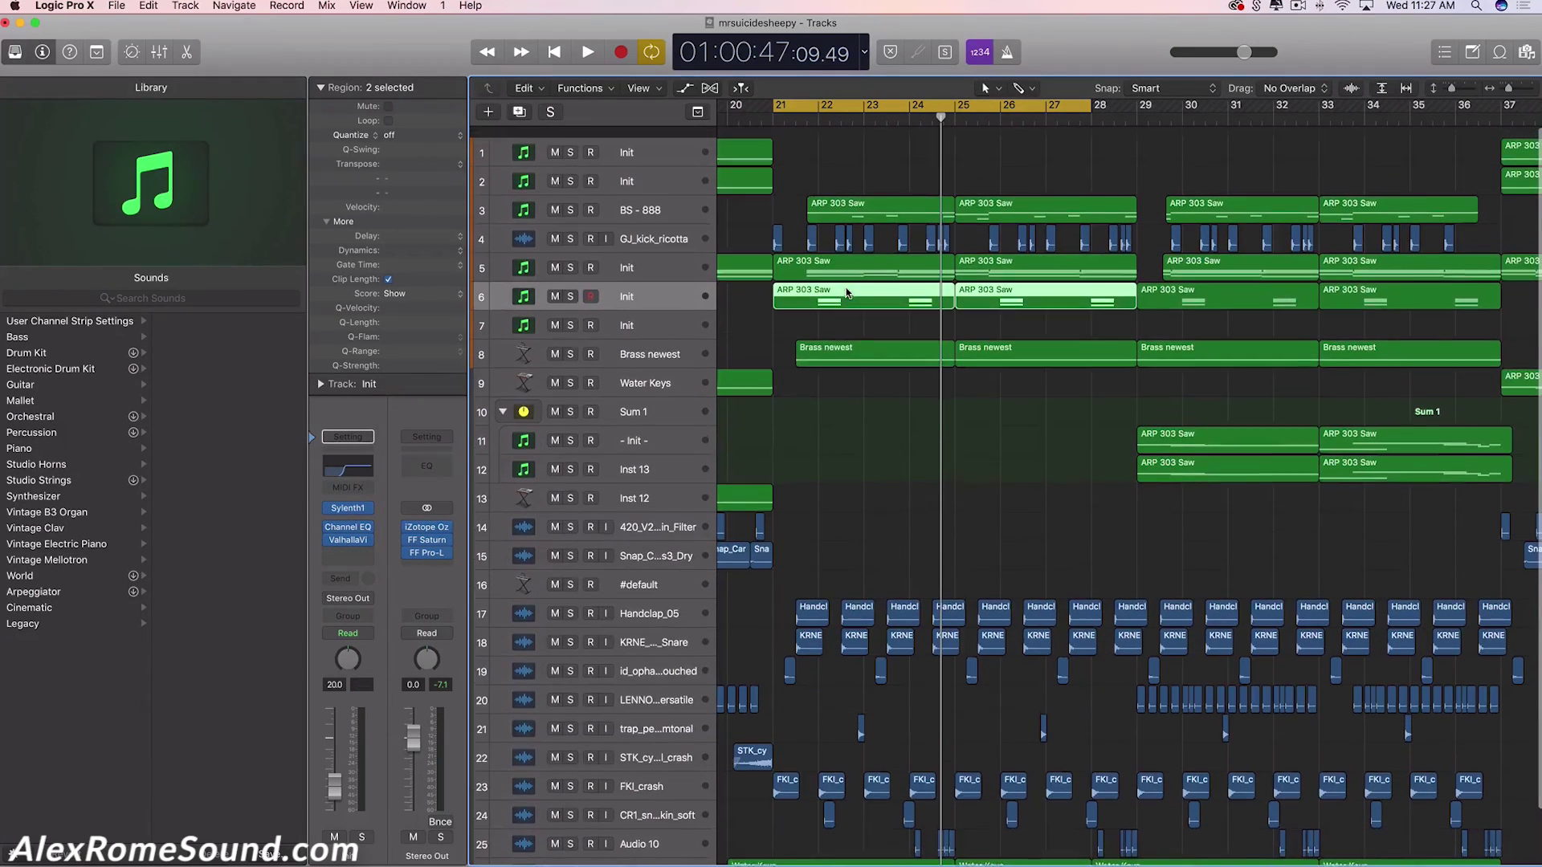
- Set the cycle range from about bar 21.5 to bar 26.4 and solo the Brass newest track
{"action": "scroll", "coordinate": [799, 110], "scroll_direction": "up", "scroll_amount": 5}
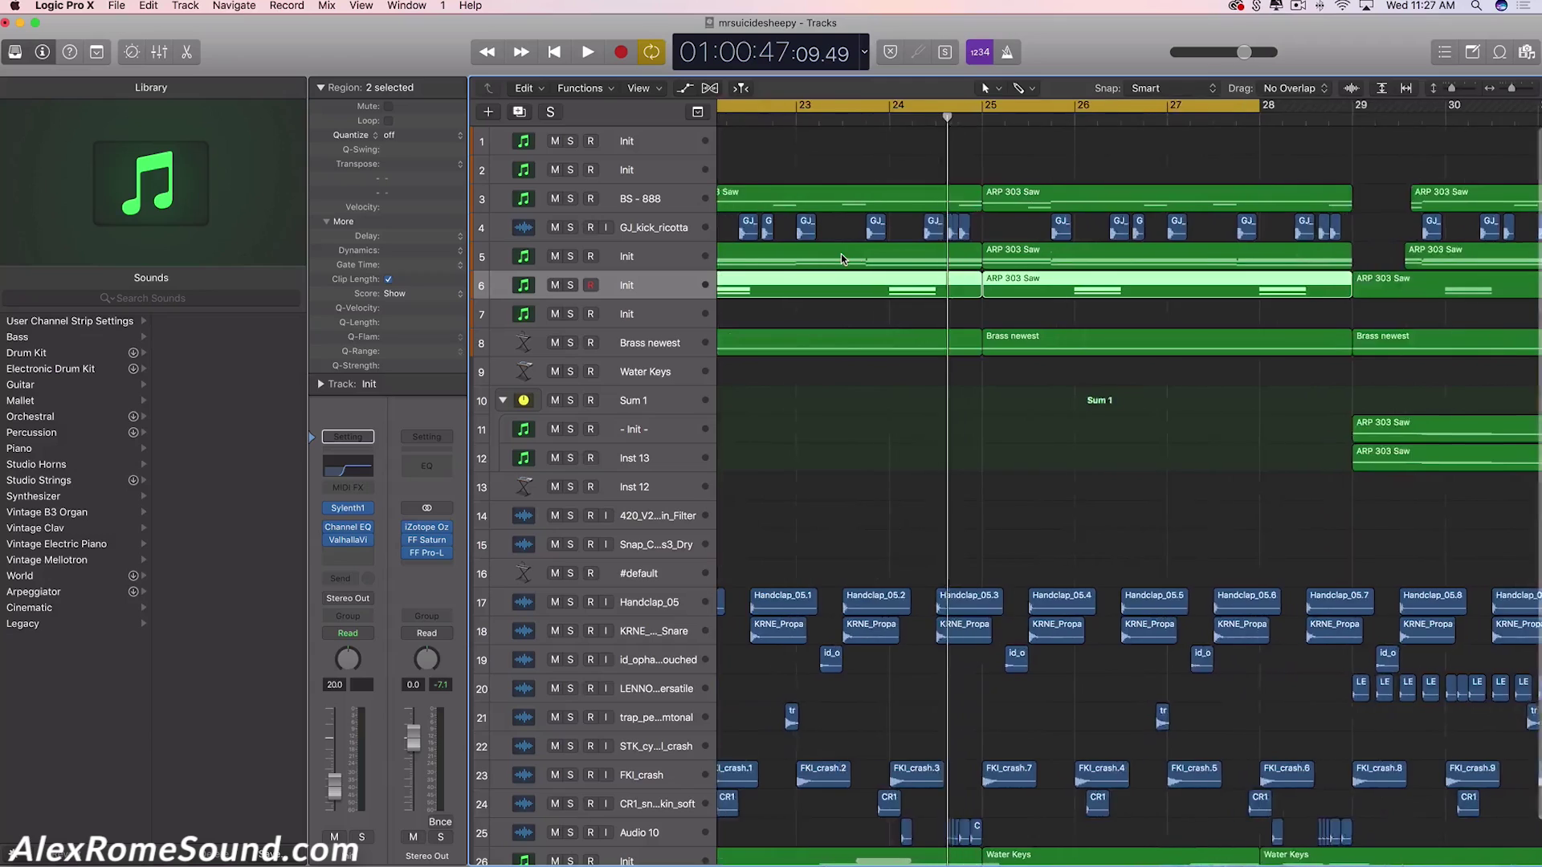
{"action": "left_click_drag", "start_coordinate": [832, 107], "coordinate": [1285, 171]}
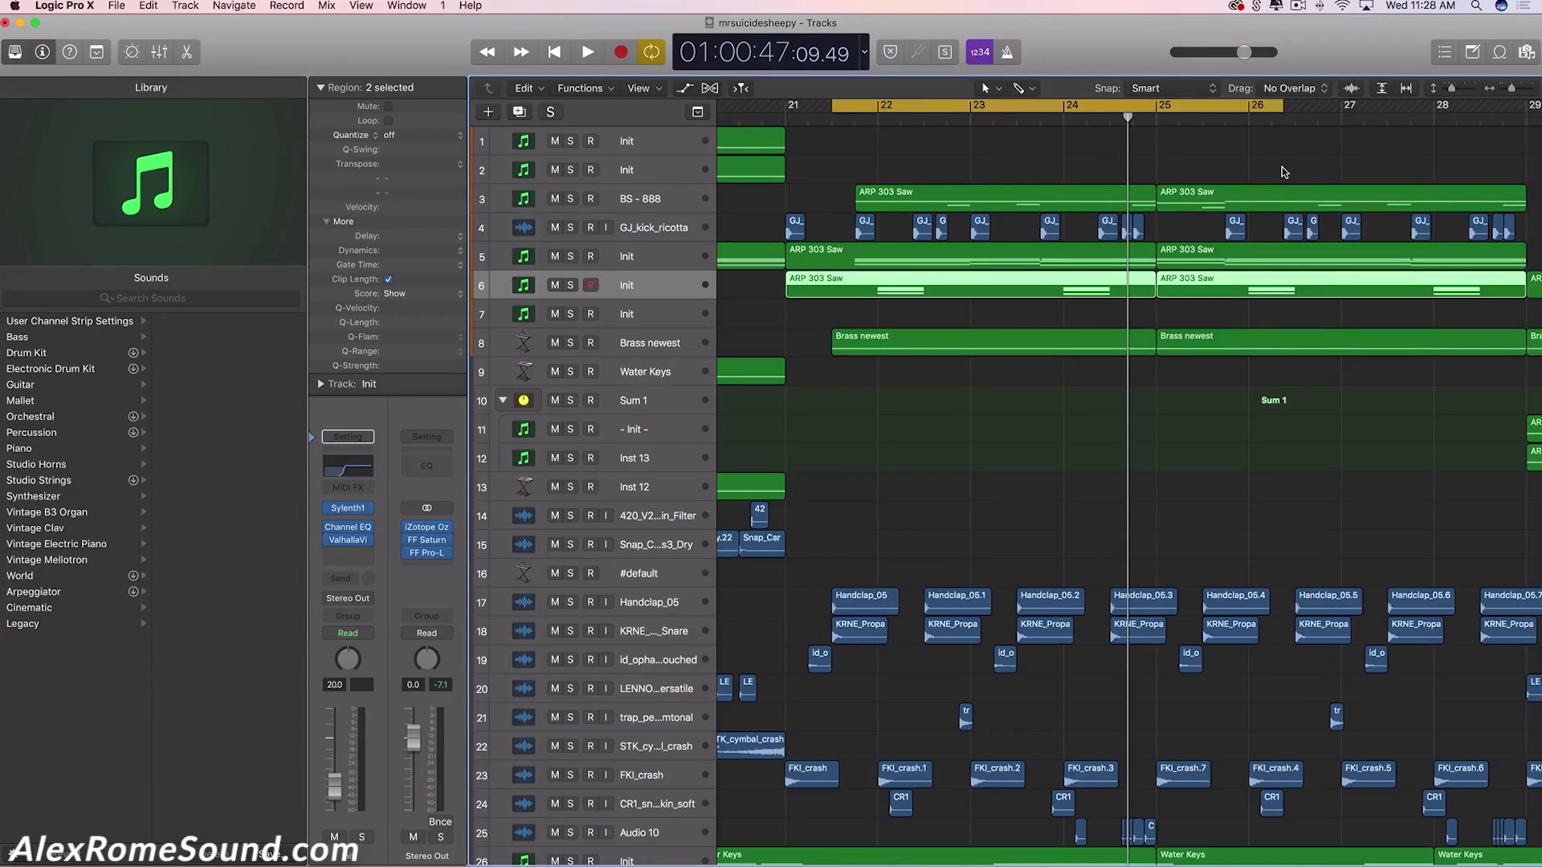
{"action": "left_click", "coordinate": [804, 338]}
{"action": "key", "text": "s"}
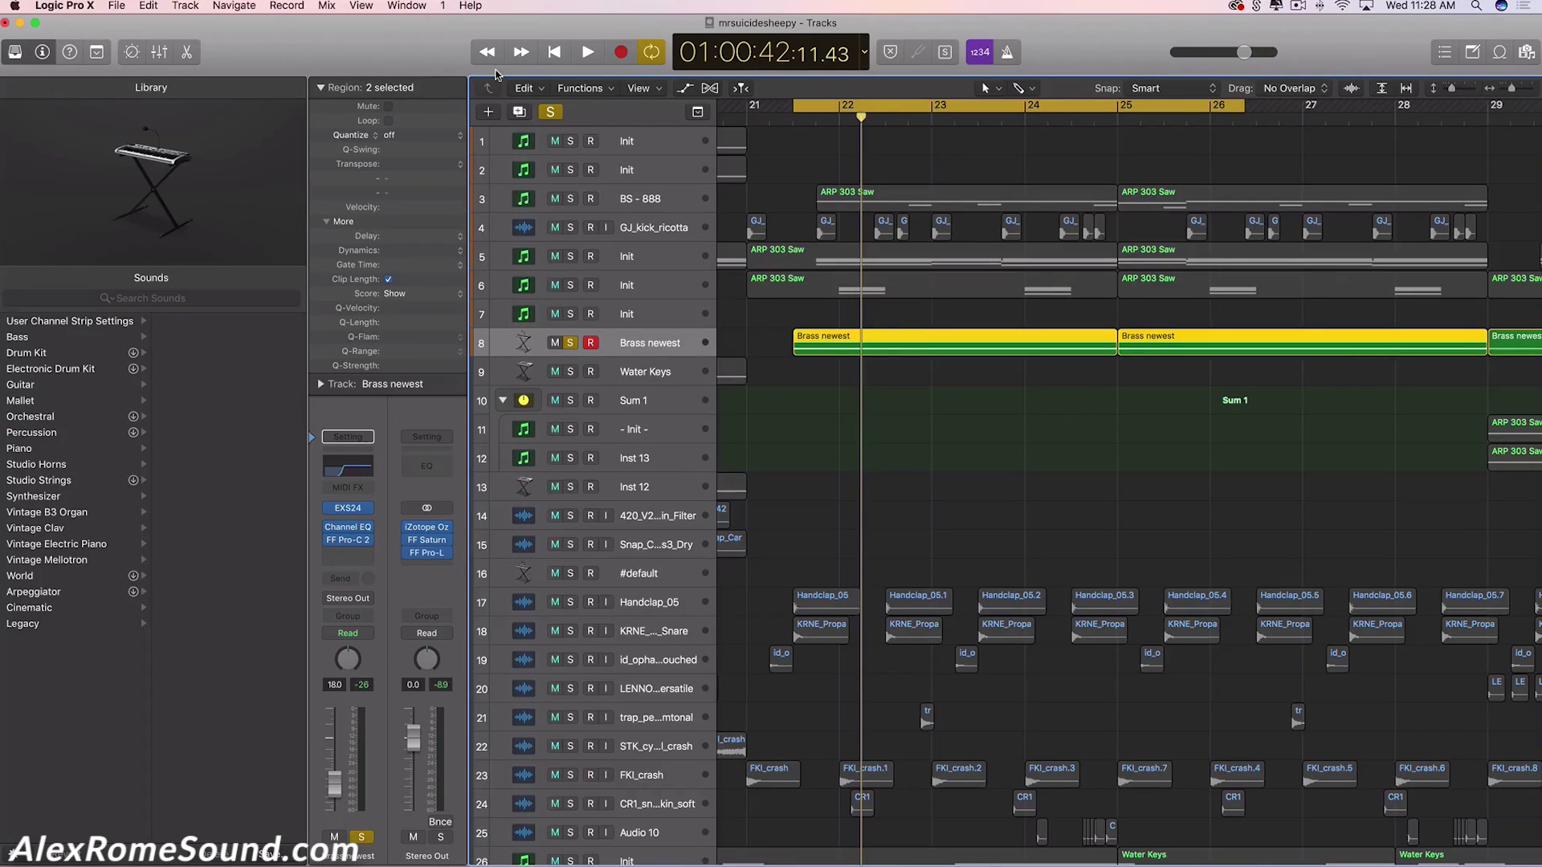
- Duplicate the Brass newest track, bypass the copy's plug-ins and unsolo the original
{"action": "left_click", "coordinate": [522, 113]}
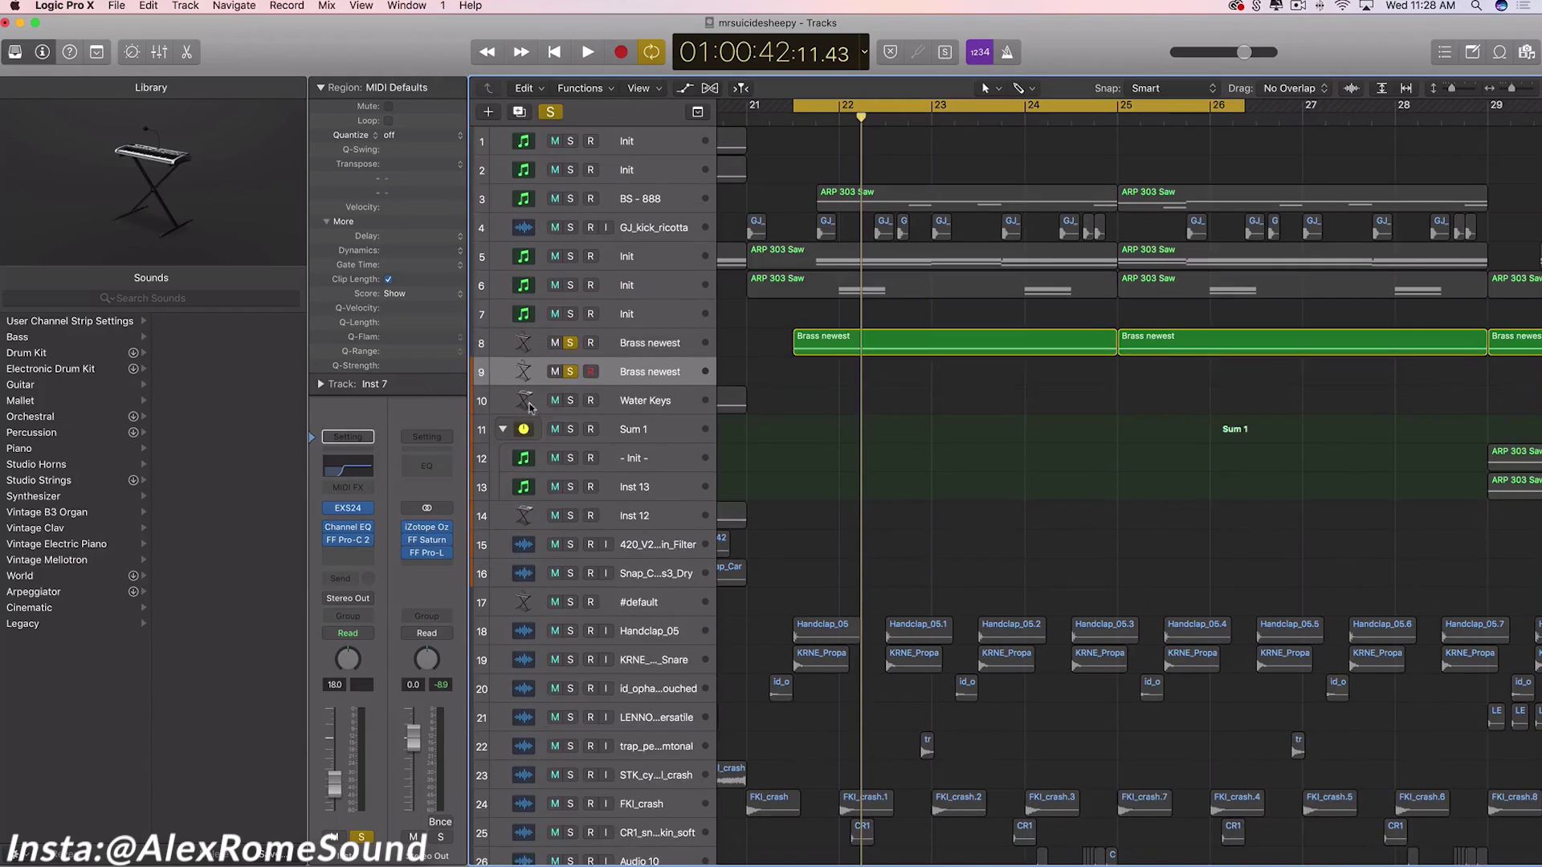
{"action": "left_click", "coordinate": [328, 508]}
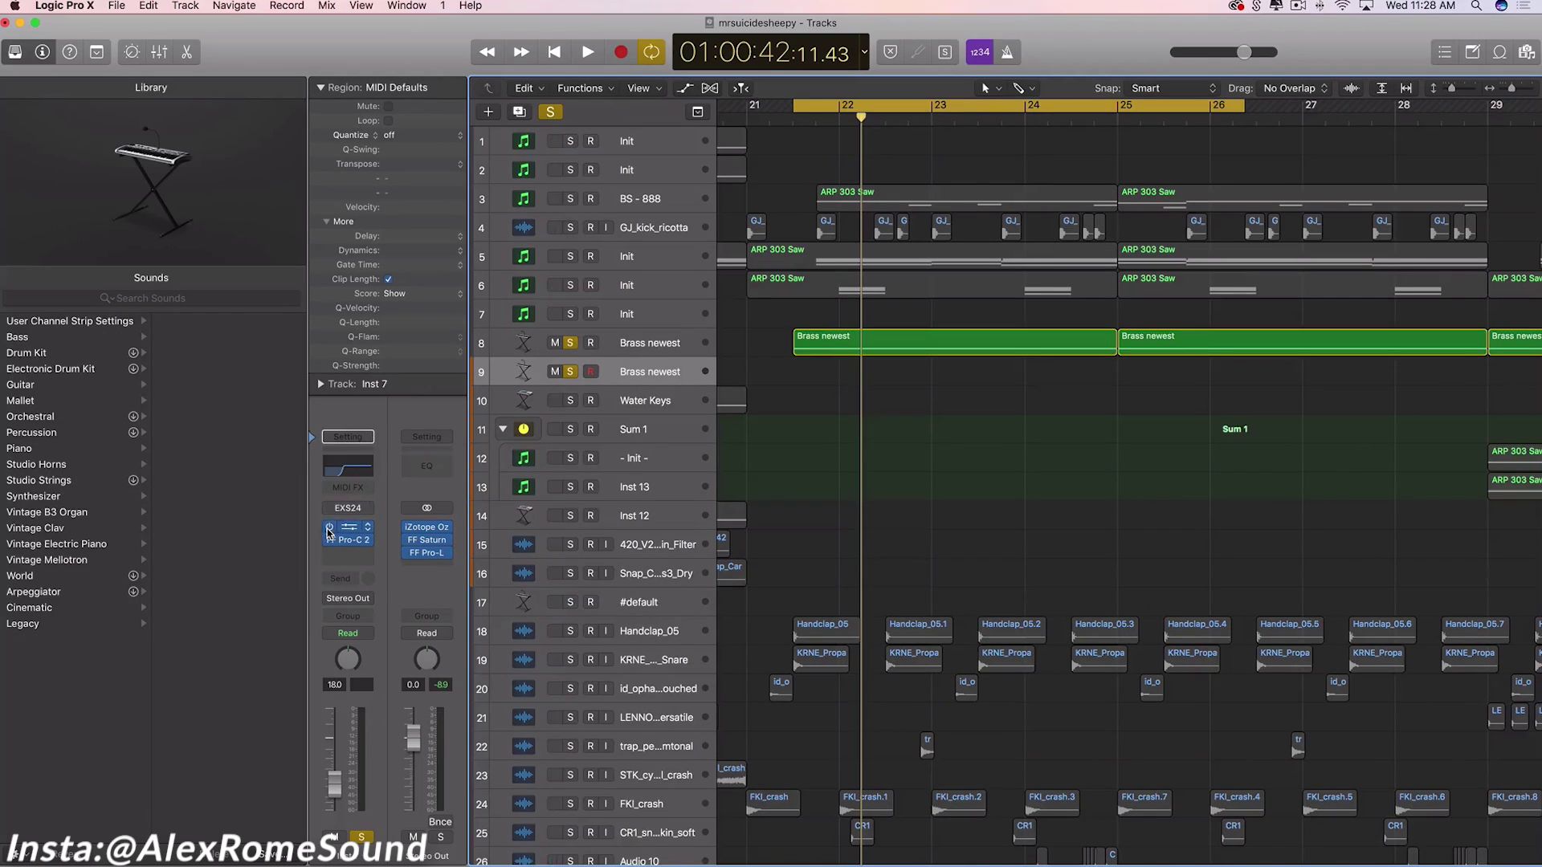
{"action": "left_click", "coordinate": [569, 343]}
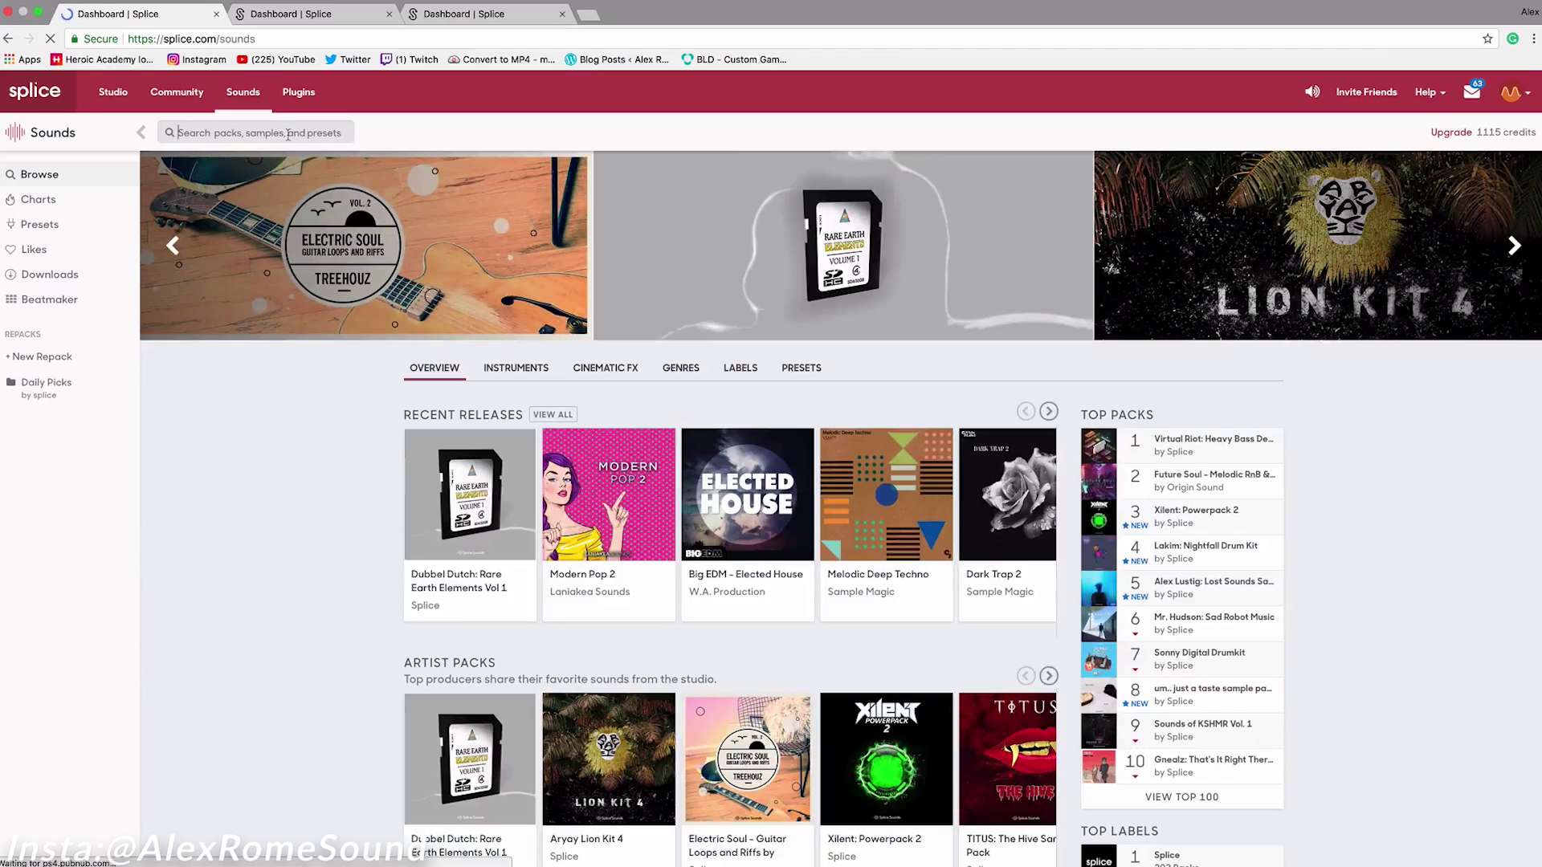
- Switch to Splice Sounds in the browser, search for "brass", browse the sample results and return to Logic Pro
{"action": "type", "text": "br"}
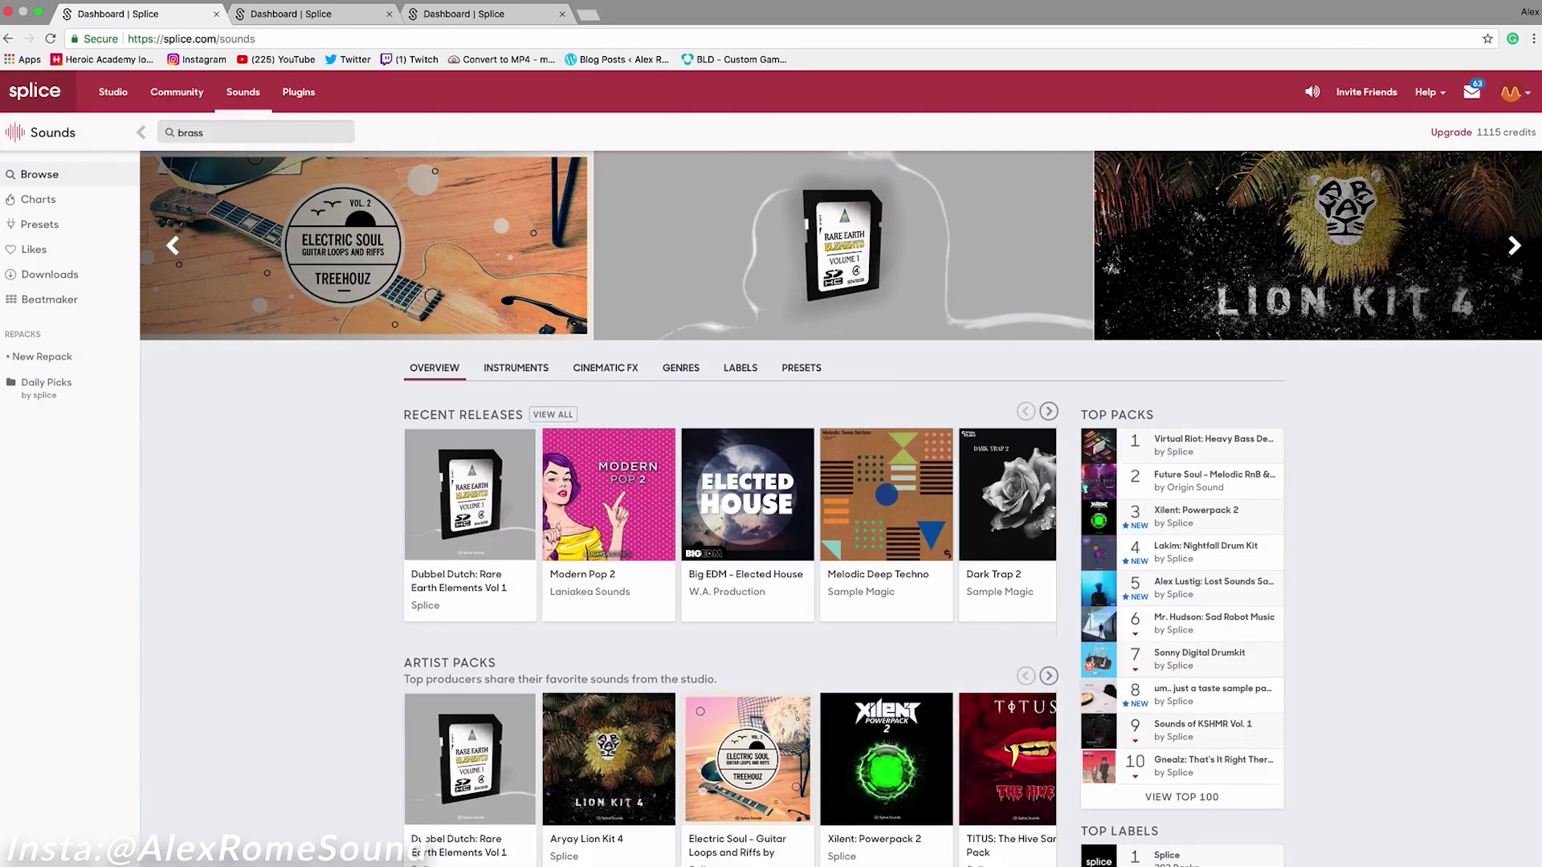
{"action": "type", "text": "ass"}
{"action": "key", "text": "Return"}
{"action": "scroll", "coordinate": [493, 687], "scroll_direction": "down", "scroll_amount": 3}
{"action": "scroll", "coordinate": [571, 565], "scroll_direction": "down", "scroll_amount": 10}
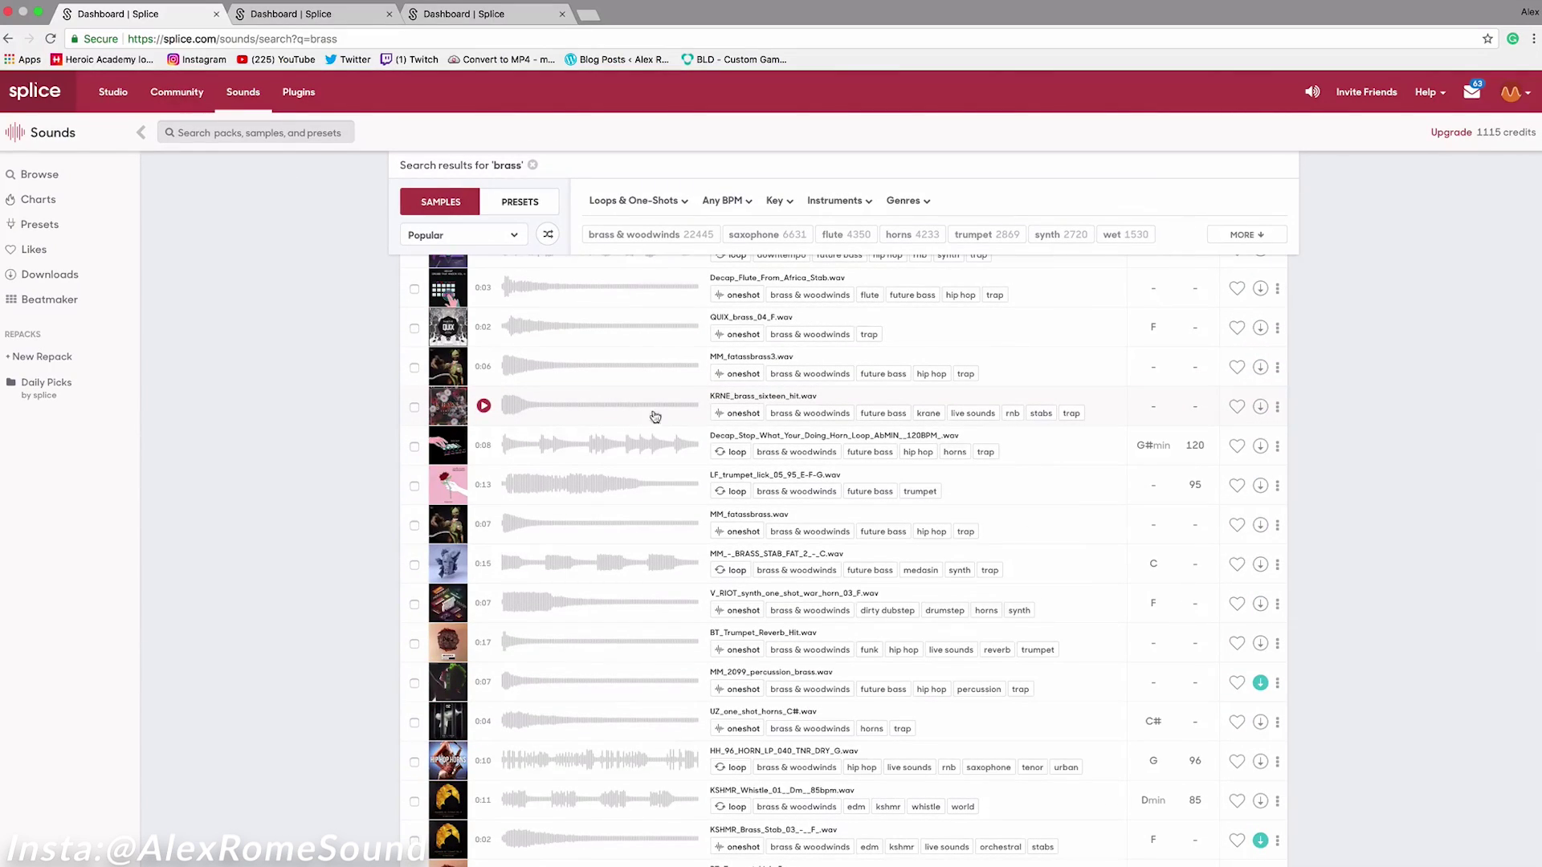
{"action": "key", "text": "ctrl+Left"}
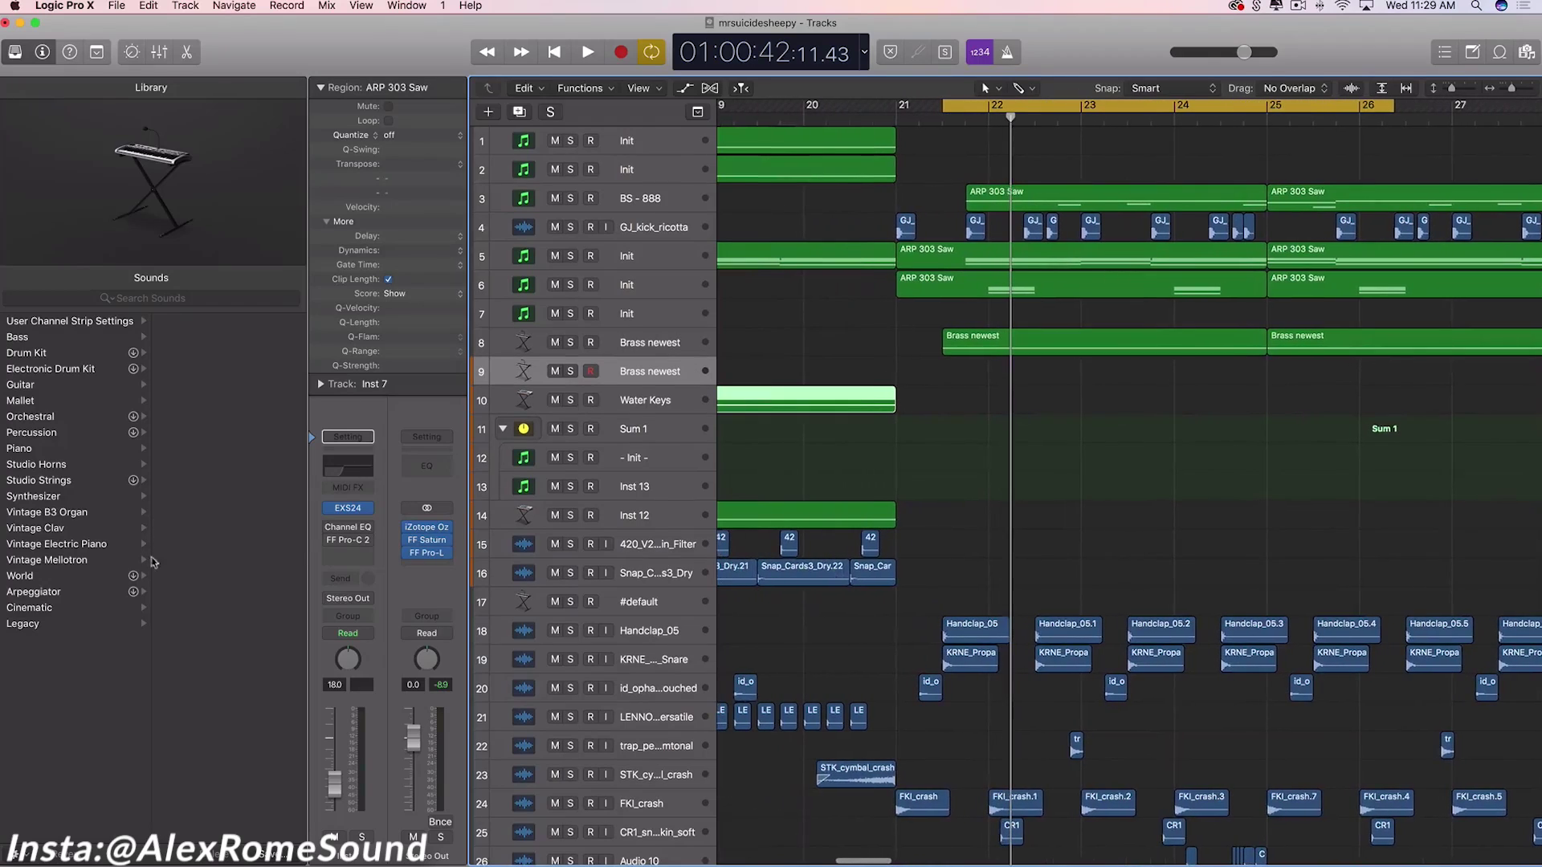
- Open the duplicate track's EXS24 instrument in the Instrument Editor, audition three keys of its horn sample, and close both windows
{"action": "left_click", "coordinate": [348, 508]}
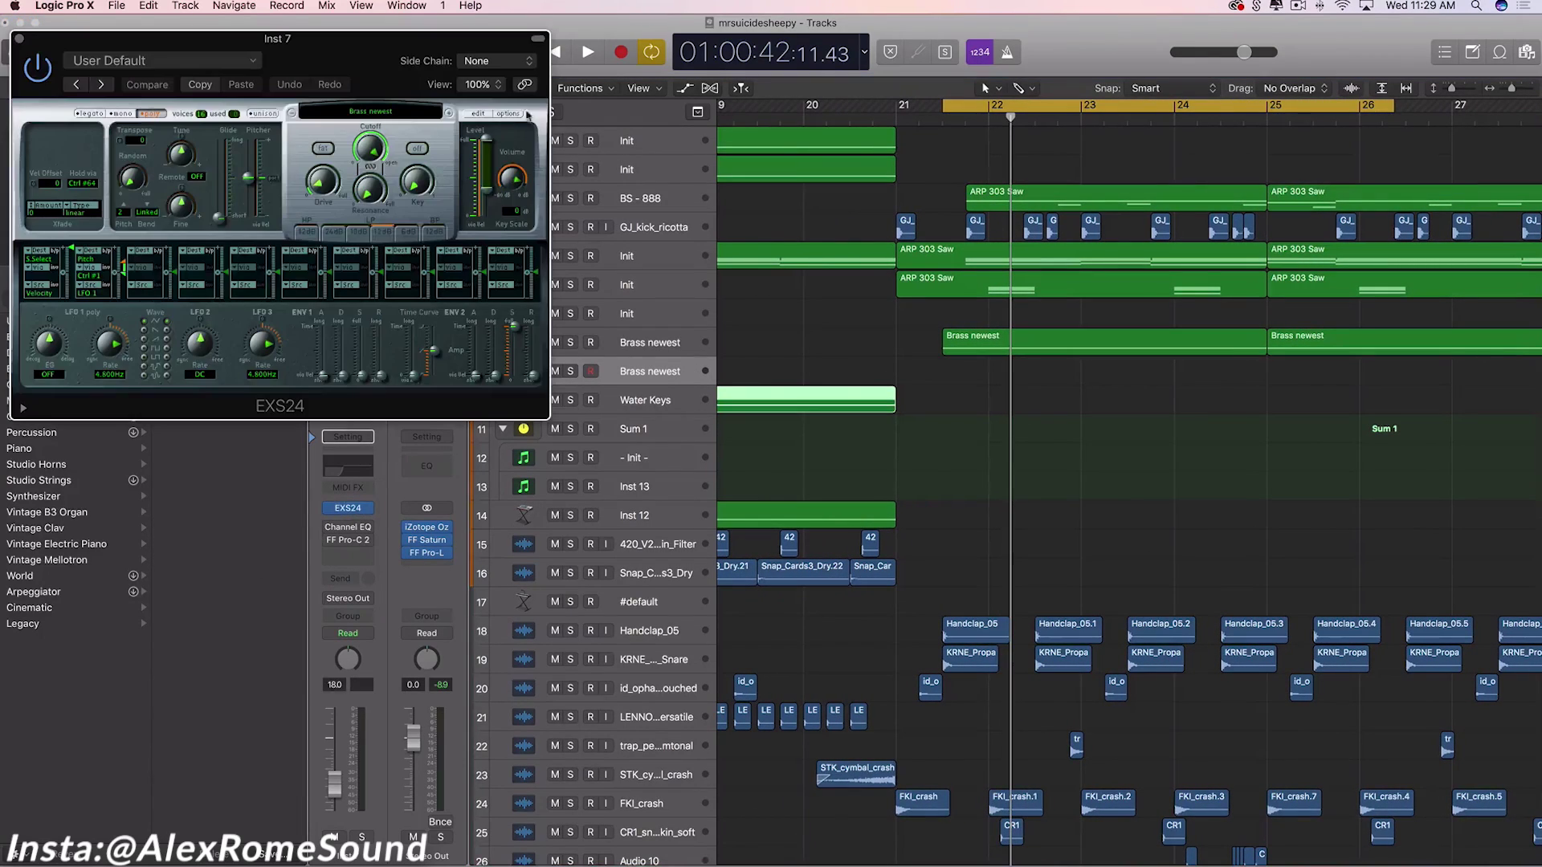
{"action": "left_click", "coordinate": [479, 114]}
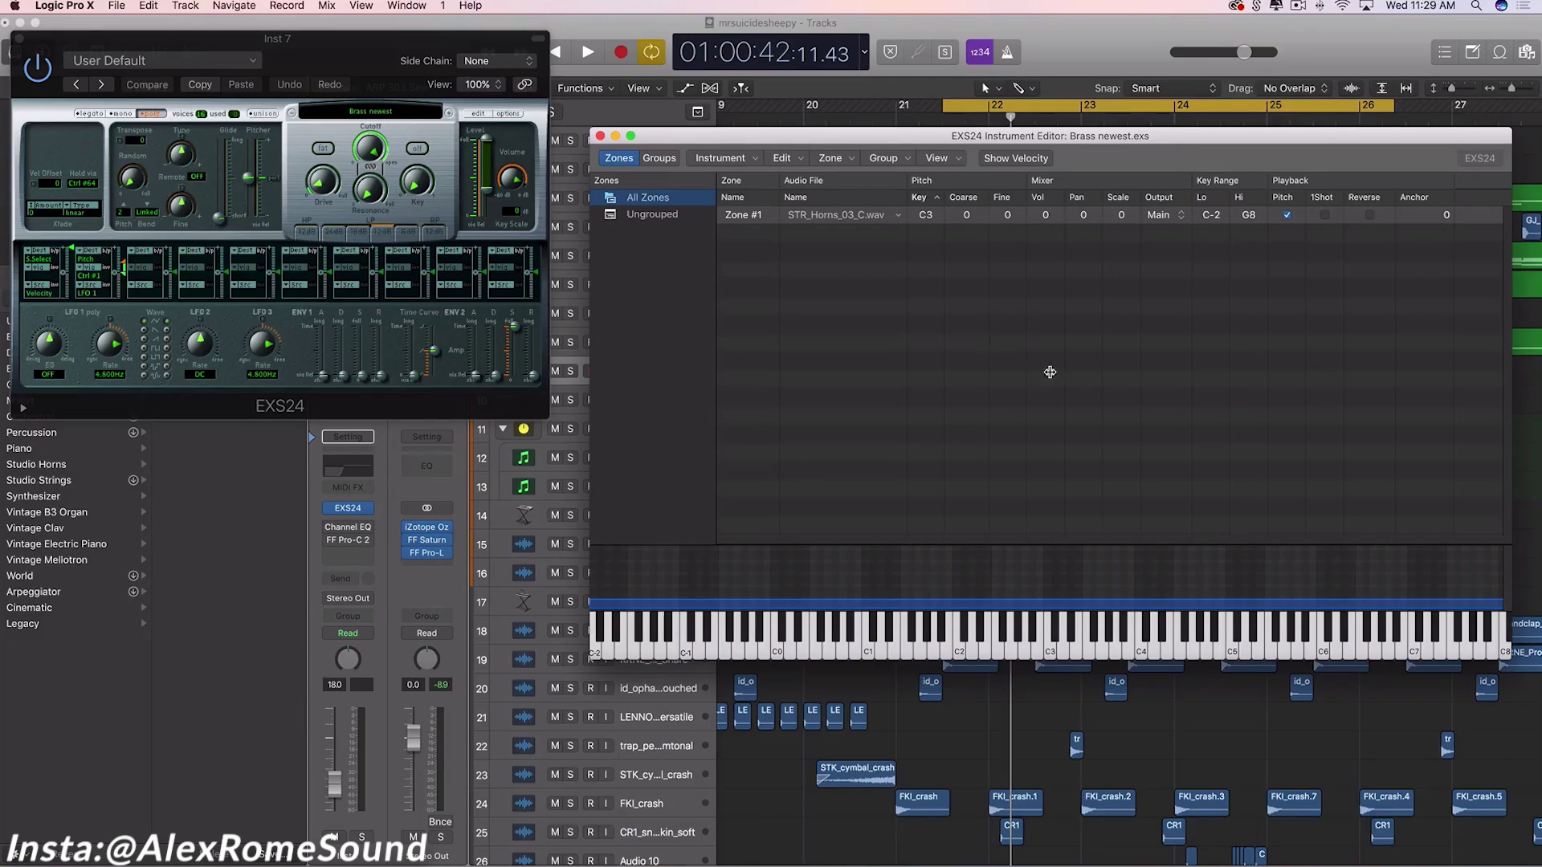
{"action": "left_click", "coordinate": [1047, 657]}
{"action": "left_click", "coordinate": [946, 654]}
{"action": "left_click", "coordinate": [1010, 654]}
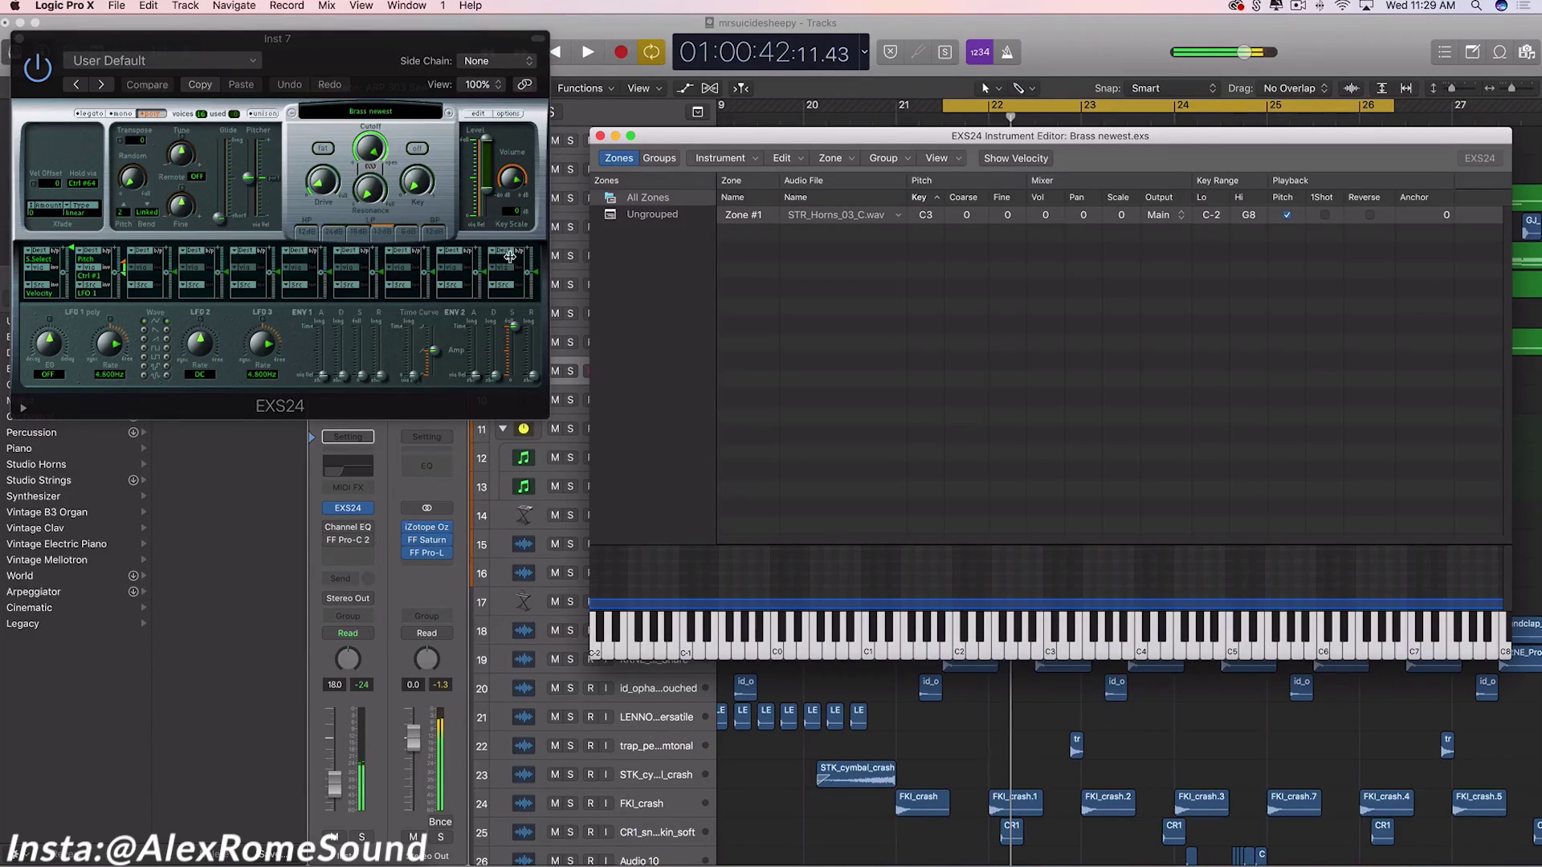
{"action": "left_click", "coordinate": [602, 136]}
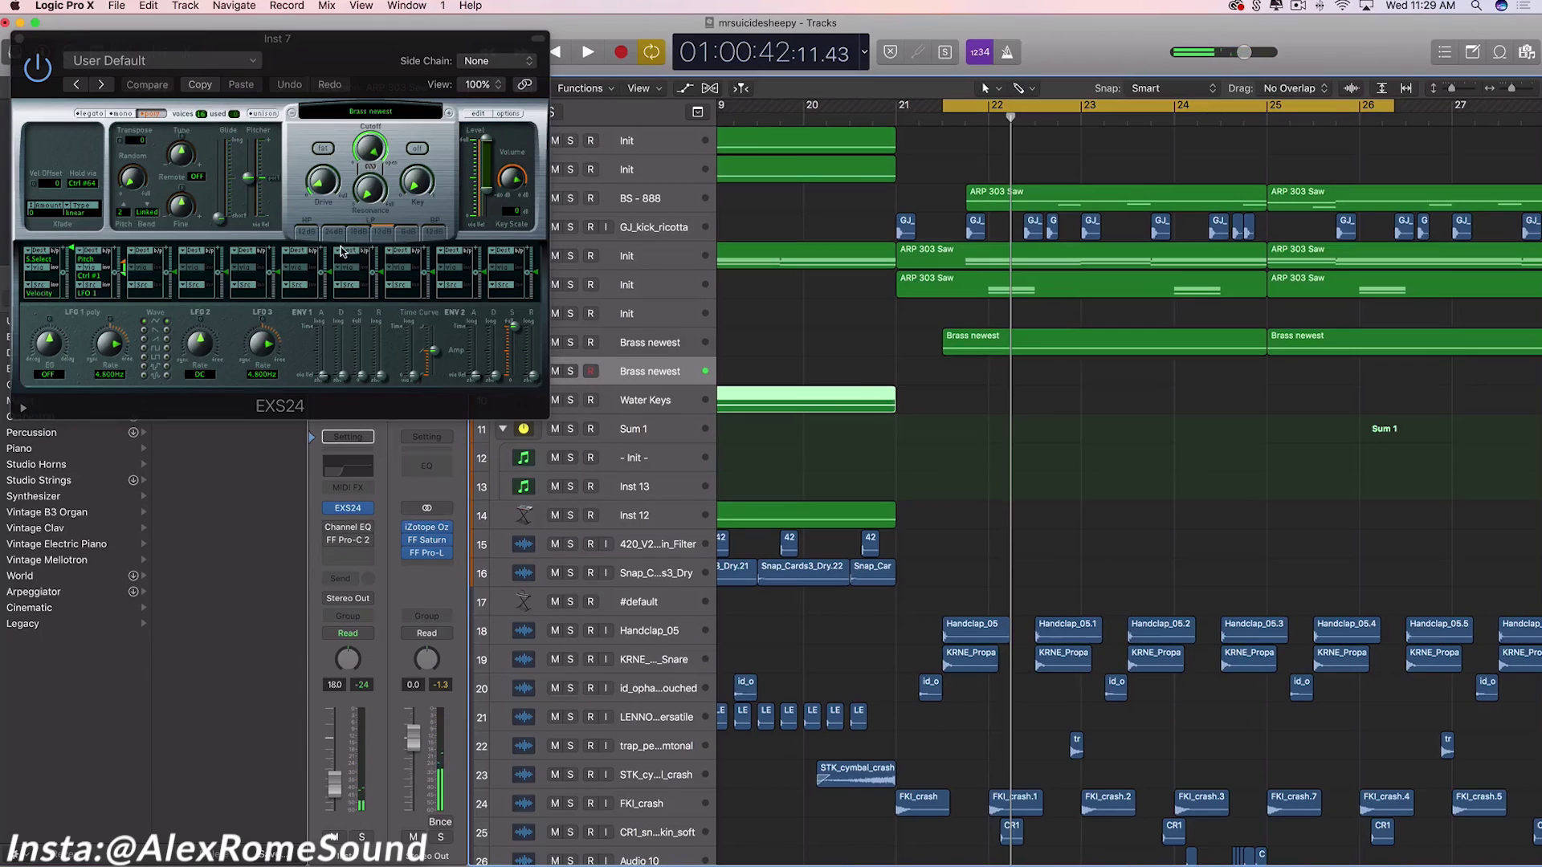
{"action": "left_click", "coordinate": [17, 40]}
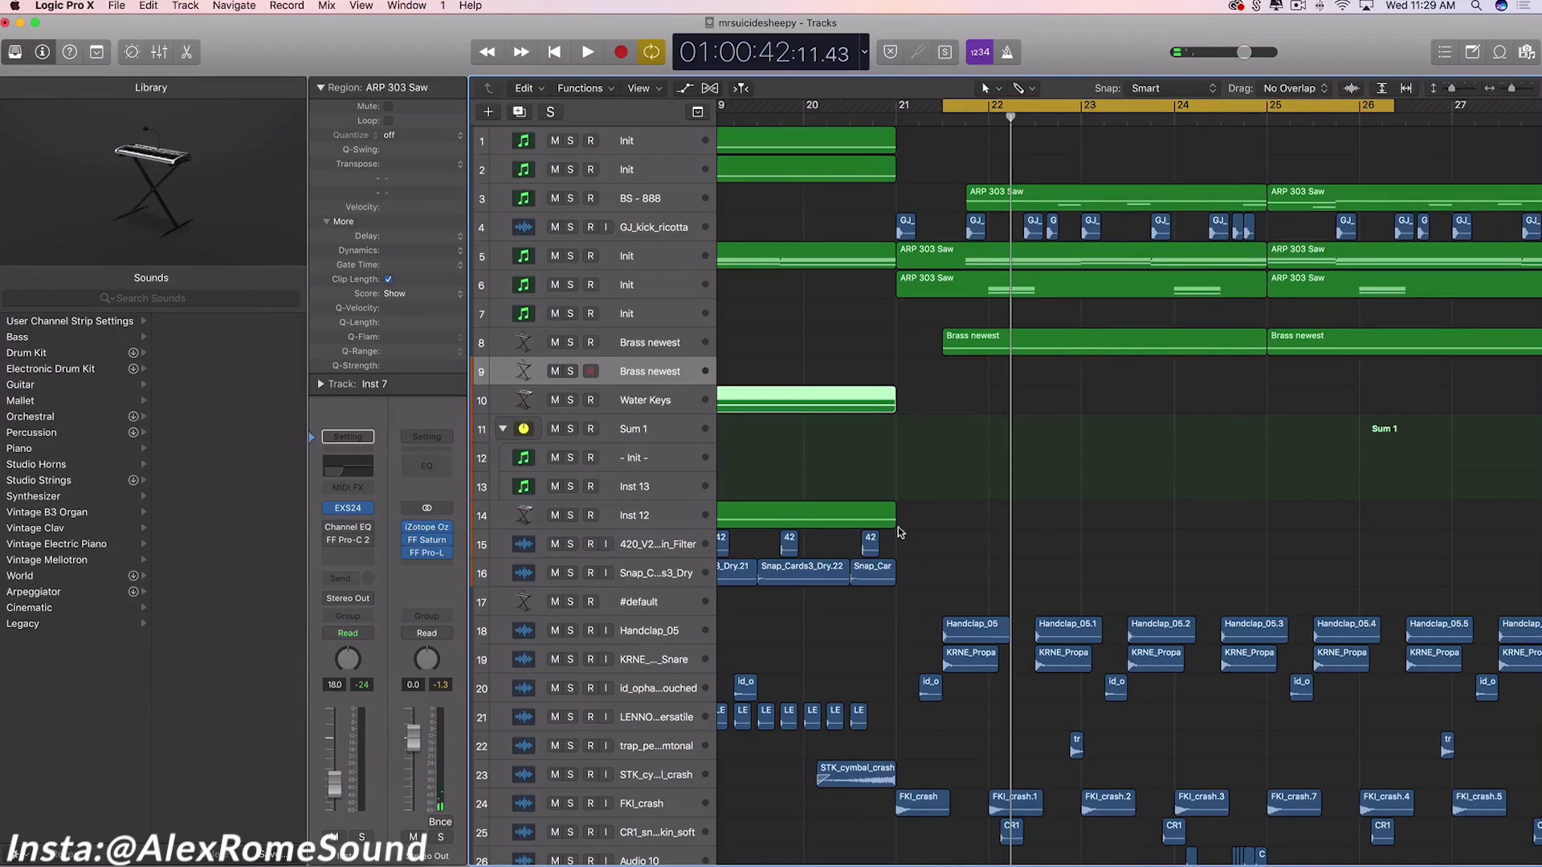
- Place a copy of the Brass newest region on the duplicate track from about bar 21.5 to bar 25 and solo that track
{"action": "scroll", "coordinate": [900, 533], "scroll_direction": "right", "scroll_amount": 3}
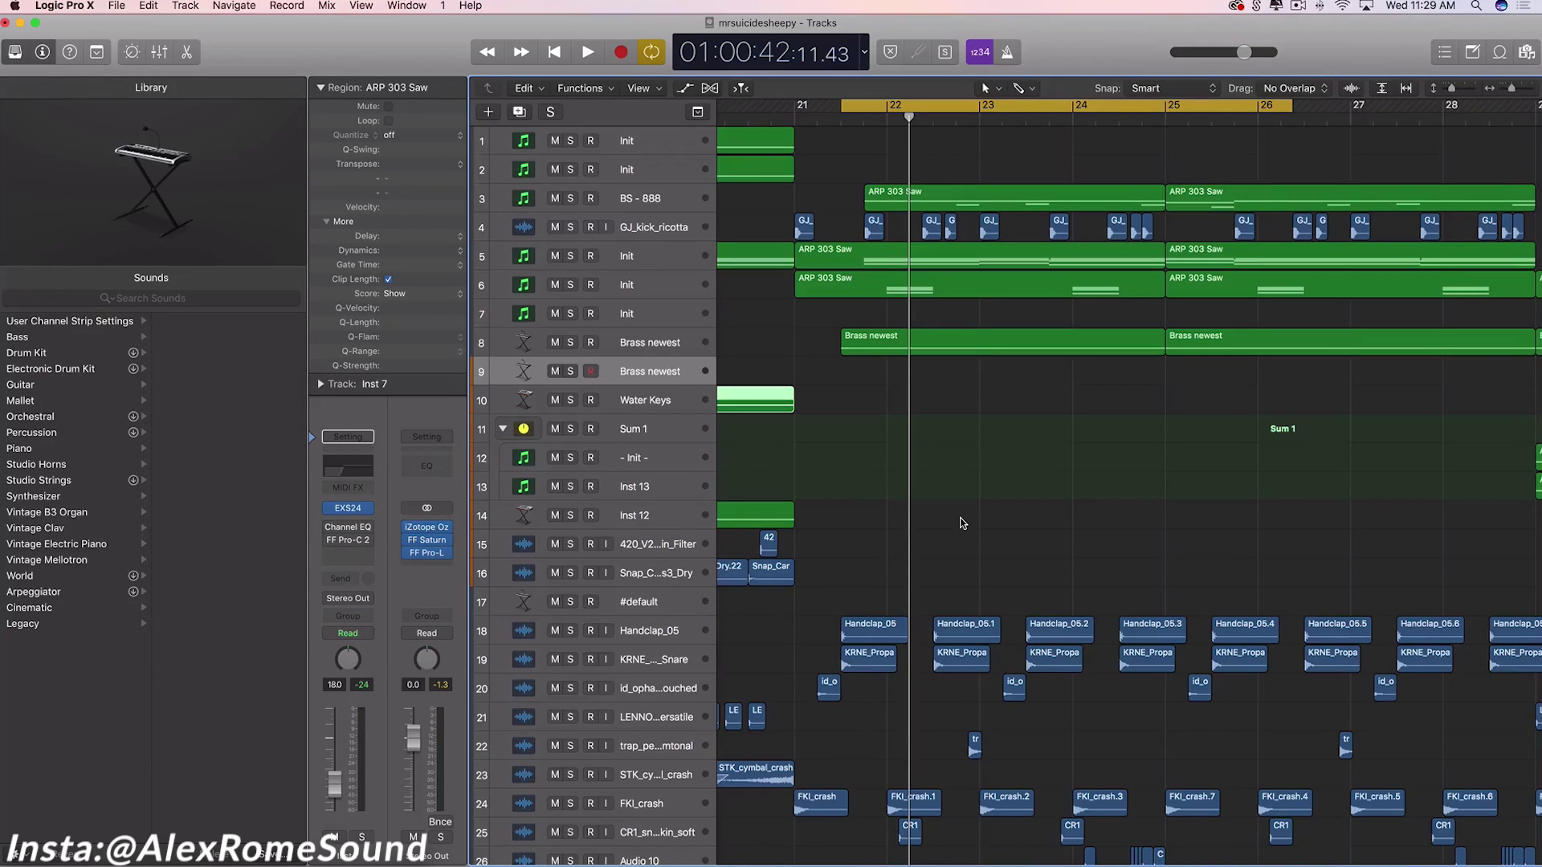
{"action": "left_click", "coordinate": [905, 416]}
{"action": "left_click_drag", "start_coordinate": [906, 417], "coordinate": [1166, 418]}
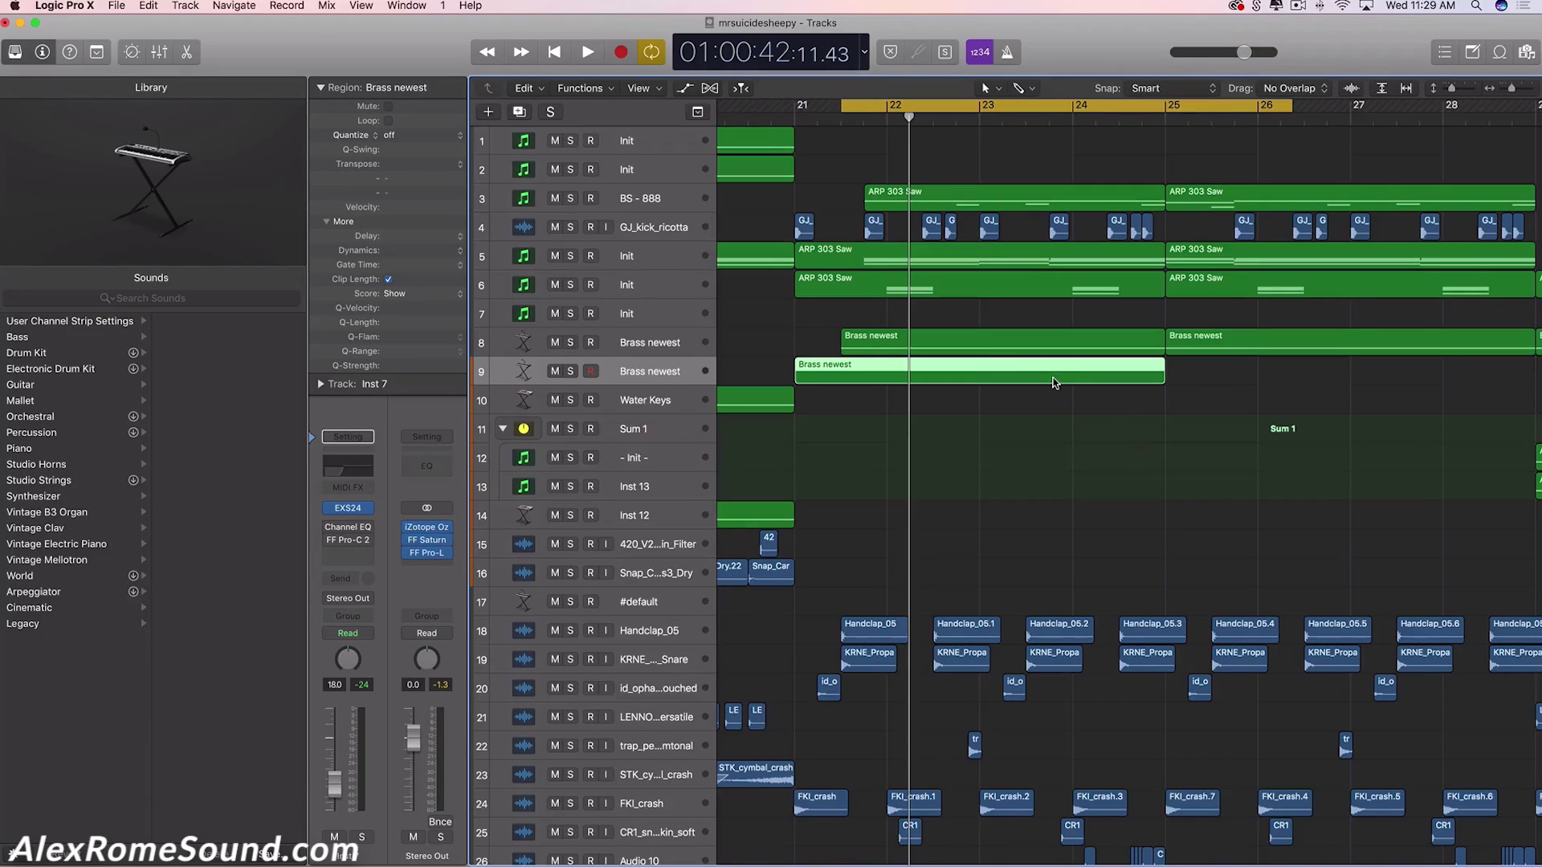
{"action": "key", "text": "Delete"}
{"action": "left_click", "coordinate": [869, 348]}
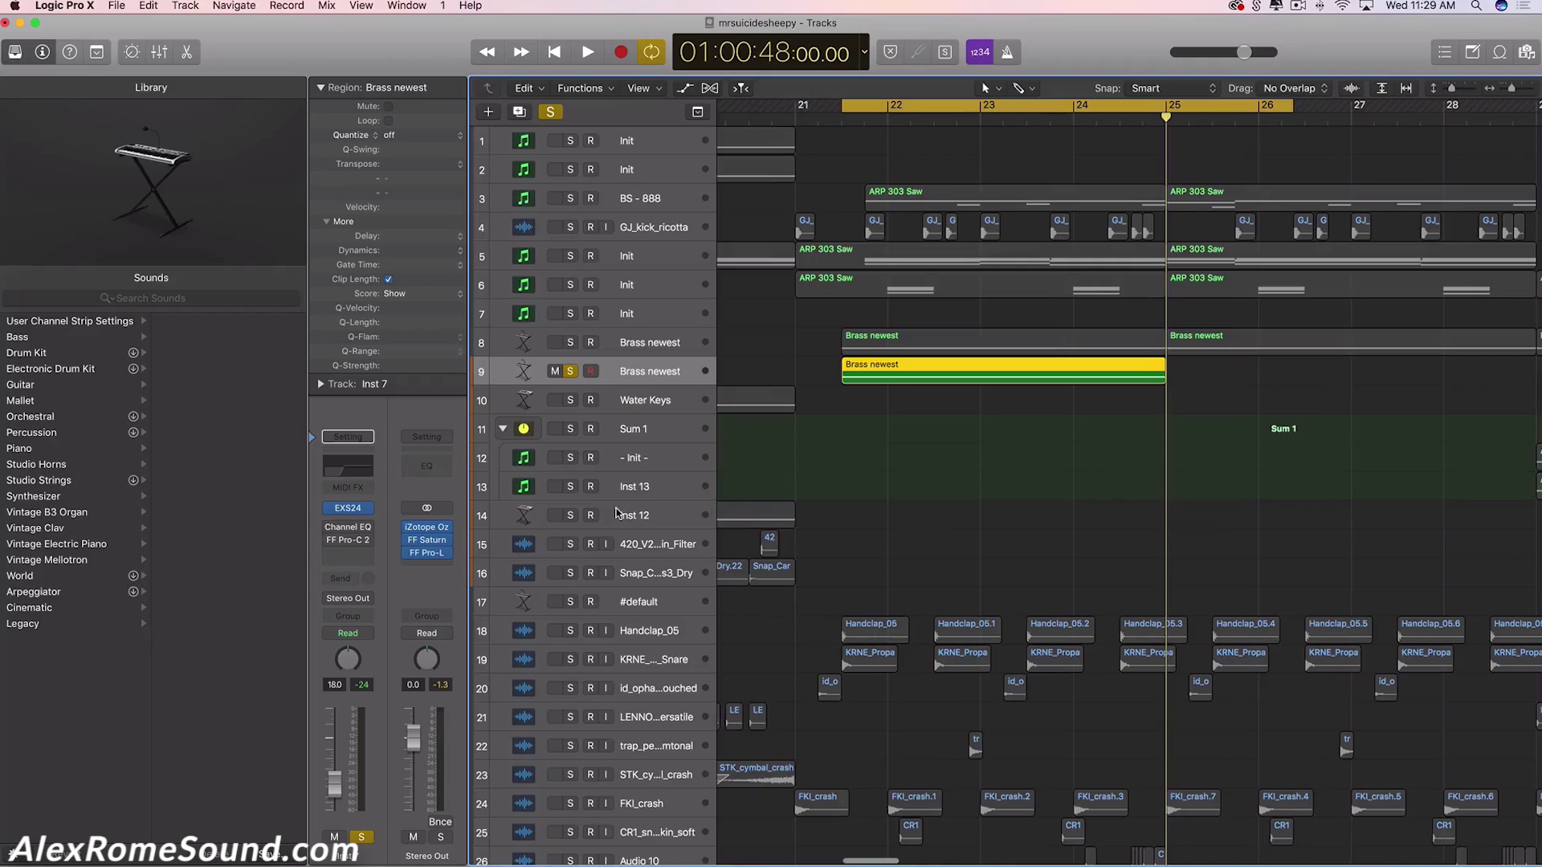
- Play back the soloed duplicate brass track within the cycle range
{"action": "left_click", "coordinate": [955, 490]}
{"action": "key", "text": "space"}
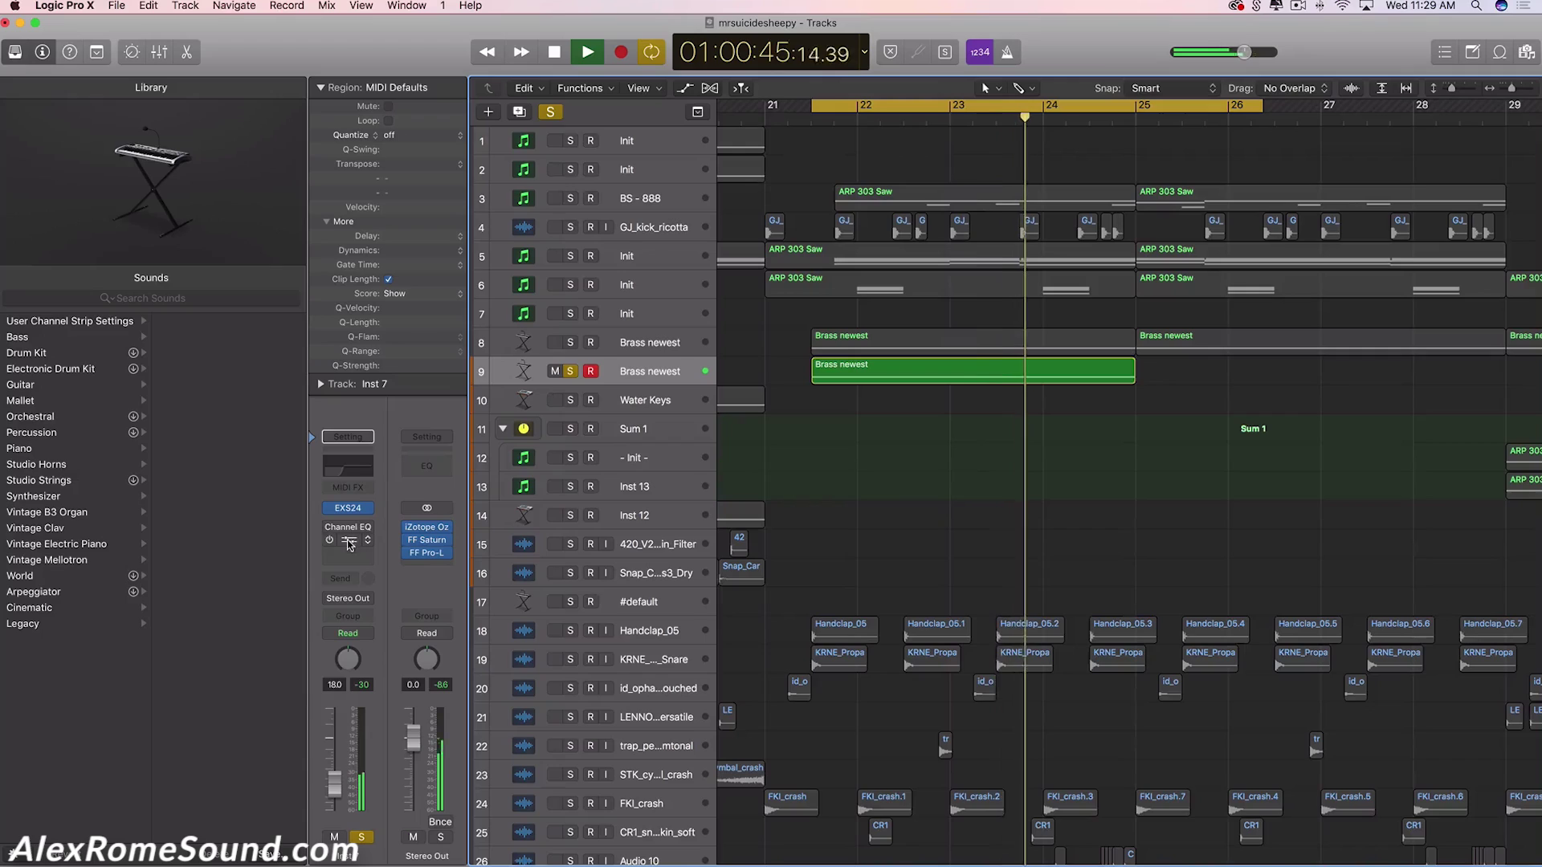
{"action": "key", "text": "space"}
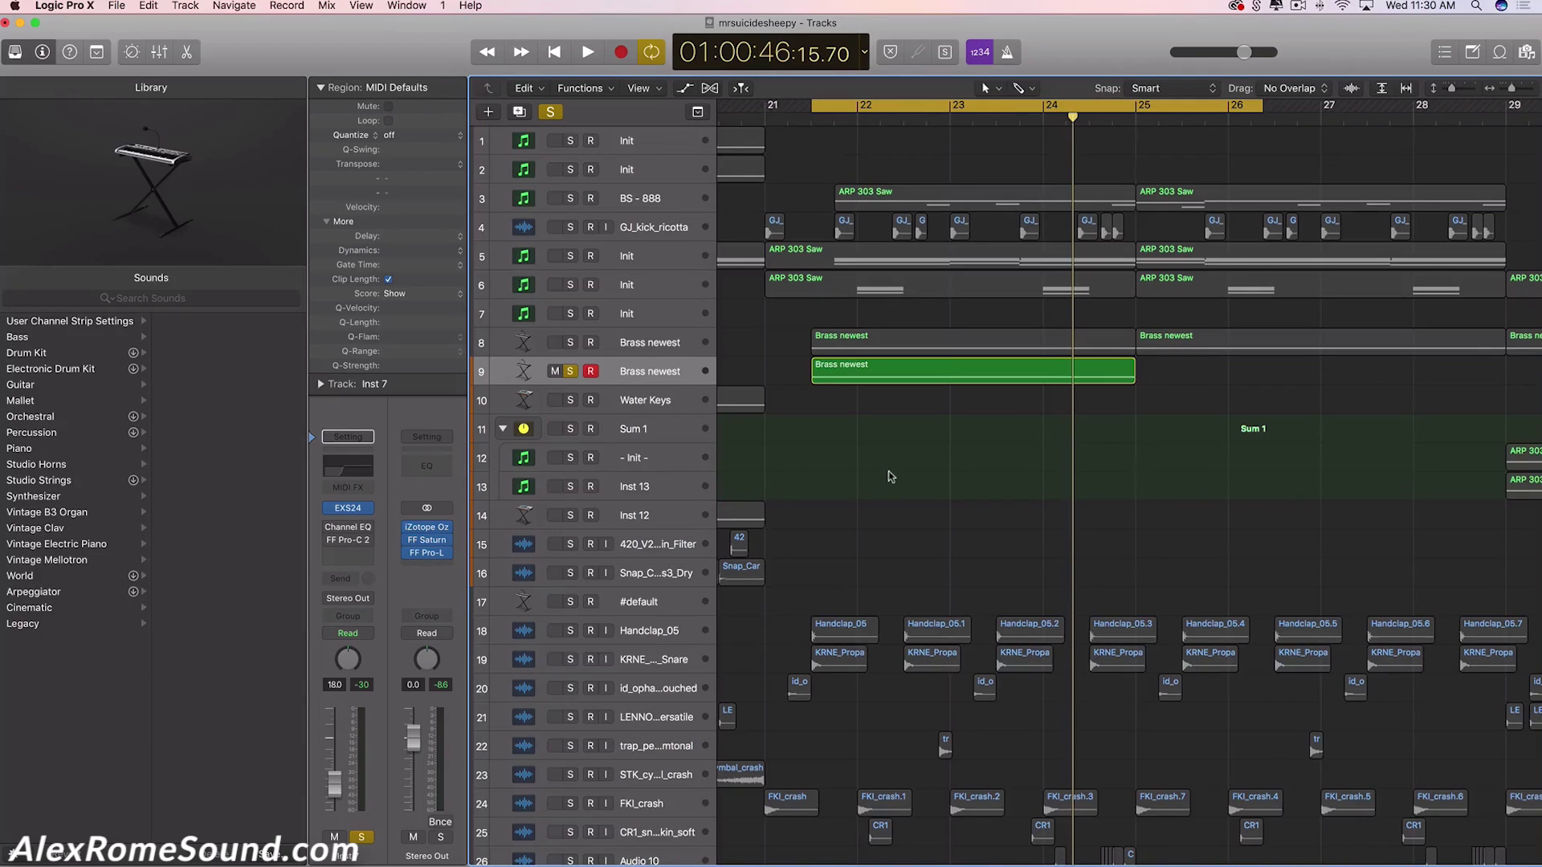
- Create another Brass newest track by duplicating the current copy, and unsolo both copies
{"action": "left_click", "coordinate": [962, 380]}
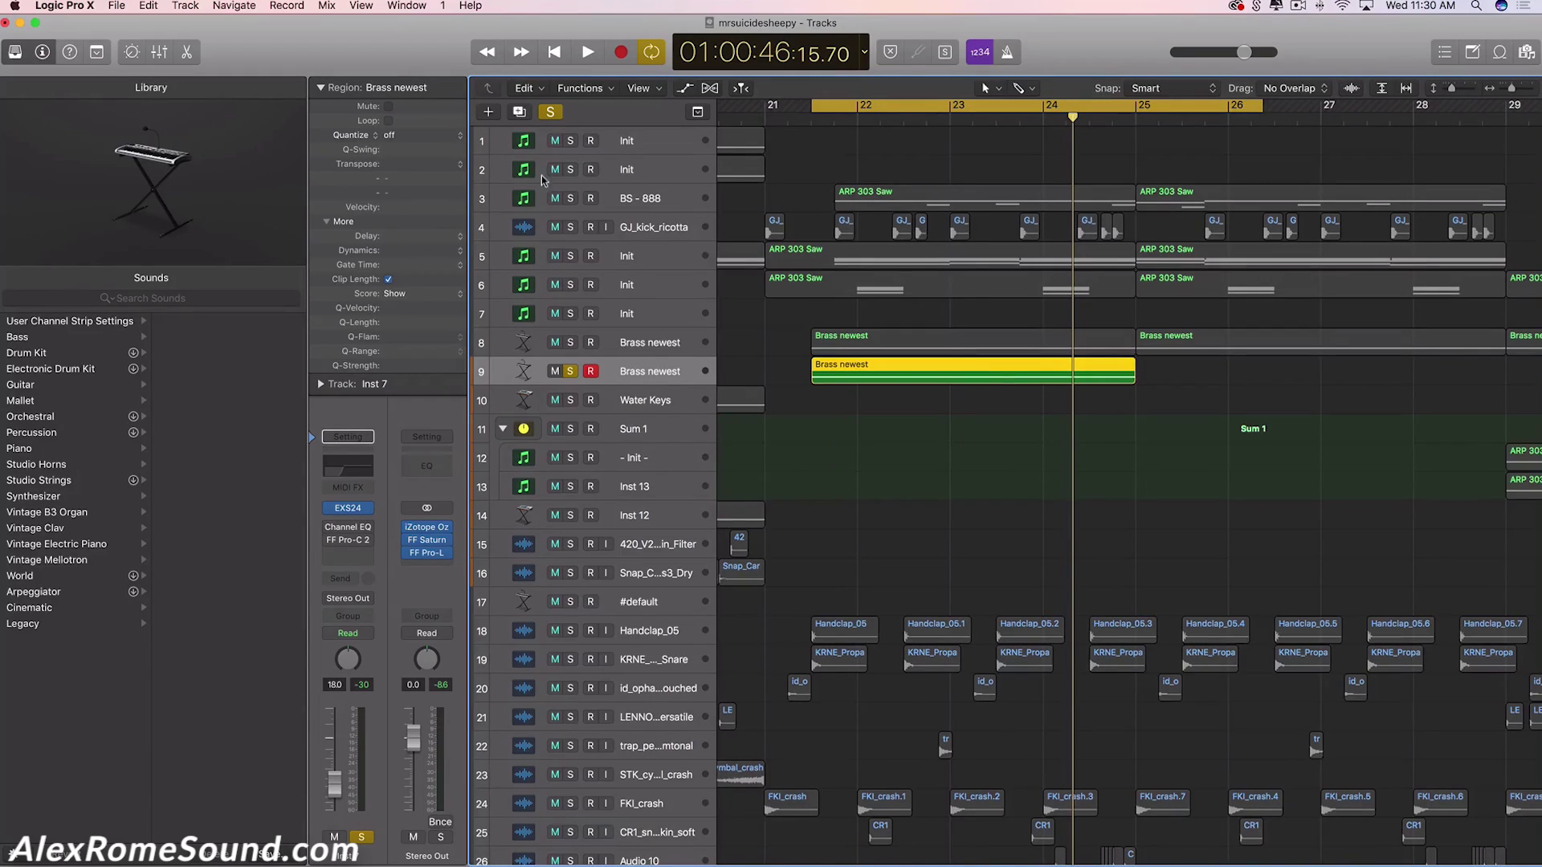
{"action": "left_click", "coordinate": [519, 111]}
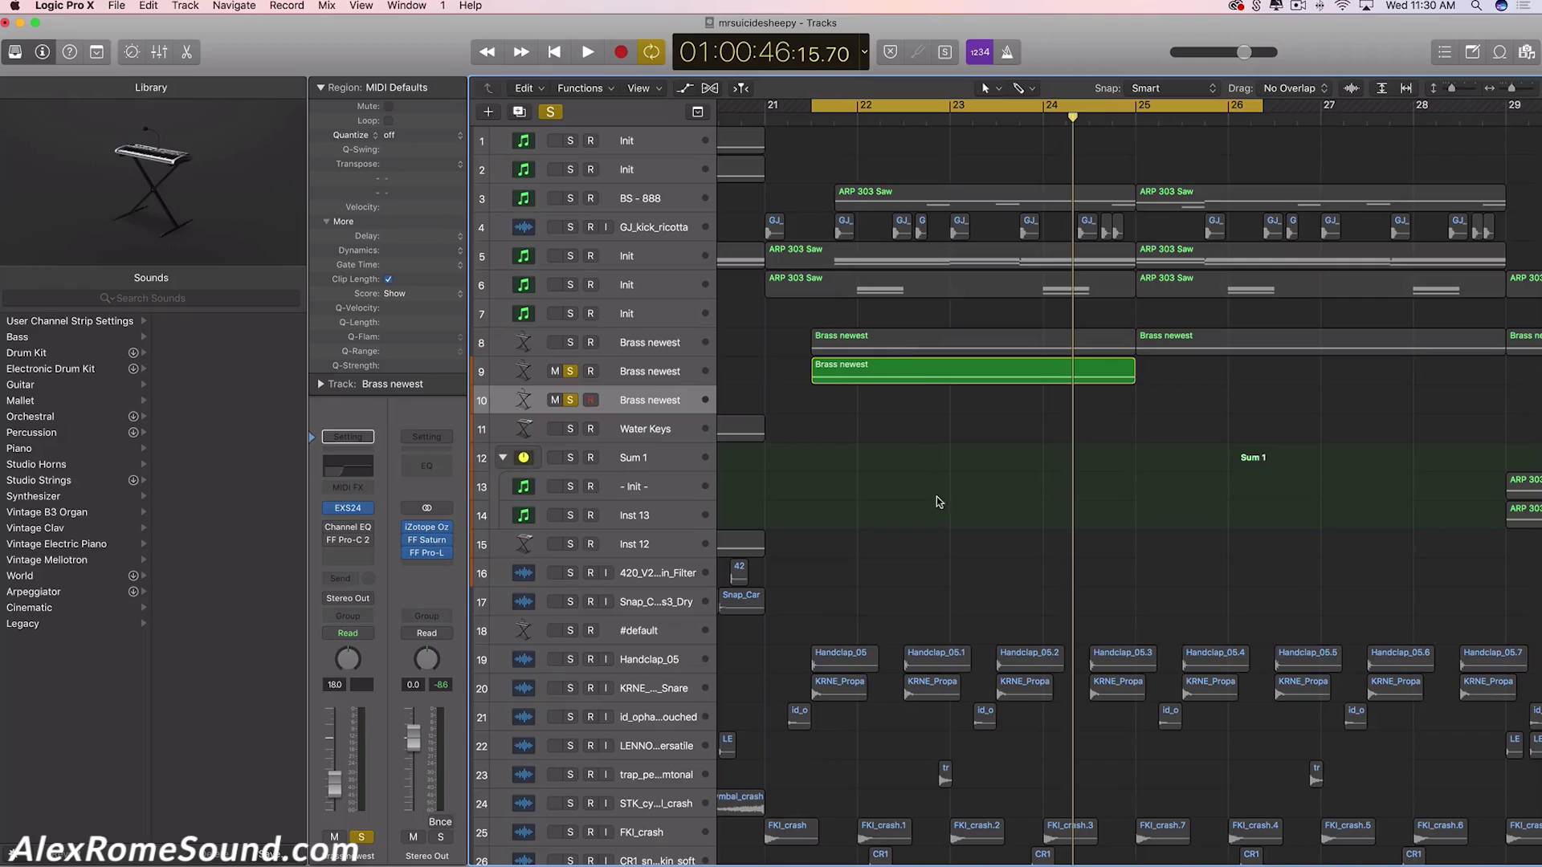
{"action": "left_click", "coordinate": [571, 372]}
{"action": "left_click", "coordinate": [570, 401]}
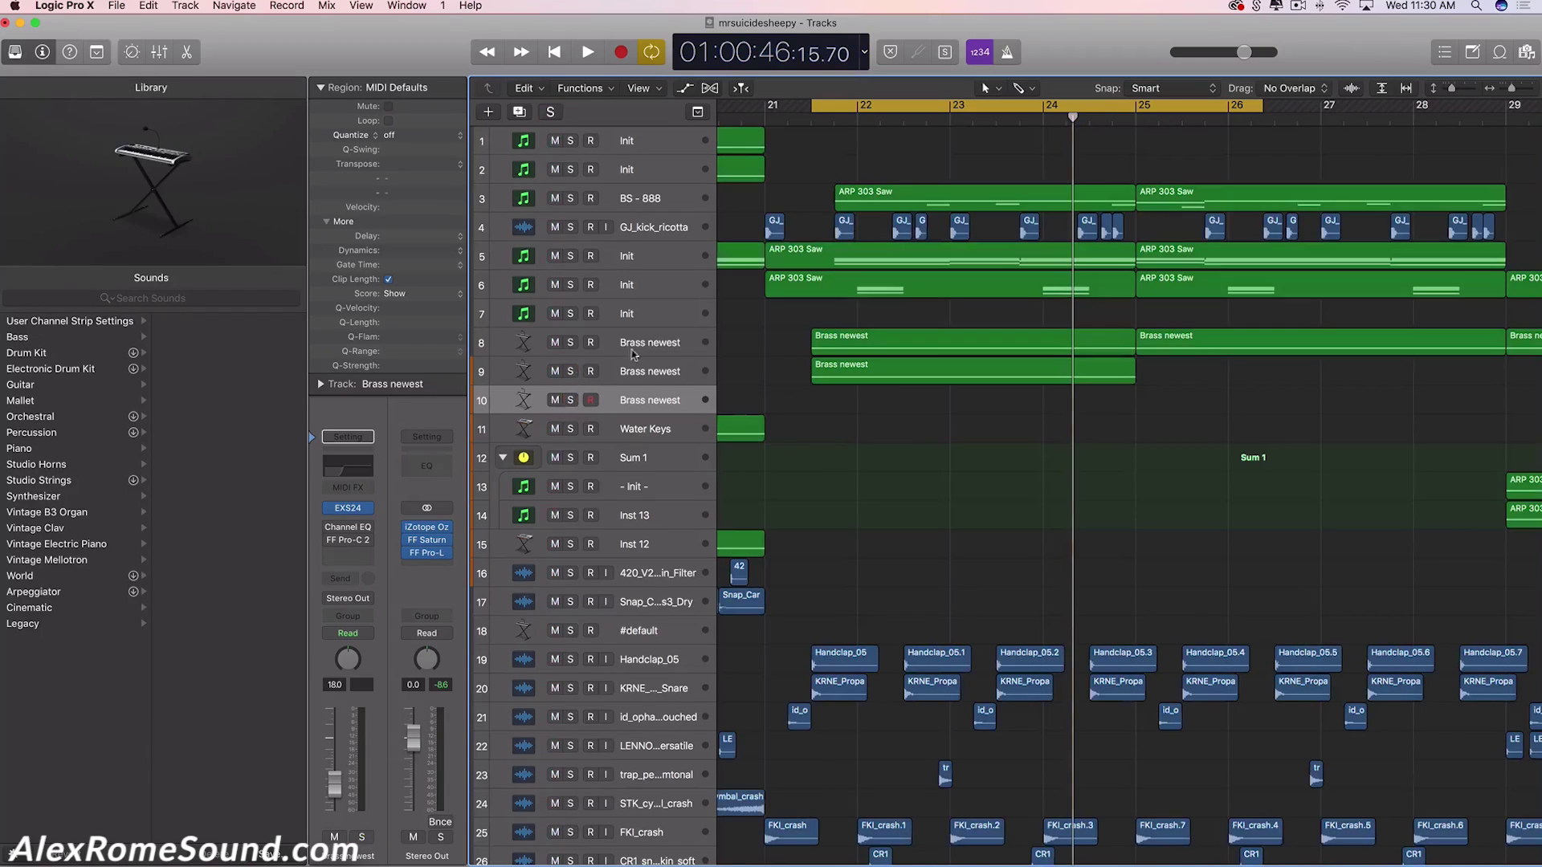
- Solo the BS - 888 track, set the cycle range from about bar 21.8 to bar 25.2, and play it back
{"action": "left_click", "coordinate": [622, 200]}
{"action": "key", "text": "s"}
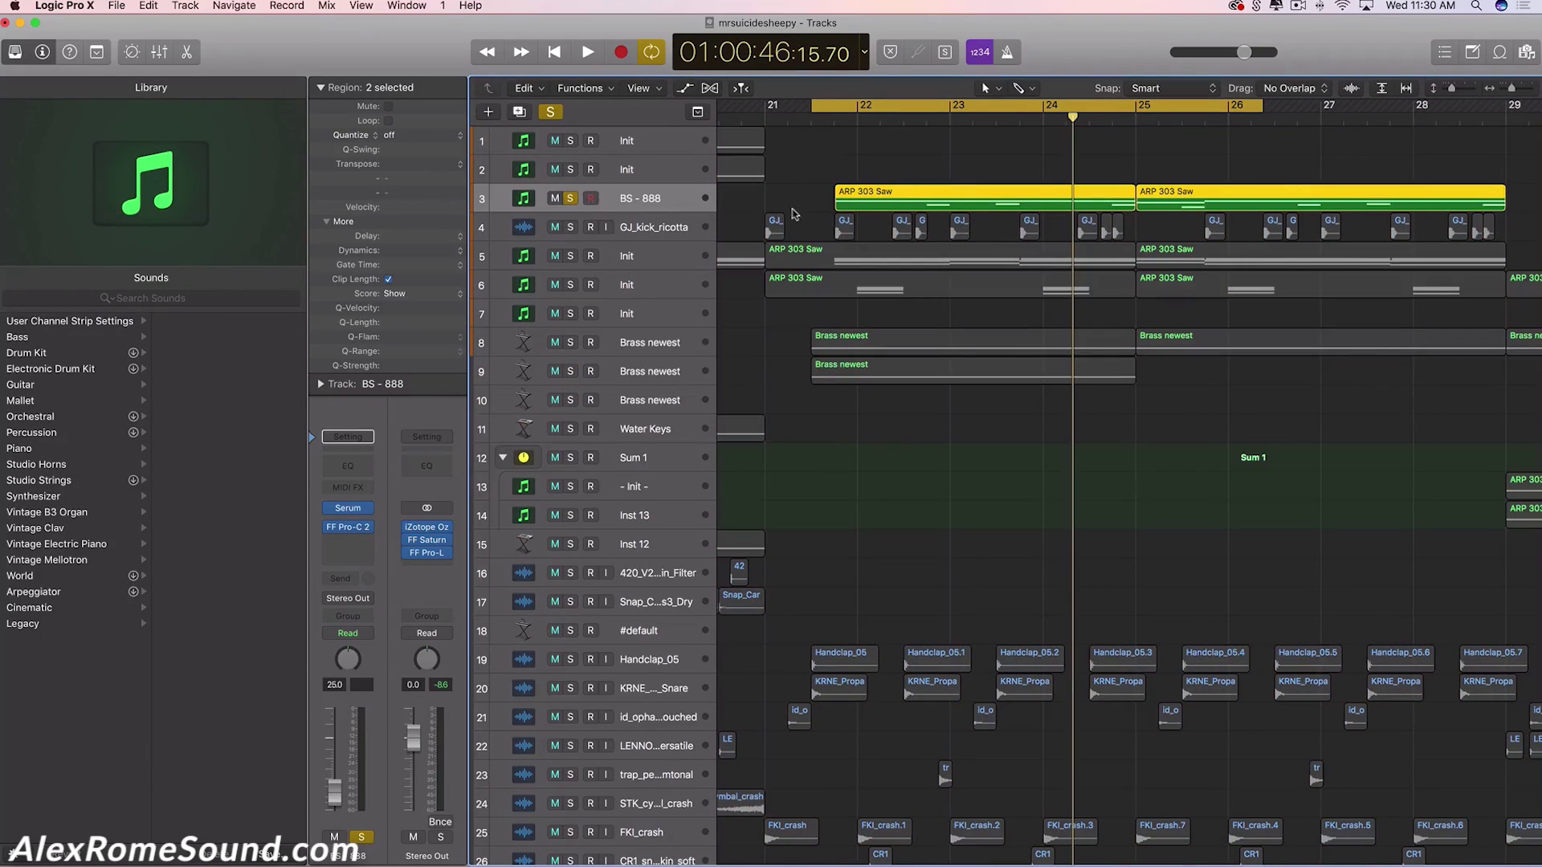
{"action": "left_click_drag", "start_coordinate": [835, 106], "coordinate": [1157, 106]}
{"action": "key", "text": "space"}
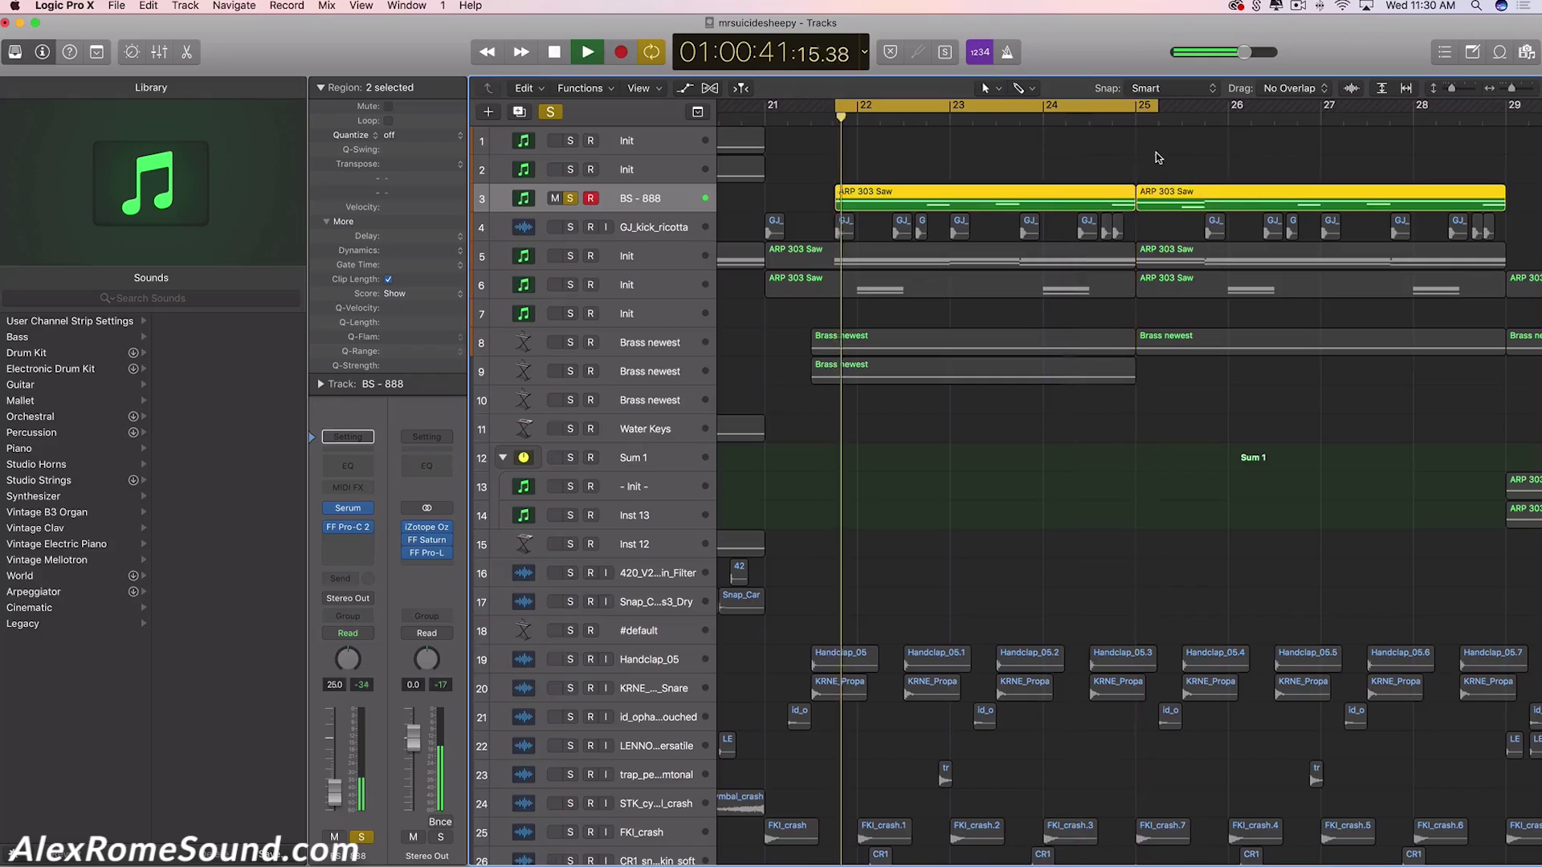
{"action": "left_click", "coordinate": [897, 164]}
{"action": "key", "text": "space"}
- Solo the middle Brass newest track alongside BS - 888 and examine its region's notes in the Piano Roll
{"action": "left_click", "coordinate": [911, 201]}
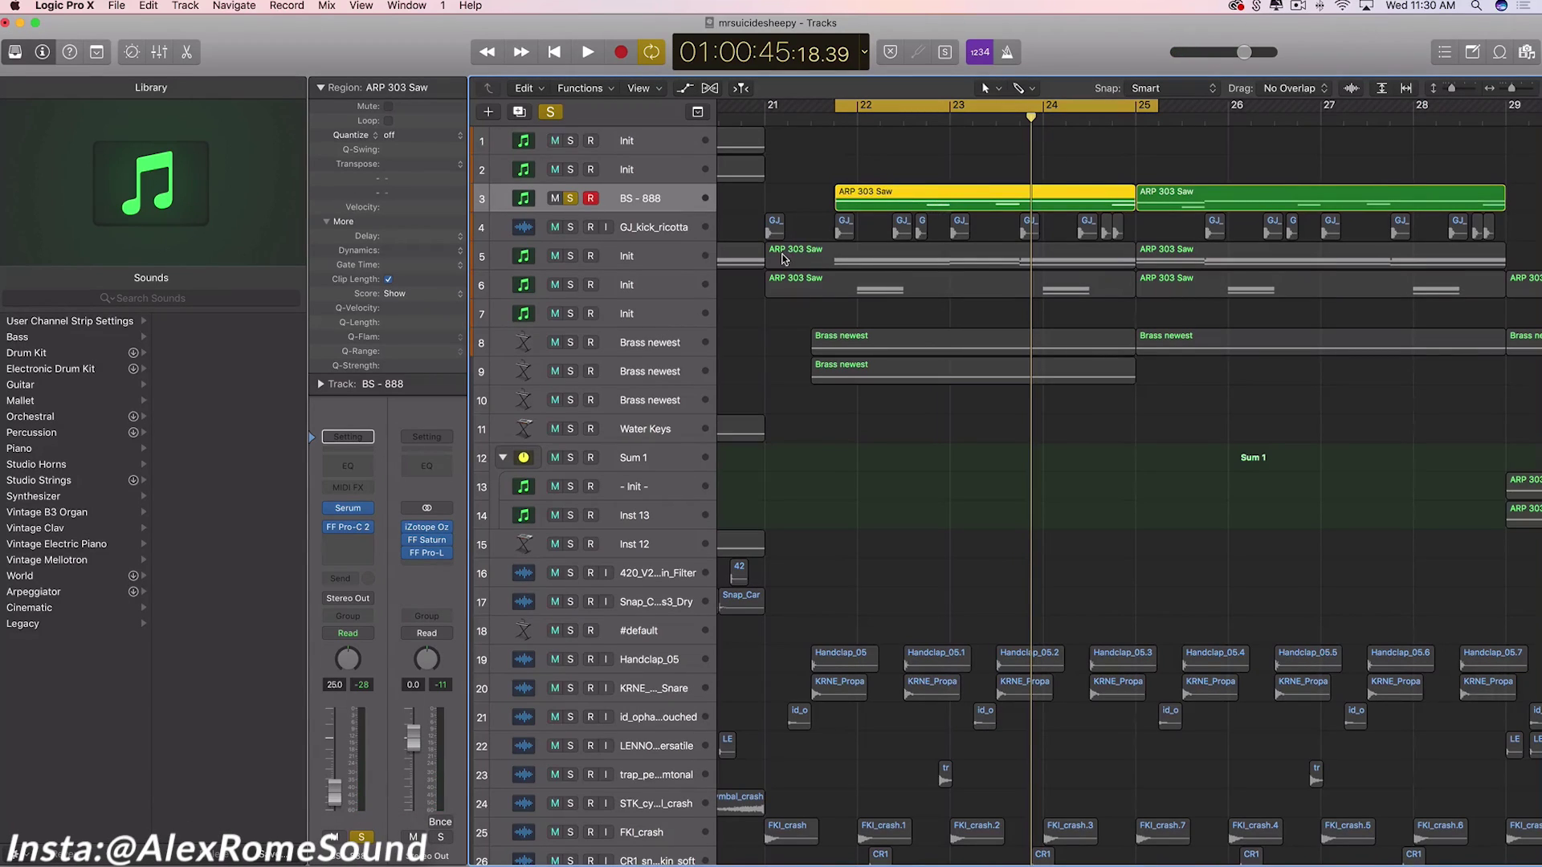
{"action": "left_click", "coordinate": [880, 373]}
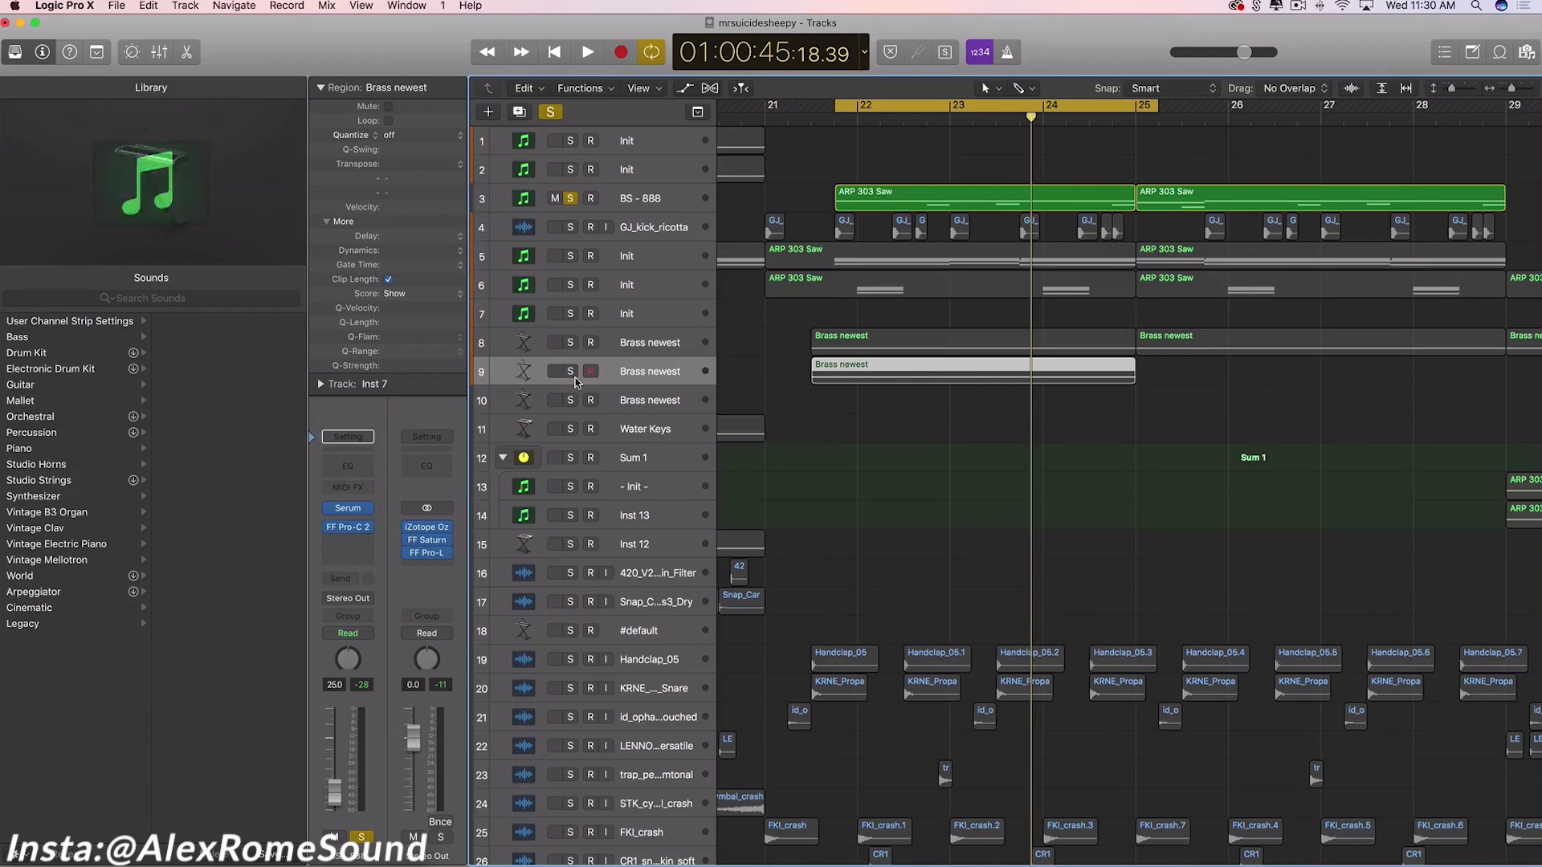
{"action": "left_click", "coordinate": [571, 372]}
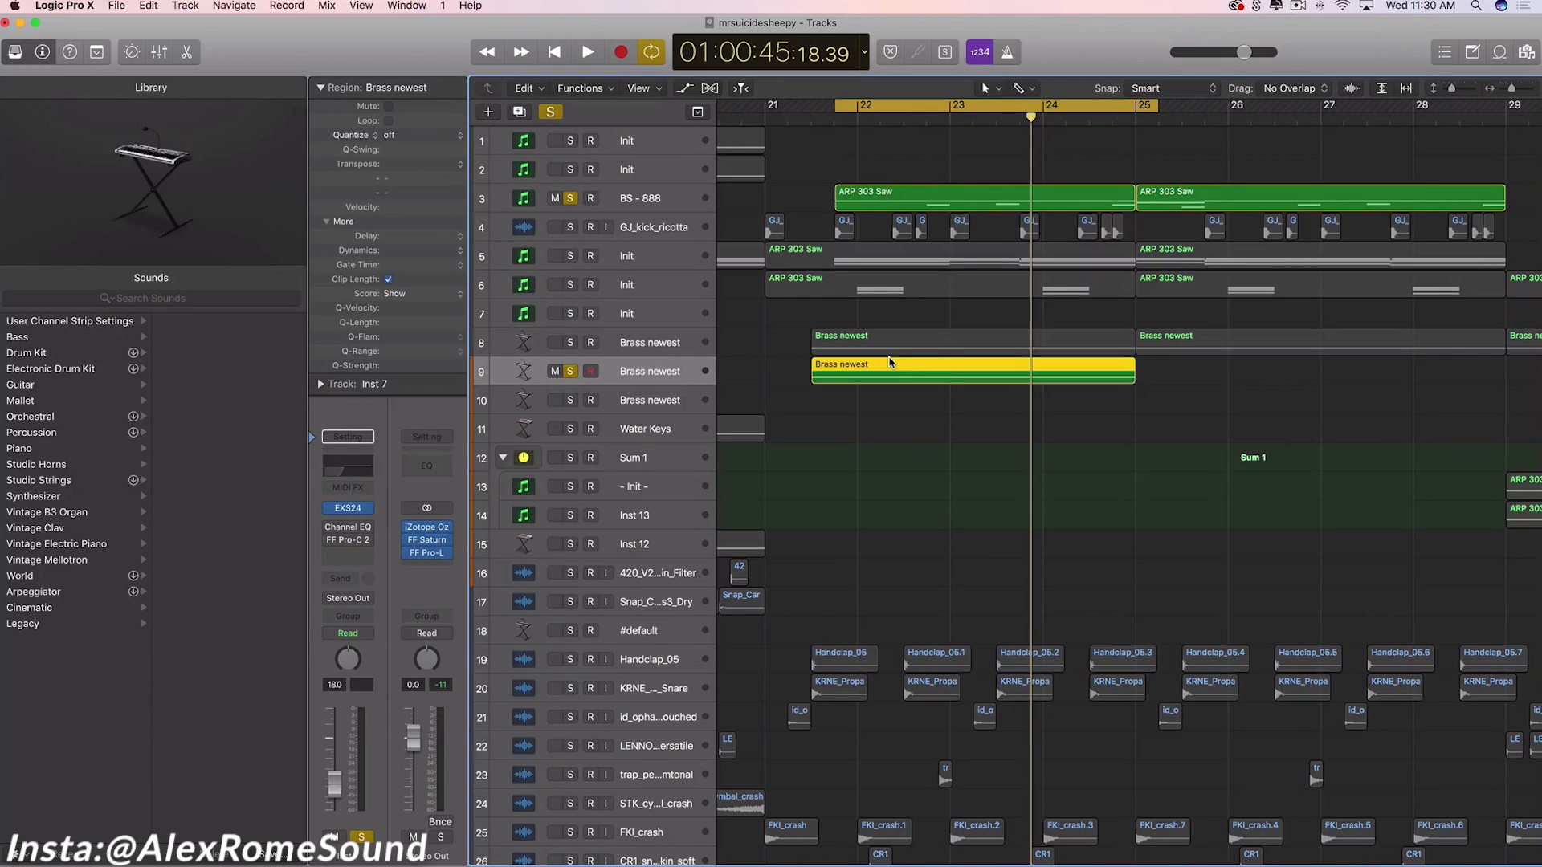
{"action": "double_click", "coordinate": [889, 363]}
{"action": "left_click_drag", "start_coordinate": [1192, 689], "coordinate": [1098, 529]}
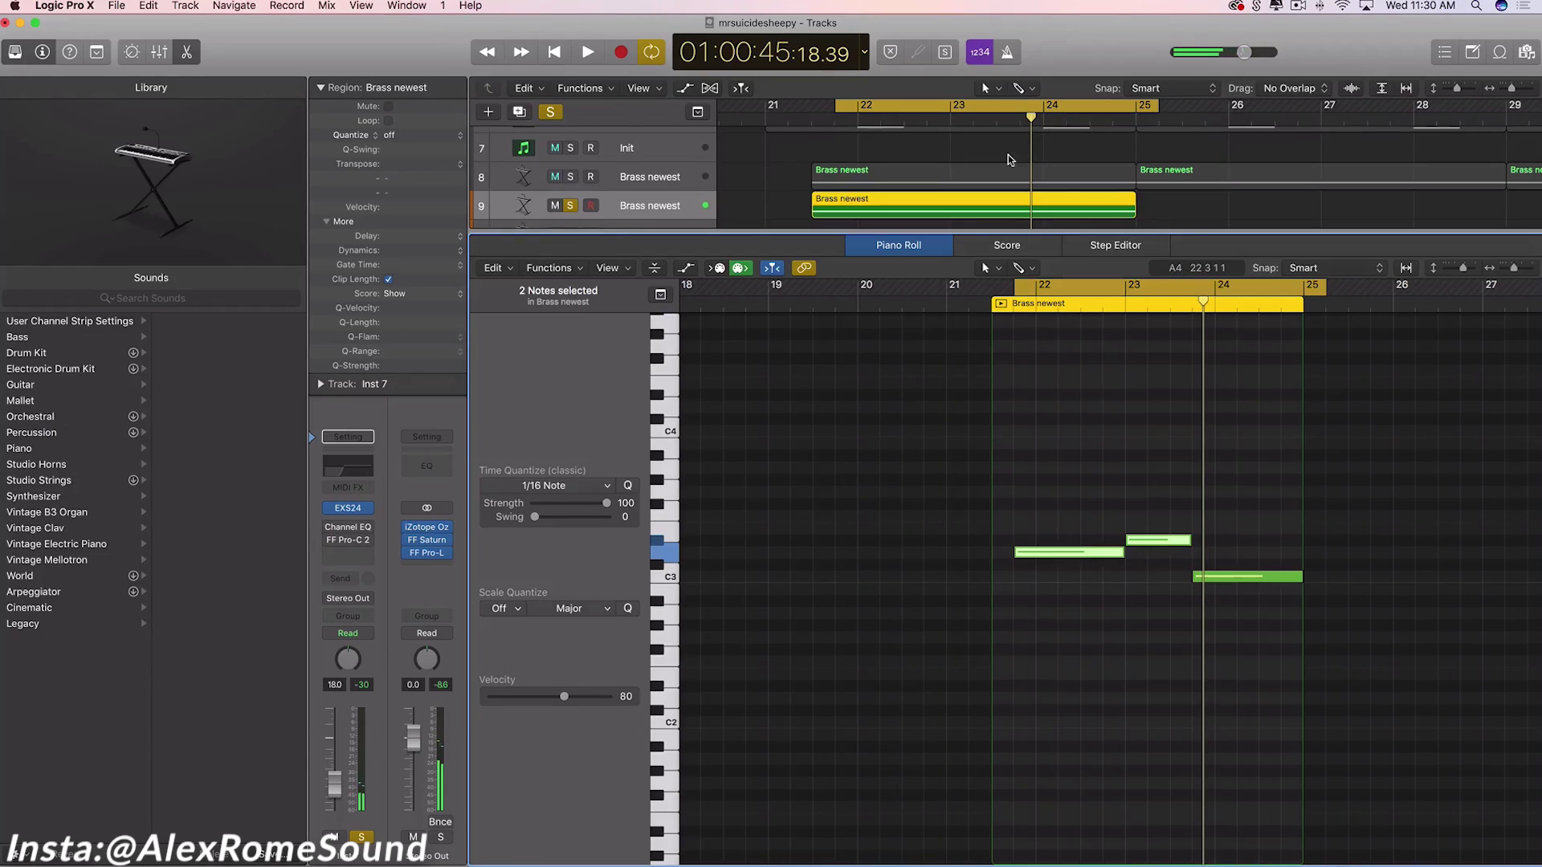
- Examine the notes of the first BS - 888 region in the Piano Roll and close the editor
{"action": "scroll", "coordinate": [1008, 155], "scroll_direction": "up", "scroll_amount": 5}
{"action": "left_click", "coordinate": [989, 170]}
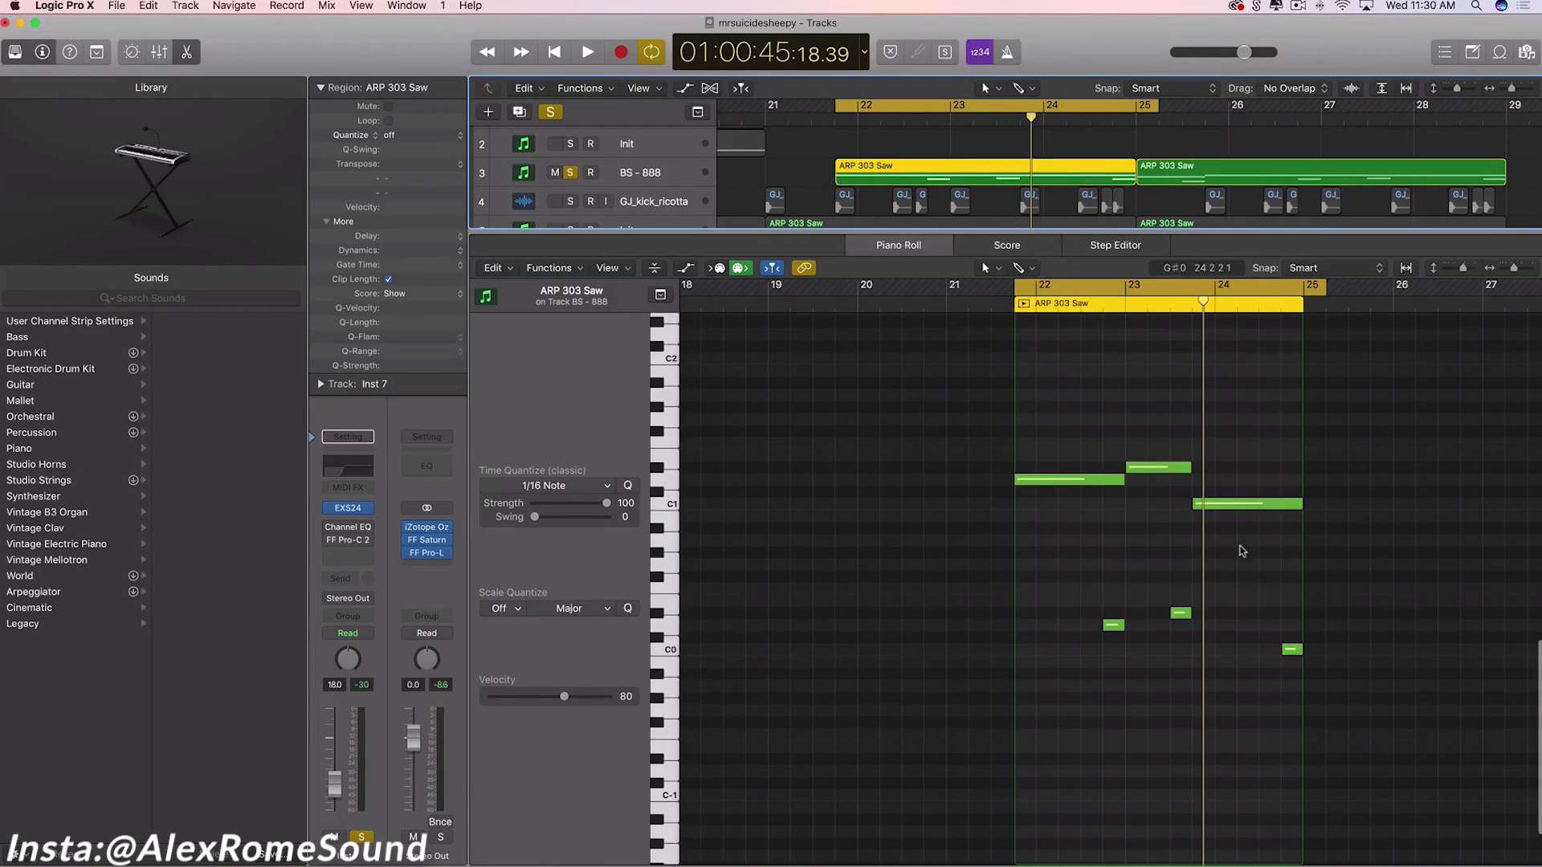
{"action": "left_click_drag", "start_coordinate": [1091, 582], "coordinate": [1298, 694]}
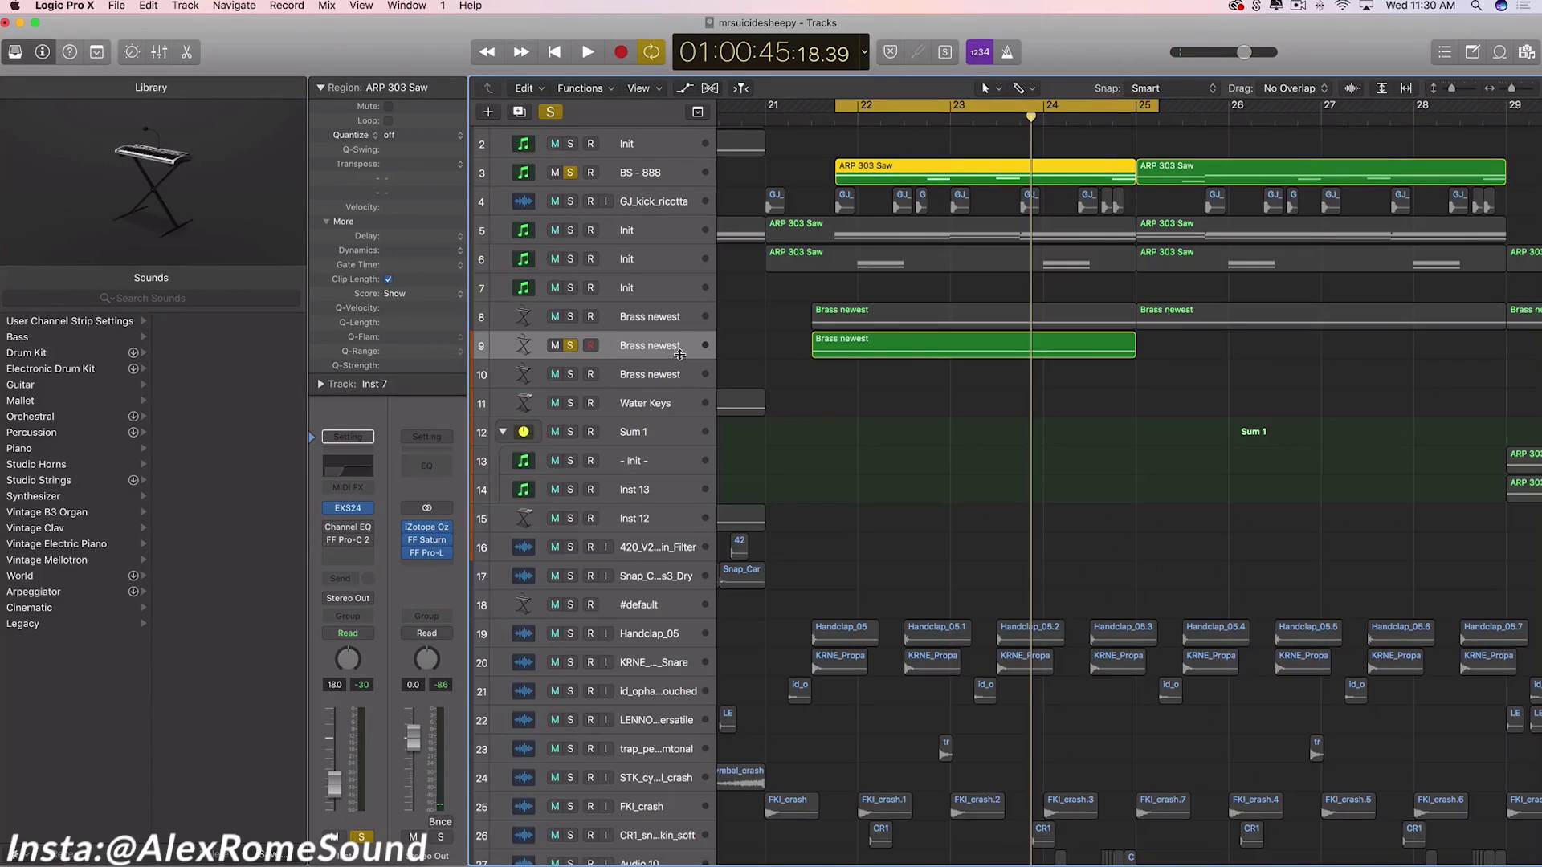
{"action": "key", "text": "e"}
- Enable the Channel EQ on the middle Brass newest track and play that track back without the bass
{"action": "left_click", "coordinate": [924, 344]}
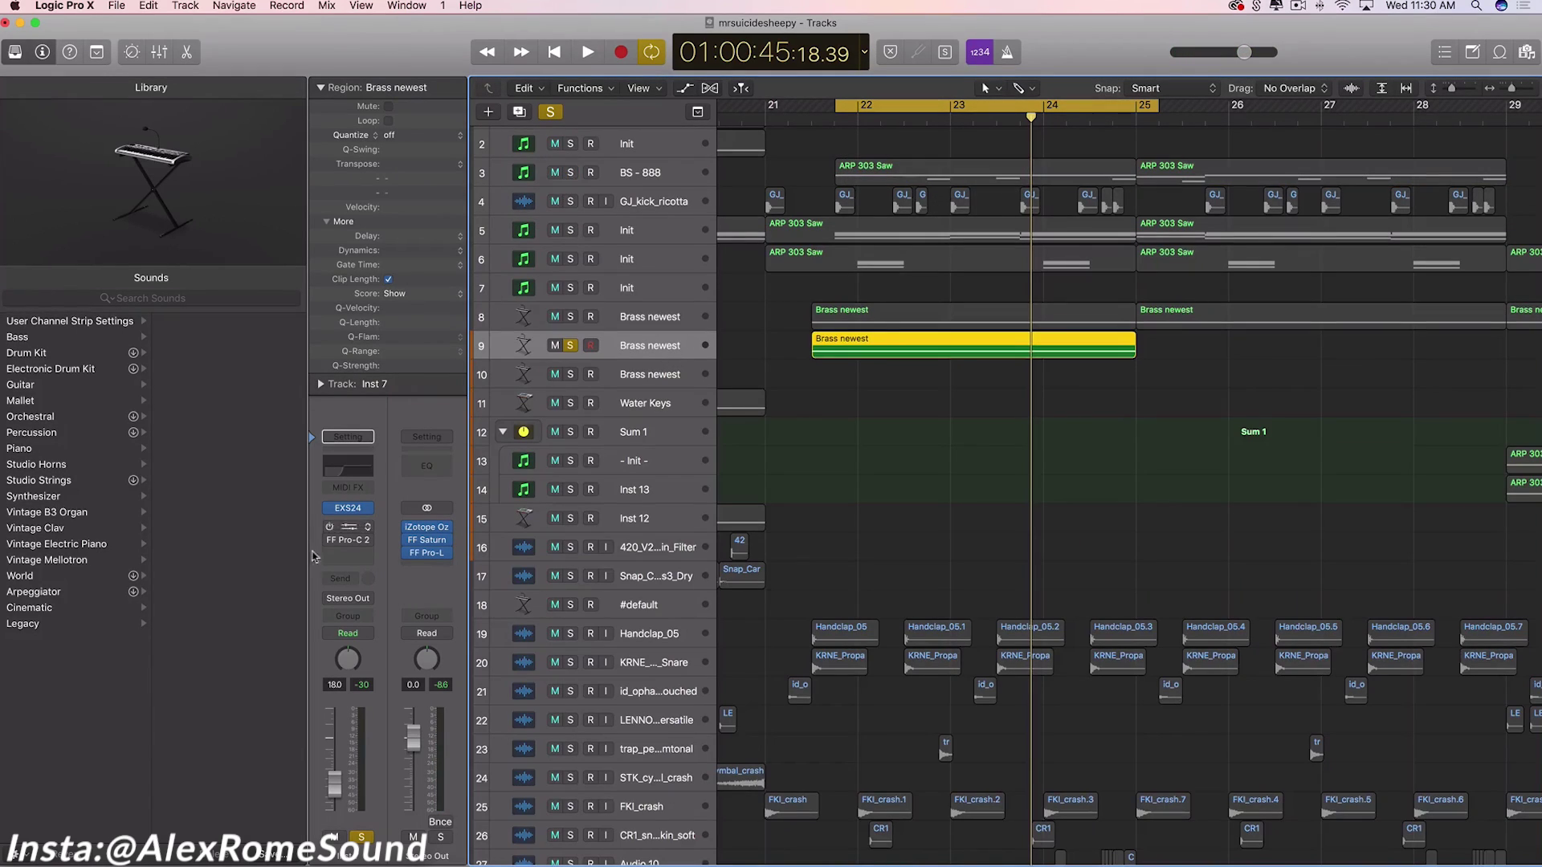
{"action": "left_click", "coordinate": [347, 526]}
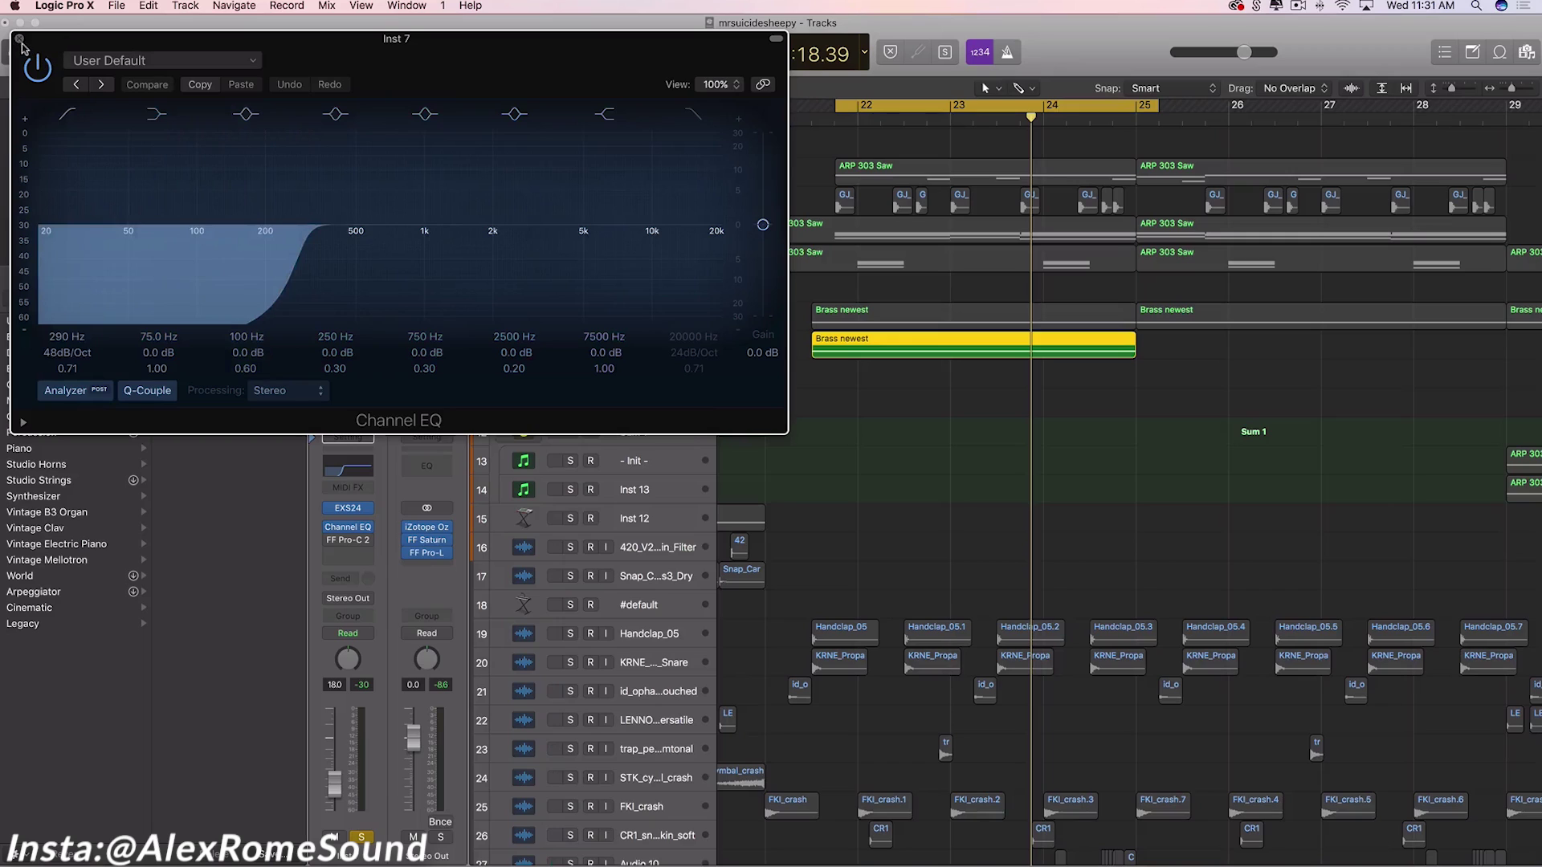
{"action": "left_click", "coordinate": [37, 56]}
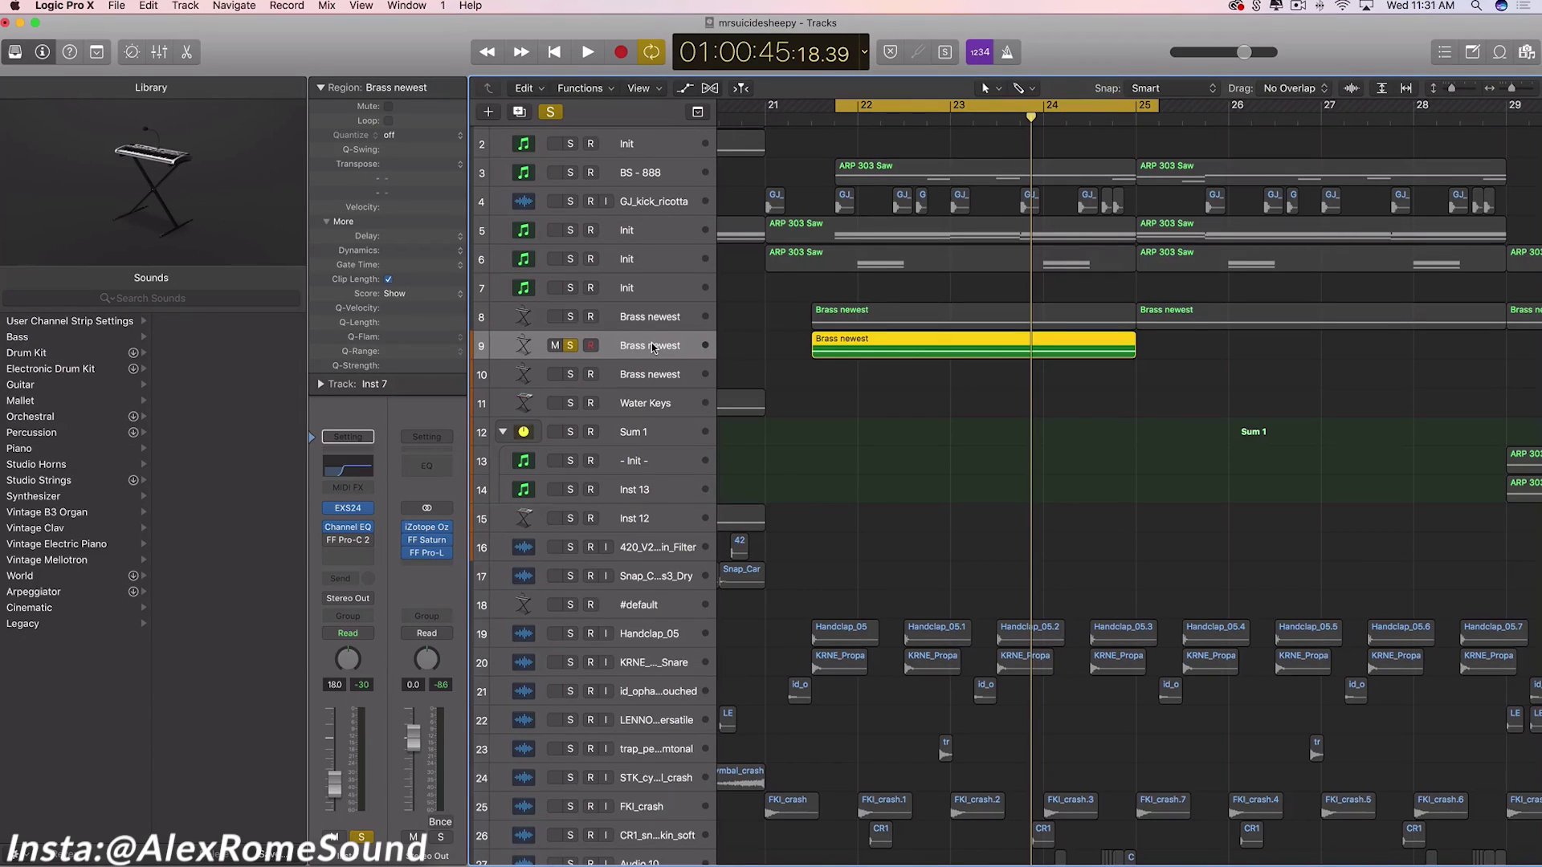
{"action": "key", "text": "space"}
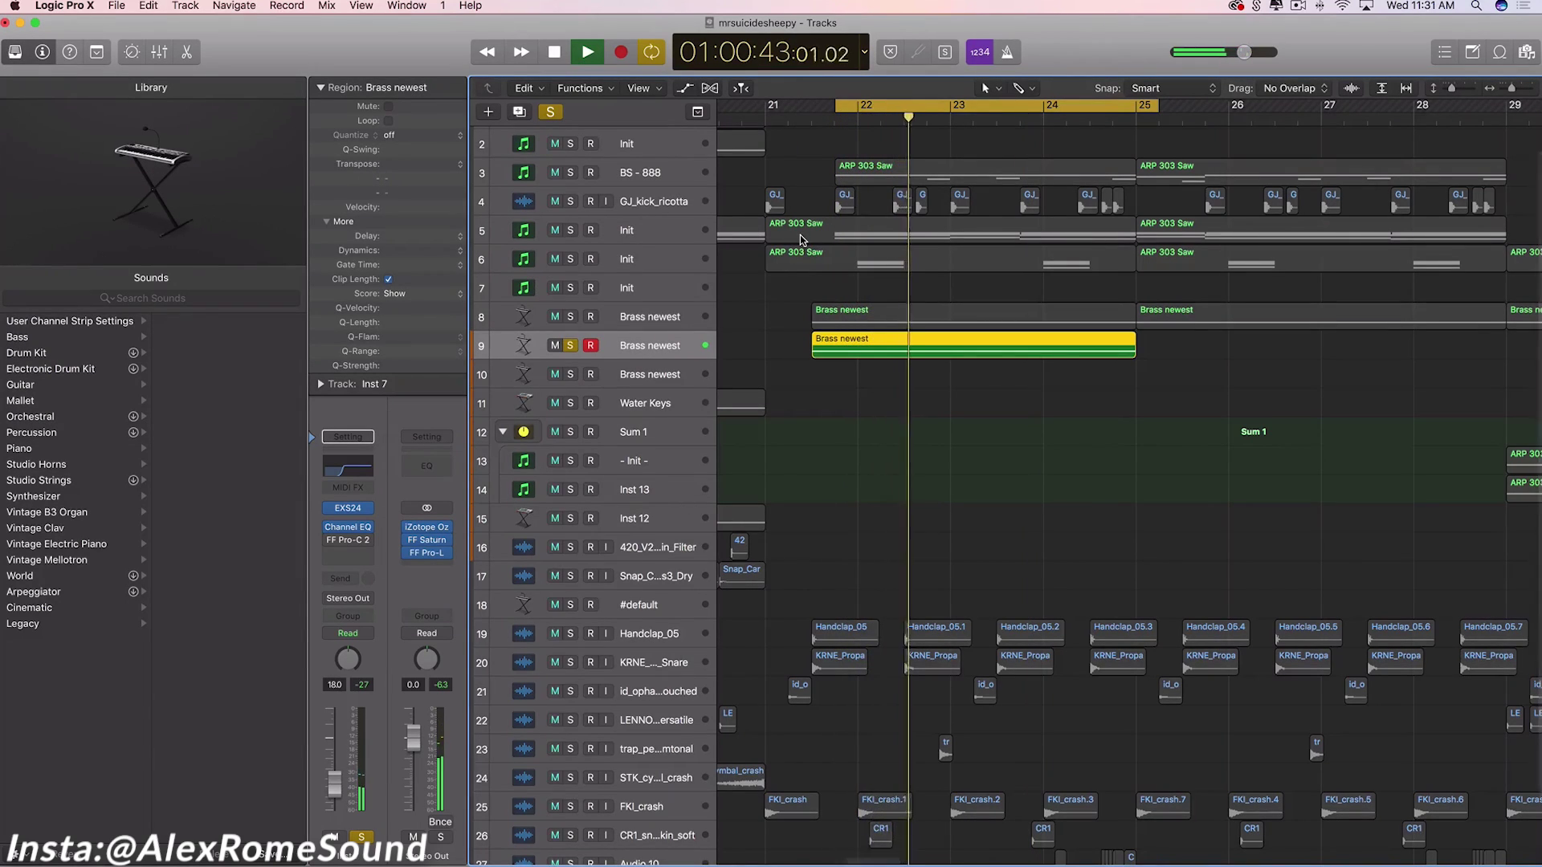
{"action": "key", "text": "space"}
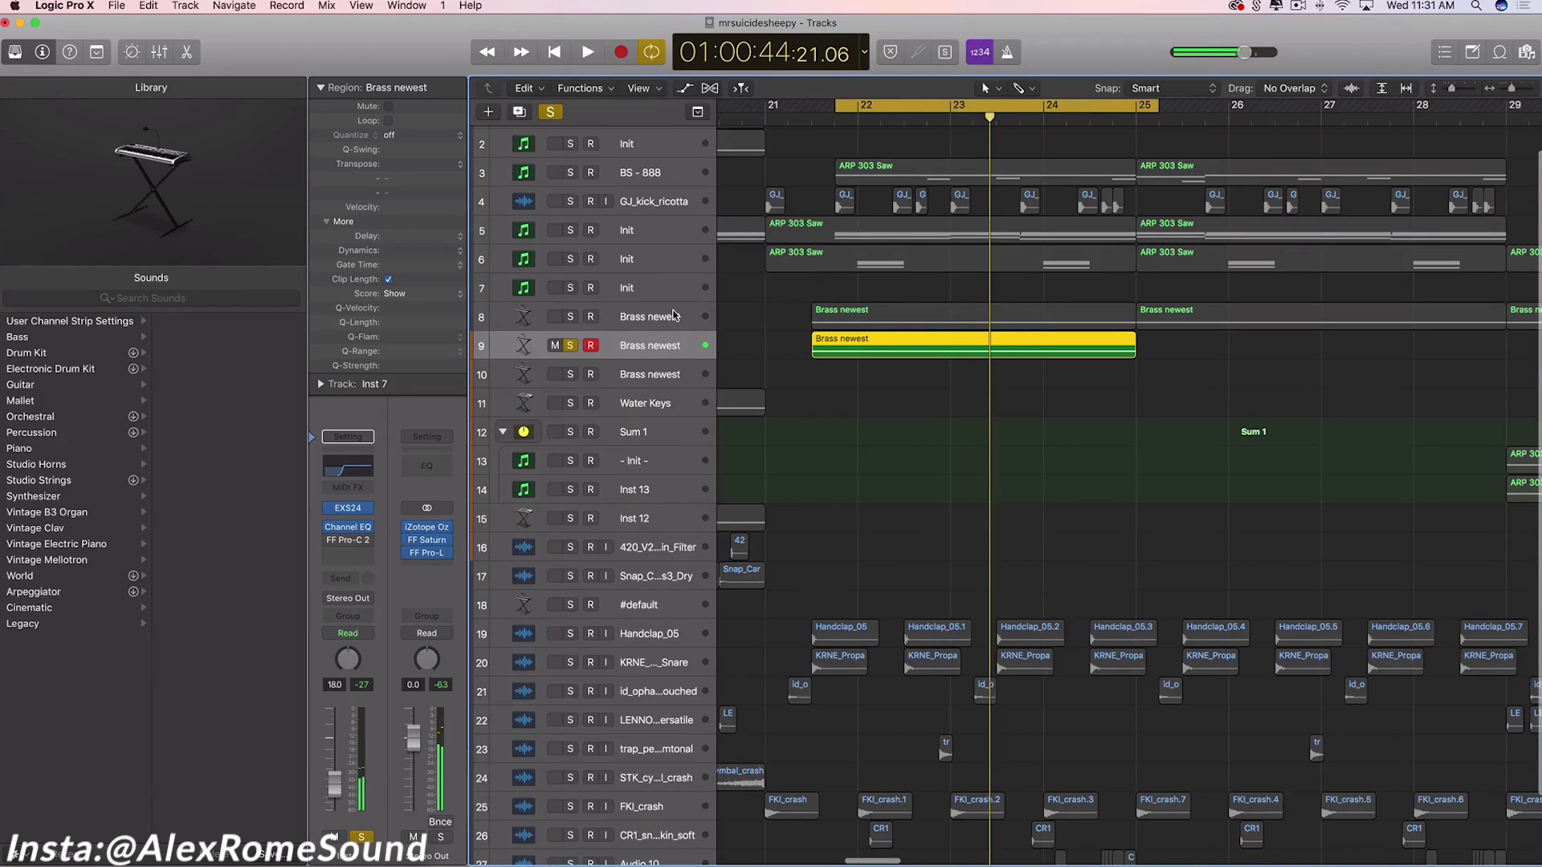
- Solo BS - 888 together with the middle Brass newest track and play the two layers back to compare how they blend
{"action": "left_click", "coordinate": [572, 175]}
{"action": "left_click", "coordinate": [675, 177]}
{"action": "left_click", "coordinate": [988, 182]}
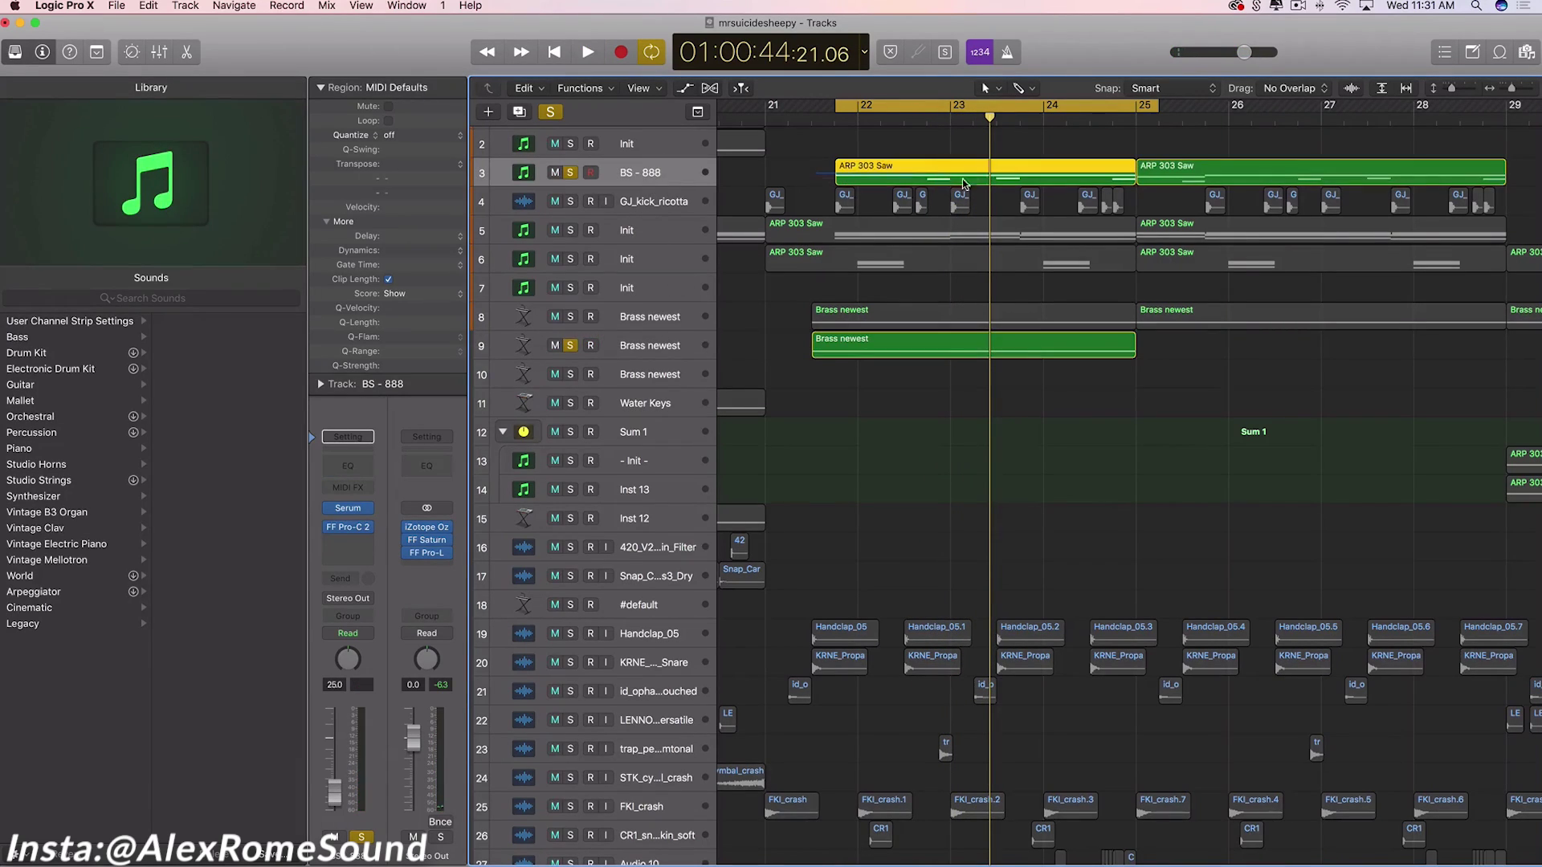
{"action": "key", "text": "space"}
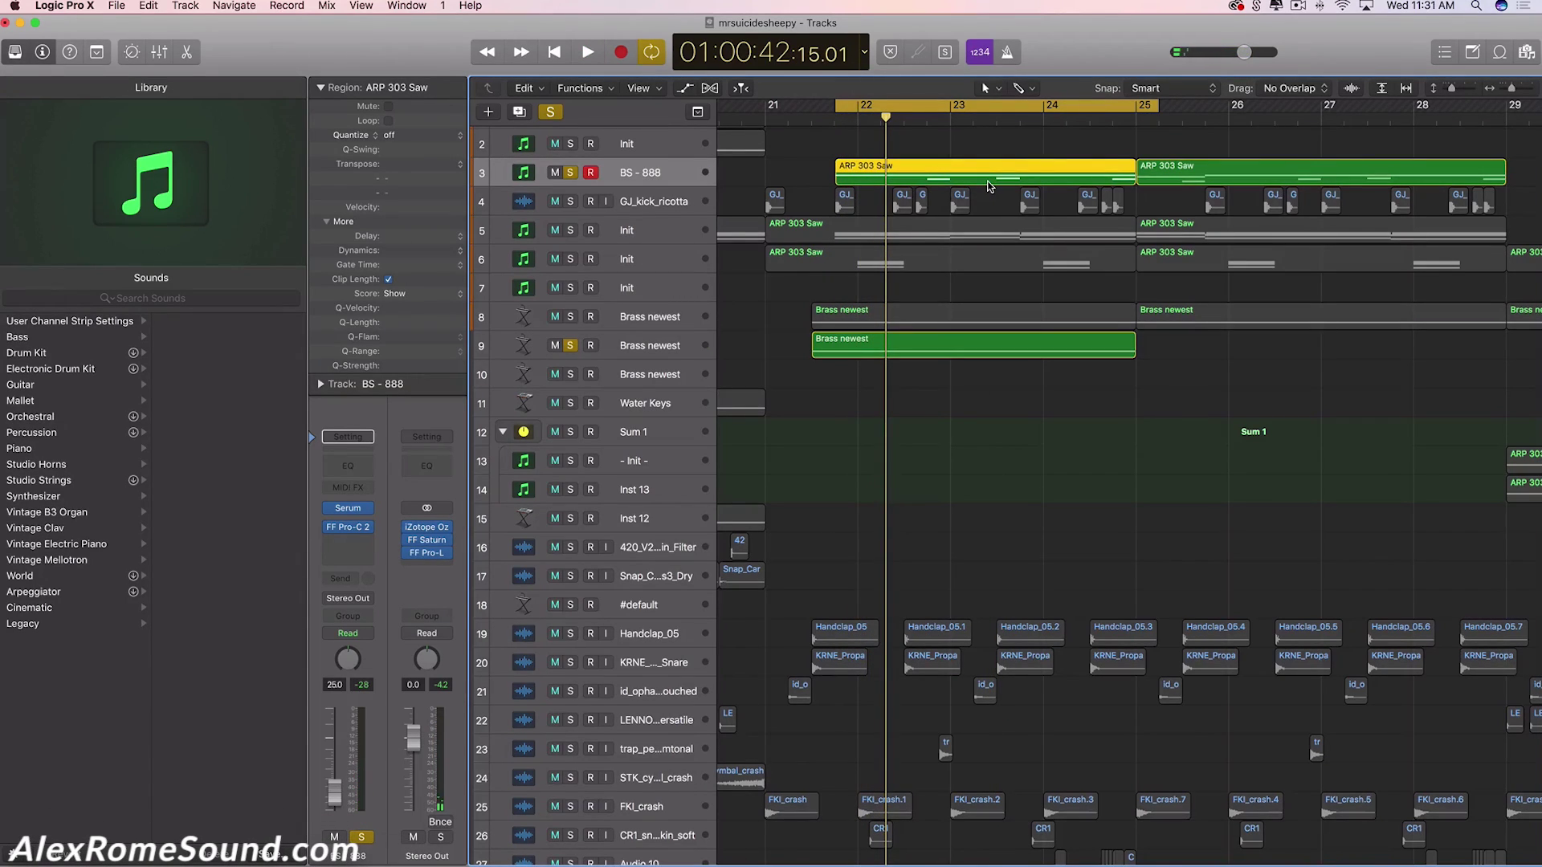
{"action": "left_click_drag", "start_coordinate": [1073, 405], "coordinate": [1091, 347]}
{"action": "left_click_drag", "start_coordinate": [802, 172], "coordinate": [1031, 172]}
{"action": "left_click_drag", "start_coordinate": [829, 143], "coordinate": [1042, 169]}
{"action": "left_click_drag", "start_coordinate": [776, 353], "coordinate": [1009, 349]}
{"action": "left_click_drag", "start_coordinate": [995, 406], "coordinate": [983, 353]}
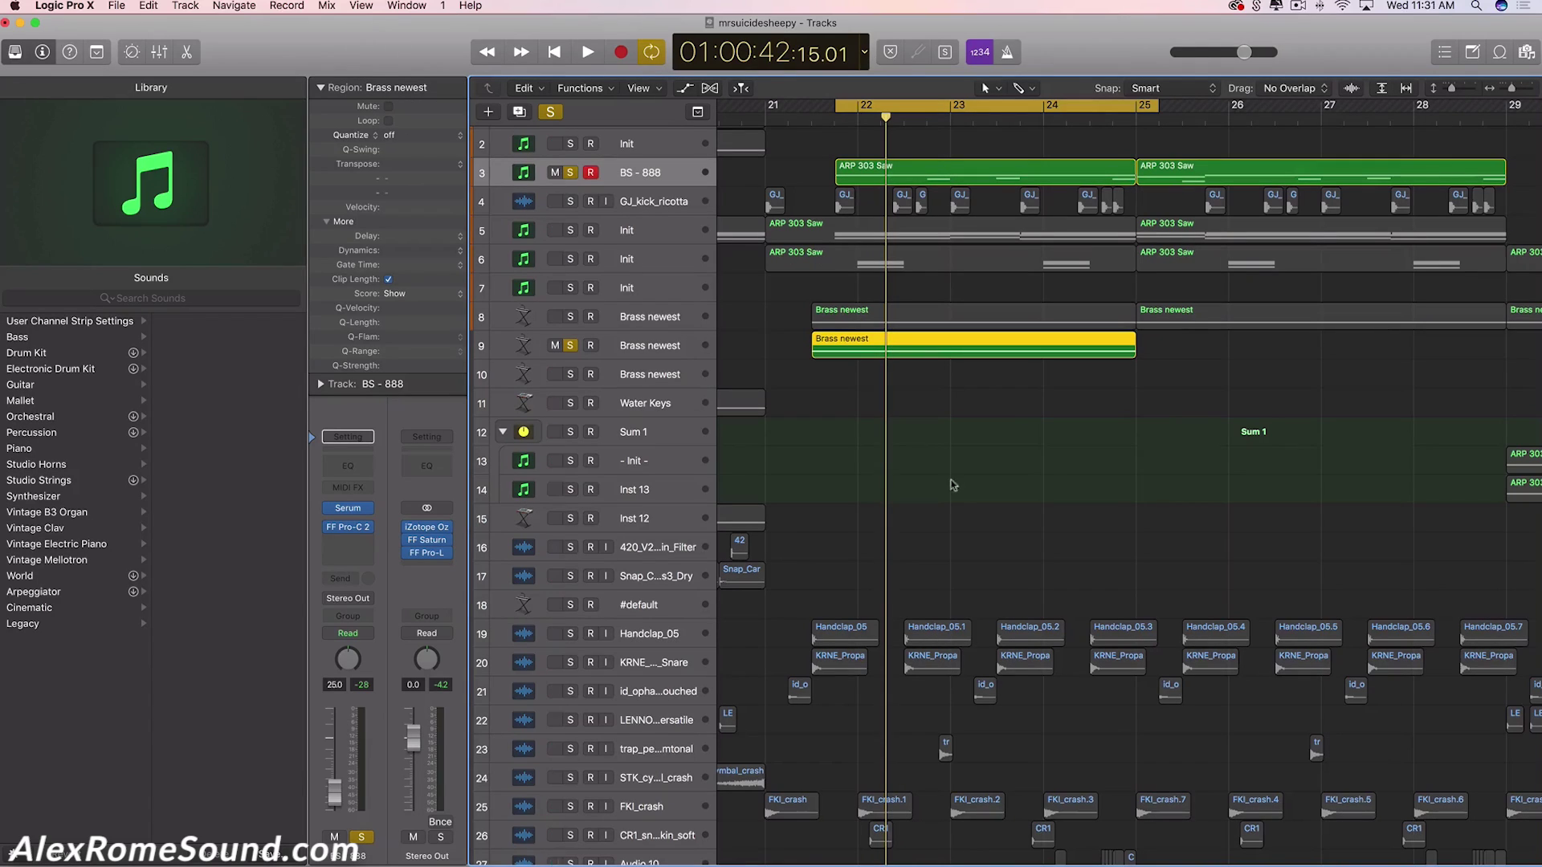
{"action": "key", "text": "space"}
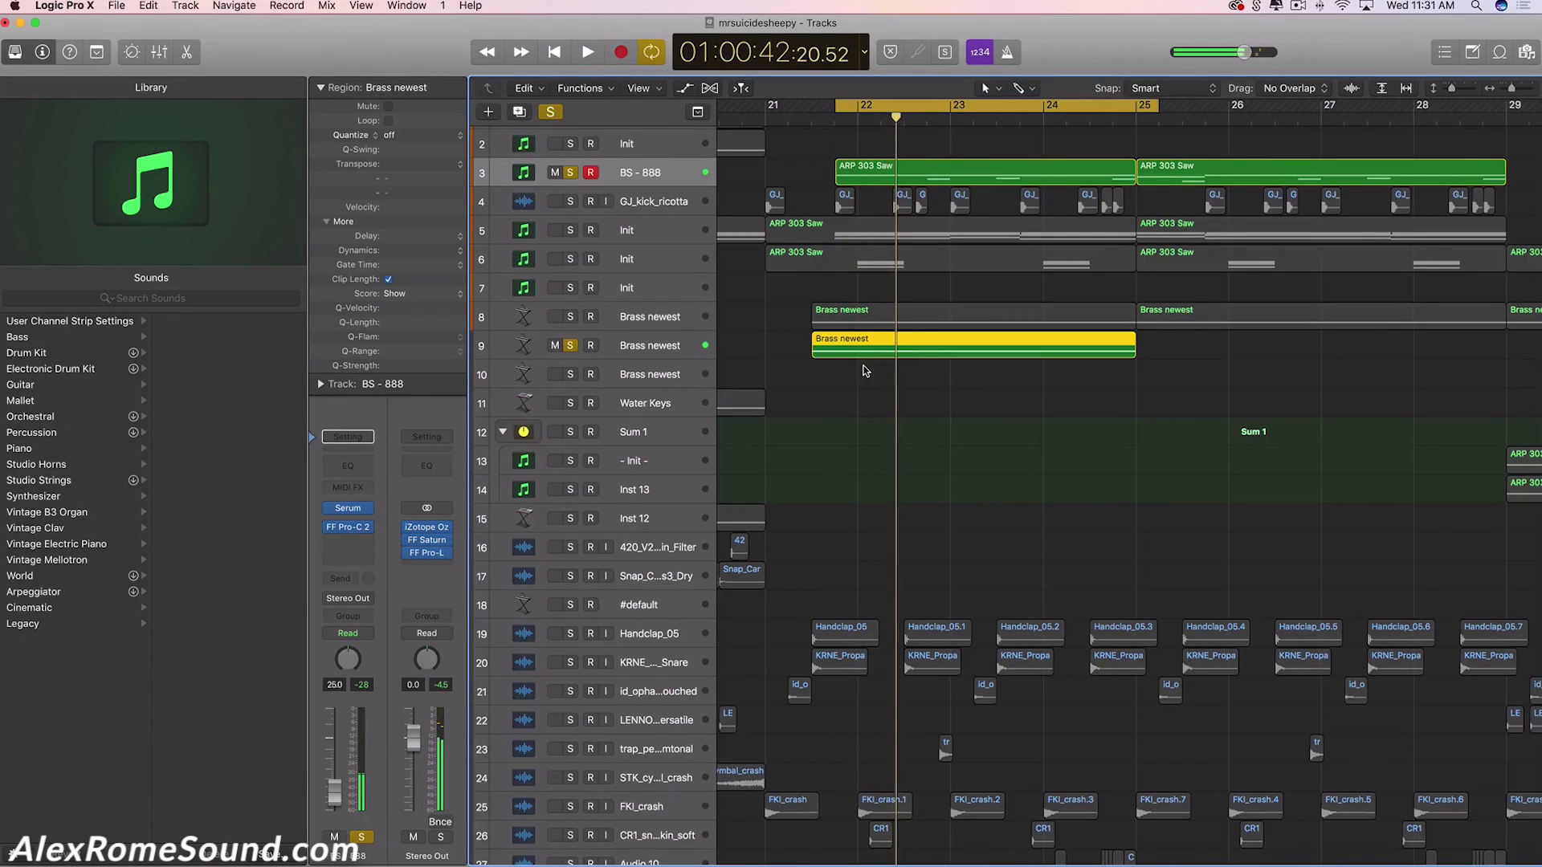
- Unsolo BS - 888 and the middle Brass newest track, and mute that brass track
{"action": "left_click", "coordinate": [570, 345]}
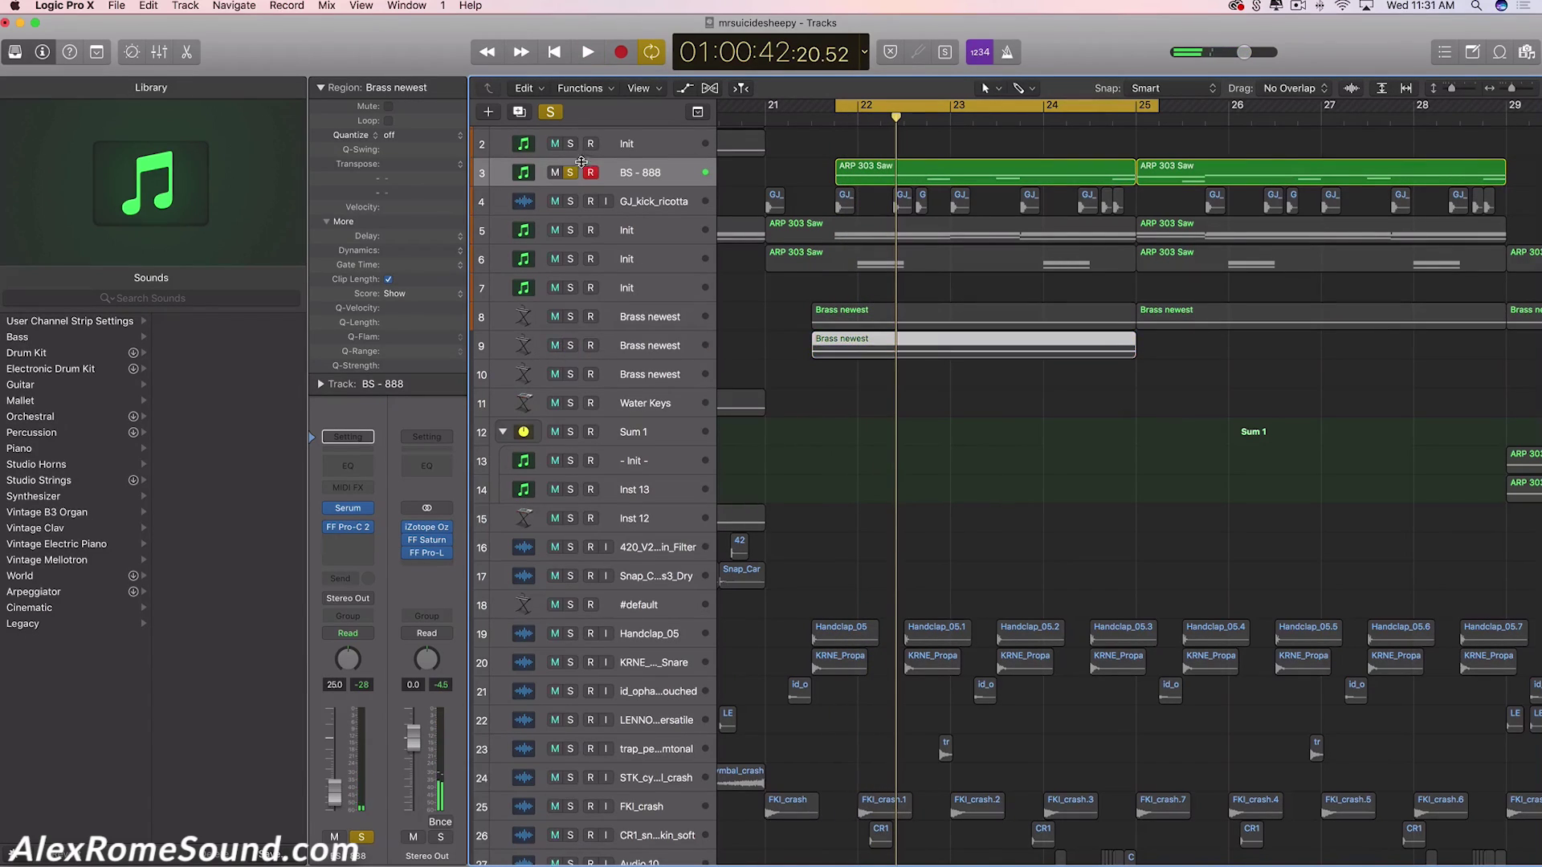
{"action": "left_click", "coordinate": [571, 174]}
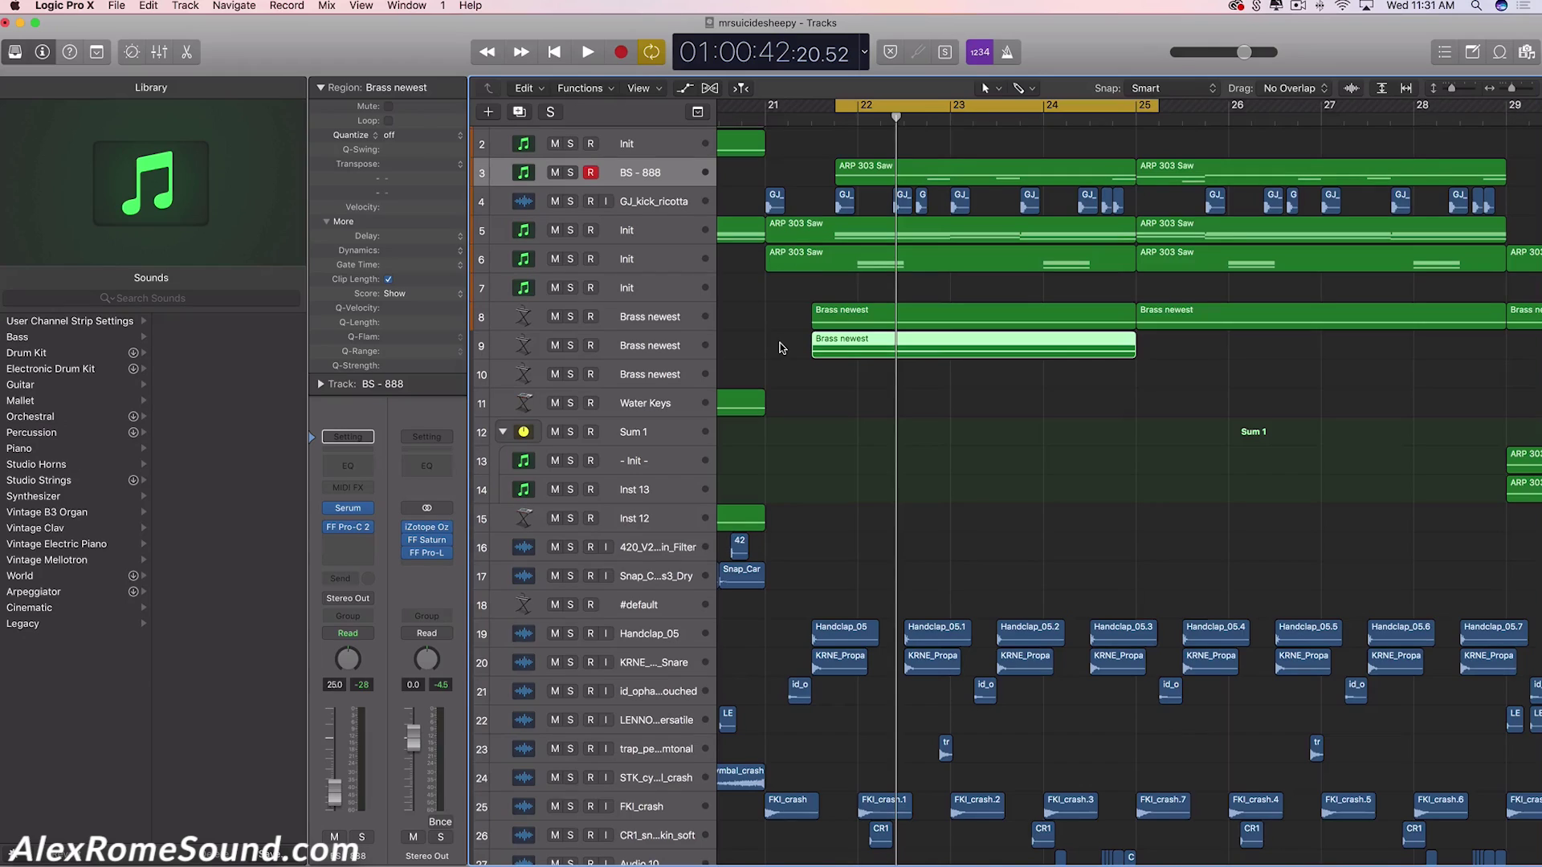
{"action": "scroll", "coordinate": [990, 261], "scroll_direction": "down", "scroll_amount": 5}
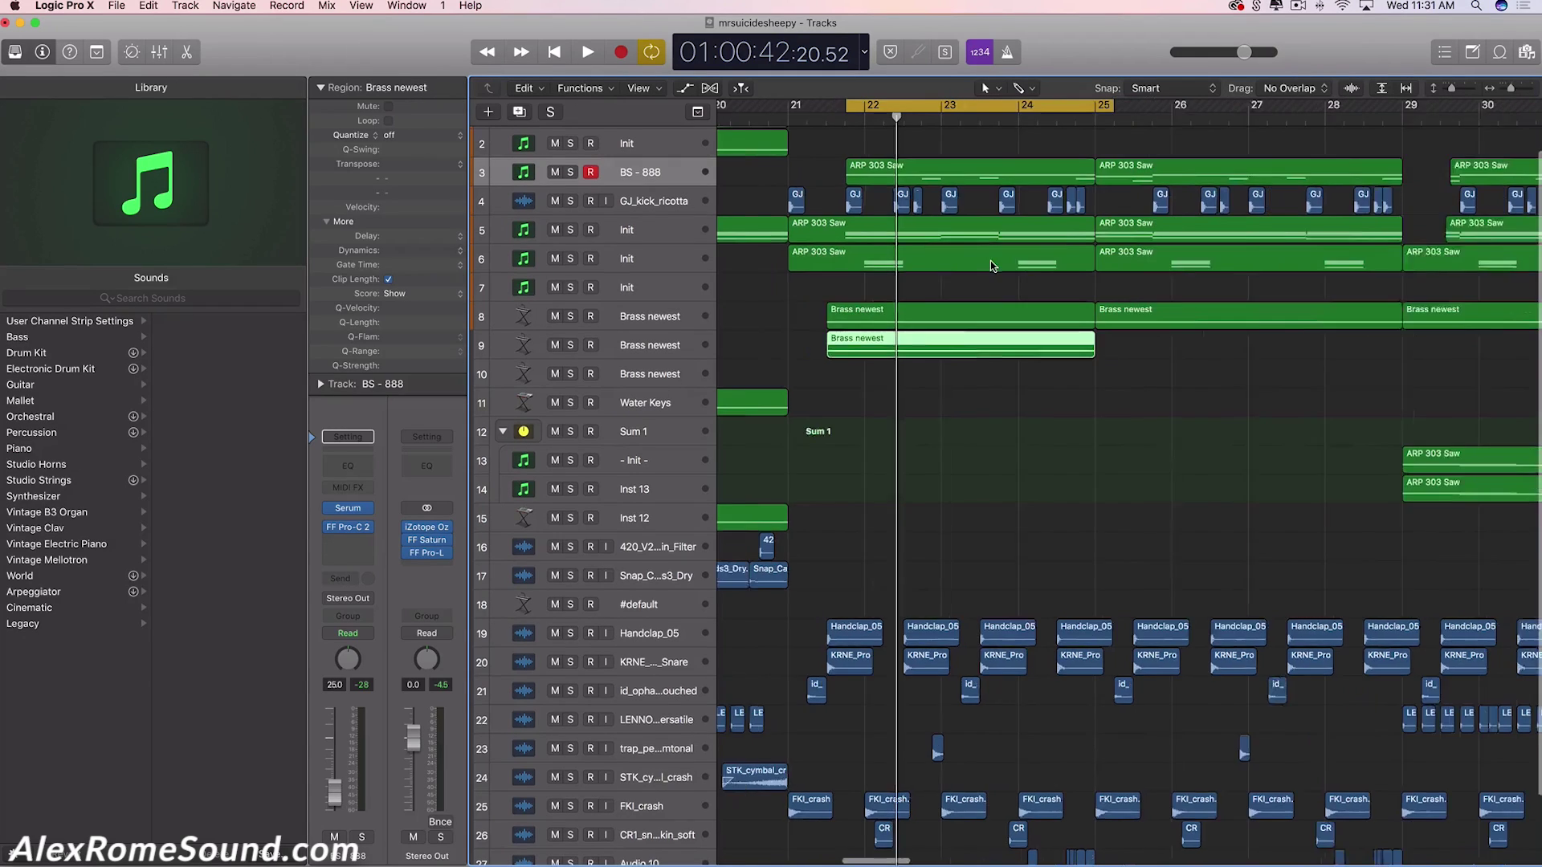
{"action": "left_click", "coordinate": [765, 356]}
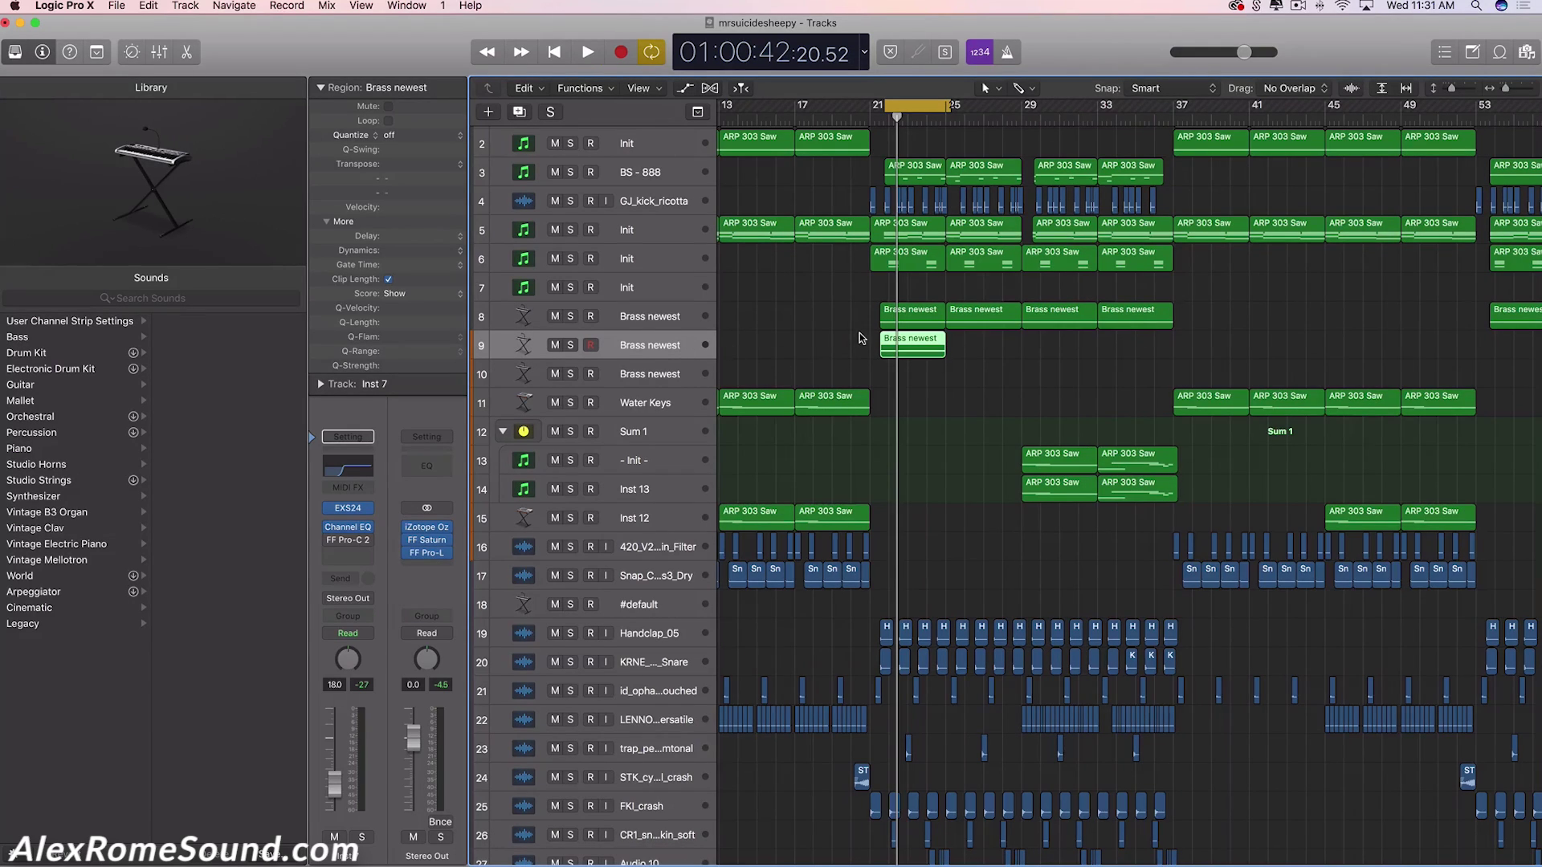
{"action": "key", "text": "ctrl+m"}
{"action": "key", "text": "super+Right"}
{"action": "key", "text": "super+Right"}
{"action": "key", "text": "super+Right"}
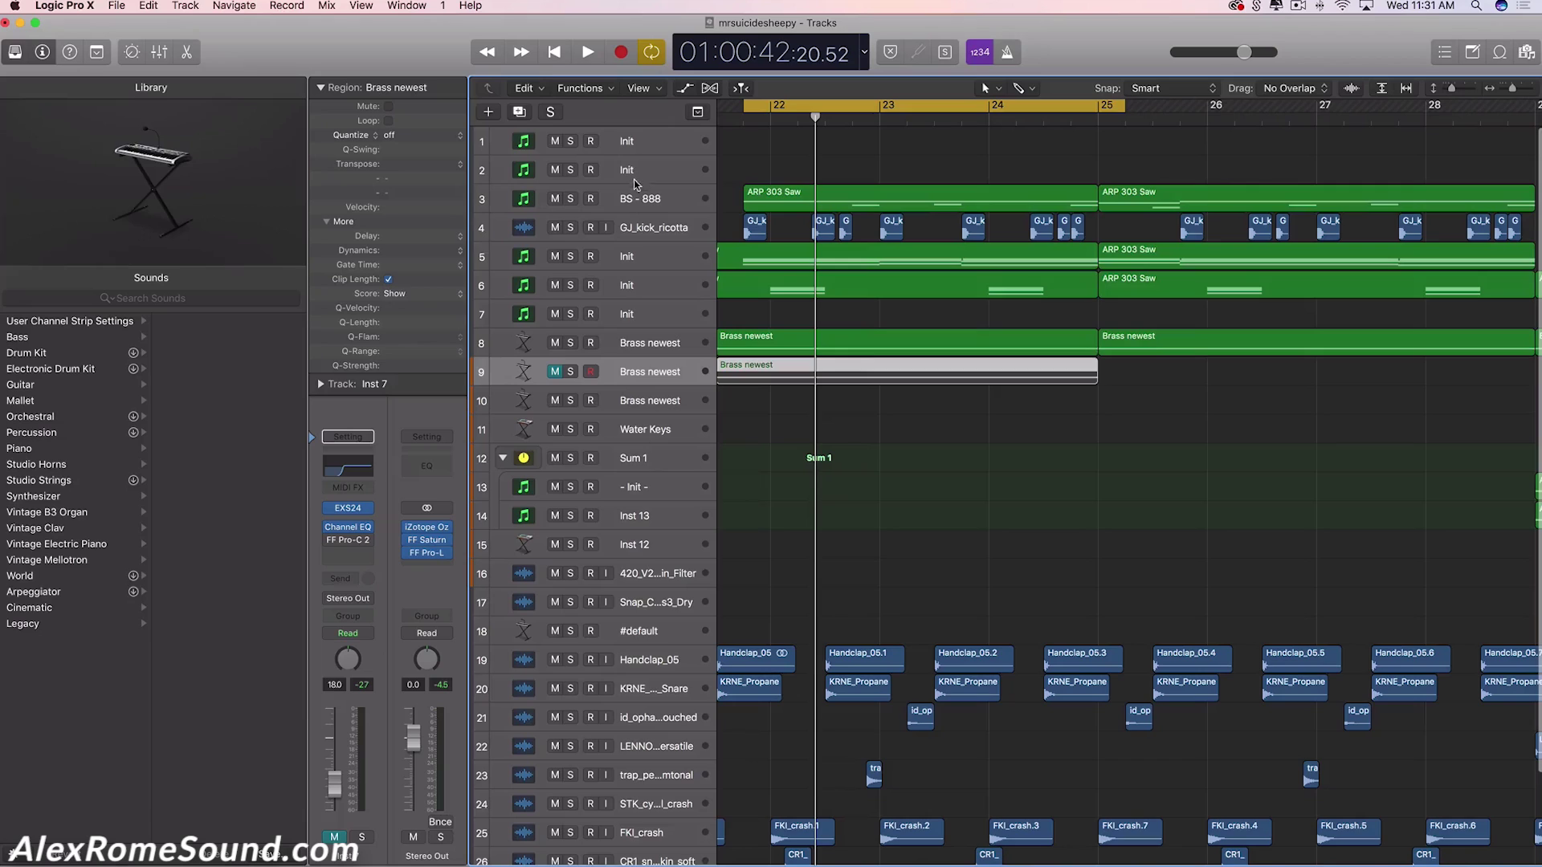
- Solo BS - 888, play it back, and extend the cycle range to just before bar 28
{"action": "left_click", "coordinate": [632, 193]}
{"action": "left_click", "coordinate": [571, 199]}
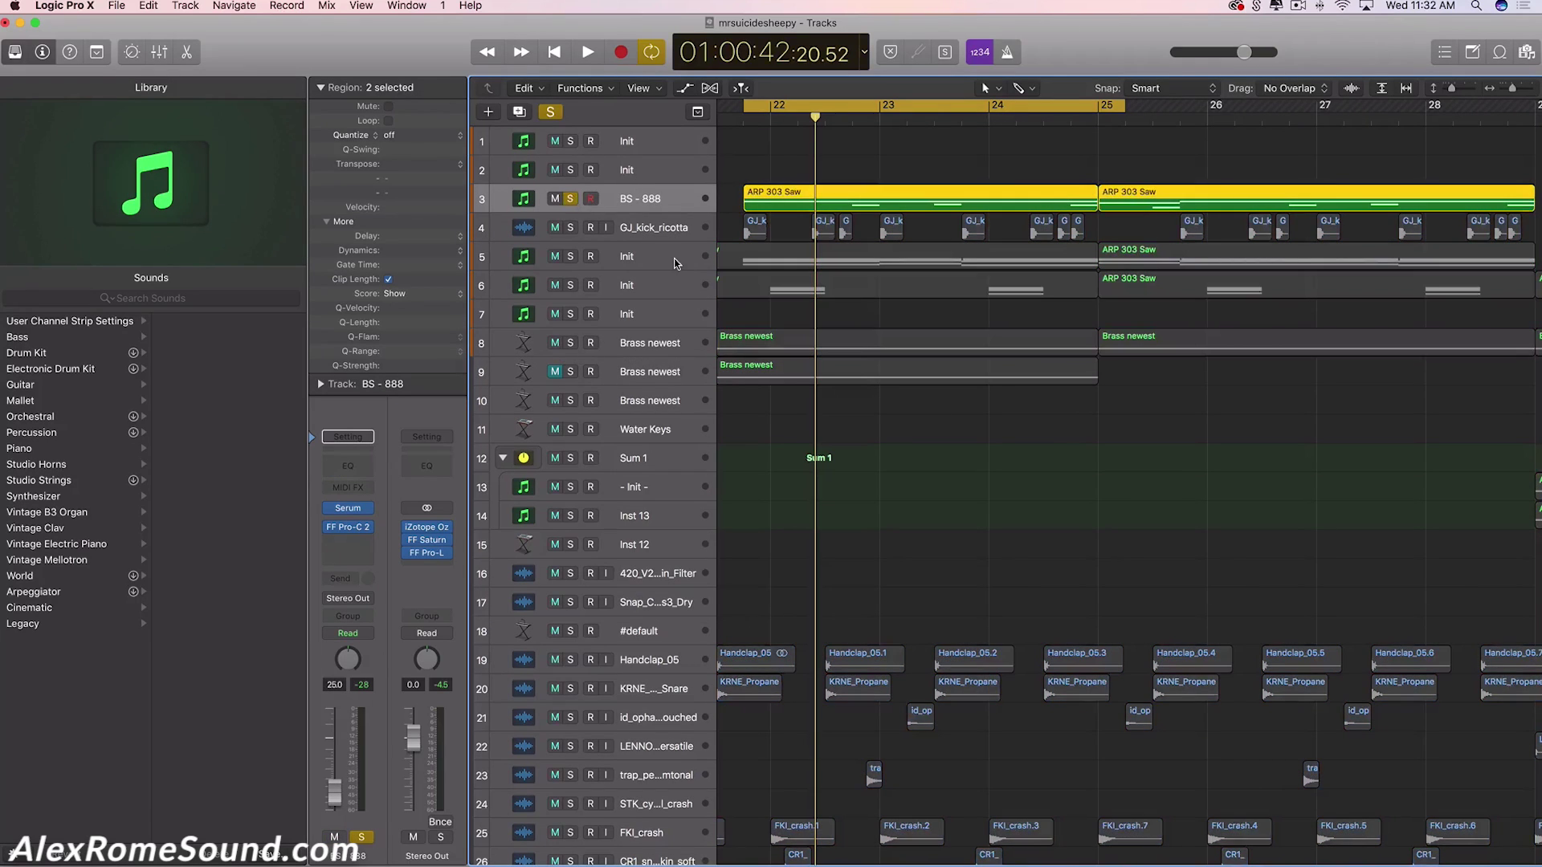
{"action": "key", "text": "space"}
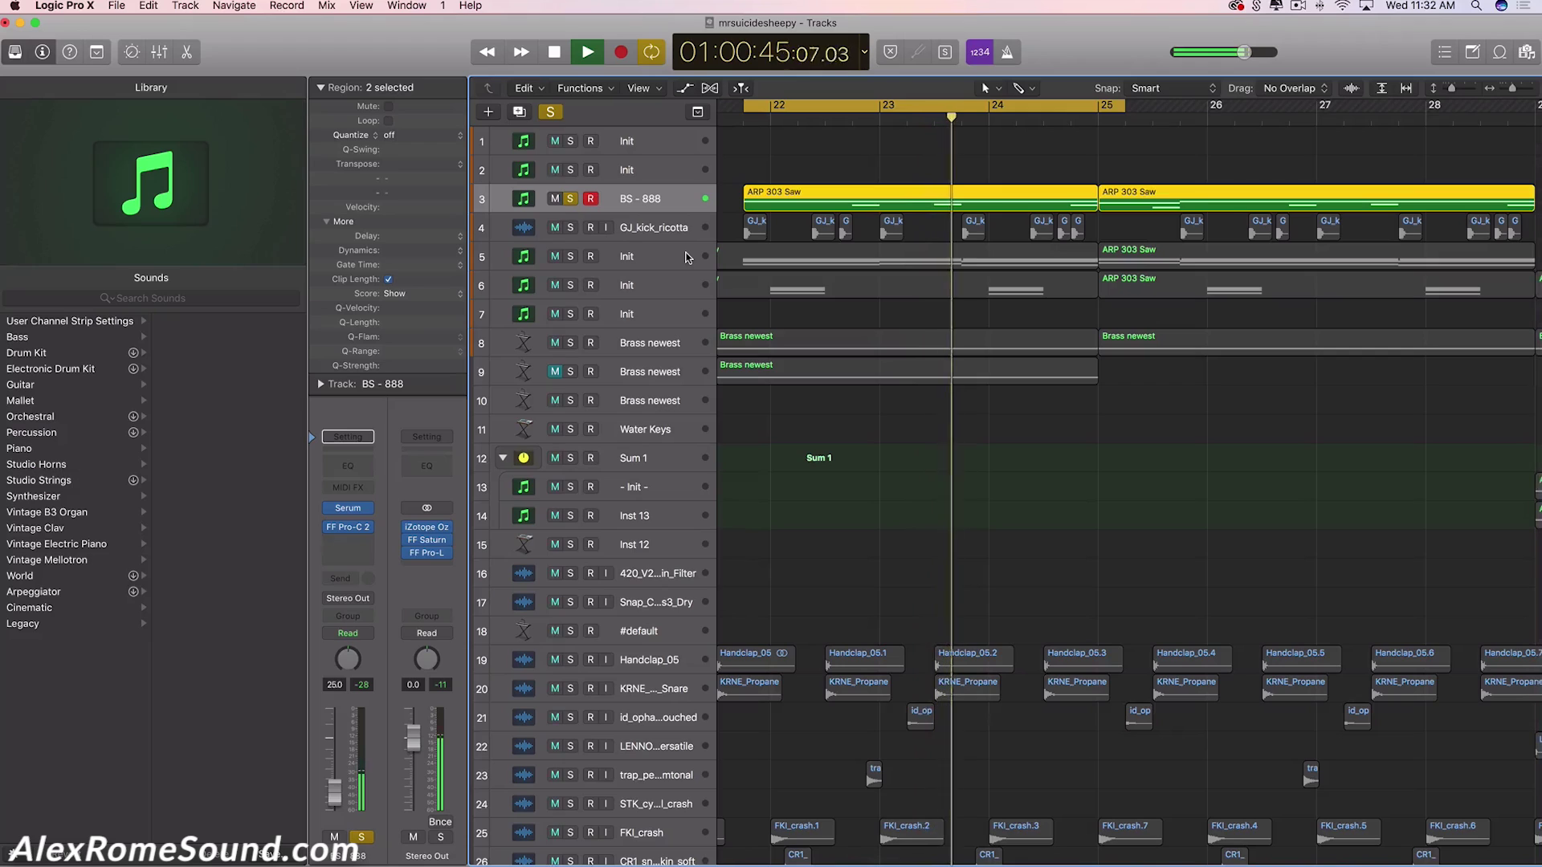
{"action": "left_click_drag", "start_coordinate": [1125, 105], "coordinate": [1390, 110]}
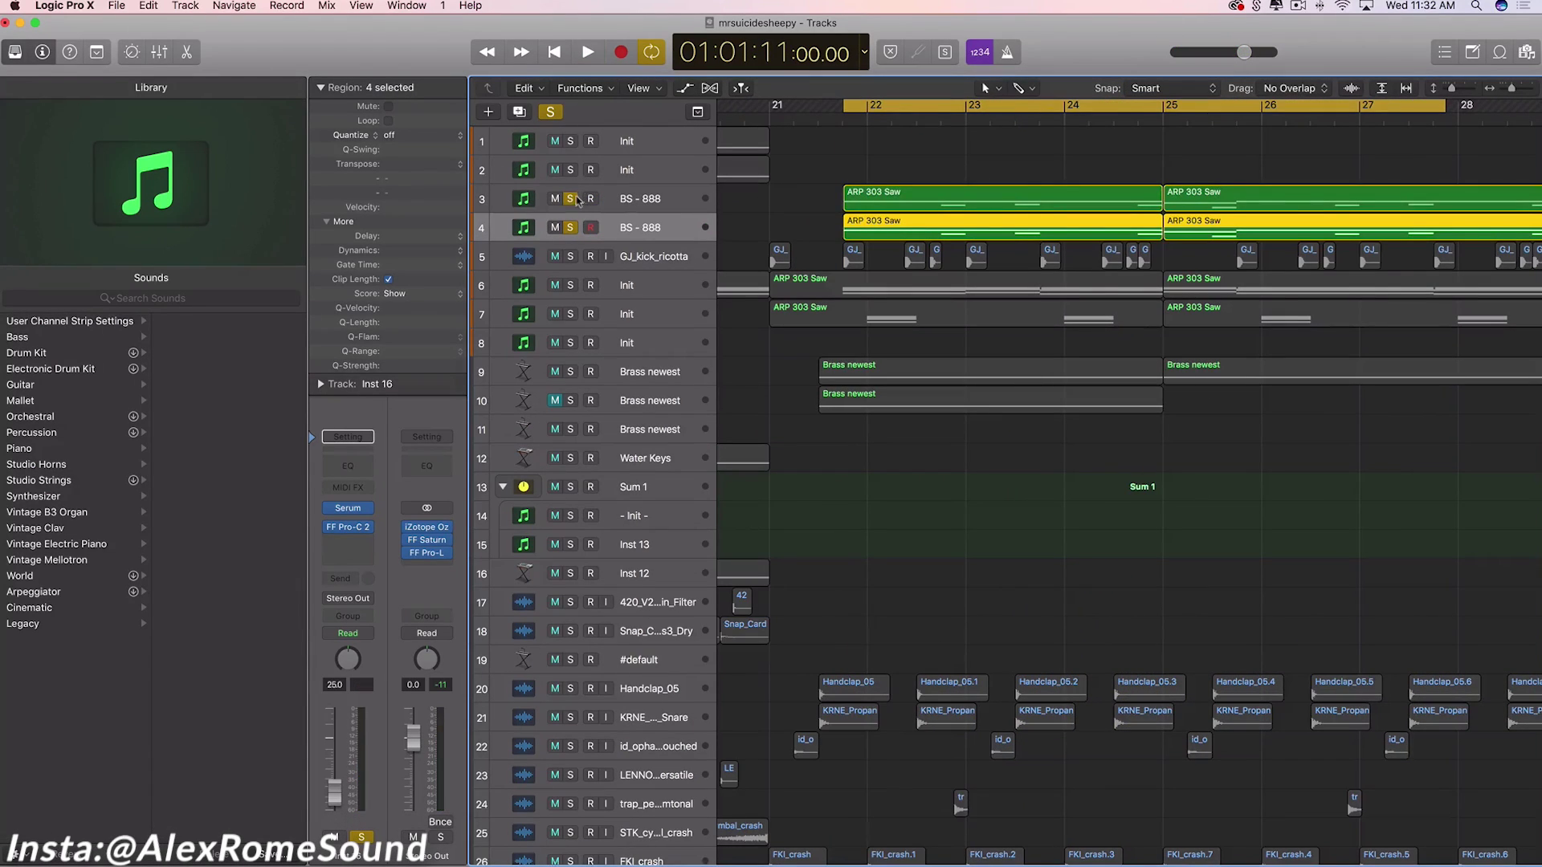
- Unsolo the original BS - 888 track and delete the short low notes from the duplicate track's ARP 303 Saw regions in the Piano Roll
{"action": "left_click", "coordinate": [571, 200]}
{"action": "double_click", "coordinate": [964, 231]}
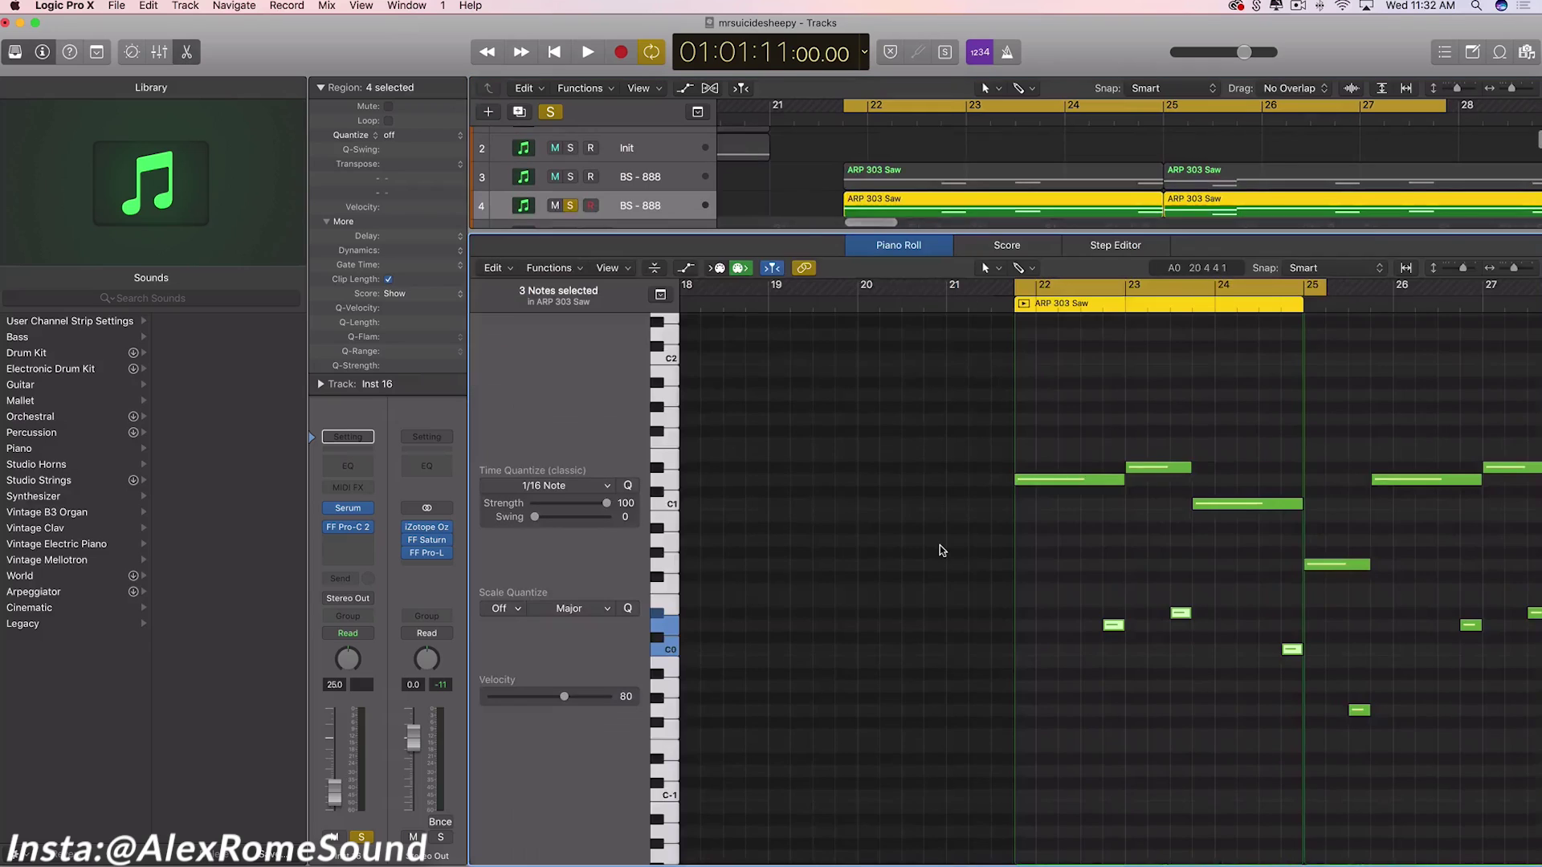
{"action": "left_click_drag", "start_coordinate": [763, 580], "coordinate": [1538, 811]}
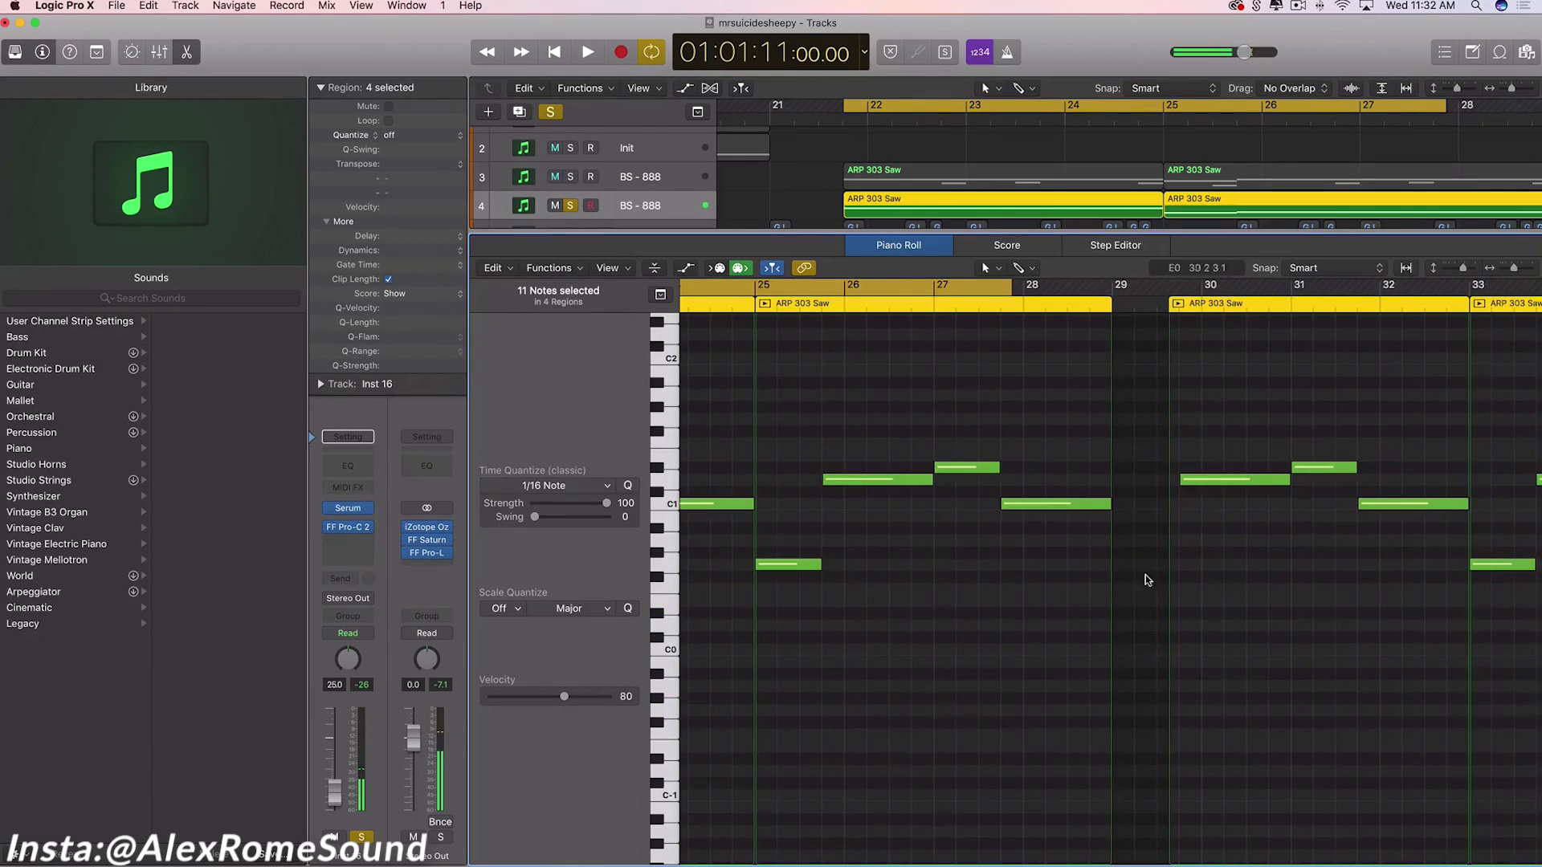
- Open Serum on the duplicate BS - 888 track and initialize its preset
{"action": "left_click", "coordinate": [375, 512]}
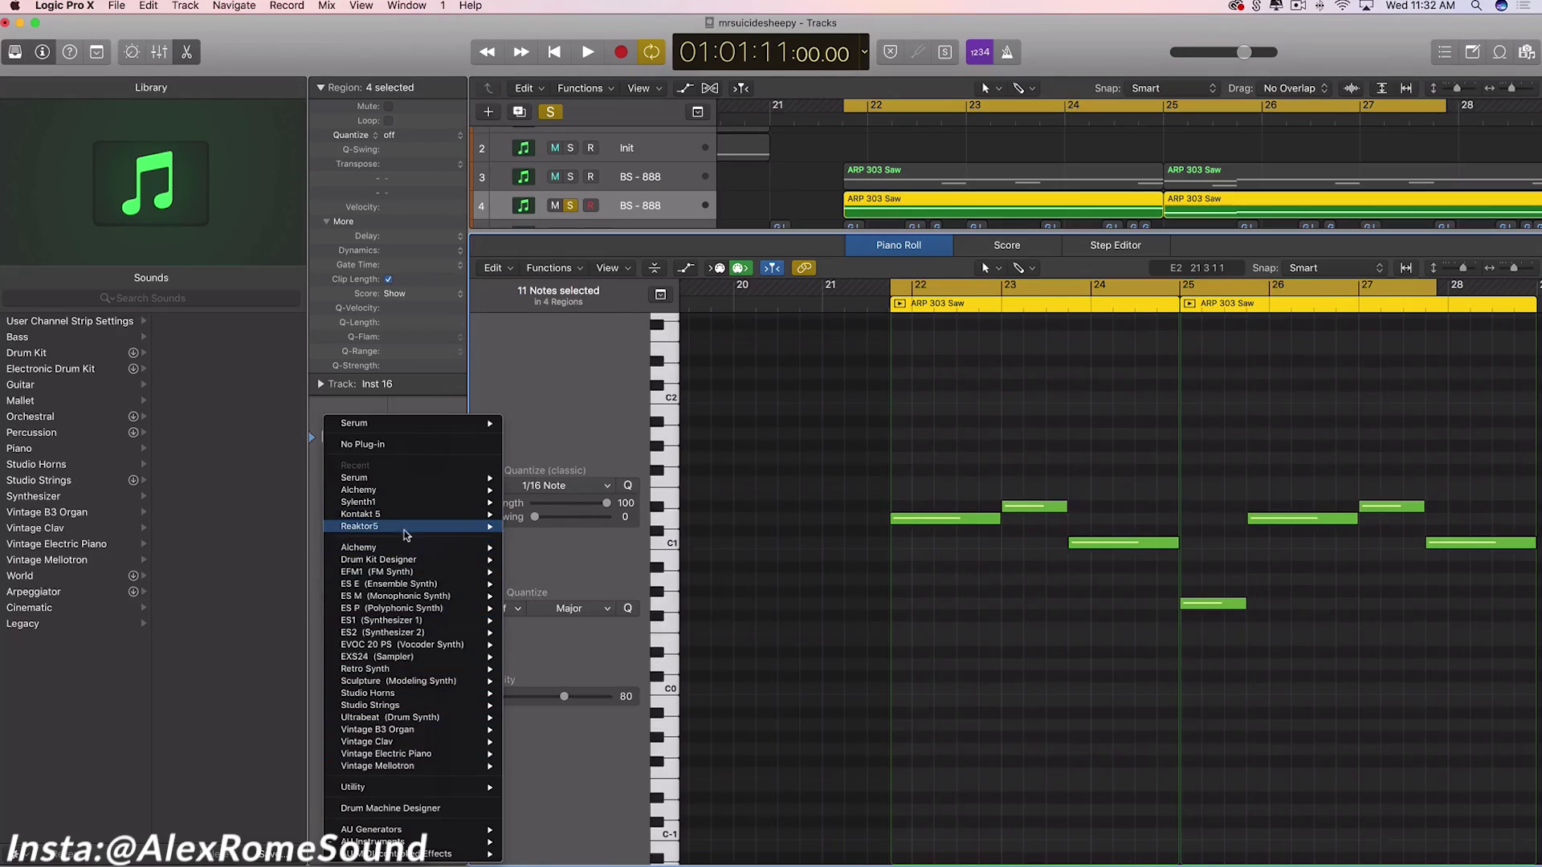
{"action": "key", "text": "Escape"}
{"action": "left_click", "coordinate": [350, 508]}
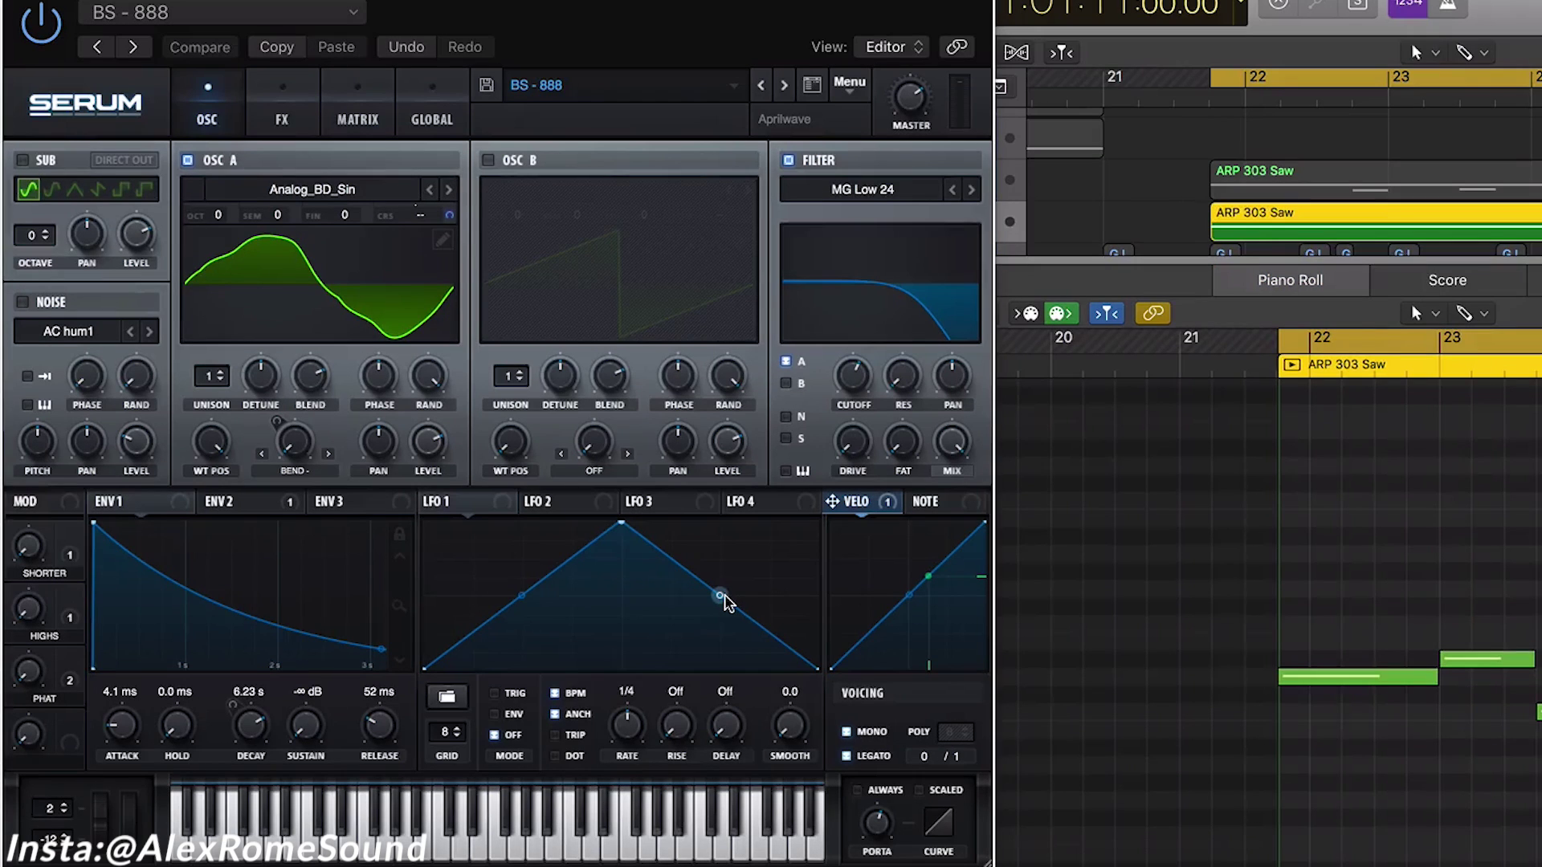
{"action": "left_click", "coordinate": [849, 86]}
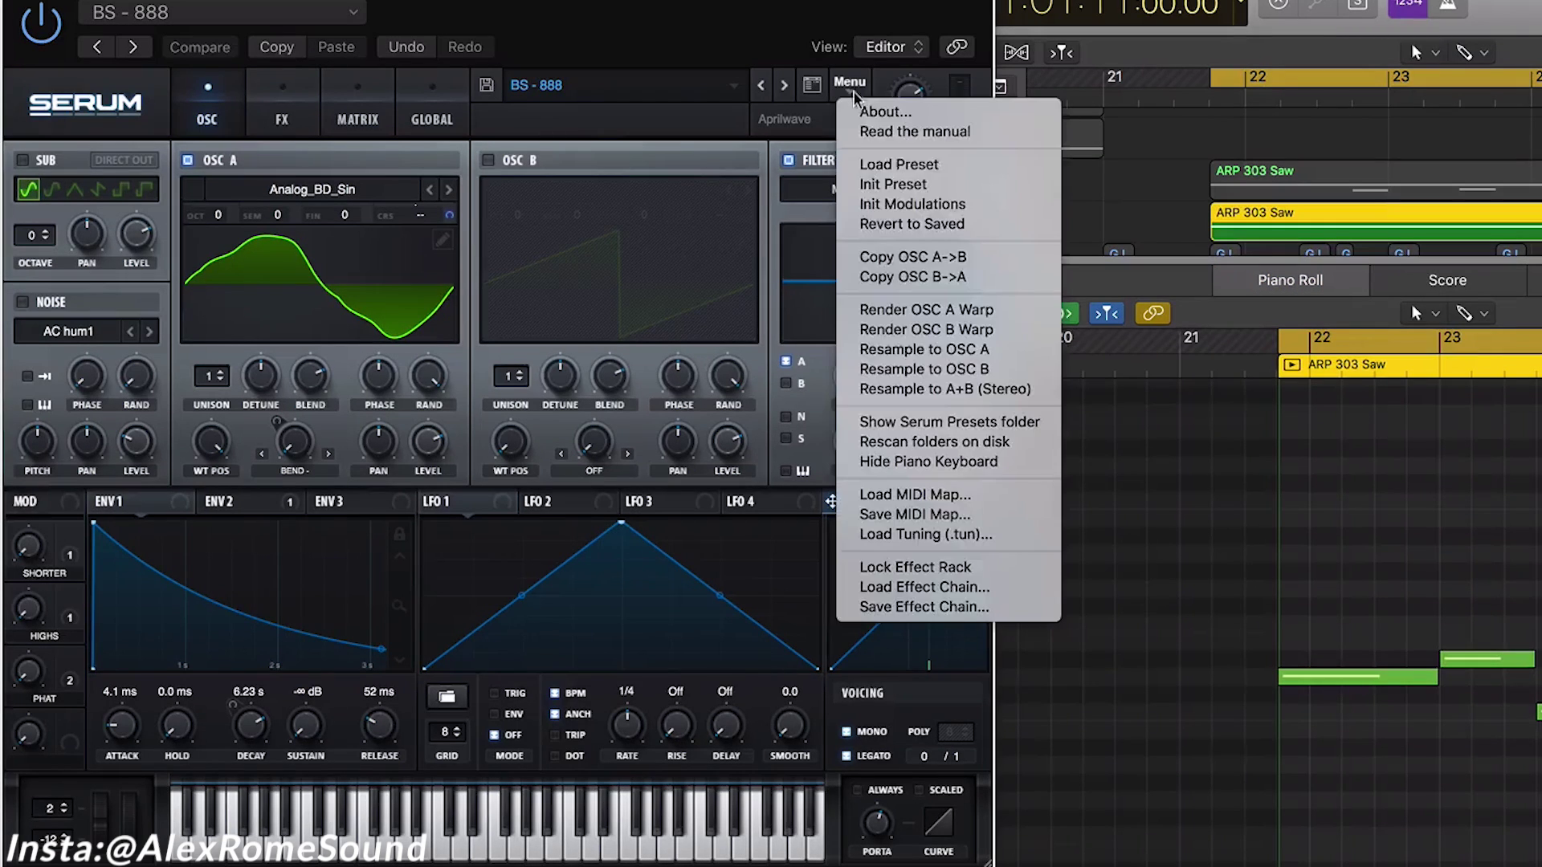
{"action": "left_click", "coordinate": [878, 186]}
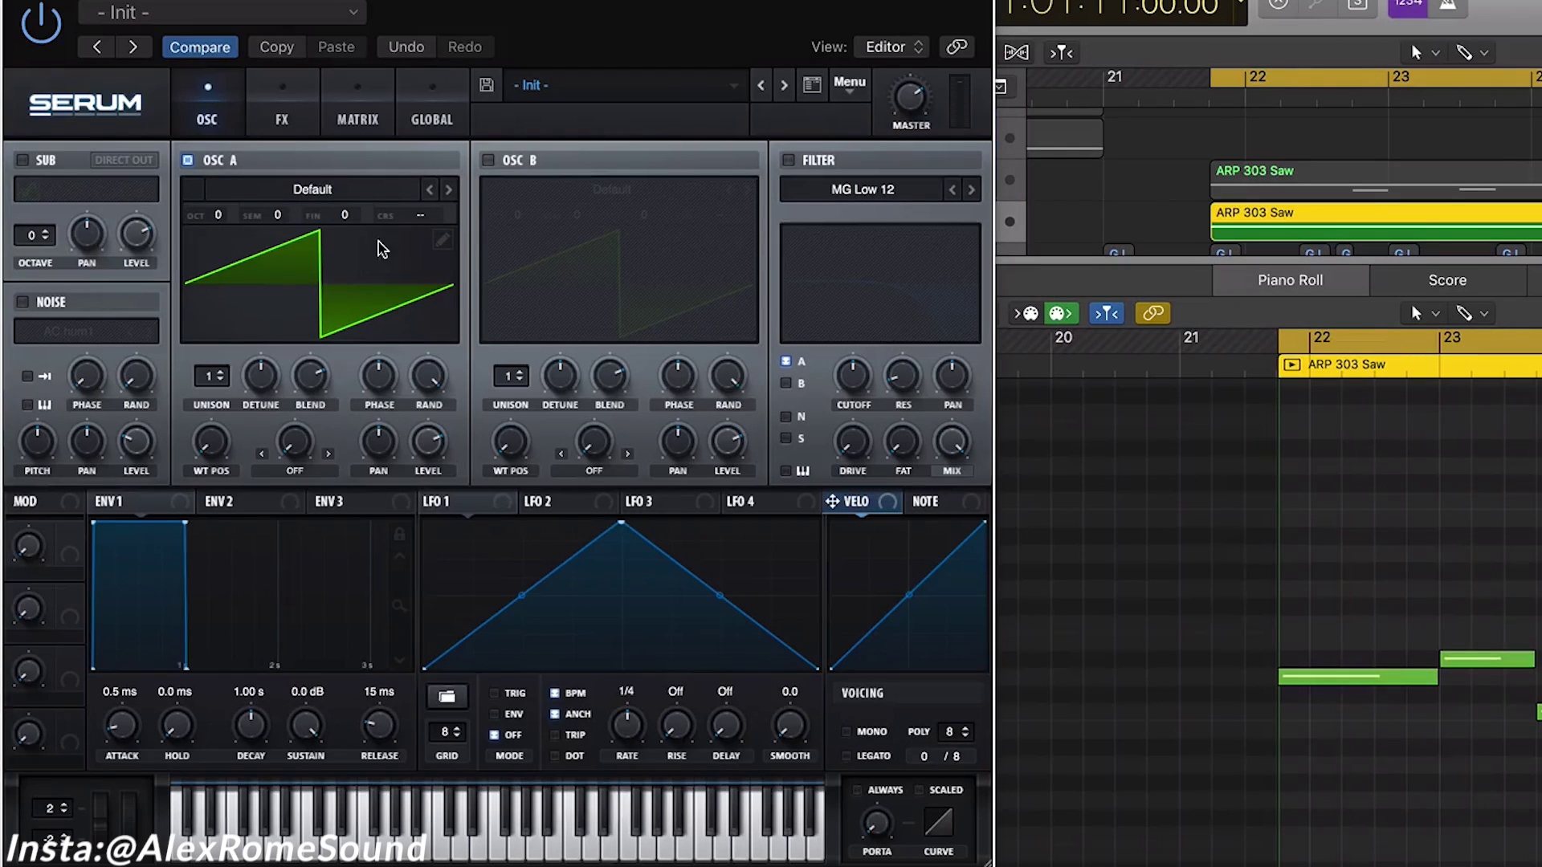
- Enable Serum's sub oscillator with the sine waveform, turn off oscillator A, and audition the sound
{"action": "left_click", "coordinate": [25, 192]}
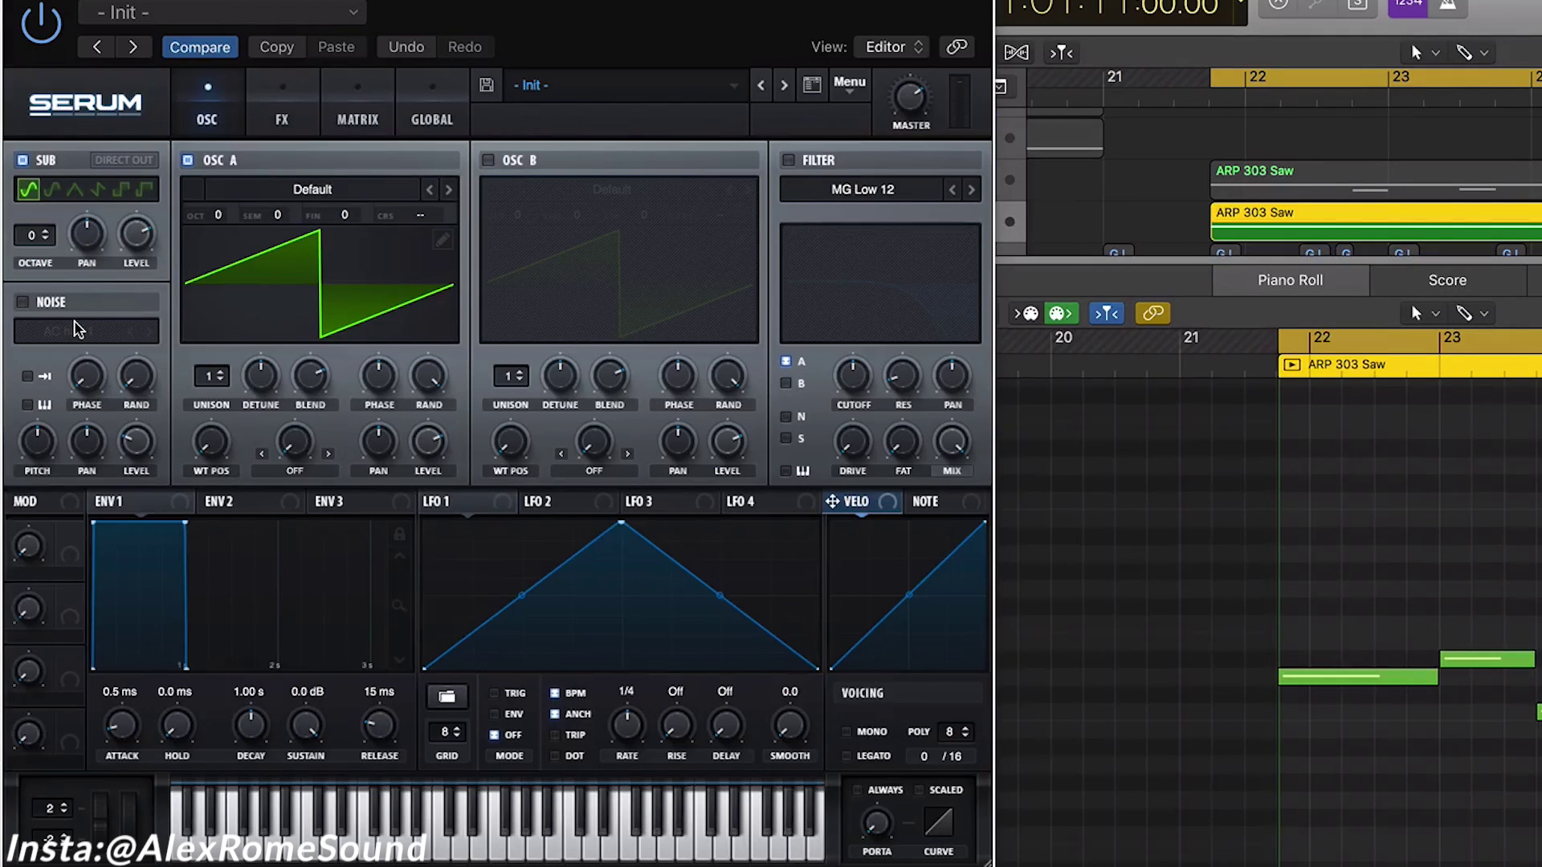
{"action": "key", "text": "space"}
{"action": "left_click", "coordinate": [189, 161]}
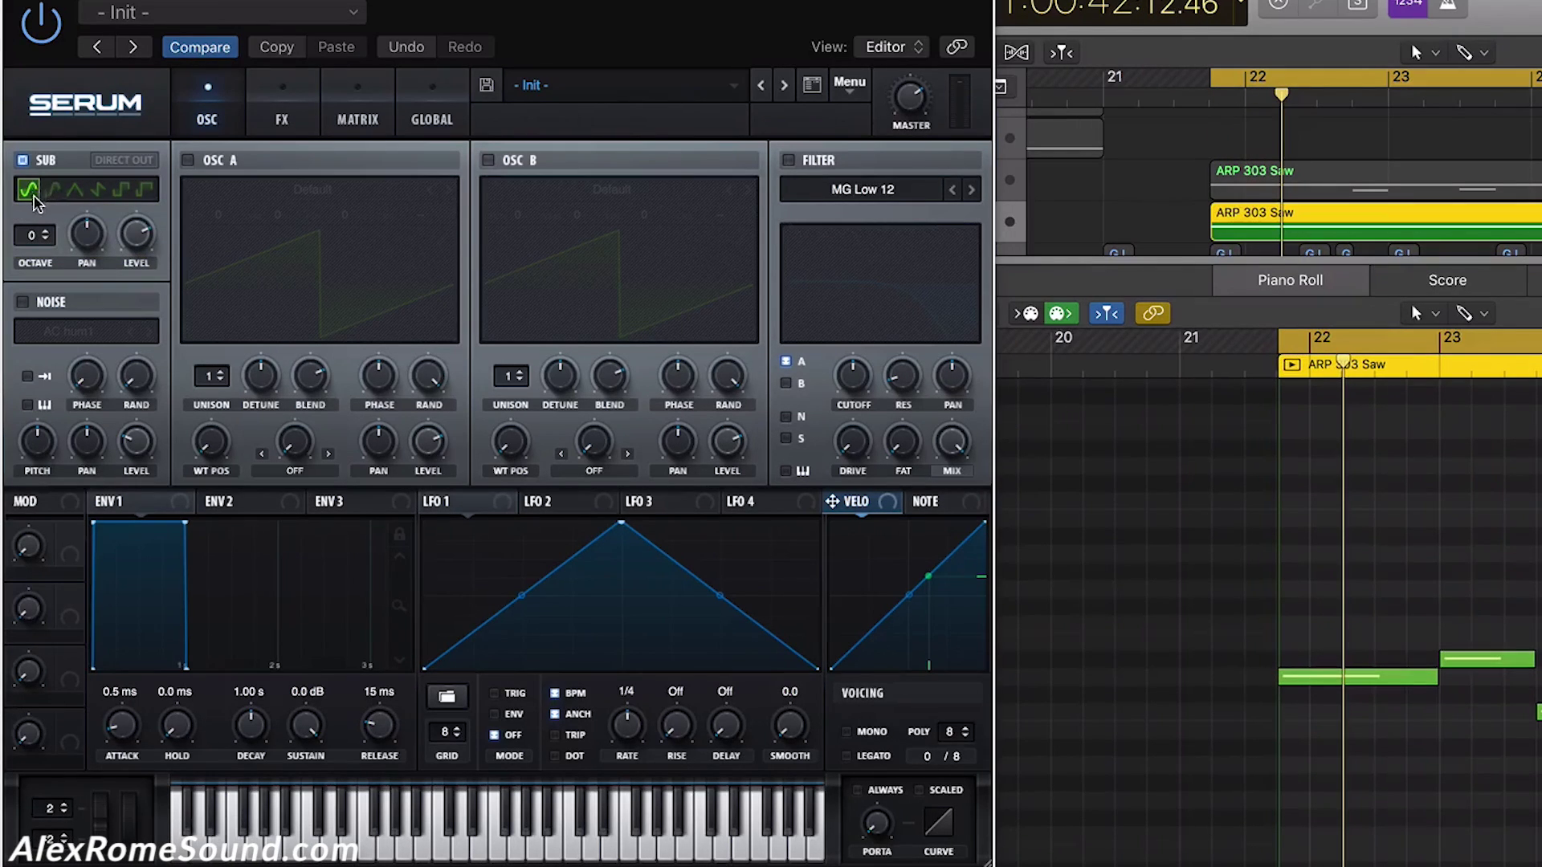
- Set Envelope 1's attack to 14 ms and release to 93 ms, and play the bass back
{"action": "left_click_drag", "start_coordinate": [129, 727], "coordinate": [141, 706]}
{"action": "left_click_drag", "start_coordinate": [387, 746], "coordinate": [384, 728]}
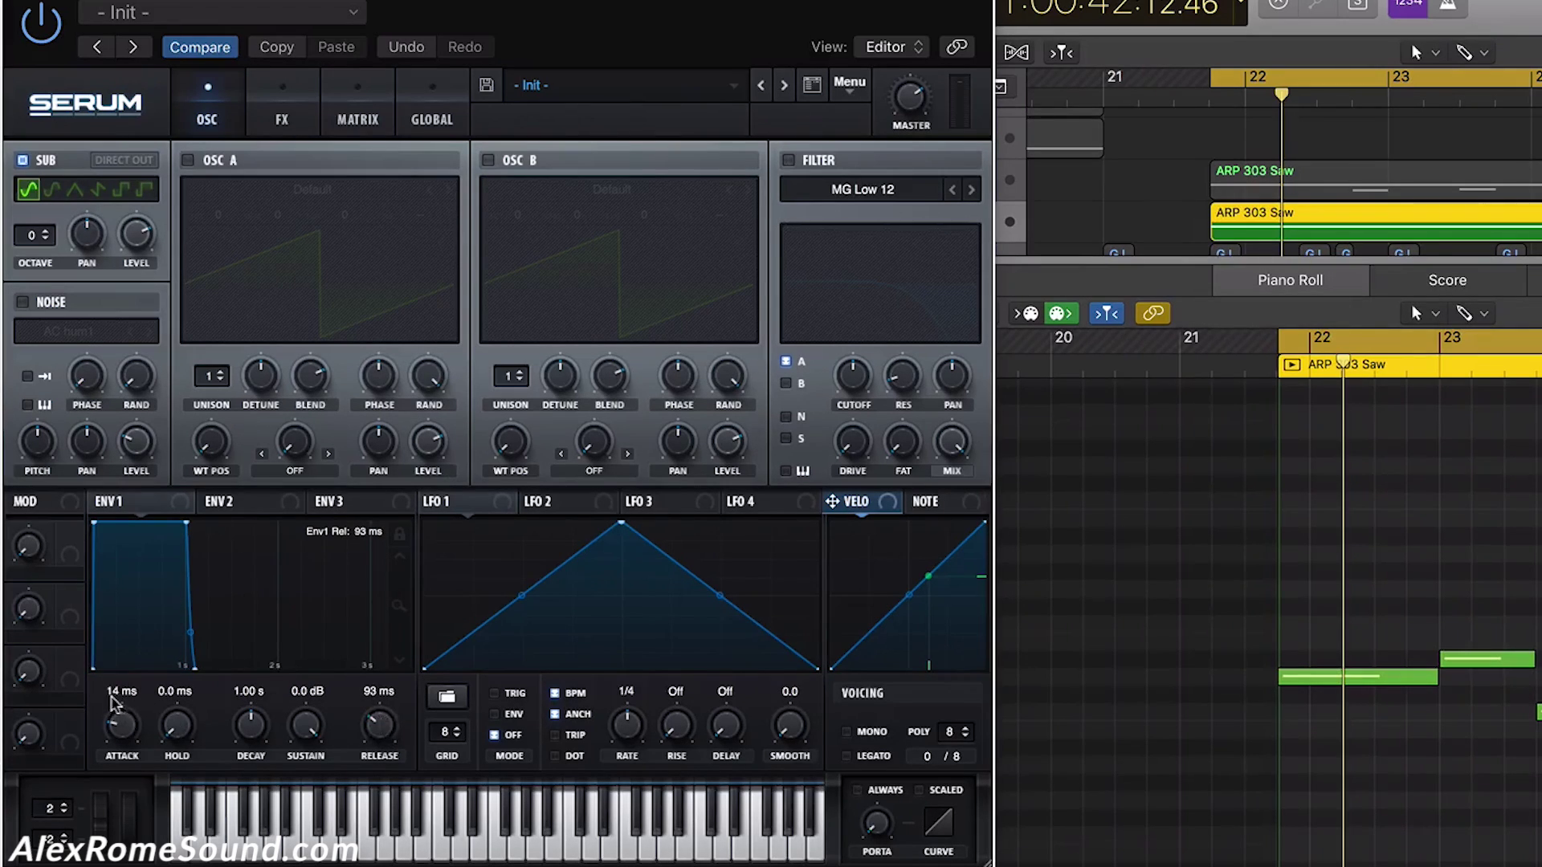
{"action": "key", "text": "space"}
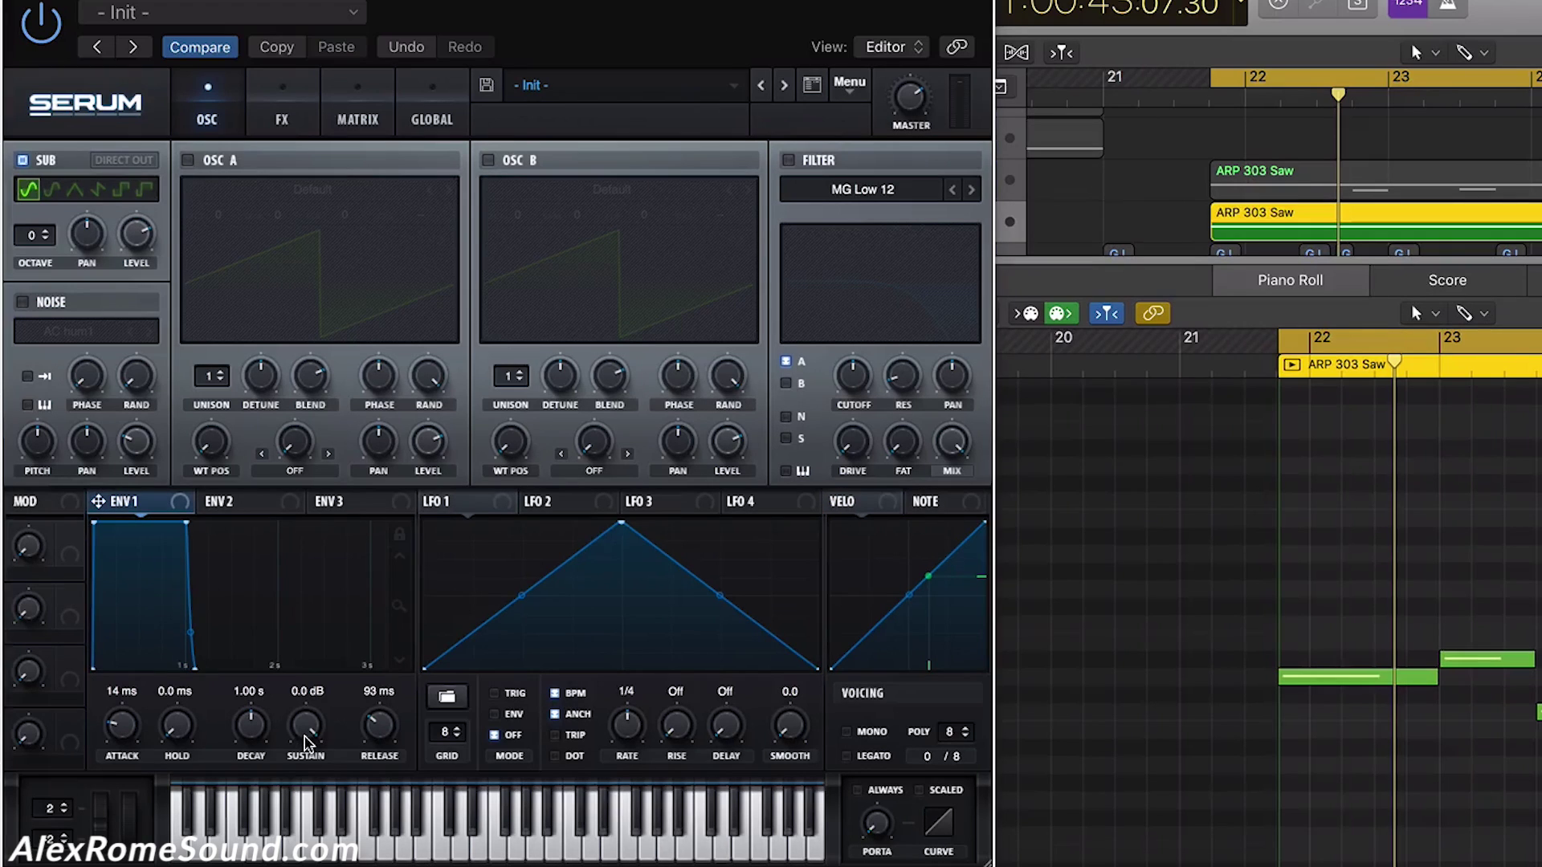
- Lower Envelope 1's sustain to -∞ dB and lengthen its decay to 3.78 s while auditioning the bass notes
{"action": "mouse_move", "coordinate": [304, 727]}
{"action": "left_mouse_down"}
{"action": "mouse_move", "coordinate": [304, 771]}
{"action": "mouse_move", "coordinate": [315, 707]}
{"action": "mouse_move", "coordinate": [315, 731]}
{"action": "left_mouse_up"}
{"action": "scroll", "coordinate": [252, 744], "scroll_direction": "down", "scroll_amount": 1}
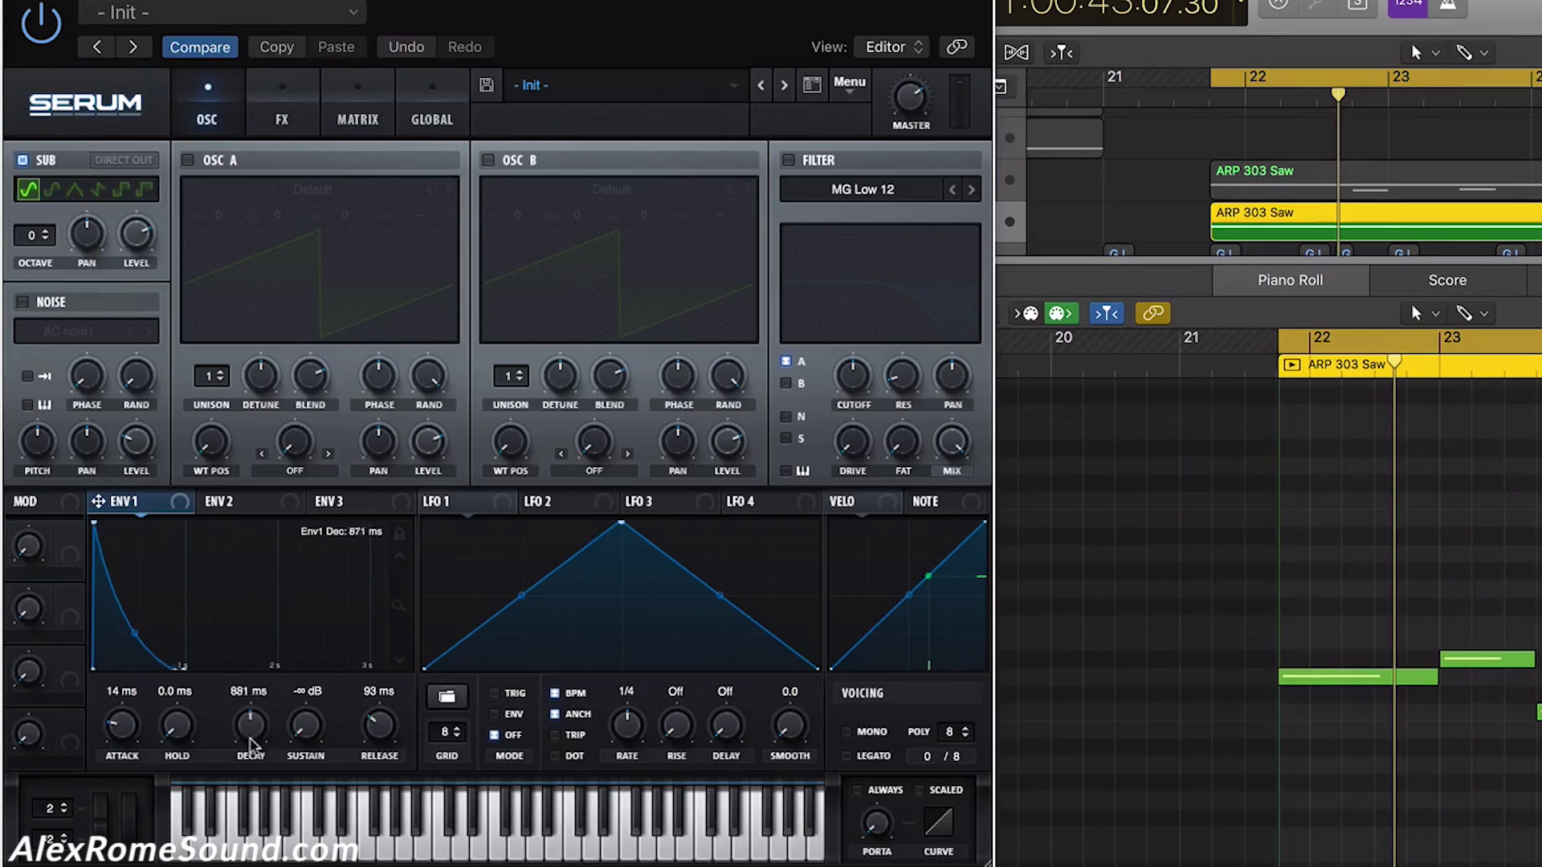
{"action": "scroll", "coordinate": [254, 741], "scroll_direction": "up", "scroll_amount": 3}
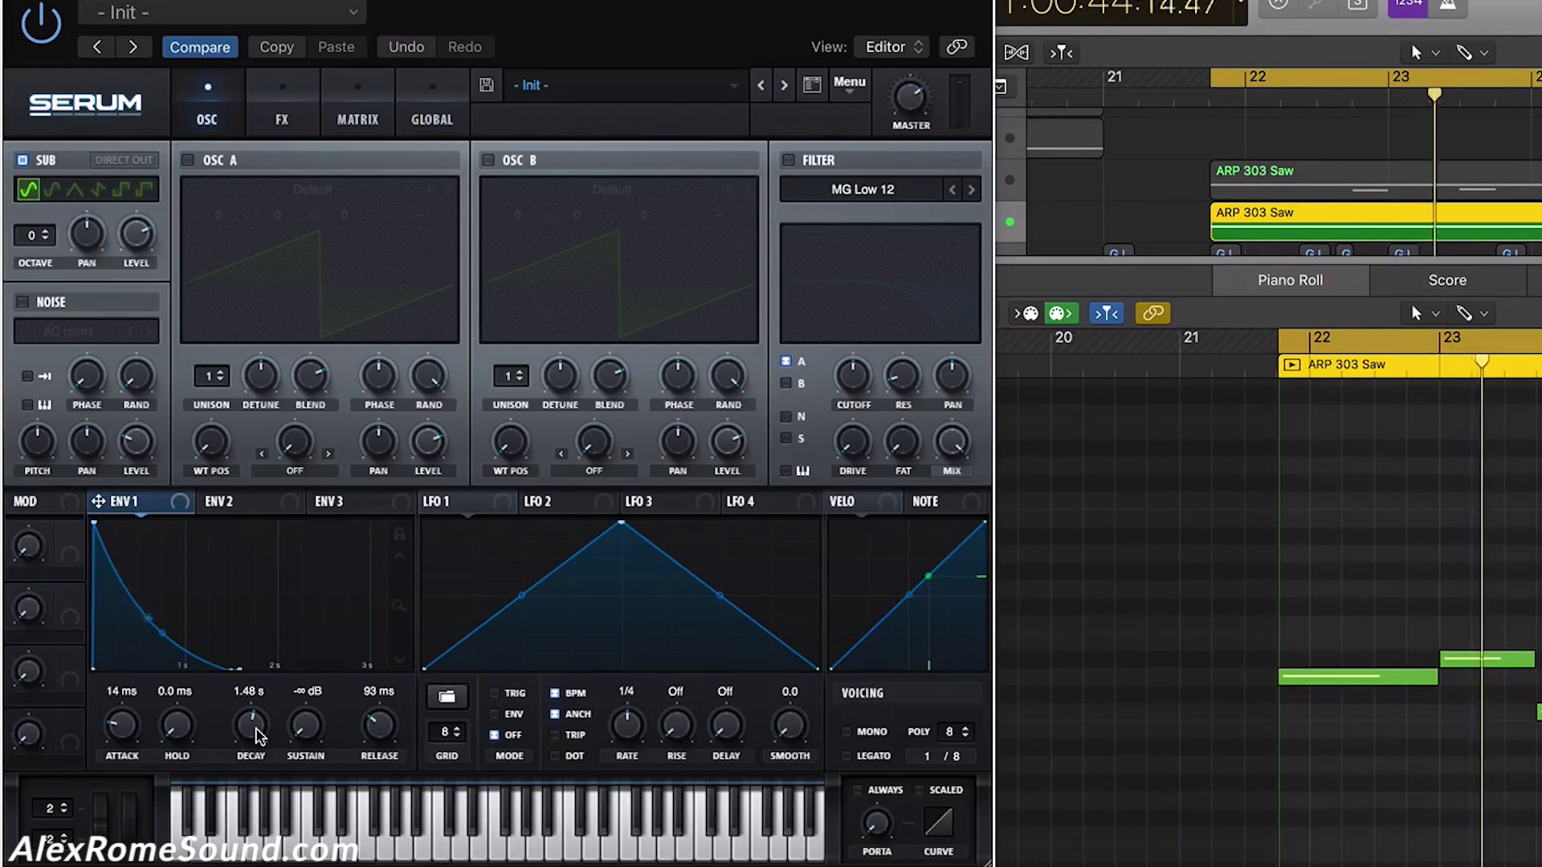
{"action": "scroll", "coordinate": [265, 727], "scroll_direction": "up", "scroll_amount": 3}
{"action": "scroll", "coordinate": [265, 726], "scroll_direction": "up", "scroll_amount": 1}
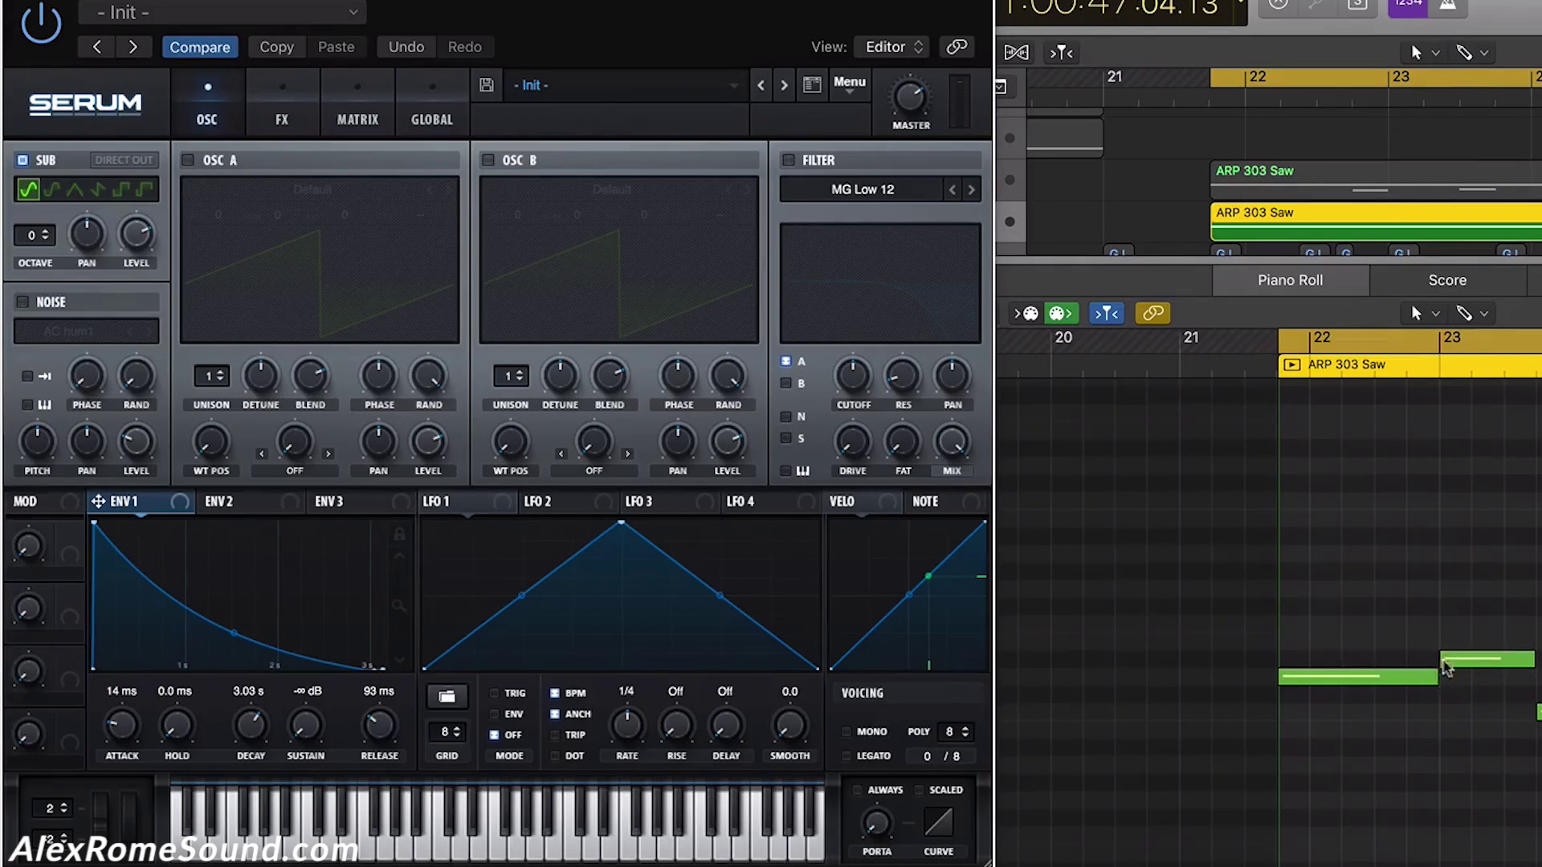
{"action": "scroll", "coordinate": [259, 731], "scroll_direction": "down", "scroll_amount": 3}
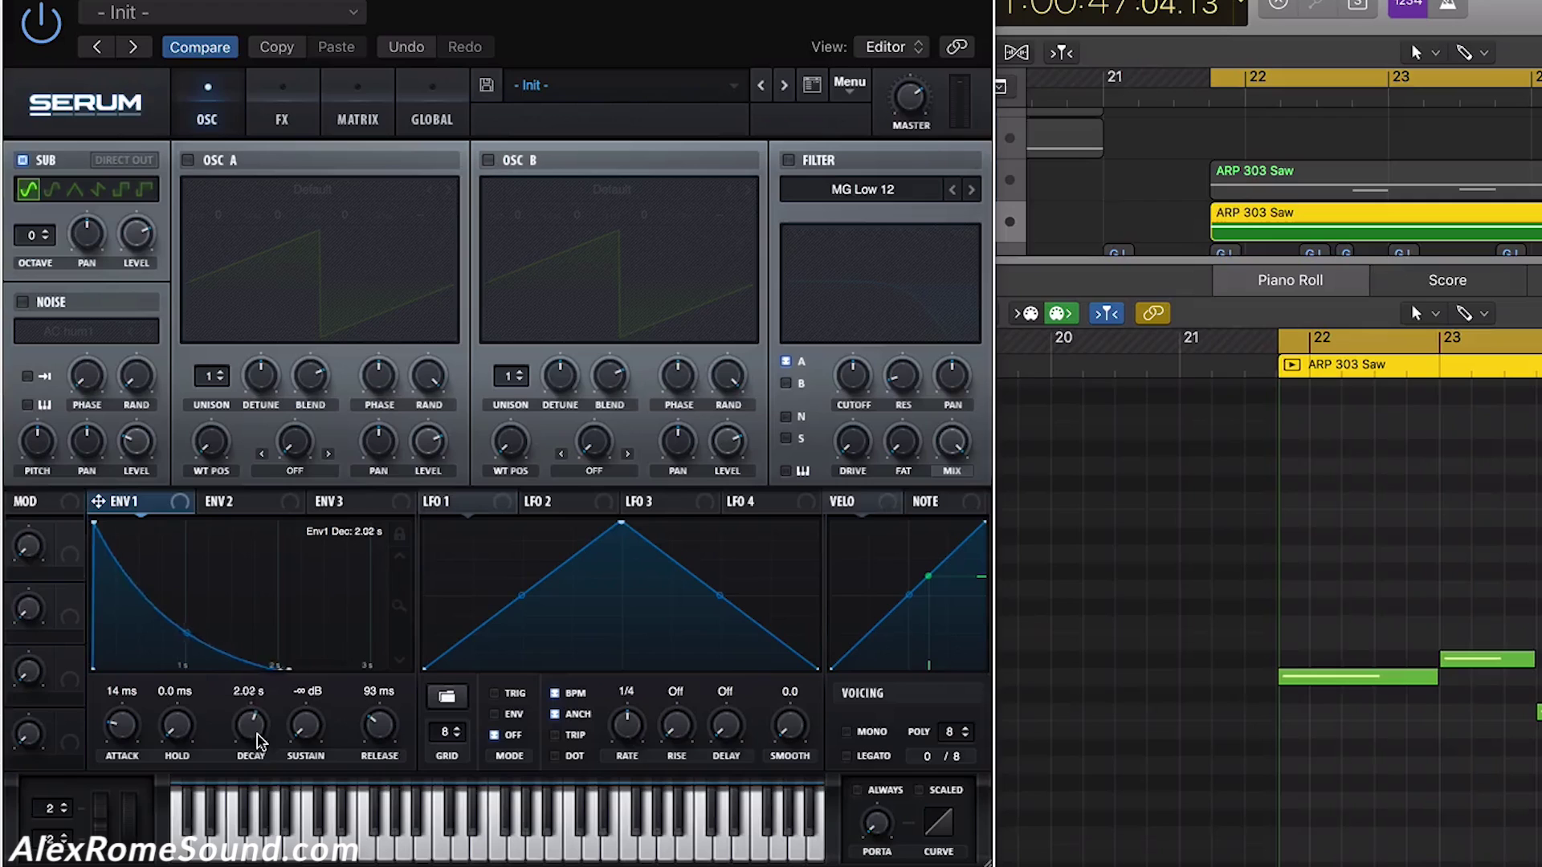
{"action": "left_click", "coordinate": [1354, 617]}
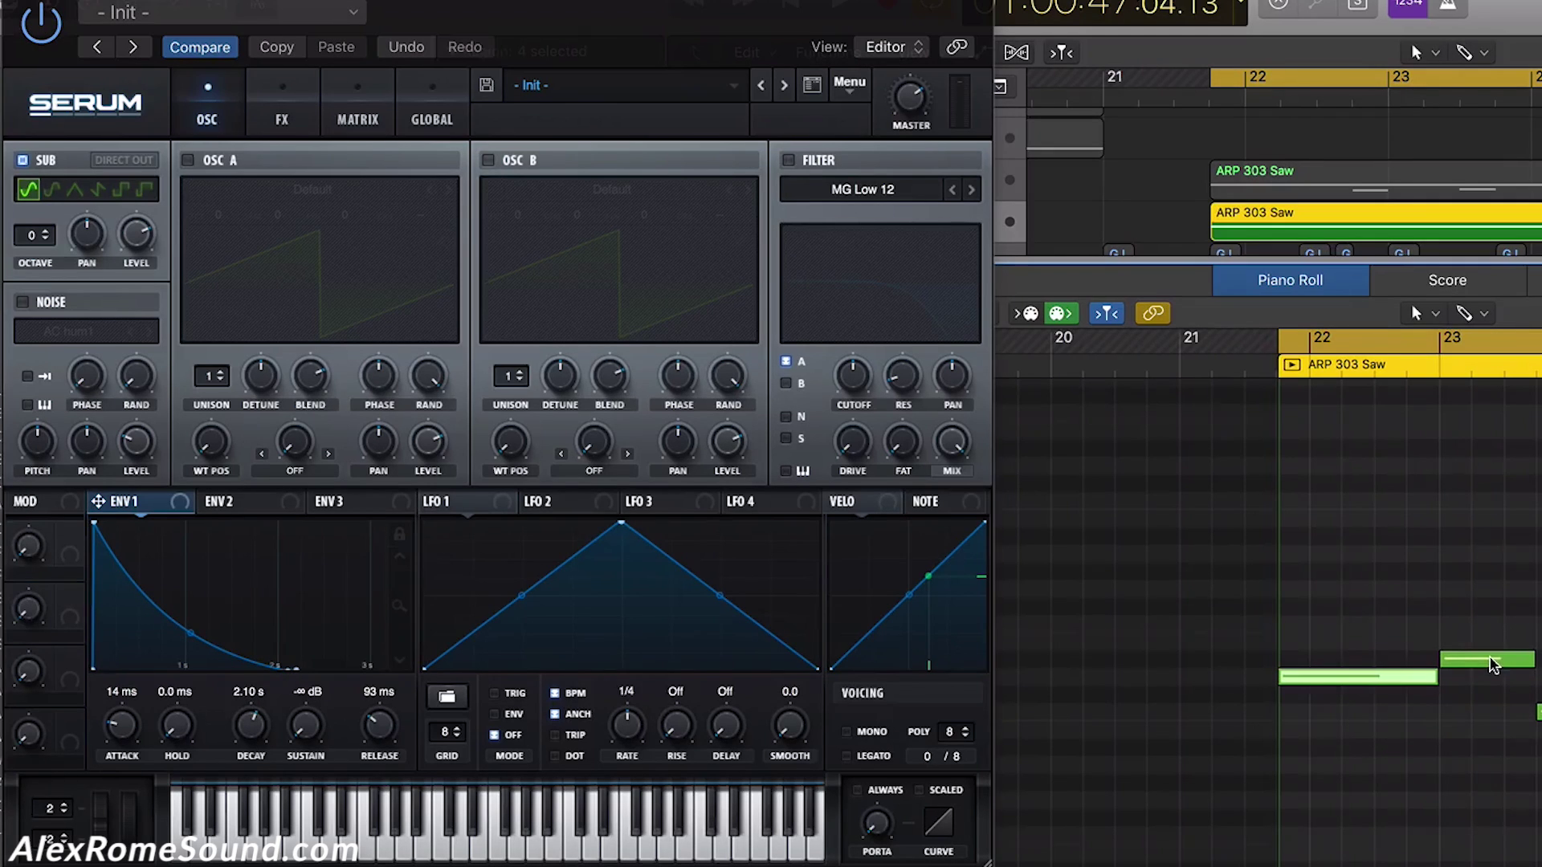
{"action": "key", "text": "space"}
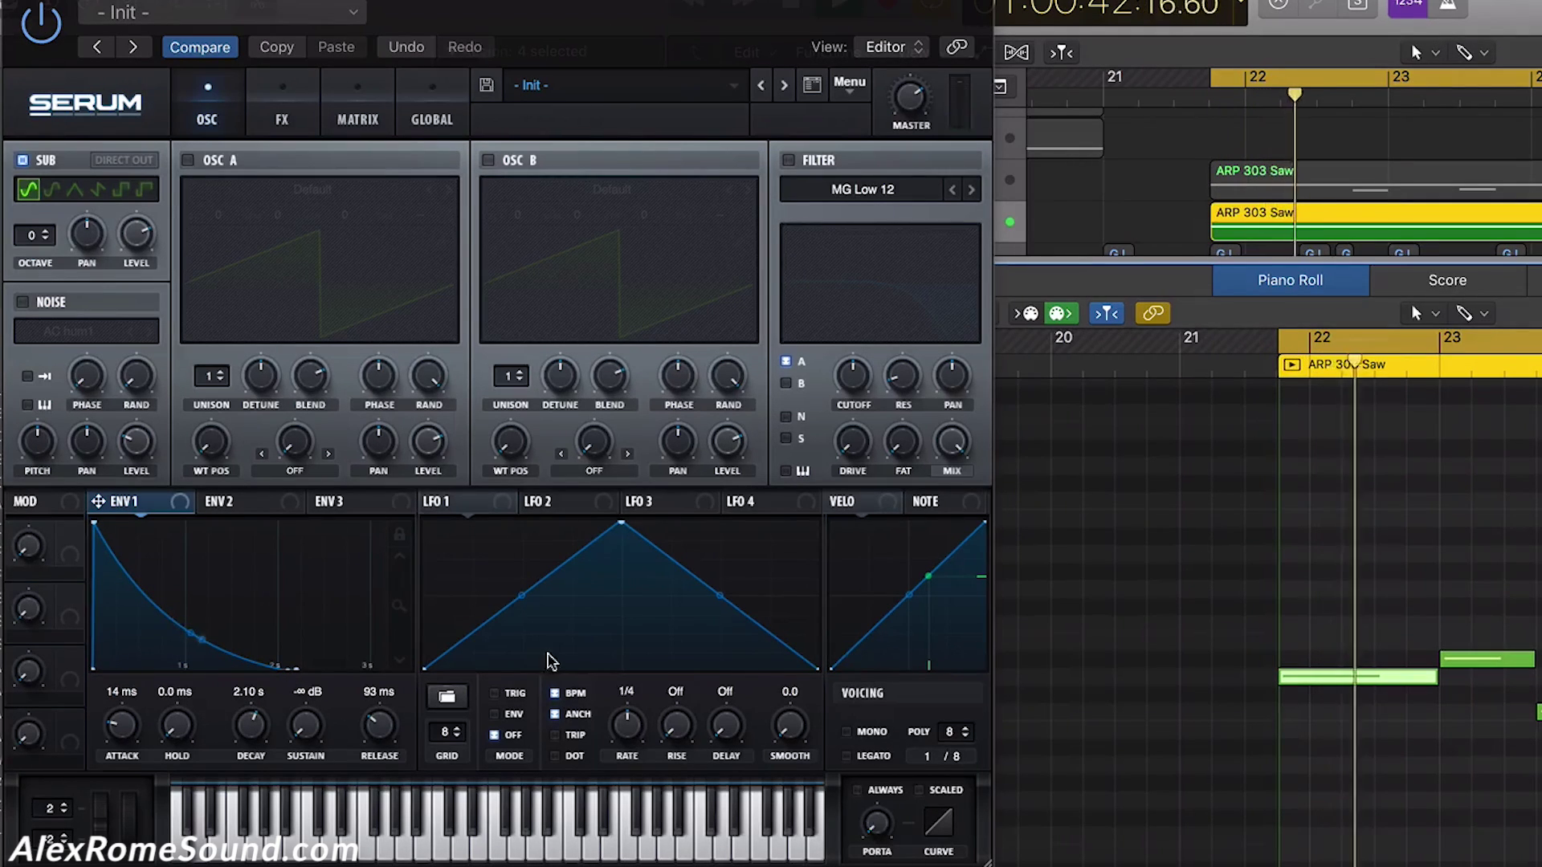
{"action": "left_click_drag", "start_coordinate": [250, 725], "coordinate": [257, 714]}
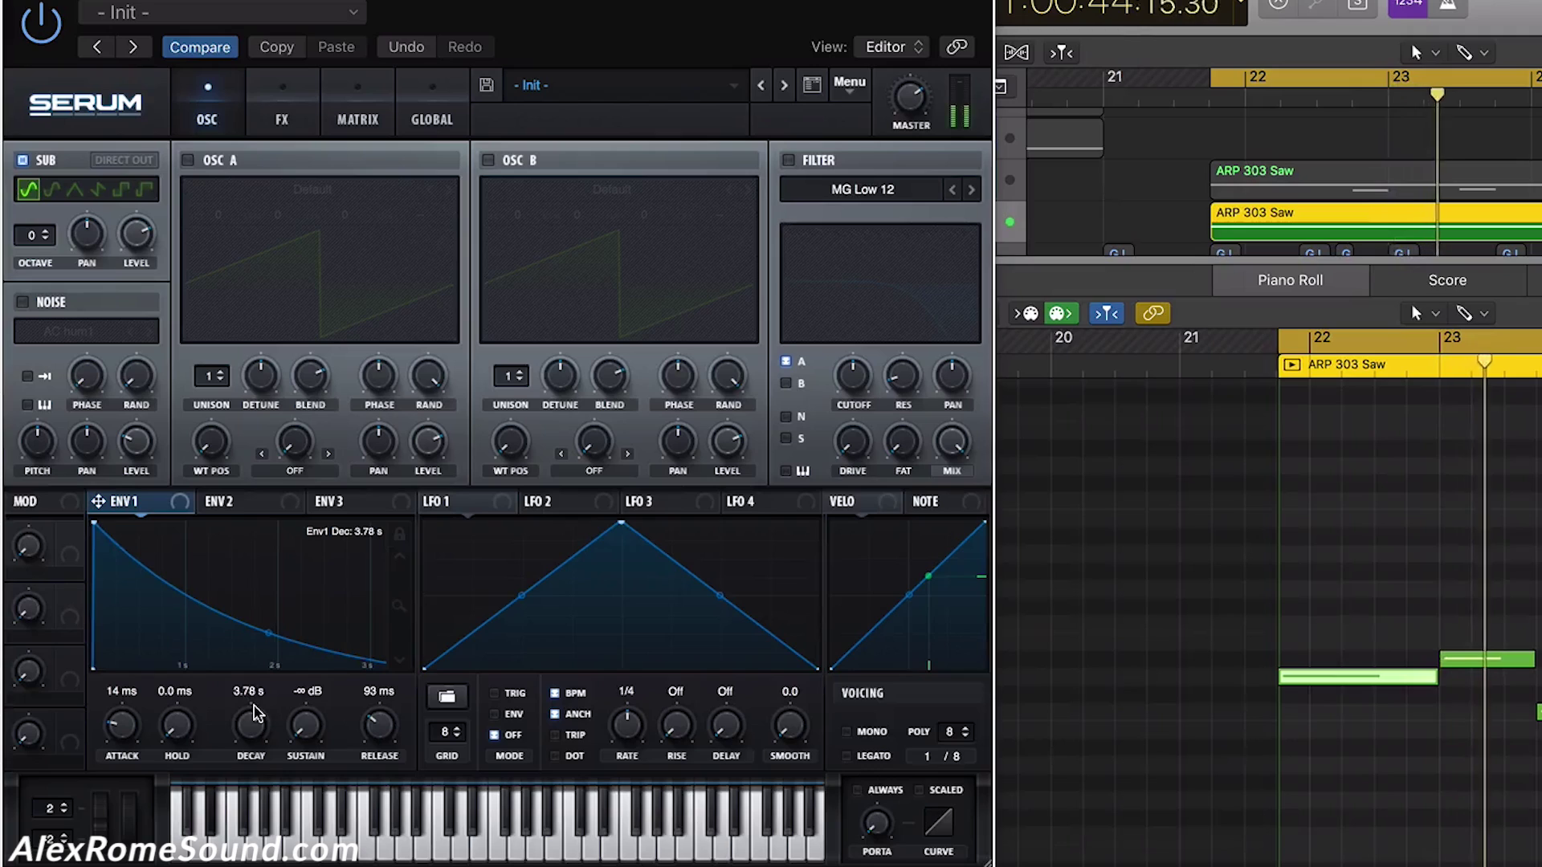
{"action": "key", "text": "space"}
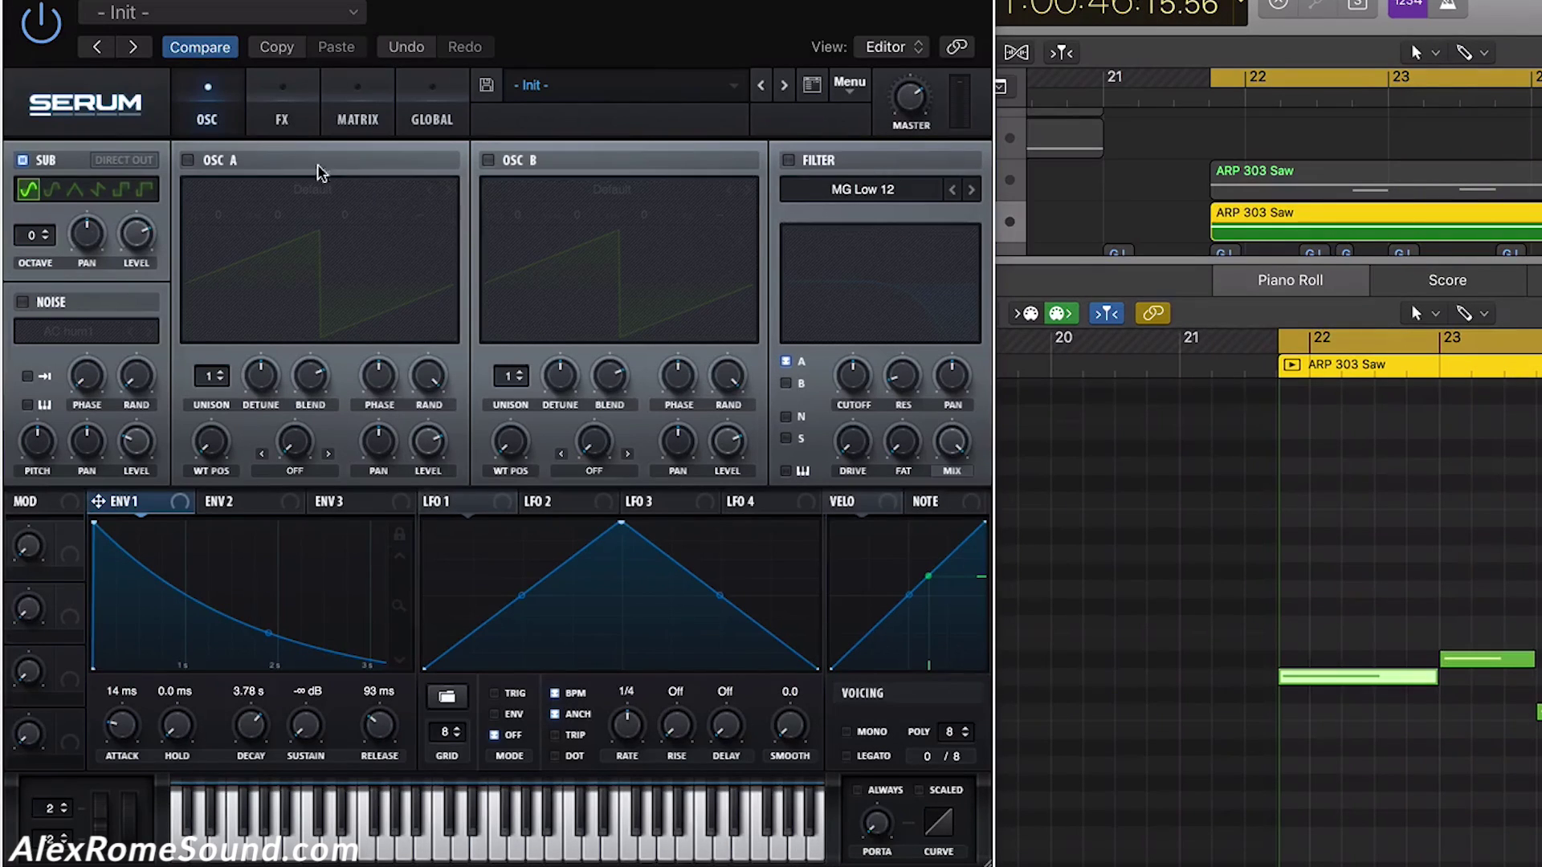
- Enable Serum's Distortion effect, set its type to Diode 1, and play the bass back
{"action": "left_click", "coordinate": [302, 126]}
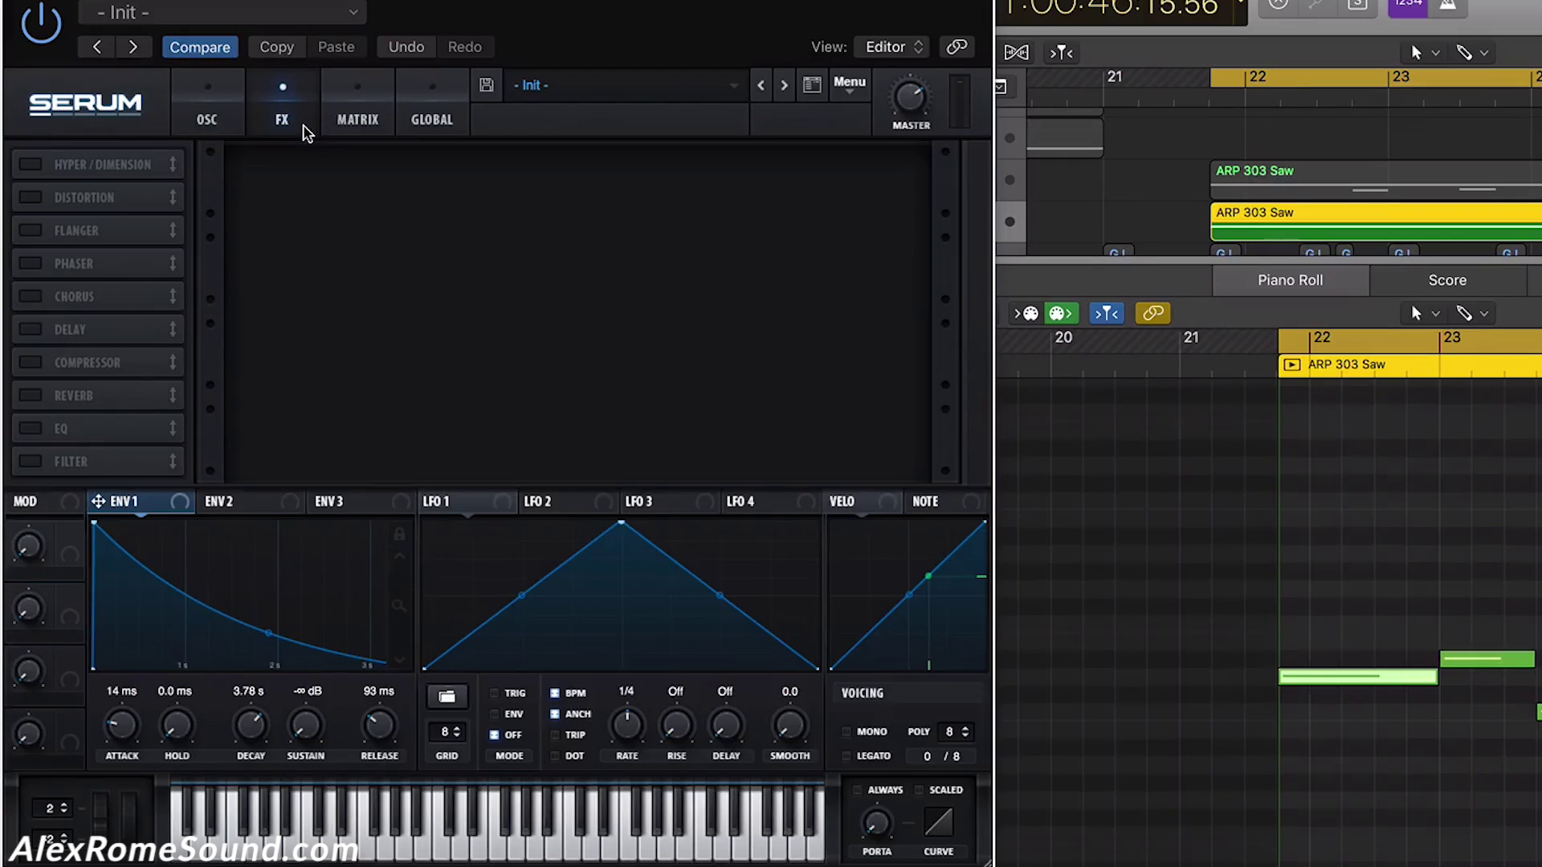
{"action": "left_click", "coordinate": [32, 199]}
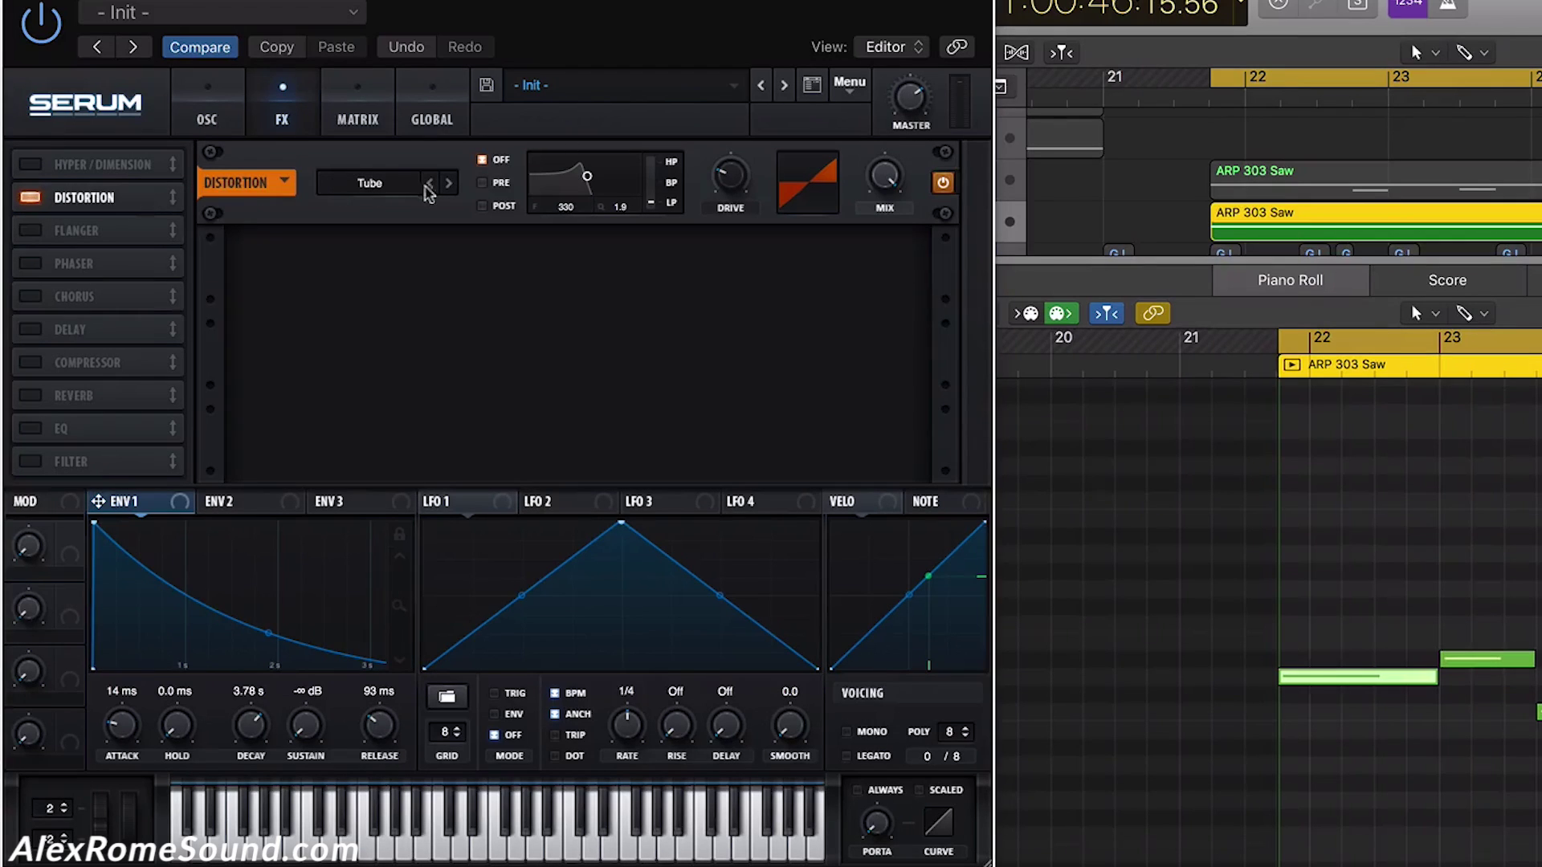
{"action": "left_click", "coordinate": [411, 198]}
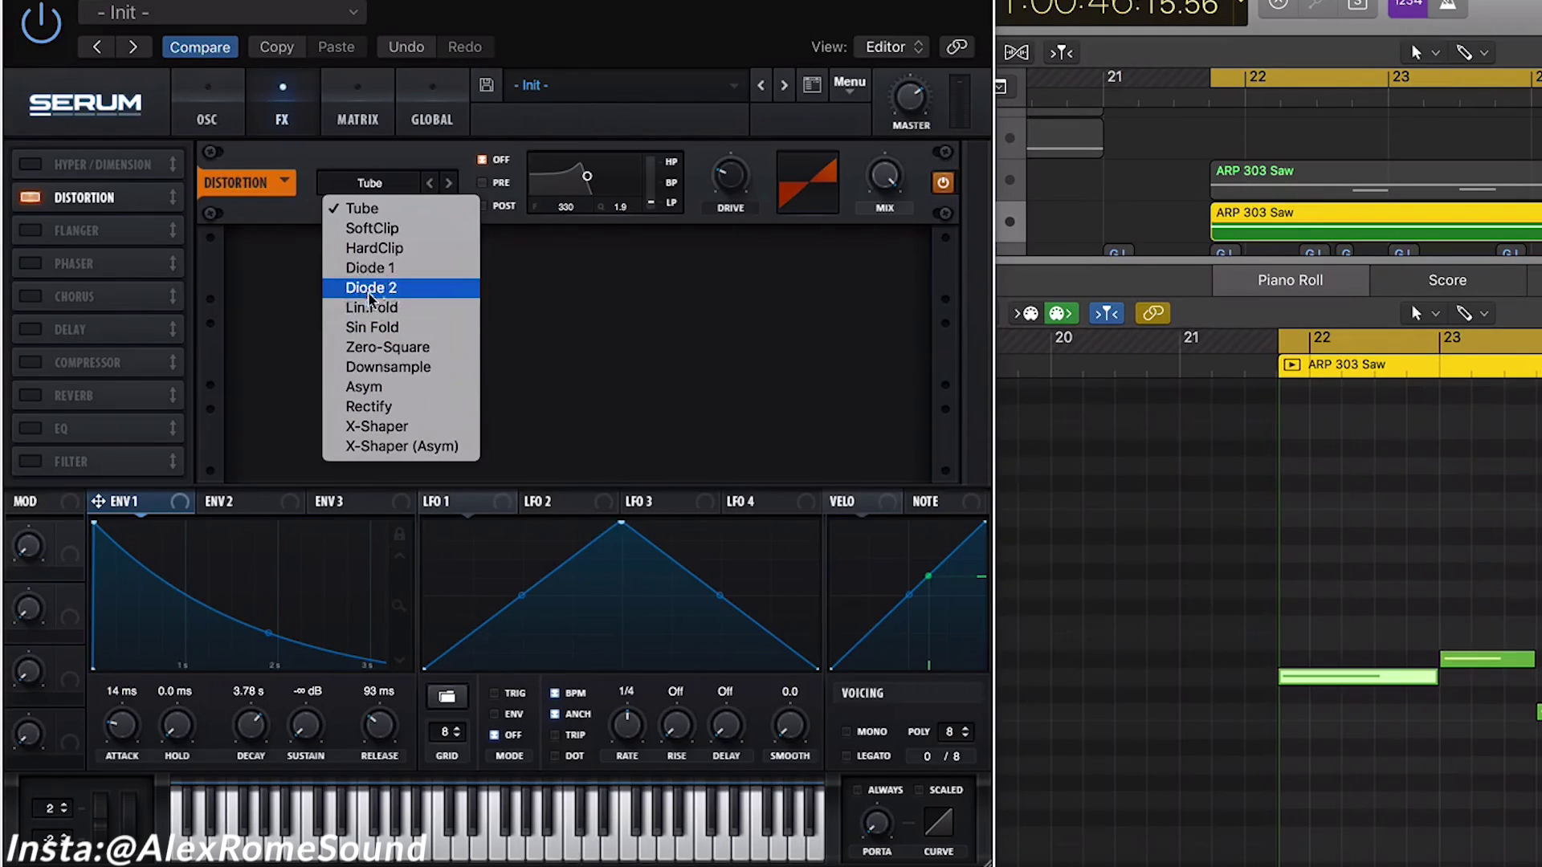
{"action": "left_click", "coordinate": [410, 270]}
{"action": "left_click_drag", "start_coordinate": [723, 180], "coordinate": [730, 430]}
{"action": "key", "text": "space"}
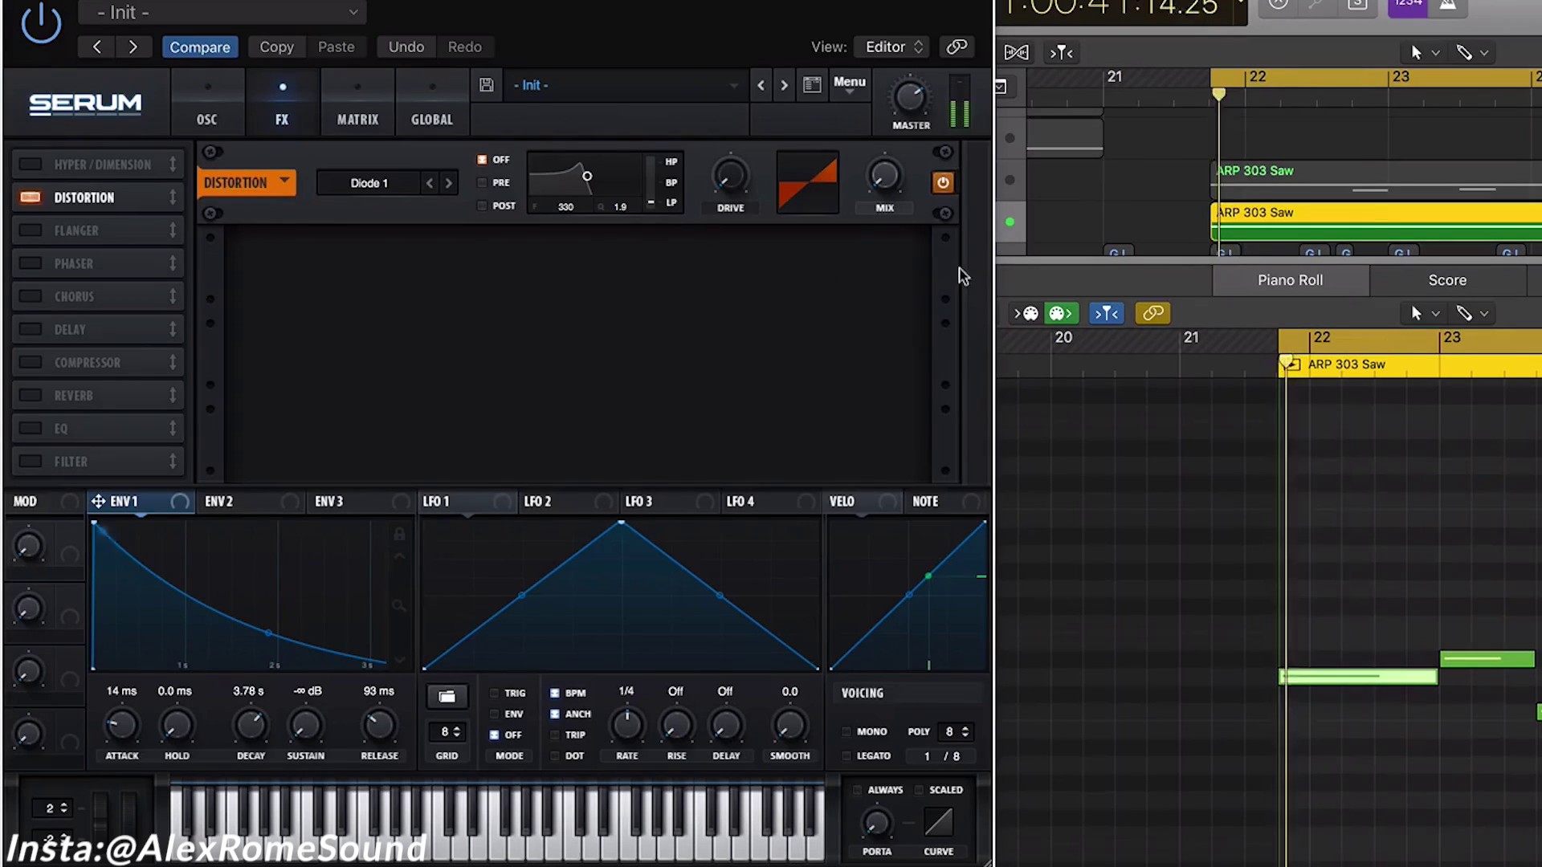
- Set the distortion mix to about 21% and lower its filter frequency to 77 Hz
{"action": "mouse_move", "coordinate": [883, 175]}
{"action": "left_mouse_down"}
{"action": "mouse_move", "coordinate": [891, 133]}
{"action": "mouse_move", "coordinate": [884, 147]}
{"action": "left_mouse_up"}
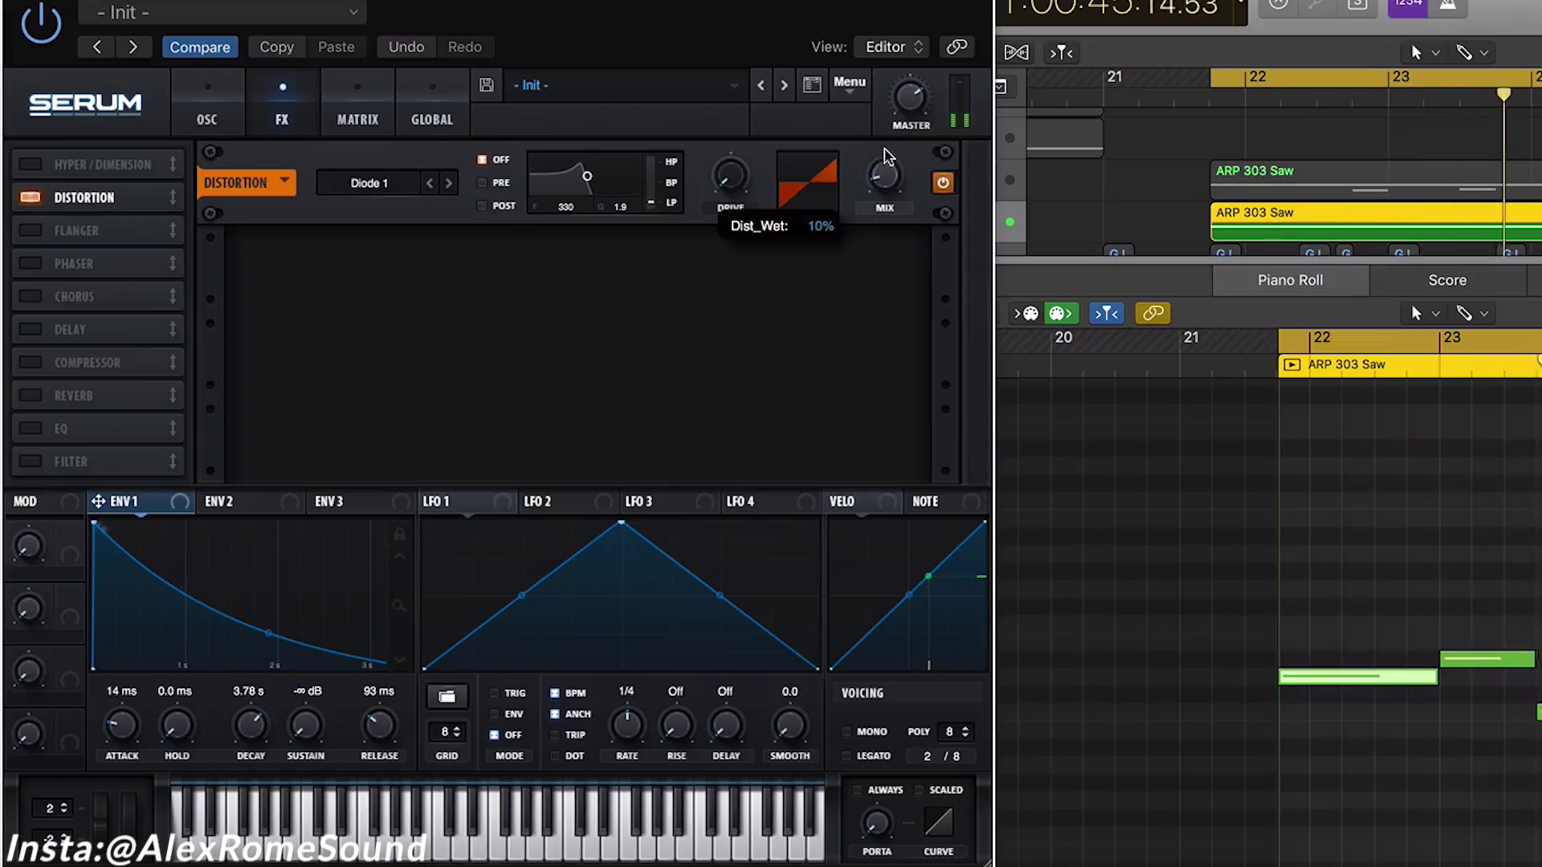
{"action": "left_click_drag", "start_coordinate": [587, 176], "coordinate": [567, 180]}
{"action": "left_click_drag", "start_coordinate": [883, 186], "coordinate": [886, 167]}
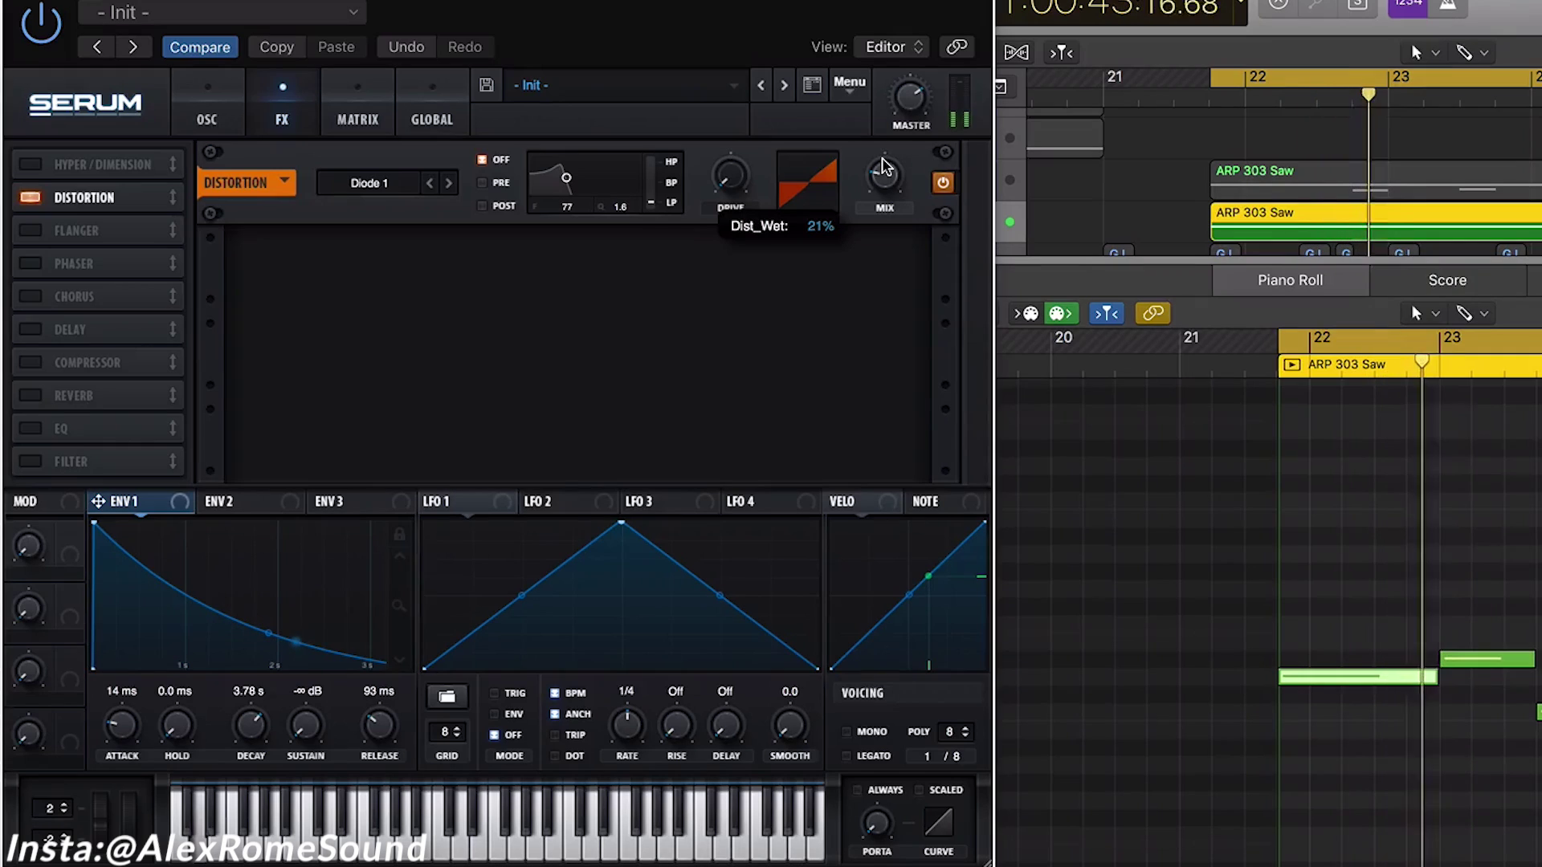
- Set the distortion filter to Post with a frequency of about 178 Hz and resonance 0.5, audition it, and close Serum
{"action": "left_click", "coordinate": [482, 183]}
{"action": "left_click", "coordinate": [482, 206]}
{"action": "left_click_drag", "start_coordinate": [567, 178], "coordinate": [580, 188]}
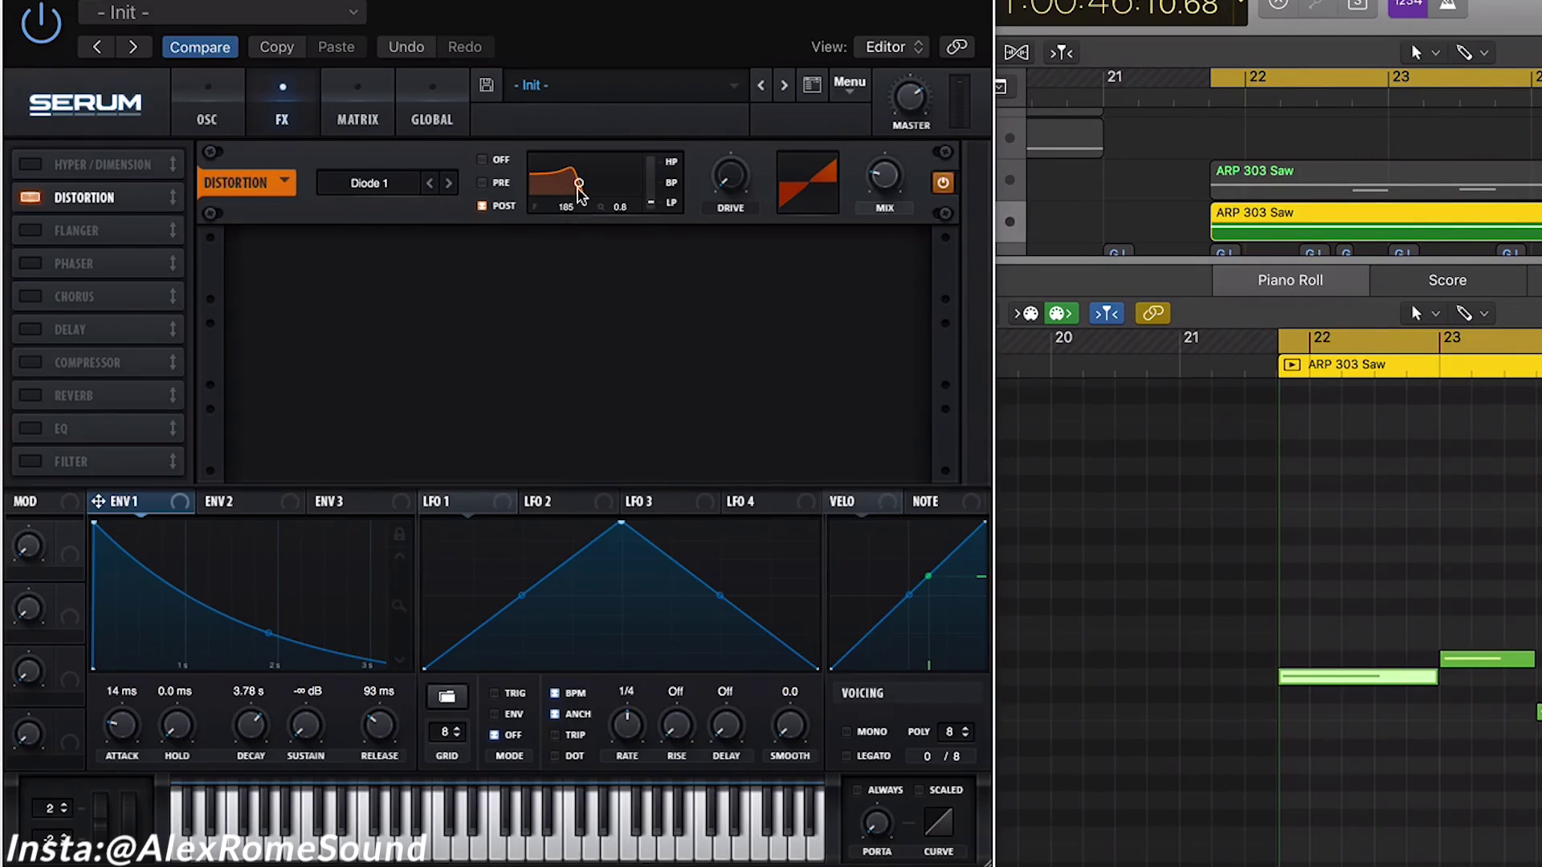
{"action": "left_click_drag", "start_coordinate": [575, 189], "coordinate": [580, 192]}
{"action": "key", "text": "space"}
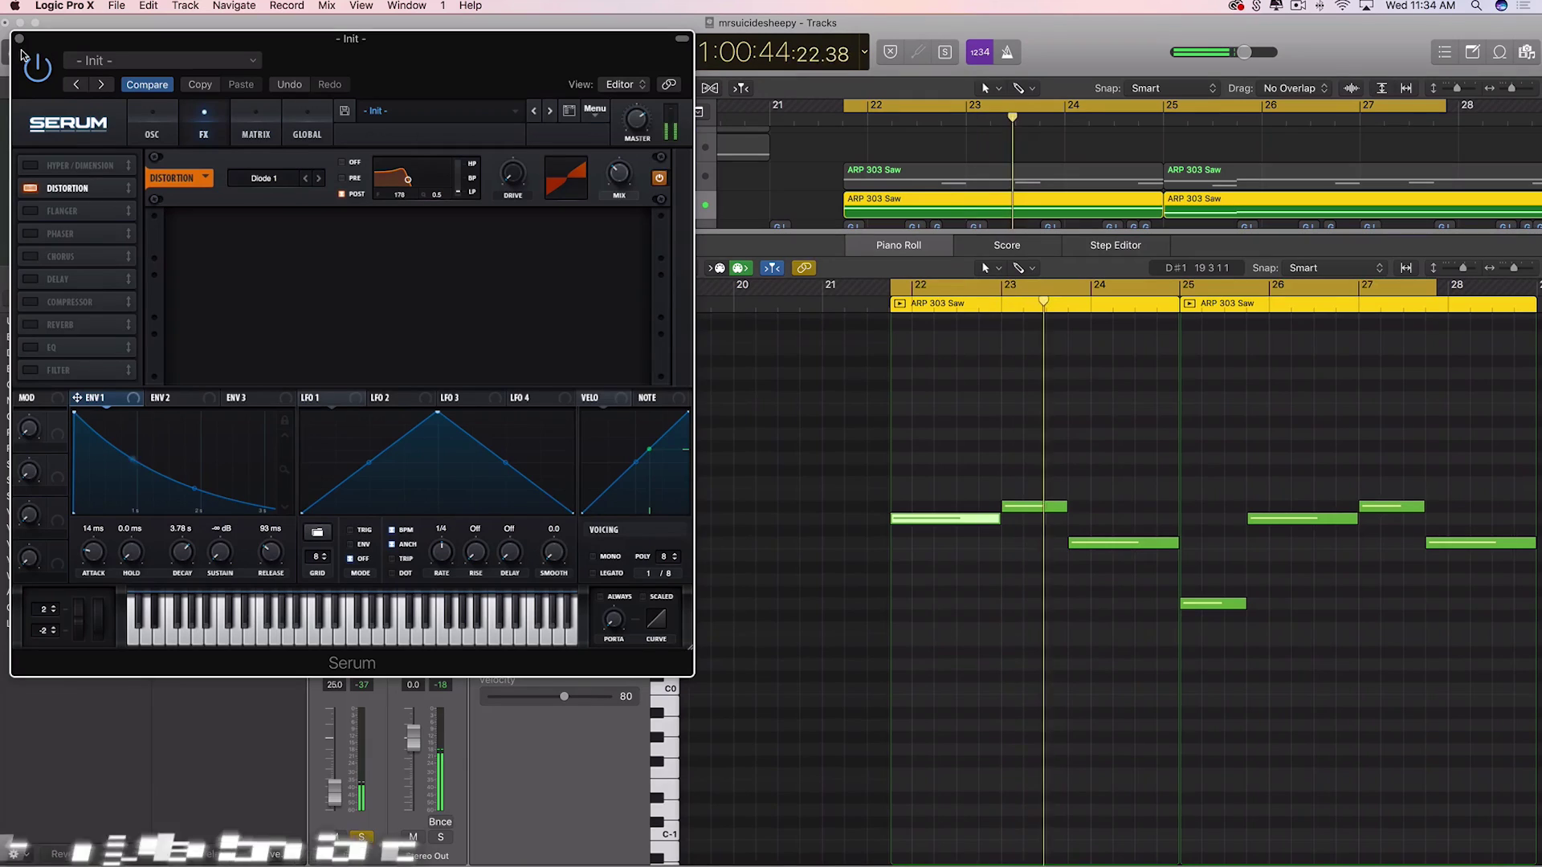
{"action": "left_click", "coordinate": [19, 37]}
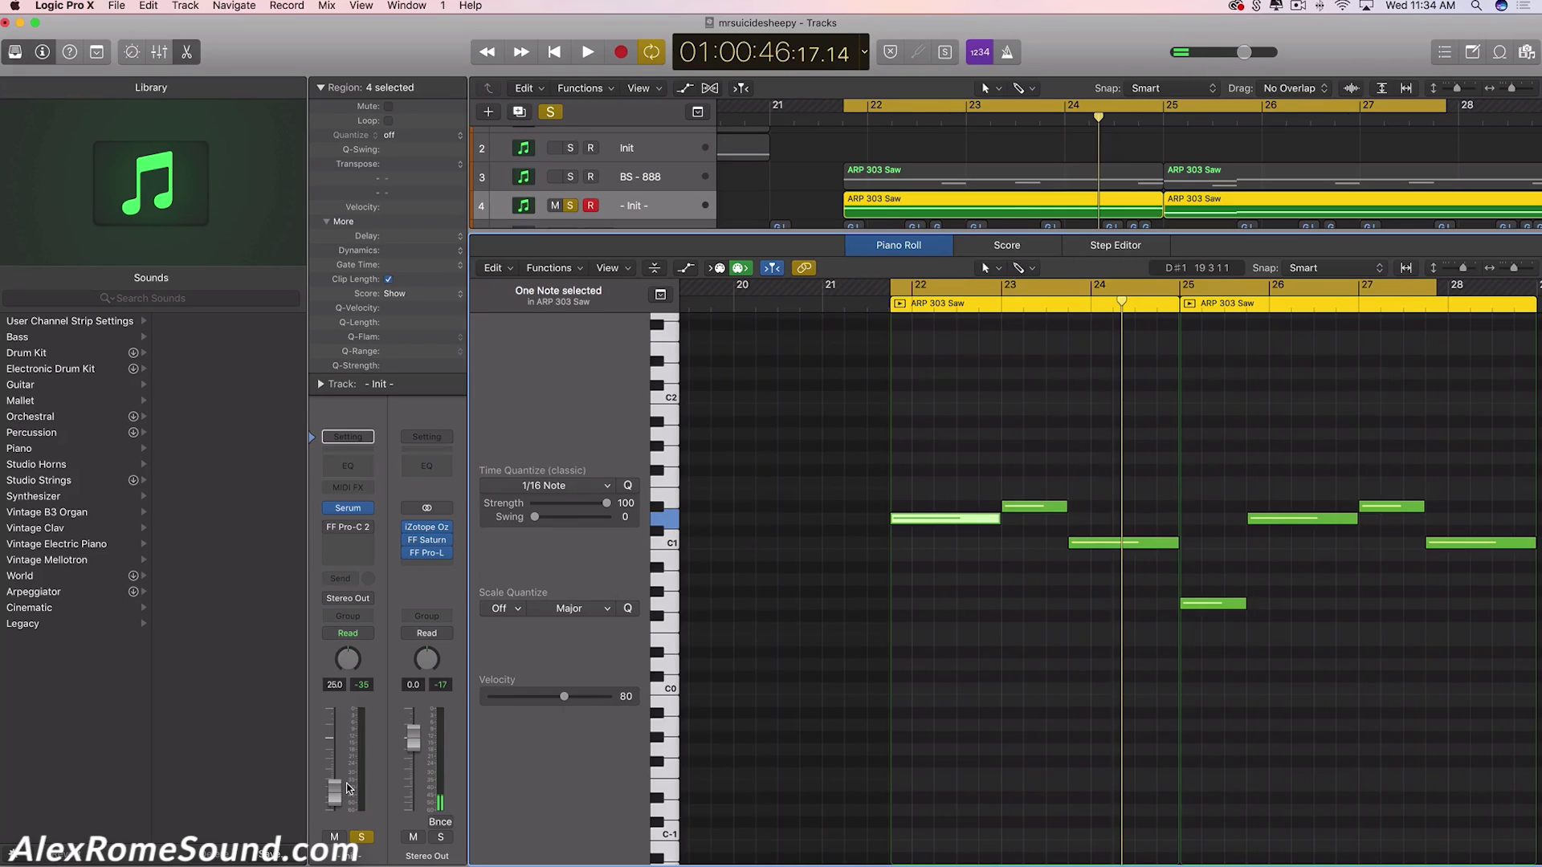
- Play back the duplicate bass track and examine its note lengths in the Piano Roll from bar 22 to 25
{"action": "key", "text": "space"}
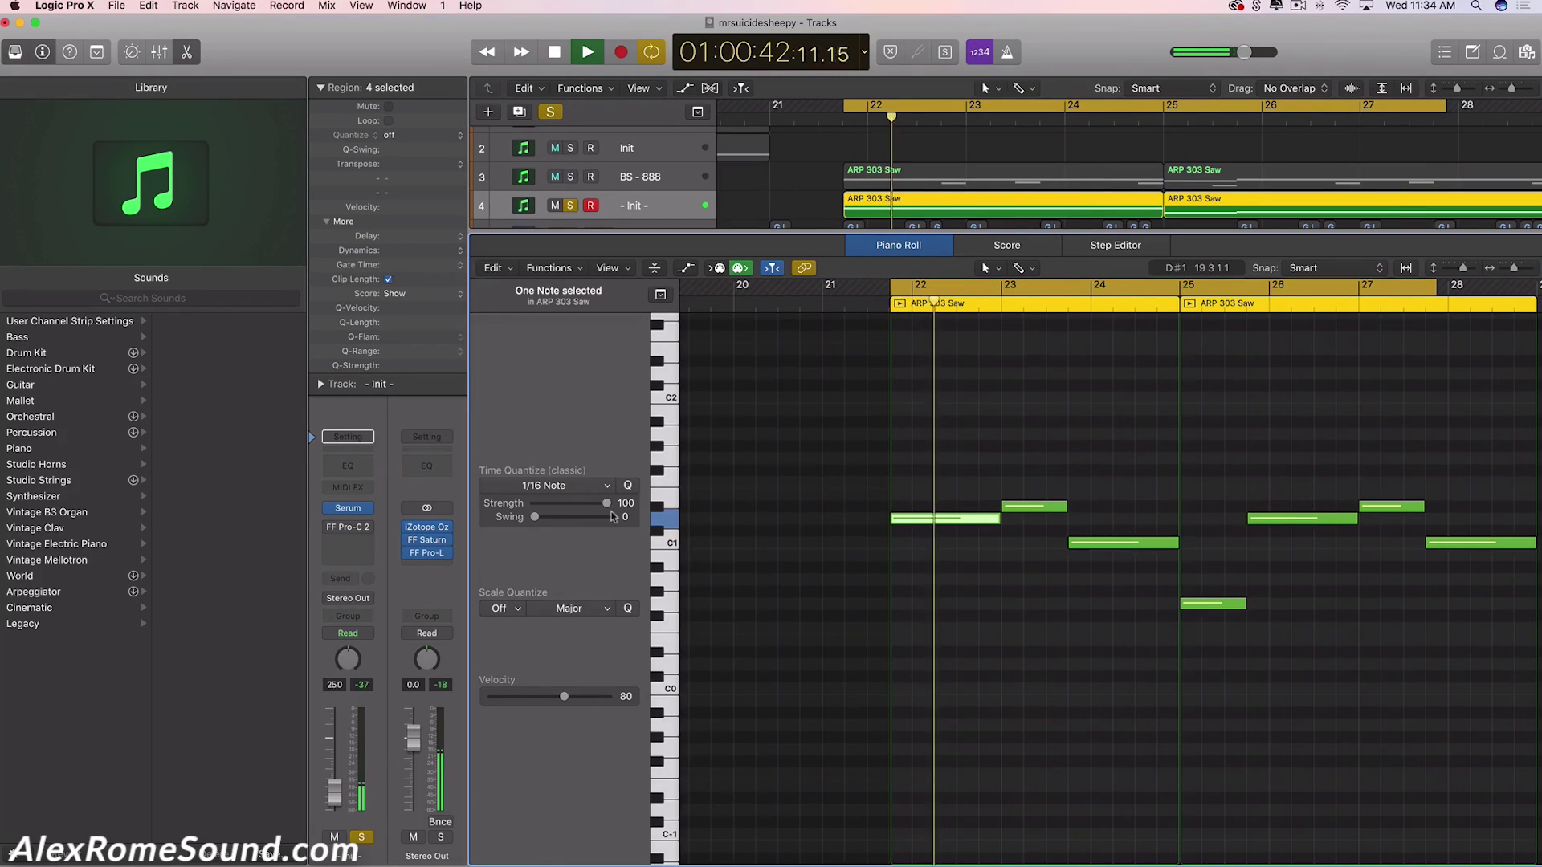
{"action": "key", "text": "space"}
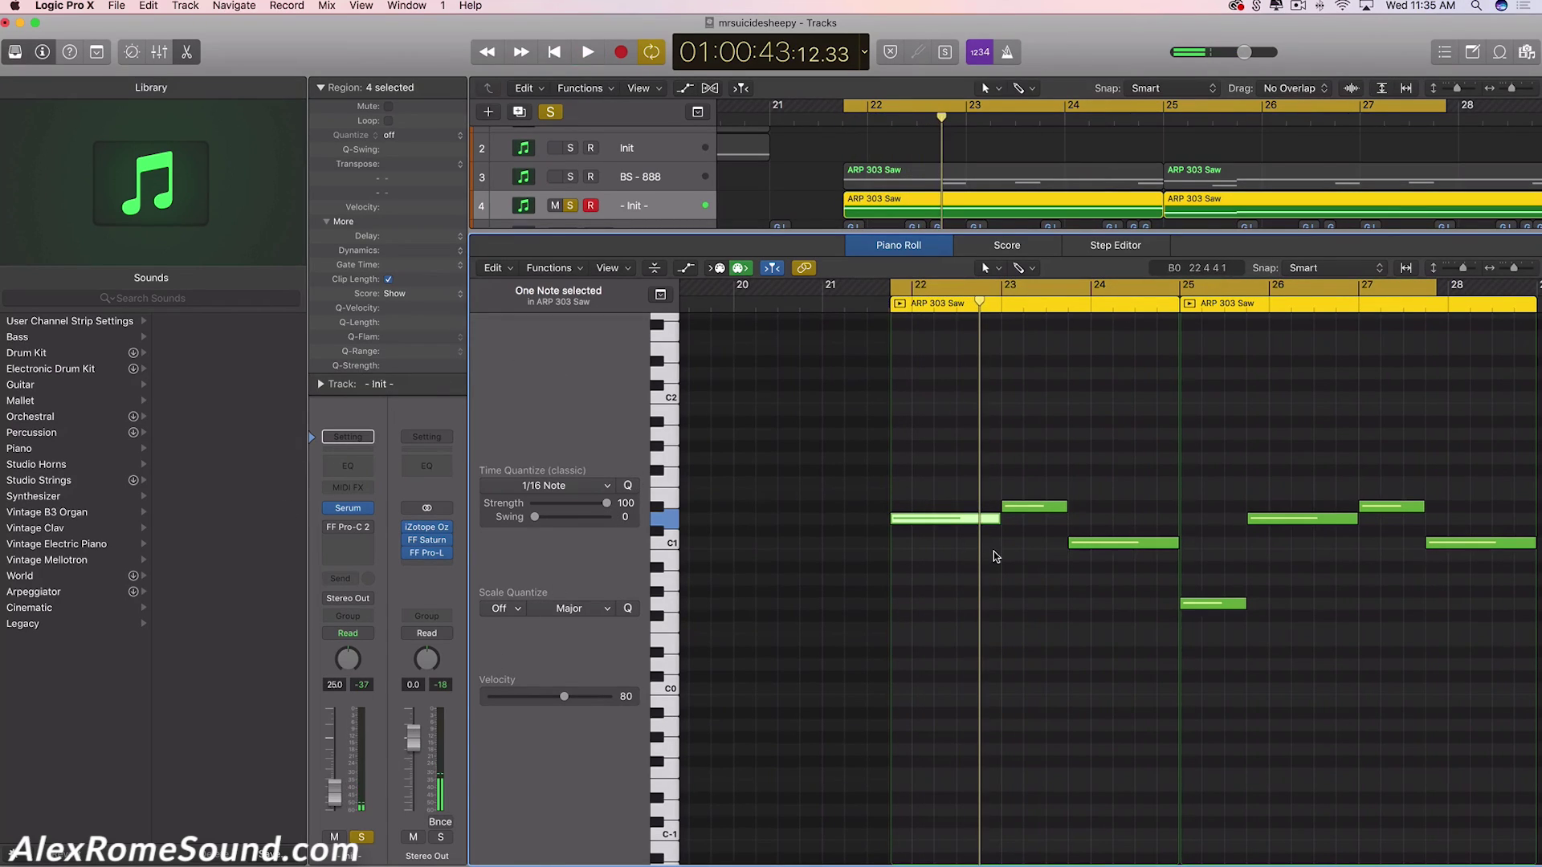
{"action": "scroll", "coordinate": [994, 556], "scroll_direction": "up", "scroll_amount": 3}
{"action": "scroll", "coordinate": [994, 556], "scroll_direction": "down", "scroll_amount": 1}
{"action": "key", "text": "space"}
{"action": "key", "text": "space"}
{"action": "left_click", "coordinate": [975, 551]}
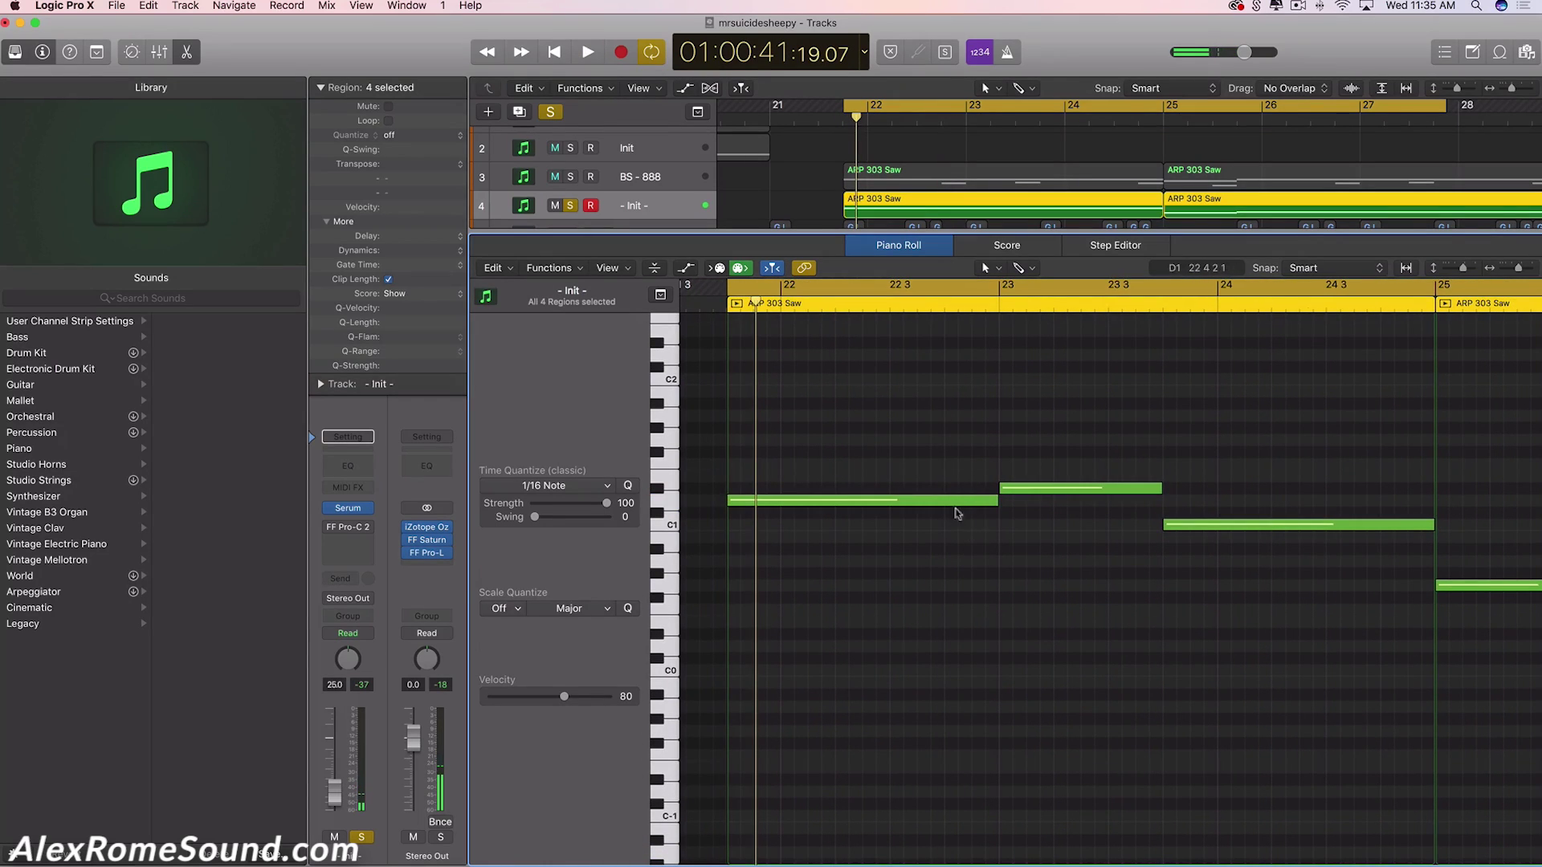
{"action": "scroll", "coordinate": [1065, 558], "scroll_direction": "right", "scroll_amount": 2}
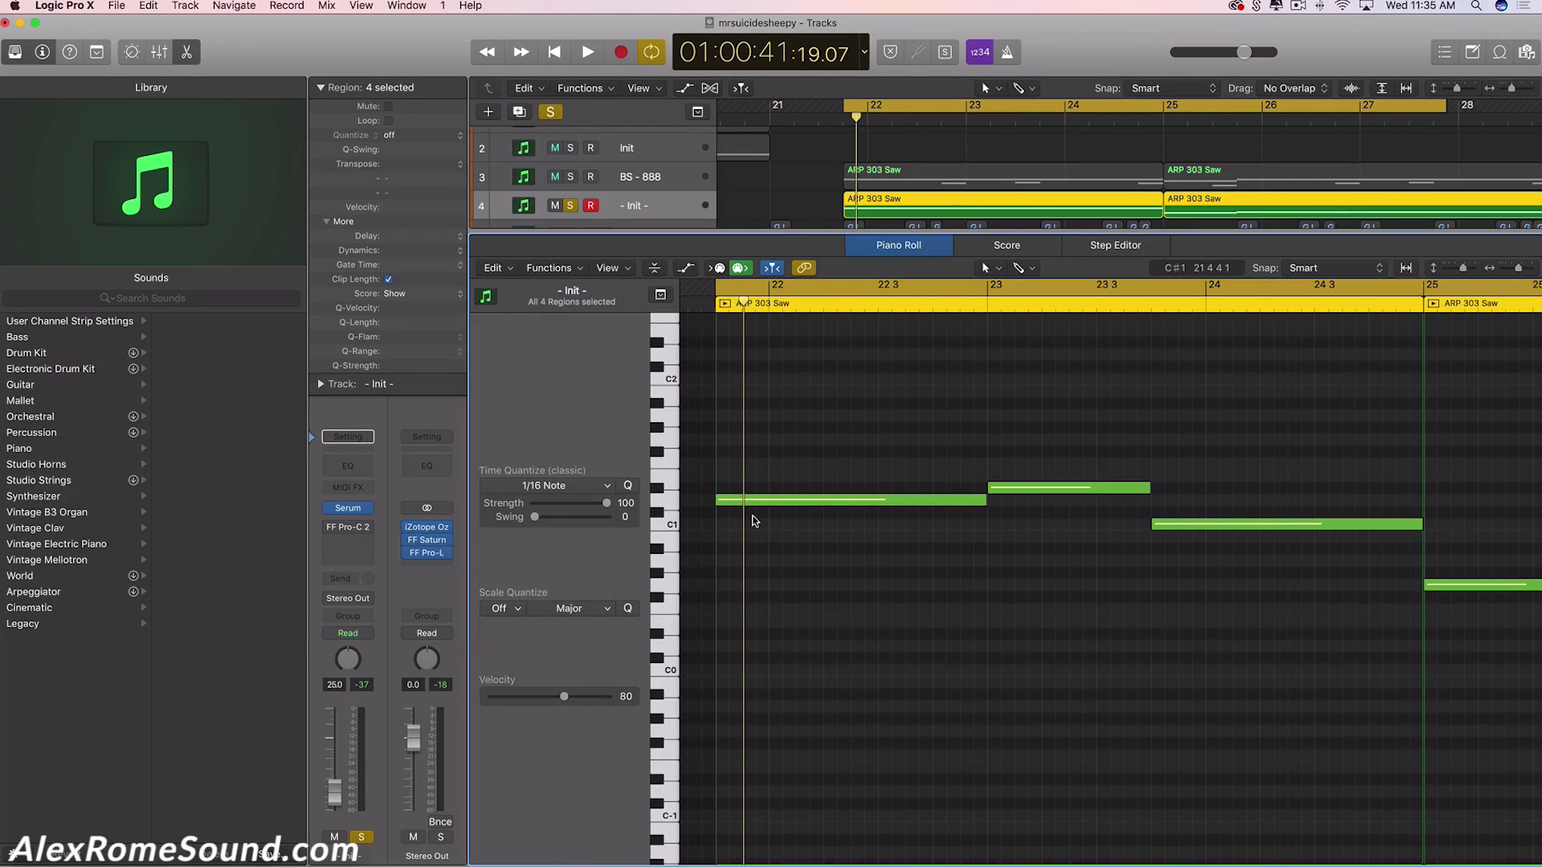
{"action": "scroll", "coordinate": [868, 551], "scroll_direction": "right", "scroll_amount": 1}
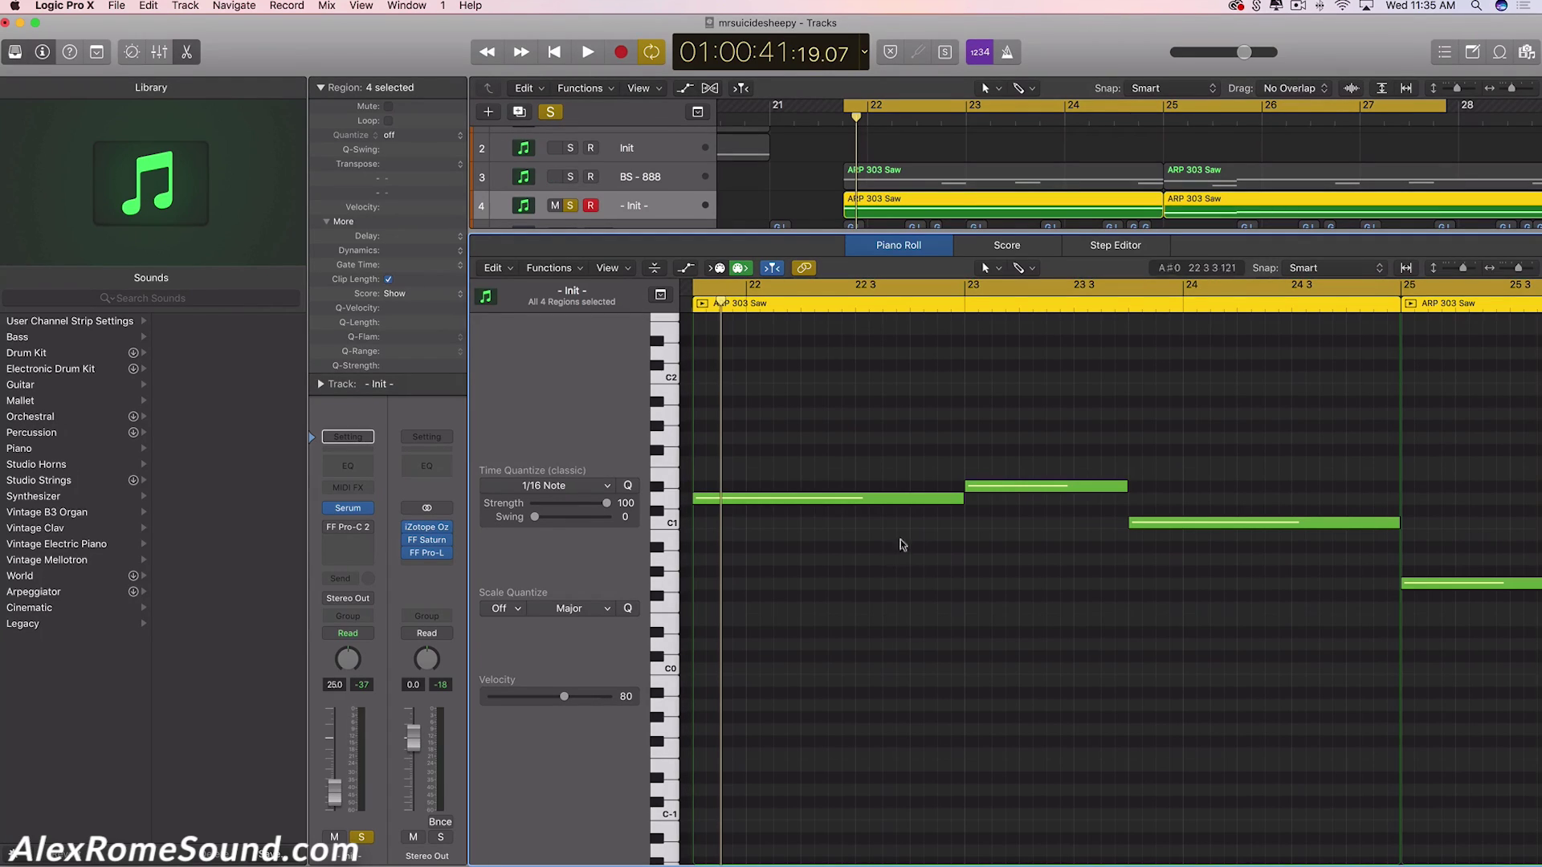
- Add a short D0 note under the end of the first bass note, just before bar 23, and play it back
{"action": "scroll", "coordinate": [920, 643], "scroll_direction": "down", "scroll_amount": 1}
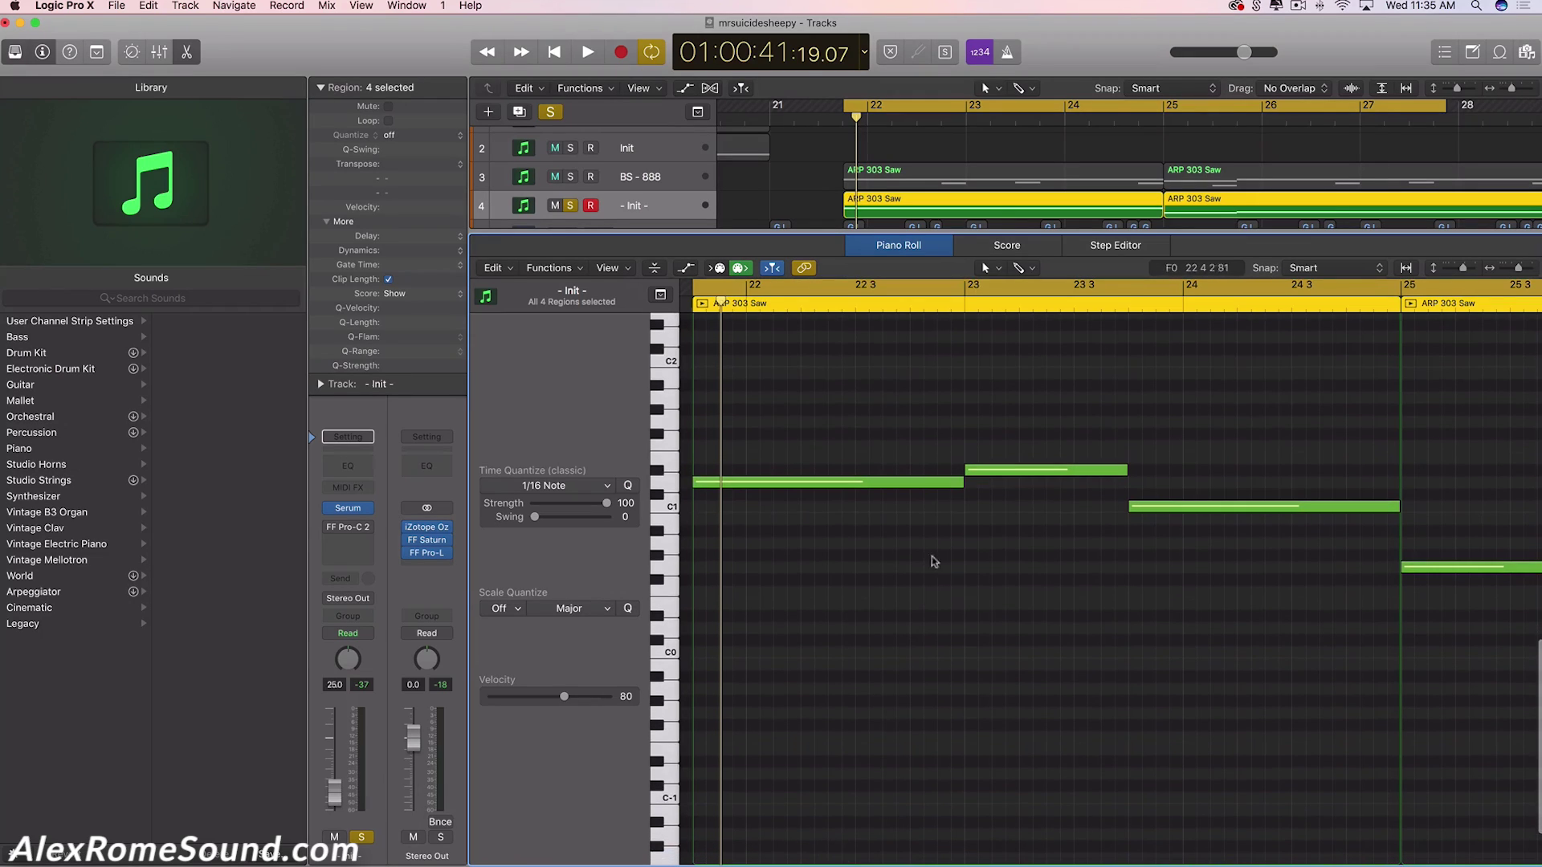
{"action": "mouse_move", "coordinate": [919, 627]}
{"action": "left_mouse_down"}
{"action": "mouse_move", "coordinate": [700, 626]}
{"action": "mouse_move", "coordinate": [911, 627]}
{"action": "left_mouse_up"}
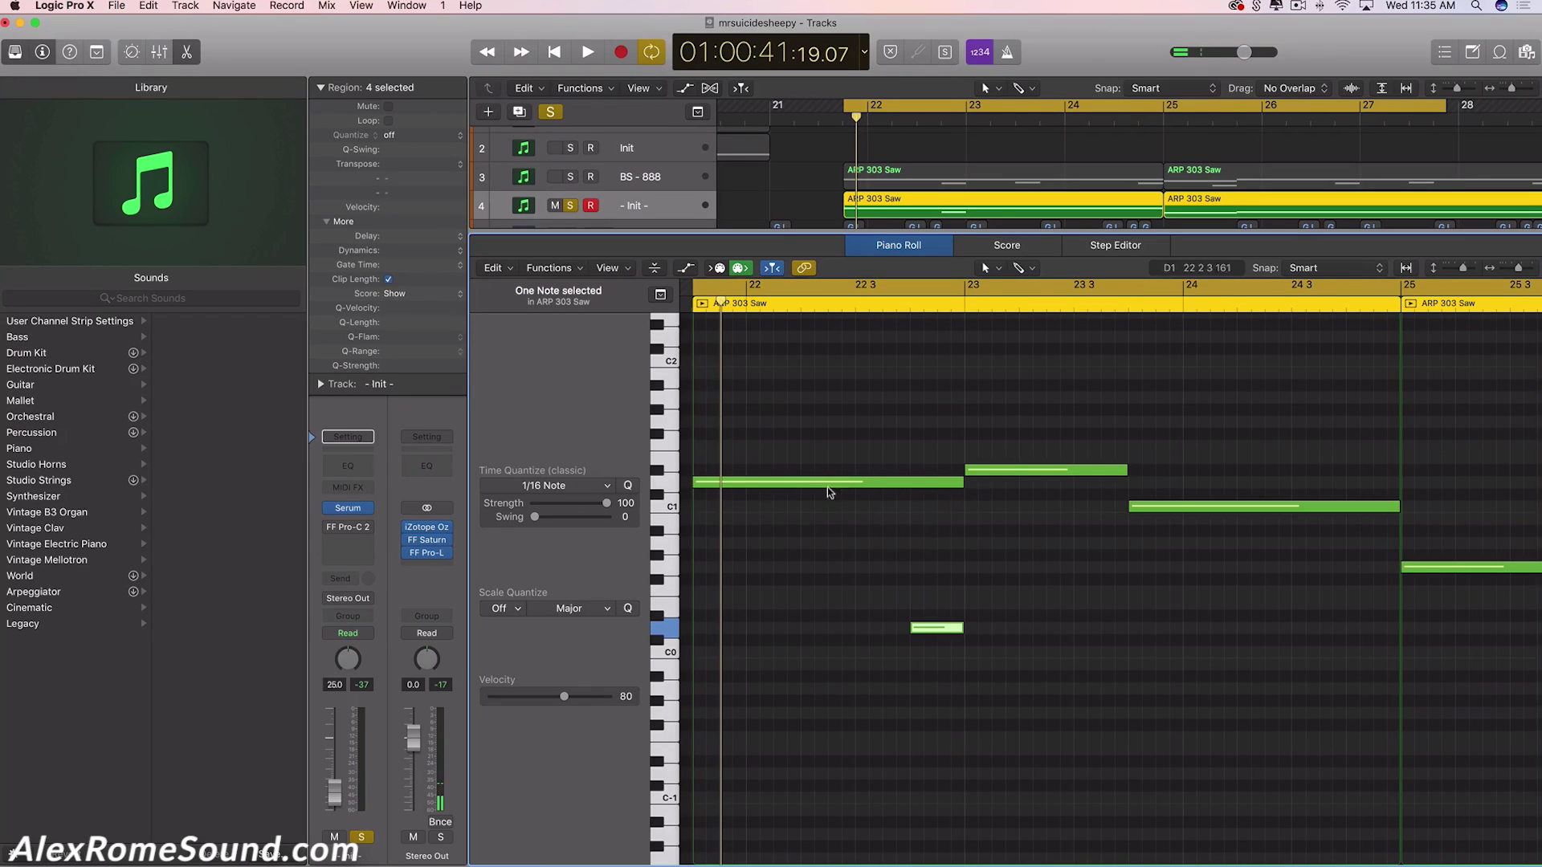
{"action": "key", "text": "space"}
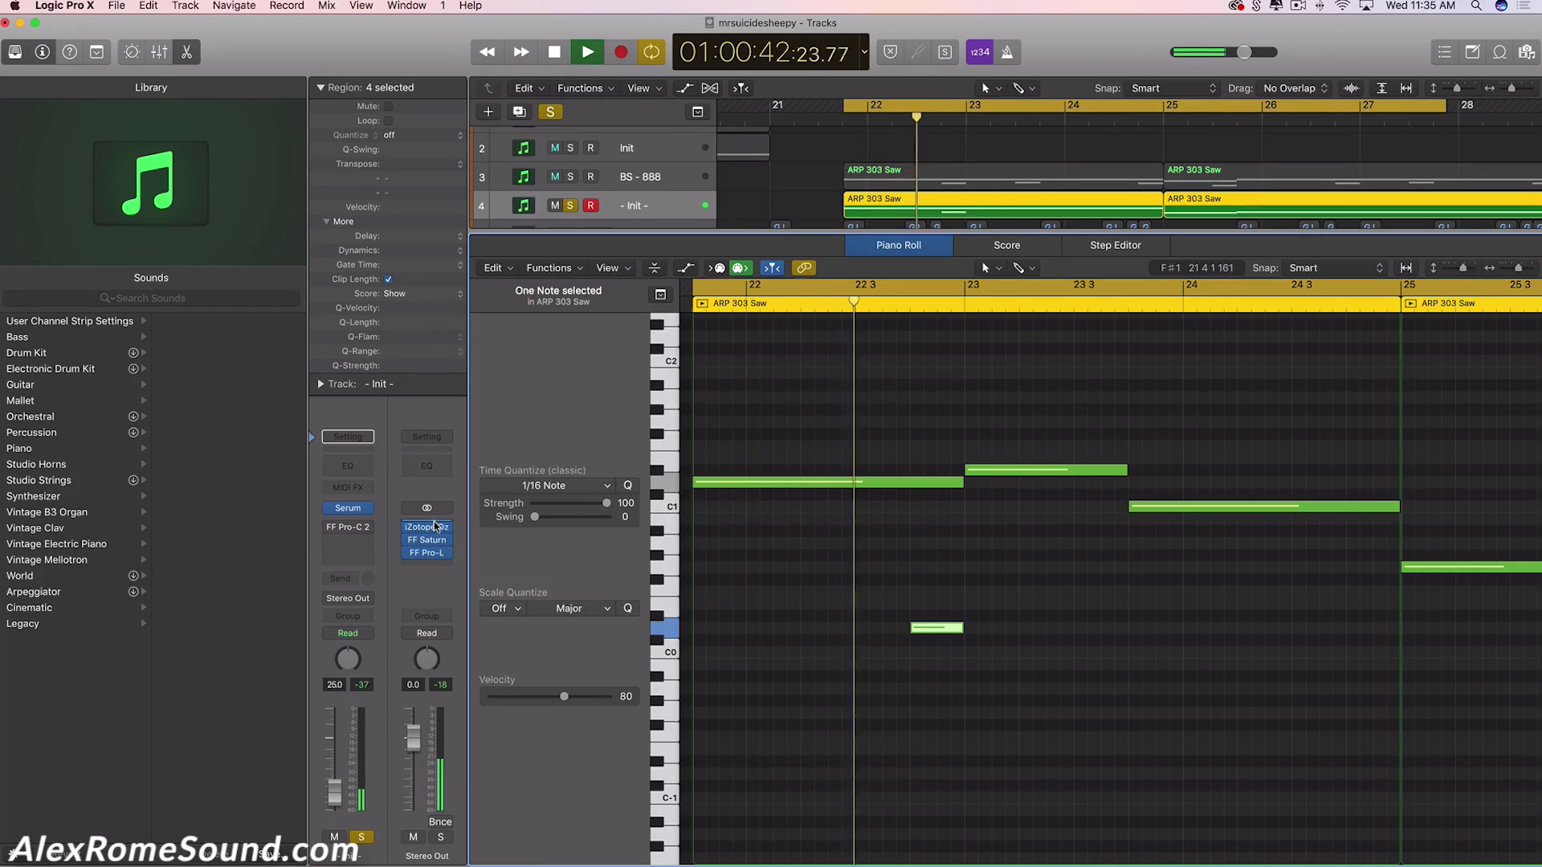
{"action": "key", "text": "space"}
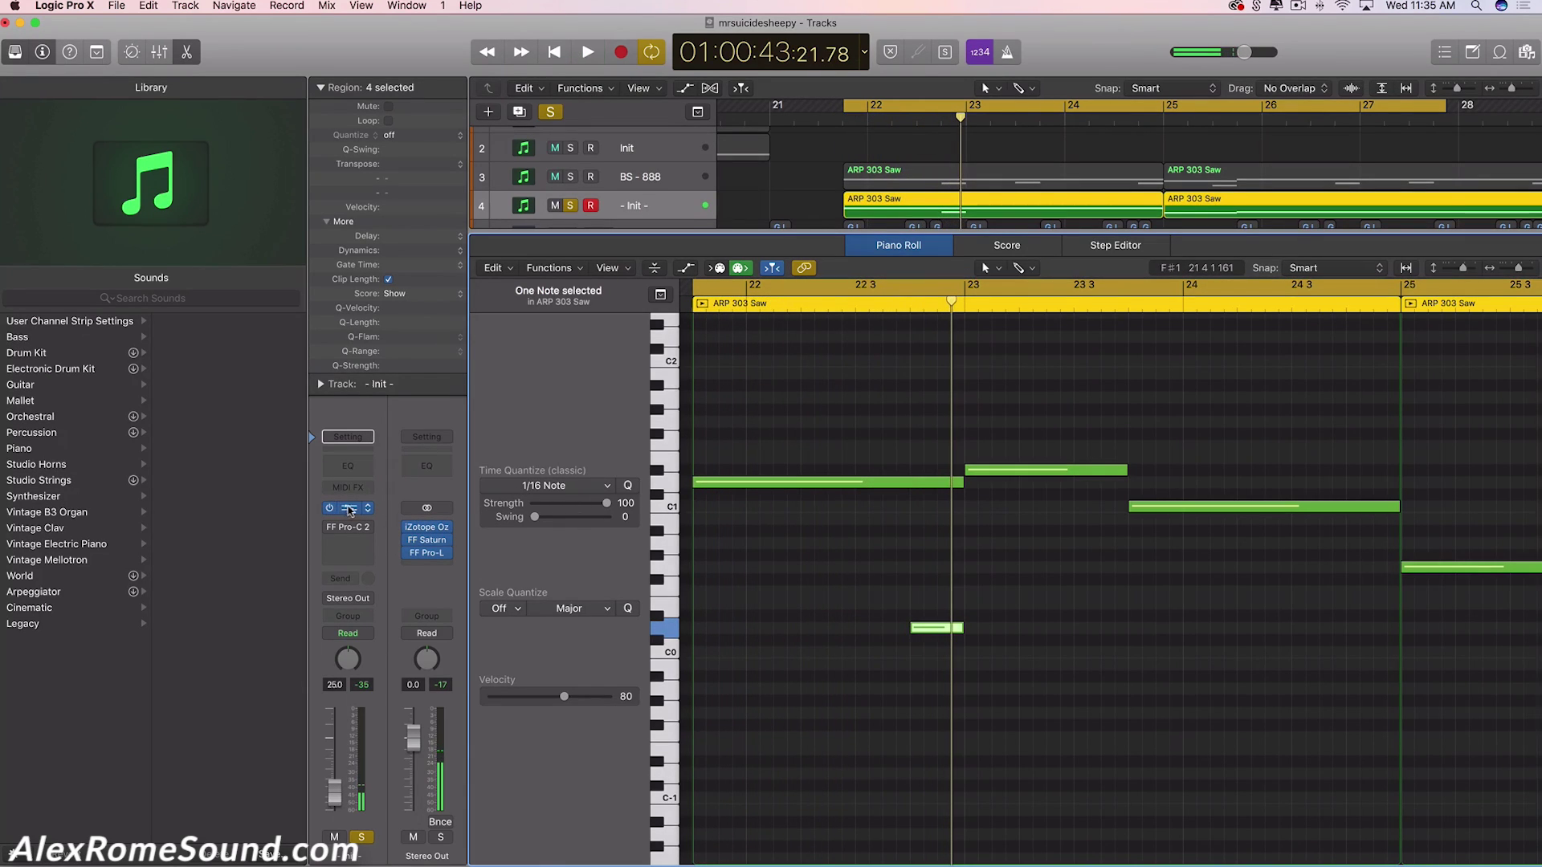
- Enable Mono and Legato voicing in the duplicate bass track's Serum, raise the portamento, and close the plug-in
{"action": "left_click", "coordinate": [349, 511]}
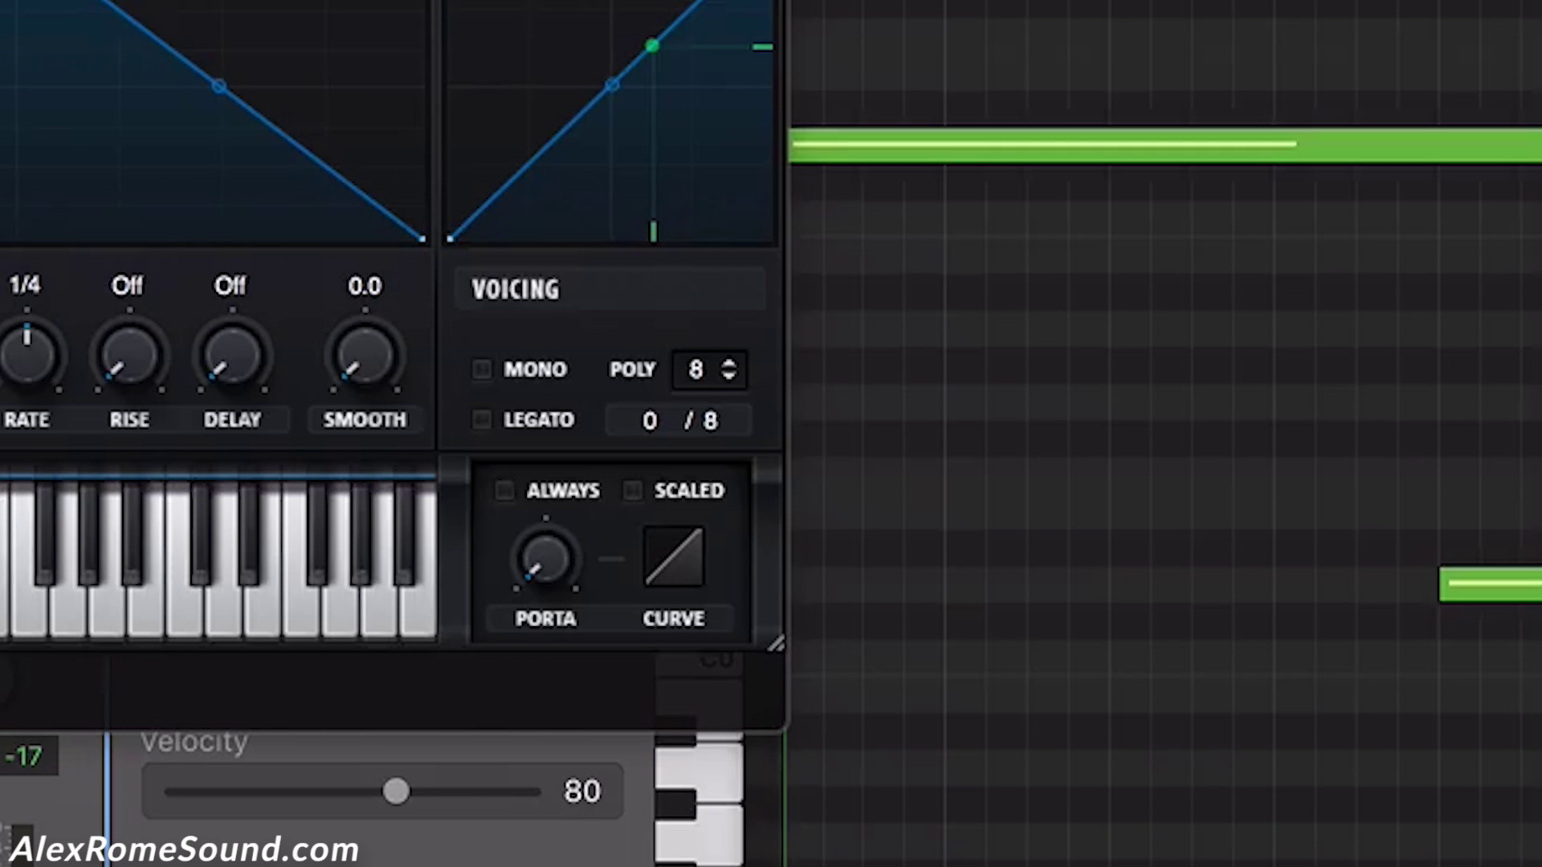
{"action": "left_click_drag", "start_coordinate": [1352, 522], "coordinate": [1538, 610]}
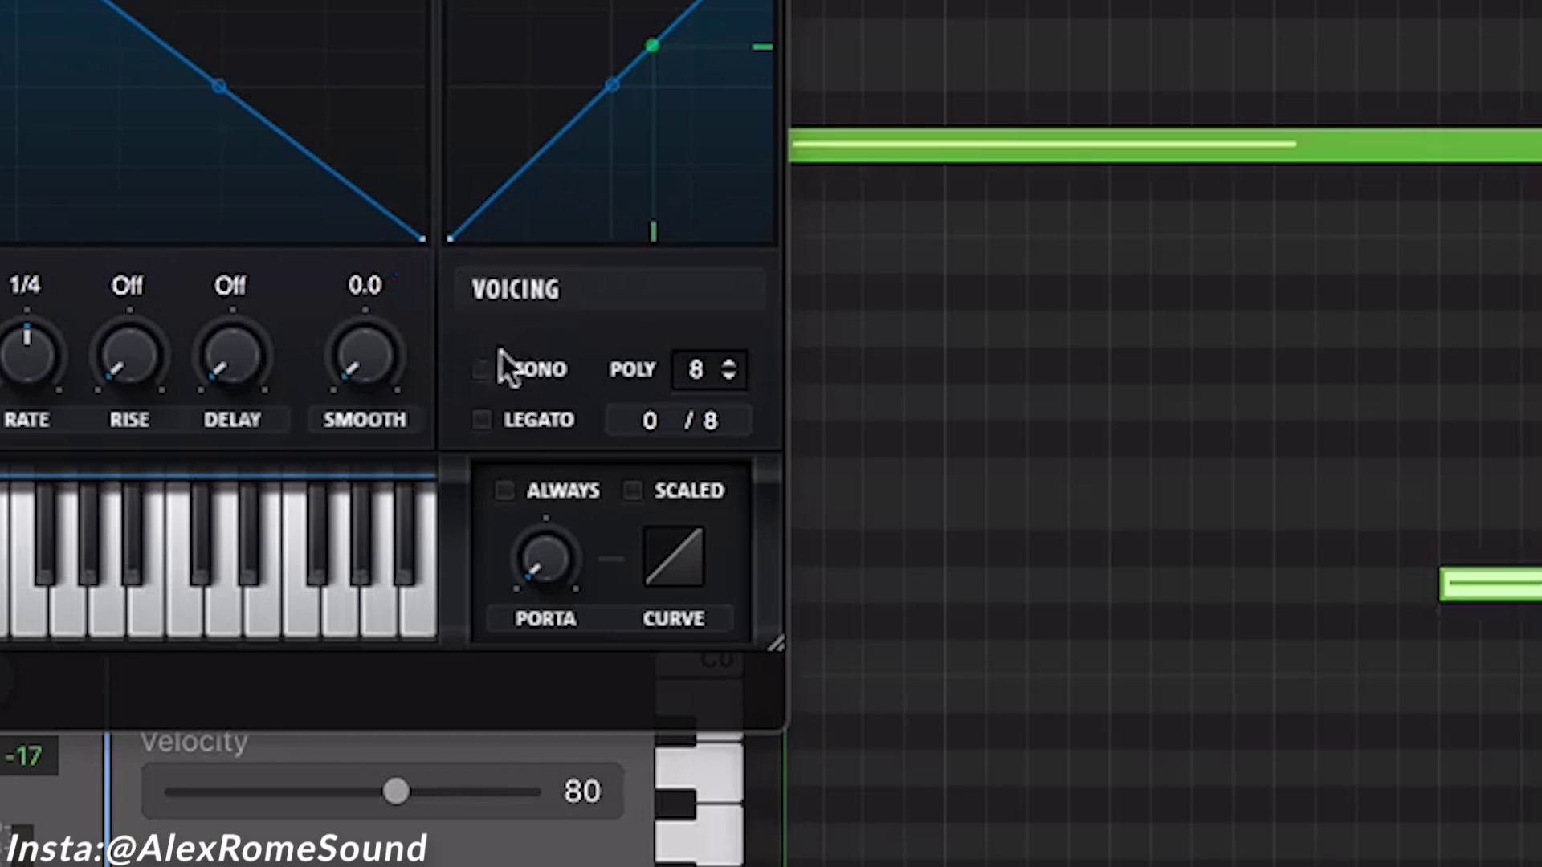
{"action": "left_click", "coordinate": [482, 369]}
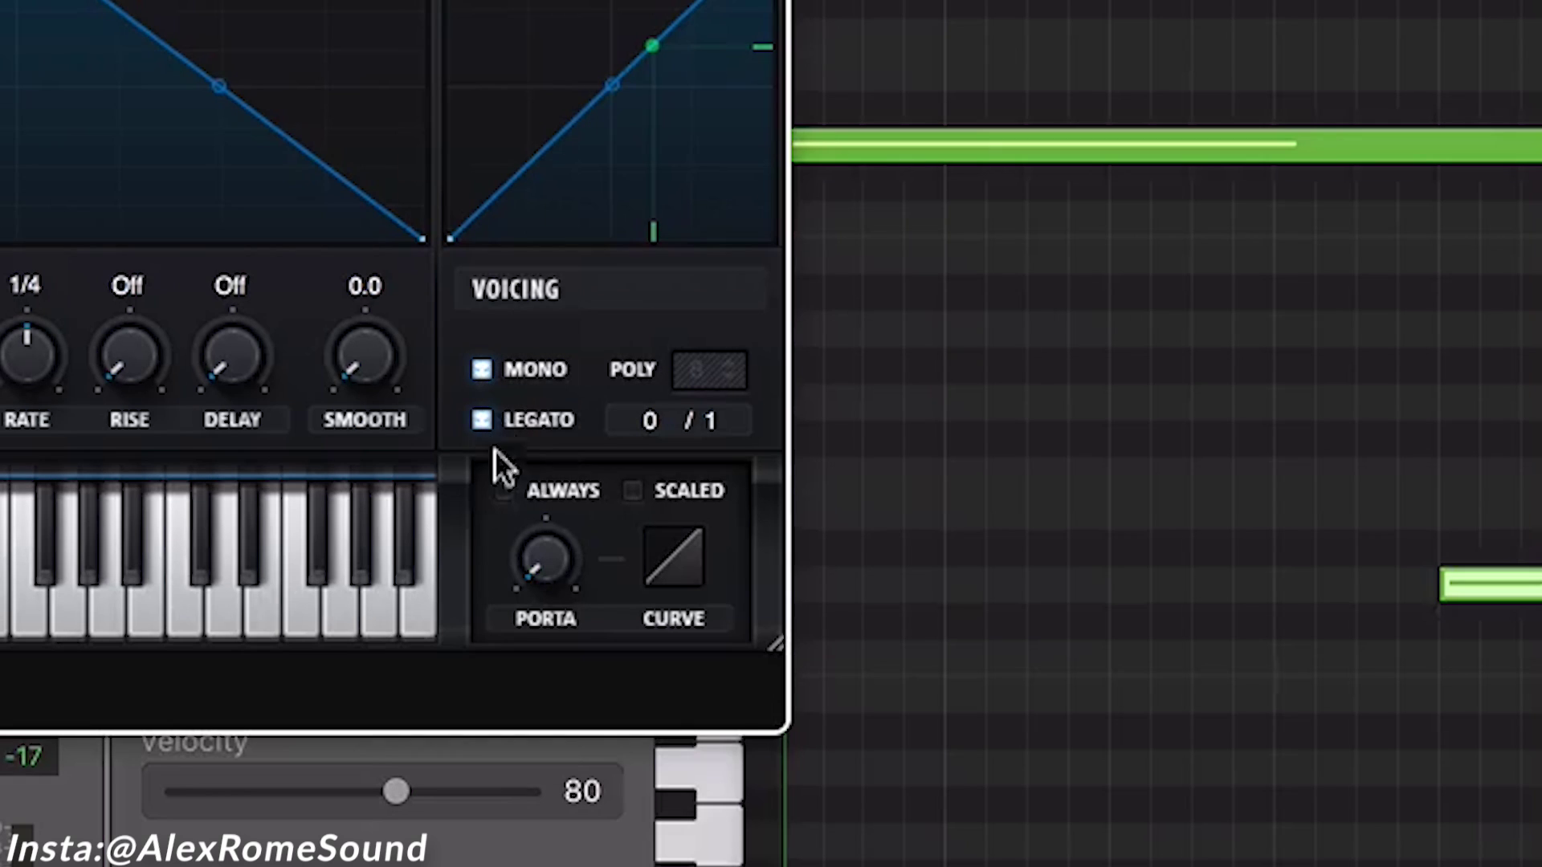
{"action": "left_click_drag", "start_coordinate": [556, 566], "coordinate": [580, 306]}
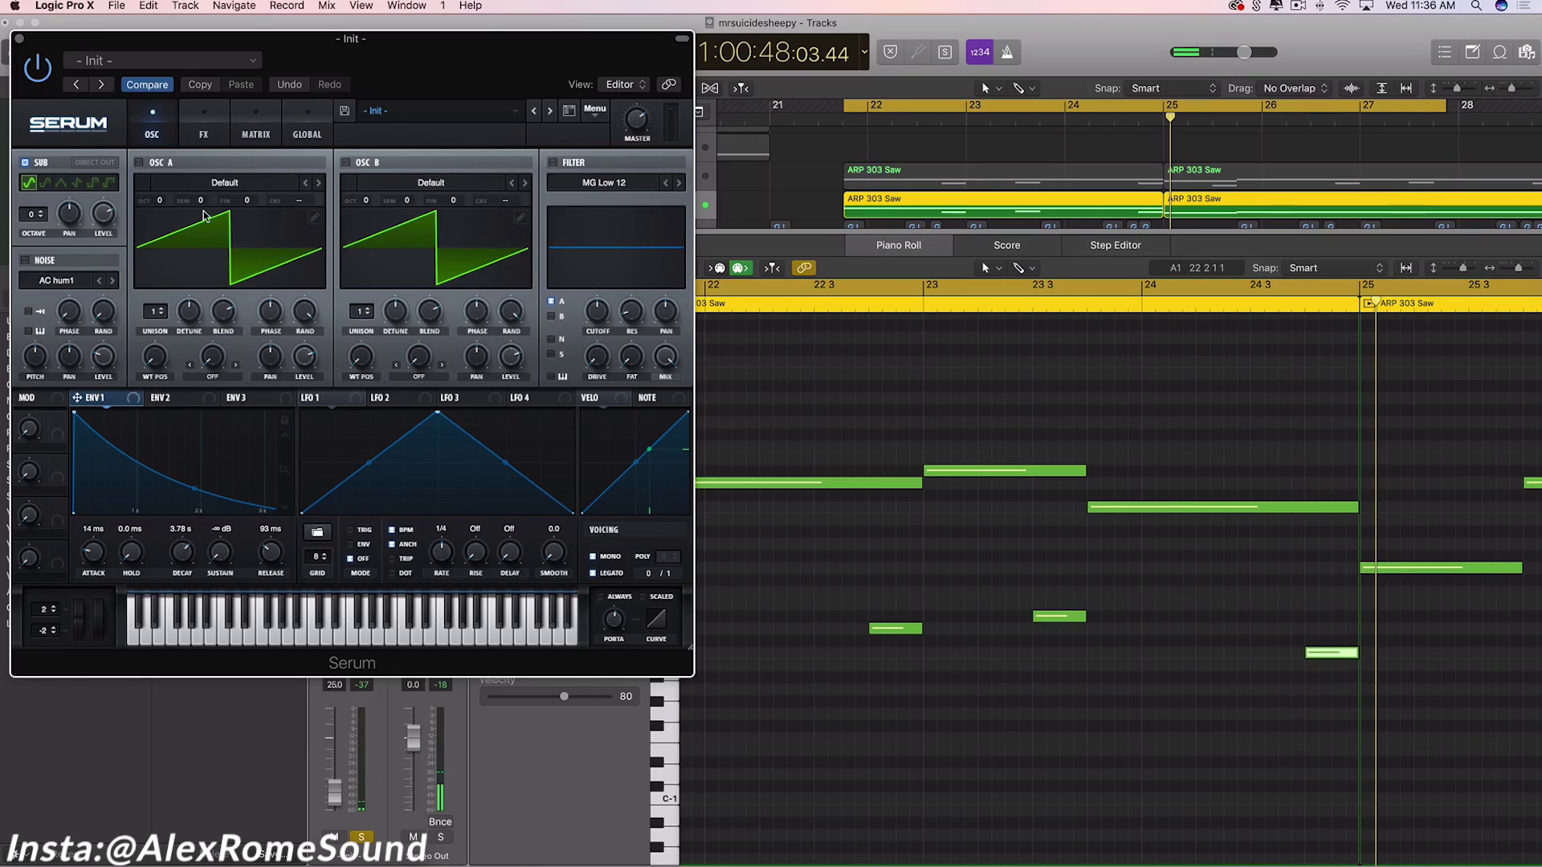
{"action": "left_click", "coordinate": [17, 38]}
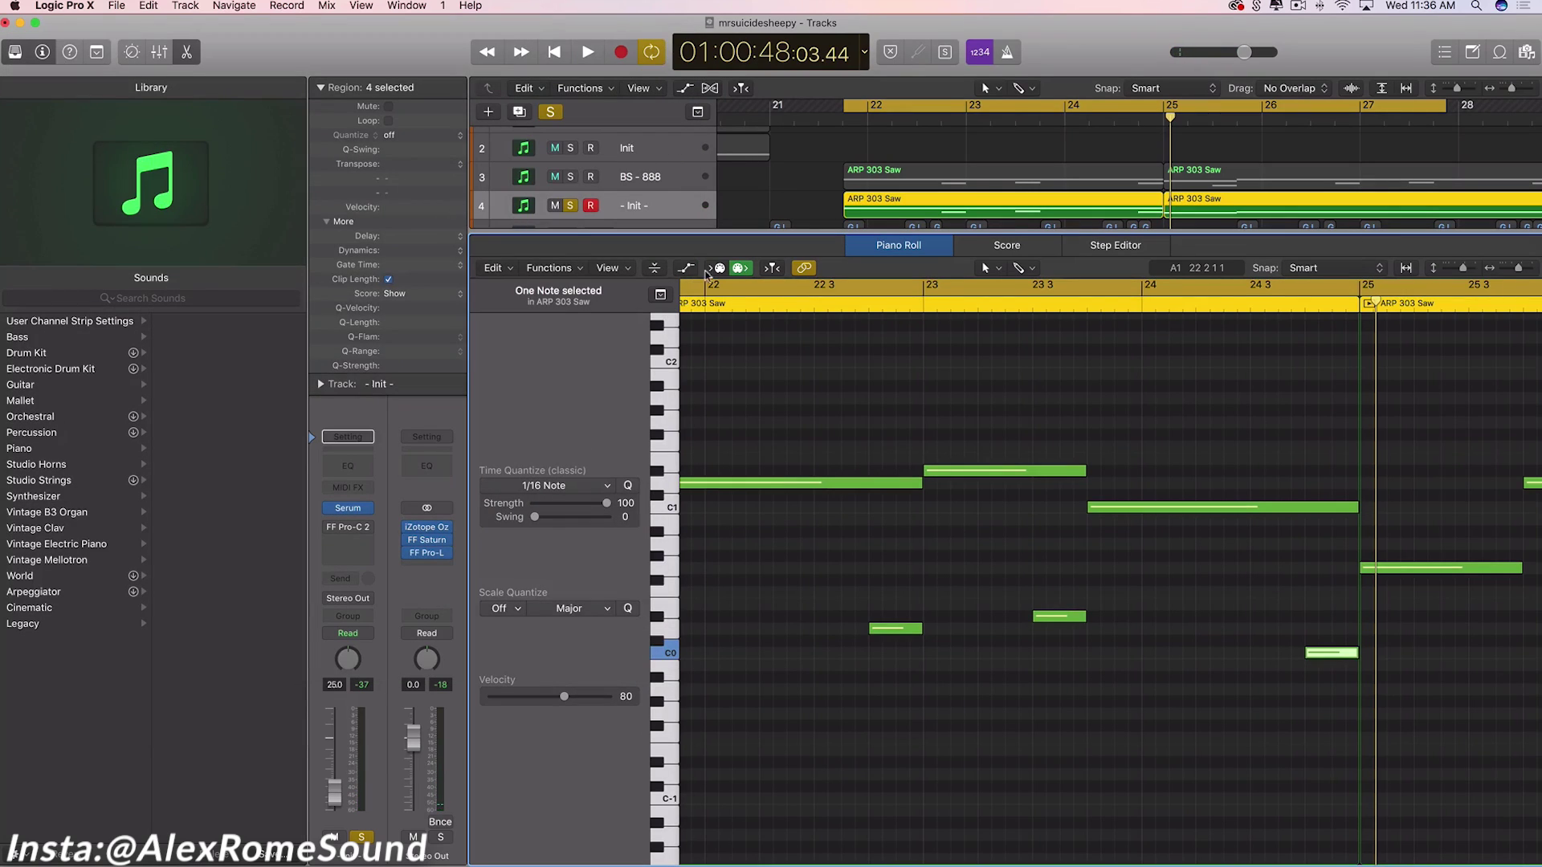
- Close the Piano Roll, move the solo from the duplicate Init bass to the BS - 888 track, and play it back
{"action": "left_click_drag", "start_coordinate": [754, 234], "coordinate": [683, 836]}
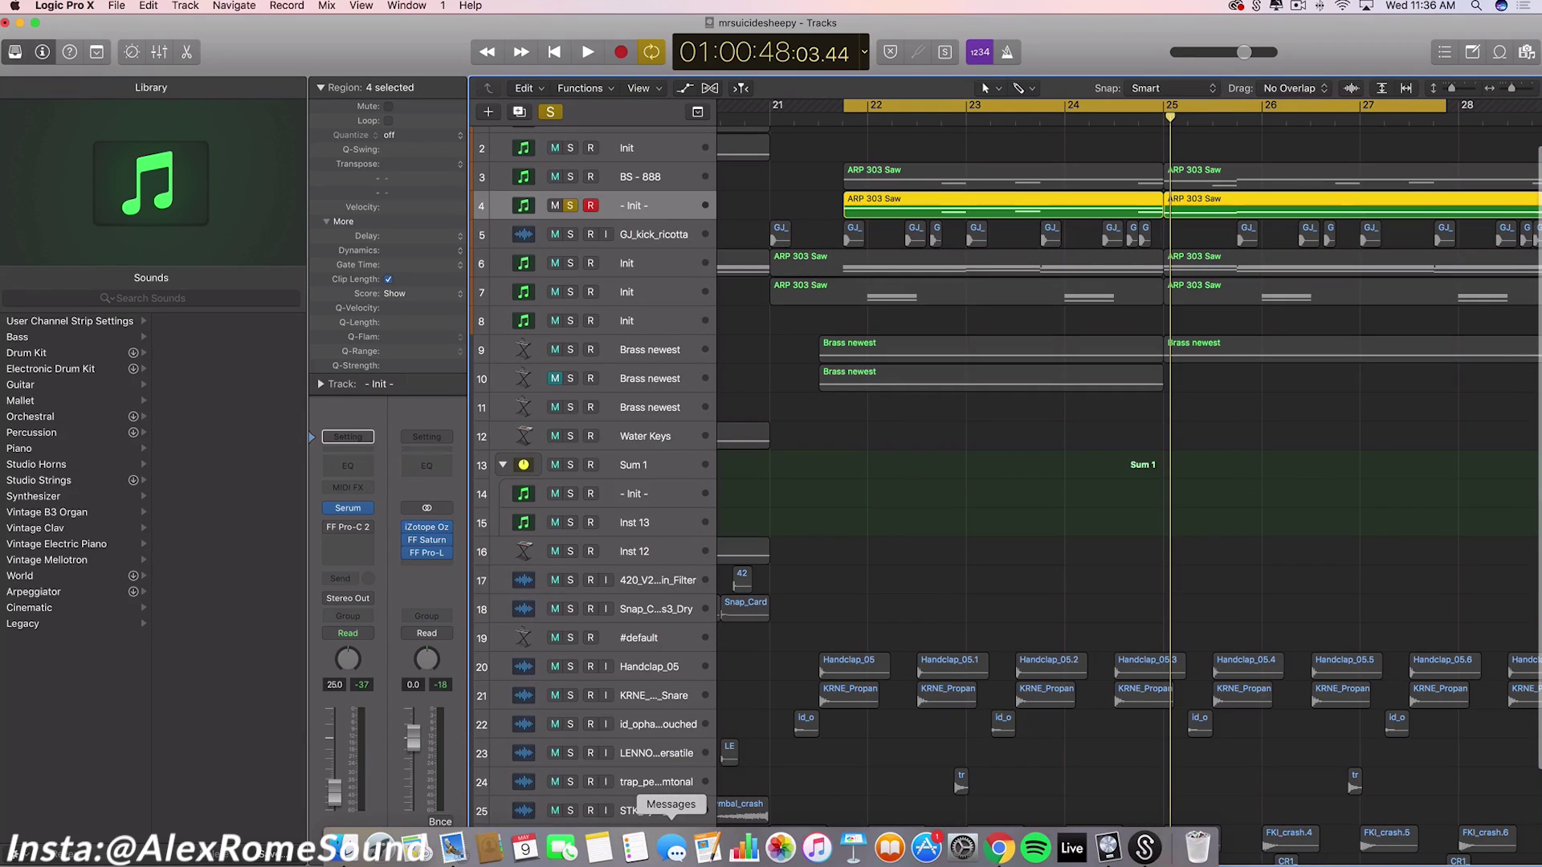
{"action": "left_click", "coordinate": [571, 205]}
{"action": "left_click", "coordinate": [570, 177]}
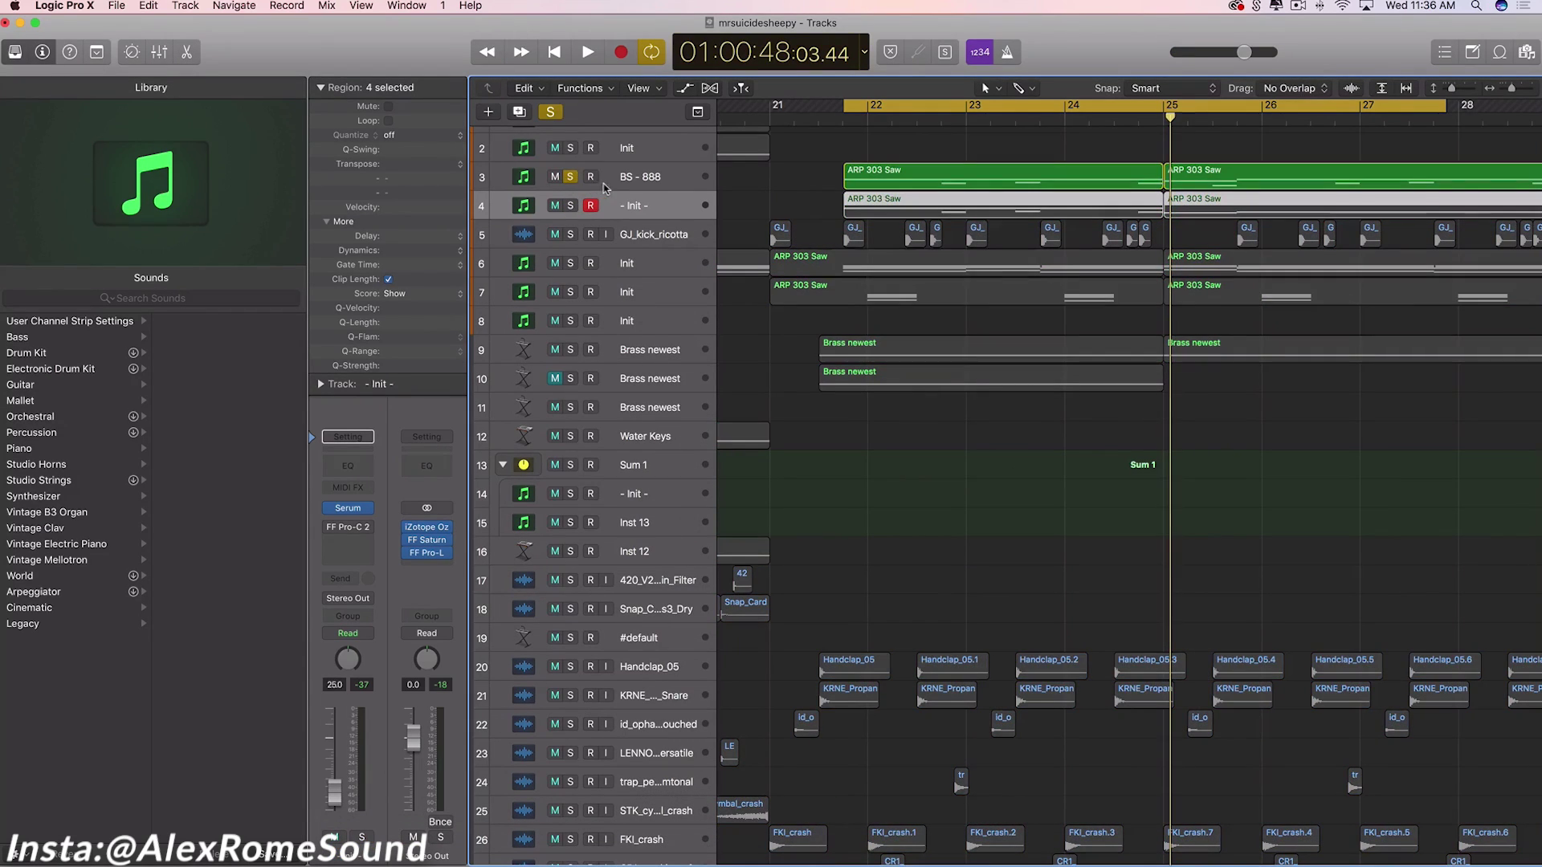
{"action": "left_click", "coordinate": [630, 179]}
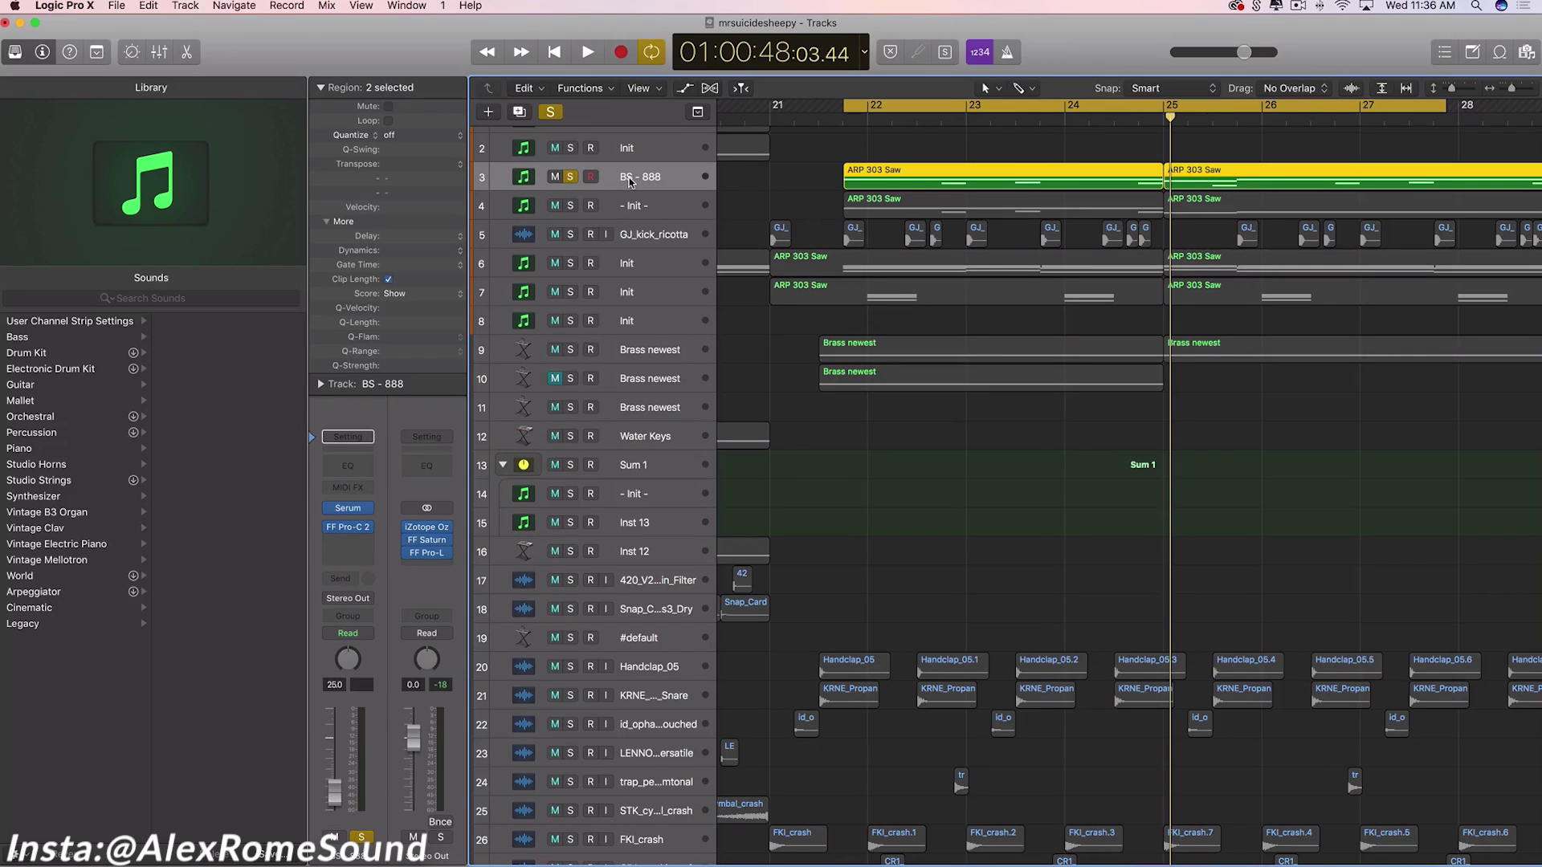
{"action": "key", "text": "space"}
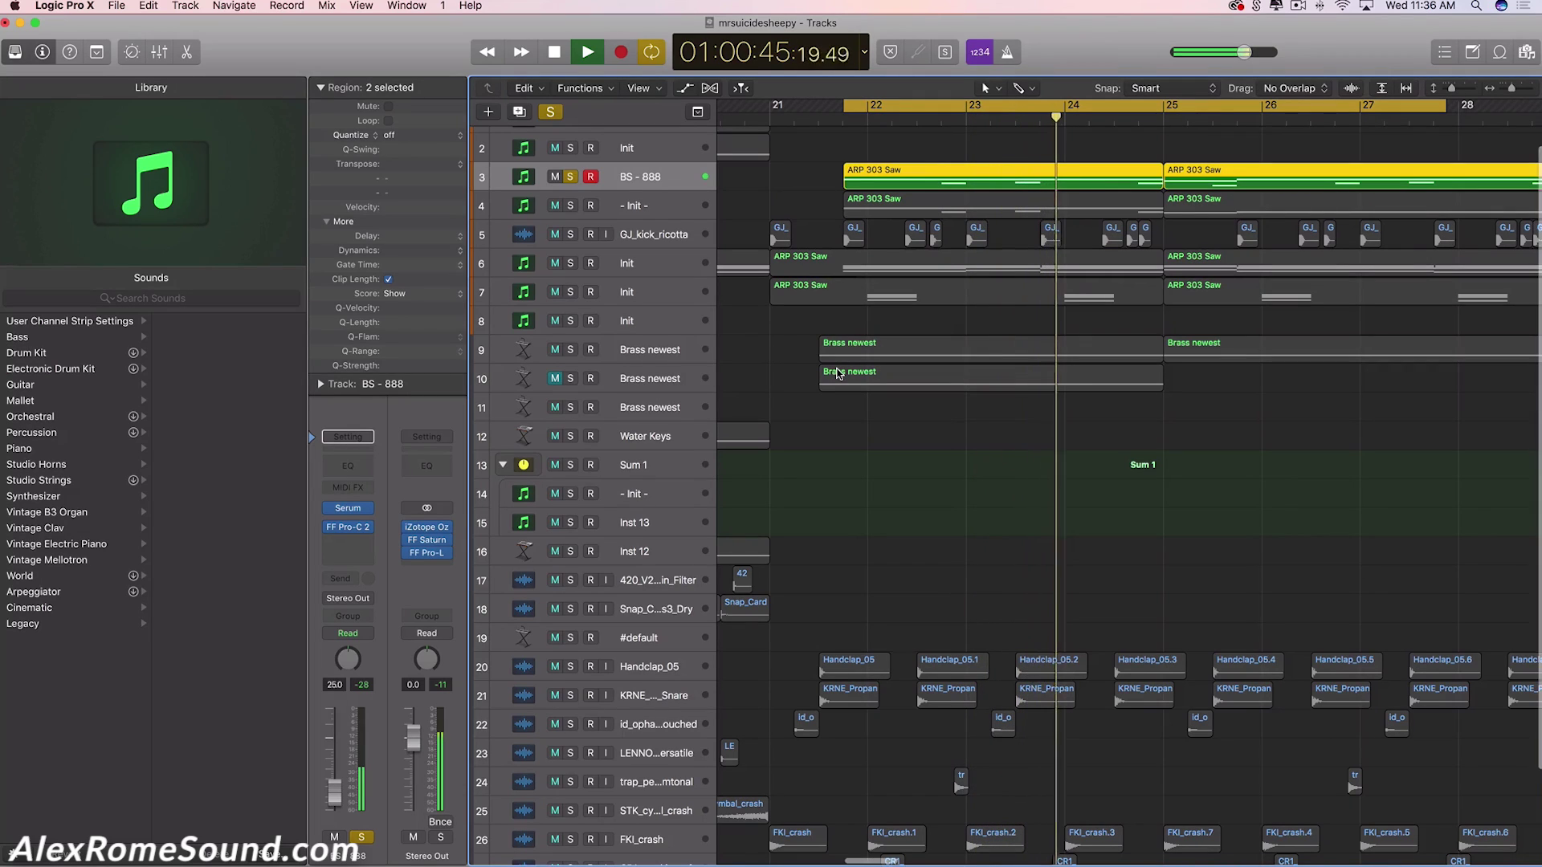
{"action": "key", "text": "space"}
- Select the first ARP 303 Saw region on the BS - 888 track and audition the soloed bass again
{"action": "left_click", "coordinate": [1003, 151]}
{"action": "left_click", "coordinate": [1041, 185]}
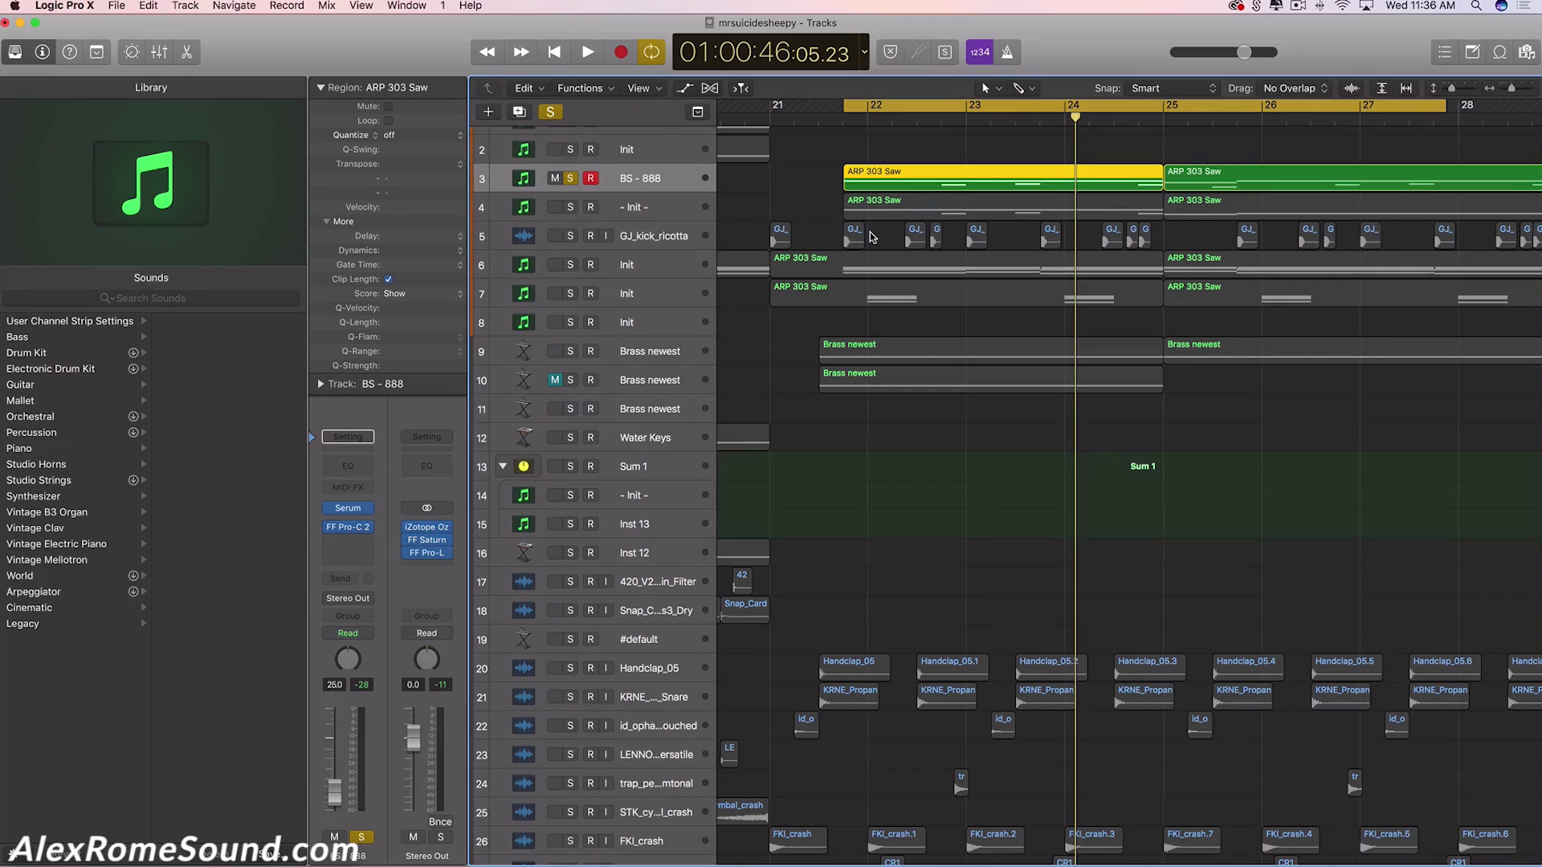
{"action": "key", "text": "space"}
{"action": "mouse_move", "coordinate": [554, 185]}
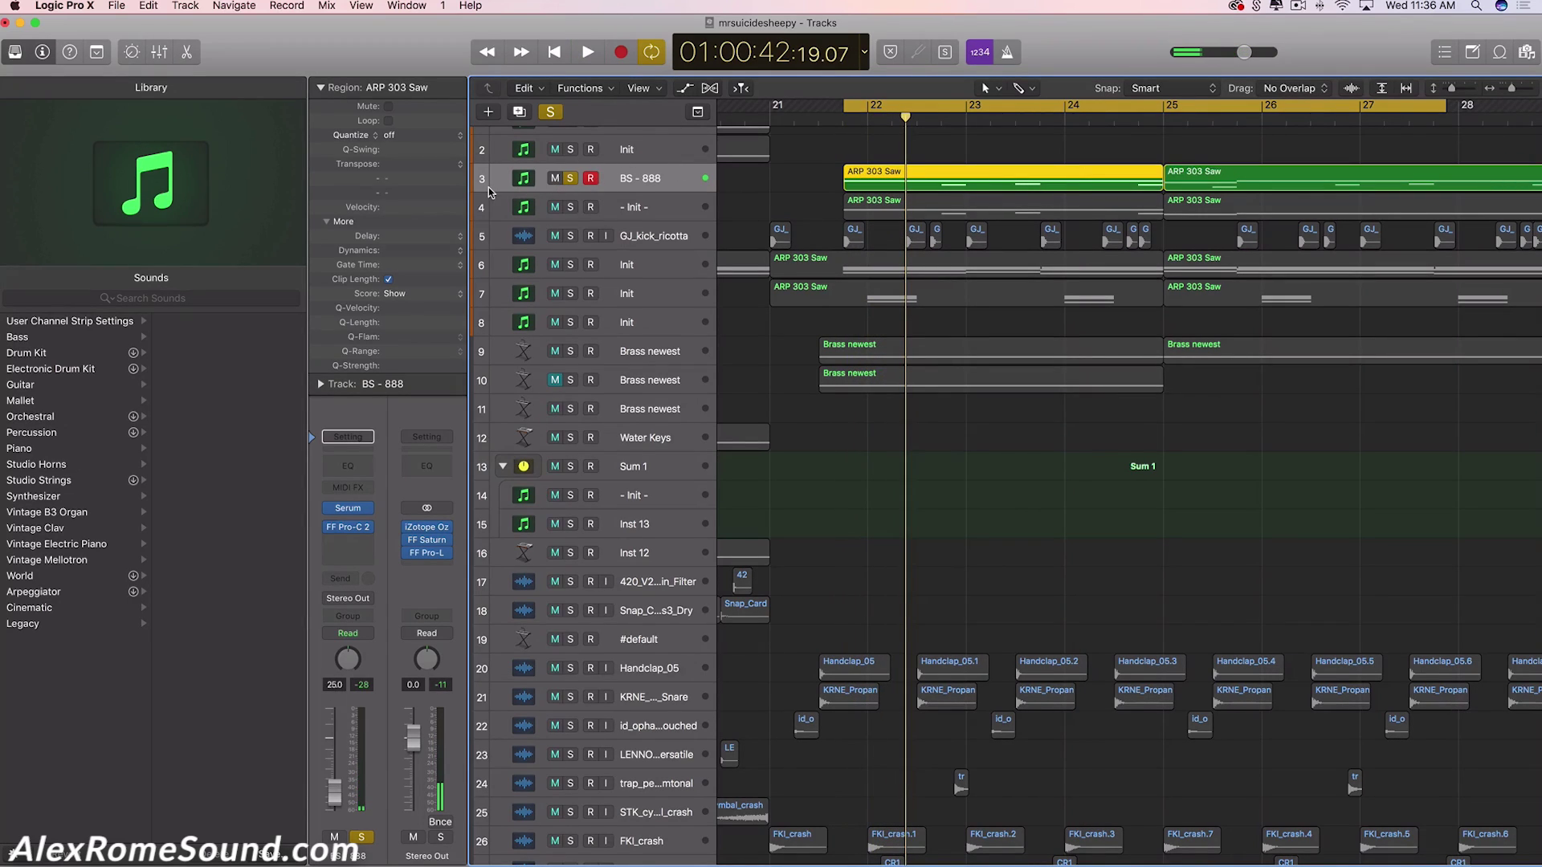